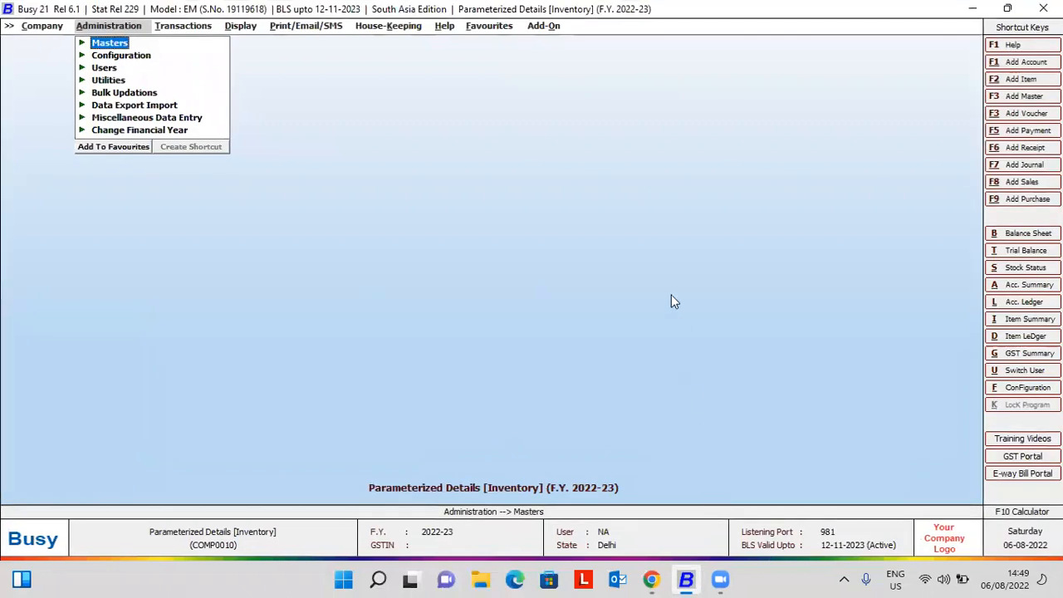
# Open the Inventory section of the Features / Options configuration.
pyautogui.click(650, 224)
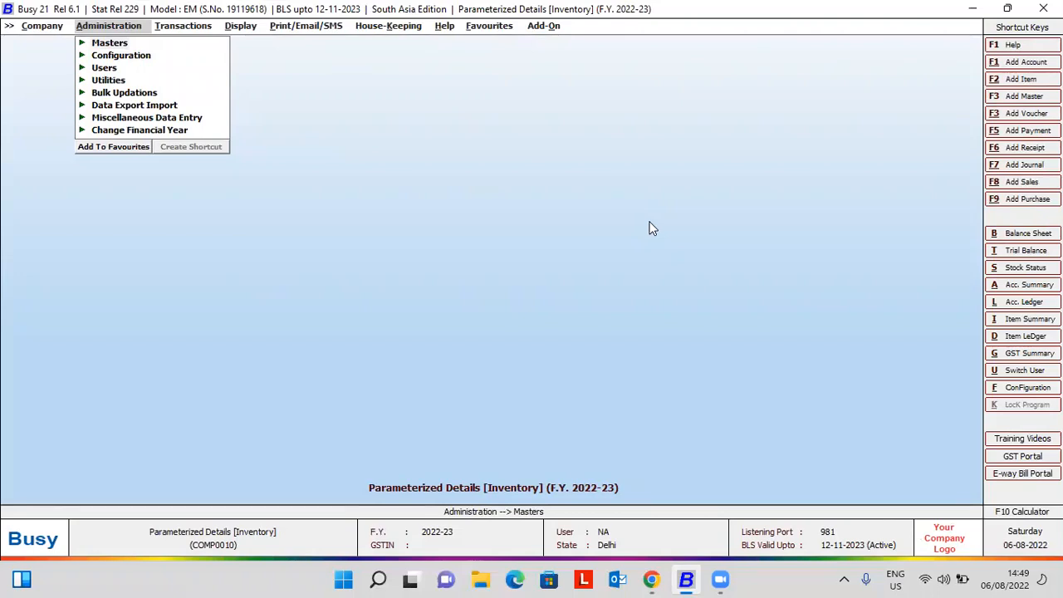
pyautogui.press('Down')
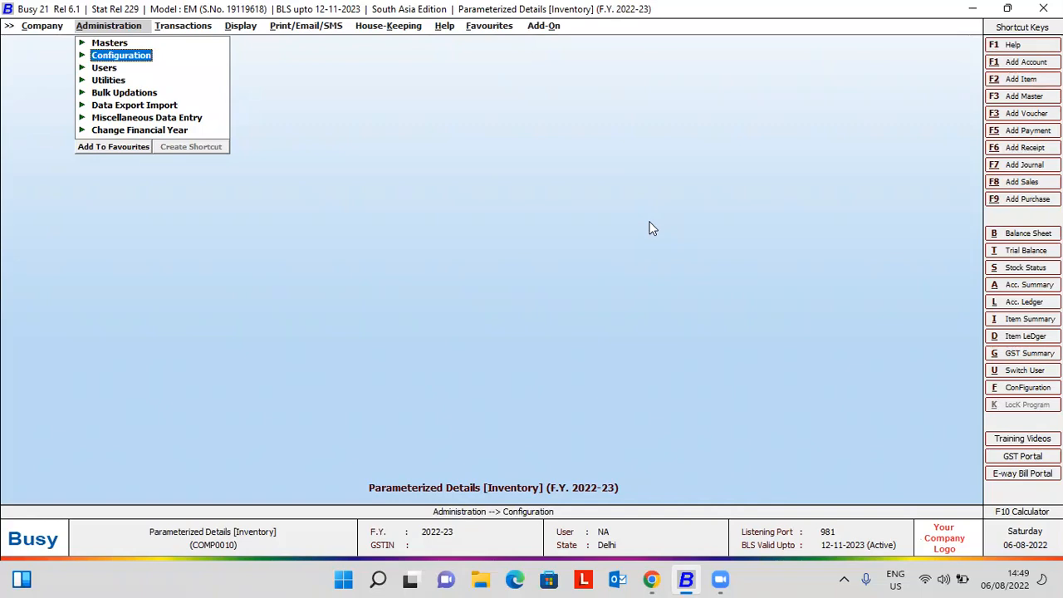
pyautogui.press('Return')
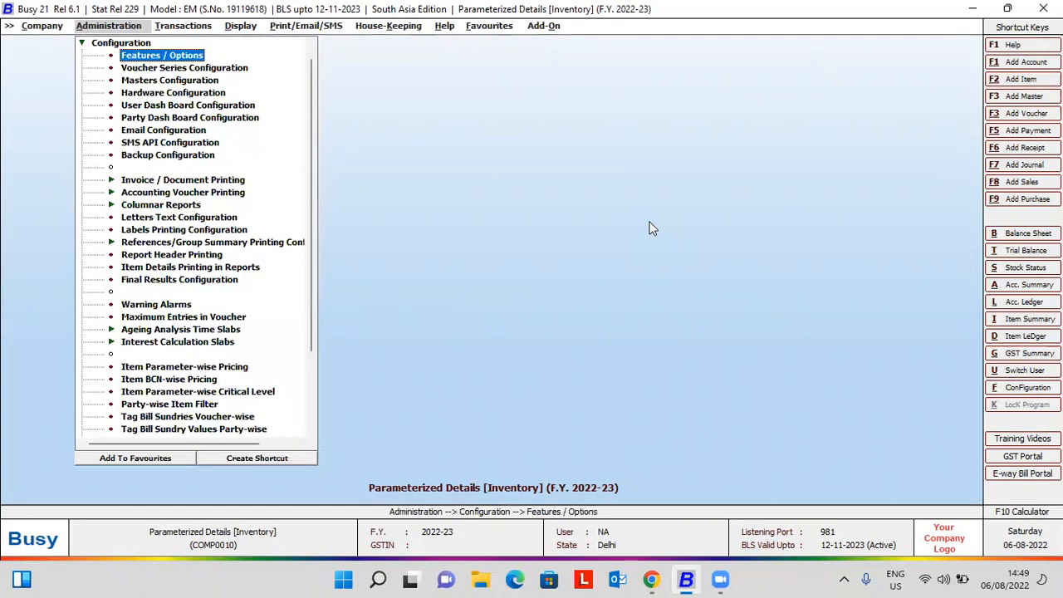
pyautogui.press('Return')
pyautogui.press('Down')
pyautogui.press('Down')
pyautogui.press('Down')
pyautogui.press('Down')
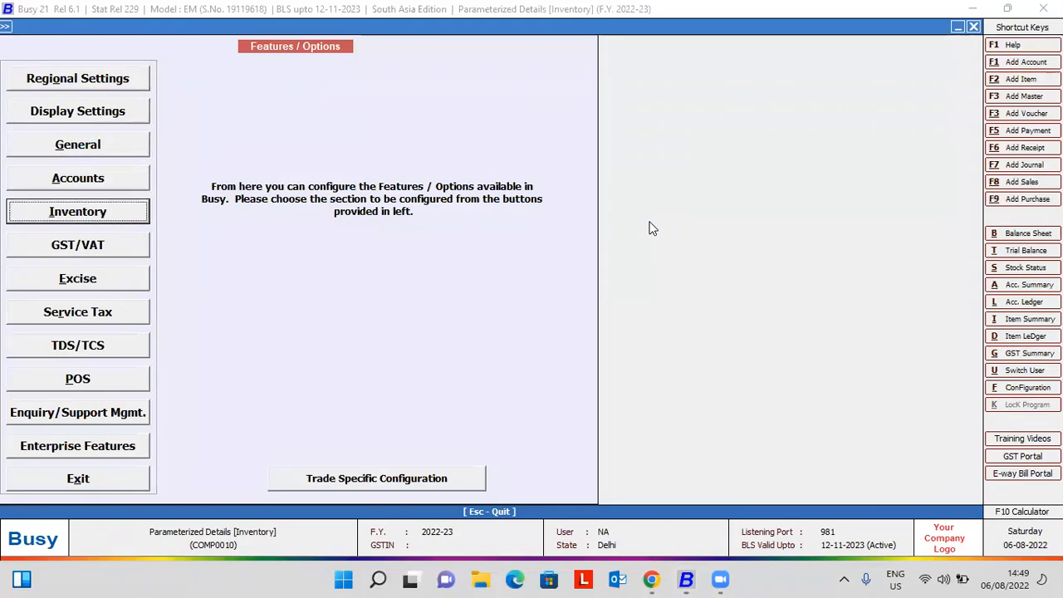
pyautogui.press('Return')
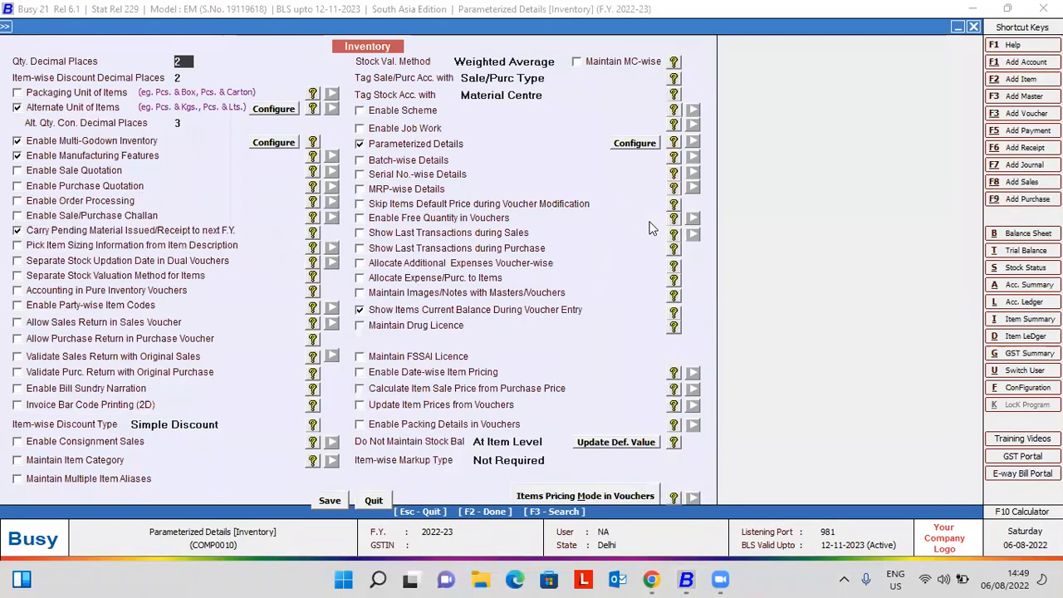
# Search the inventory options for "param" and open the configuration of Parameterized Details.
pyautogui.press('F3')
pyautogui.write('param')
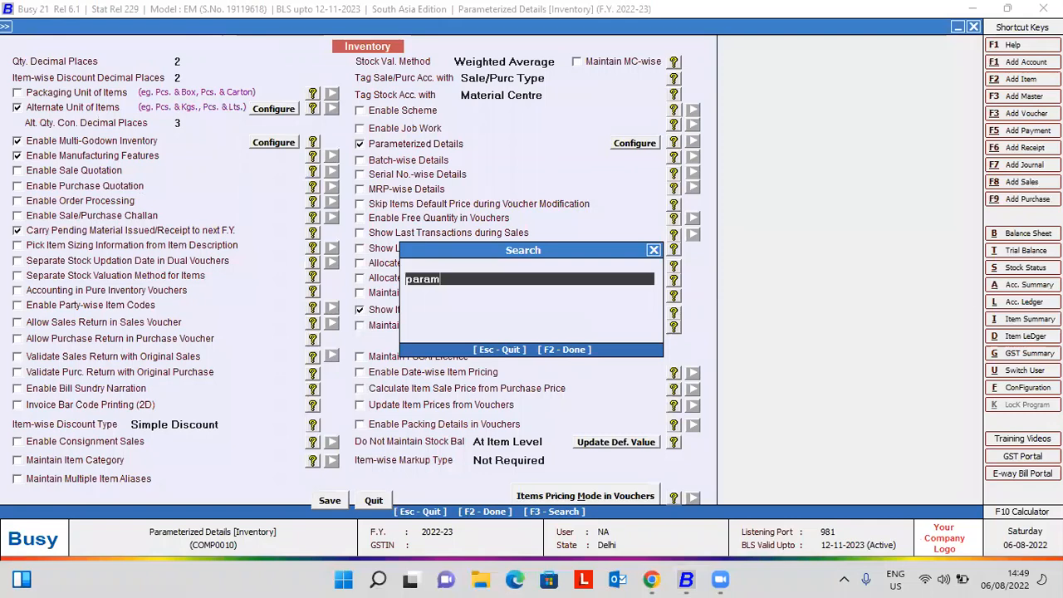
pyautogui.press('Return')
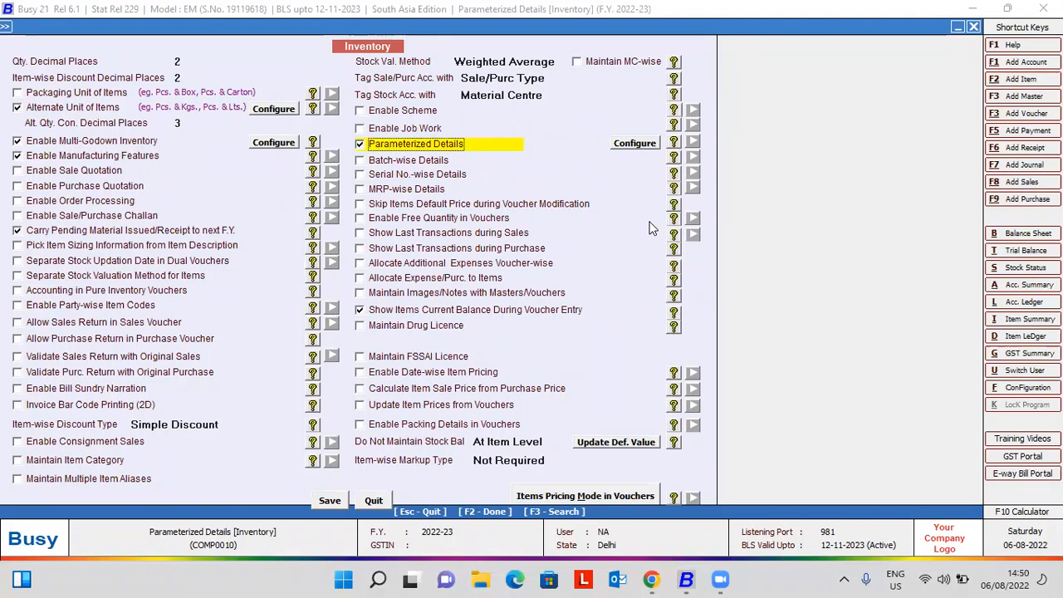
pyautogui.click(634, 143)
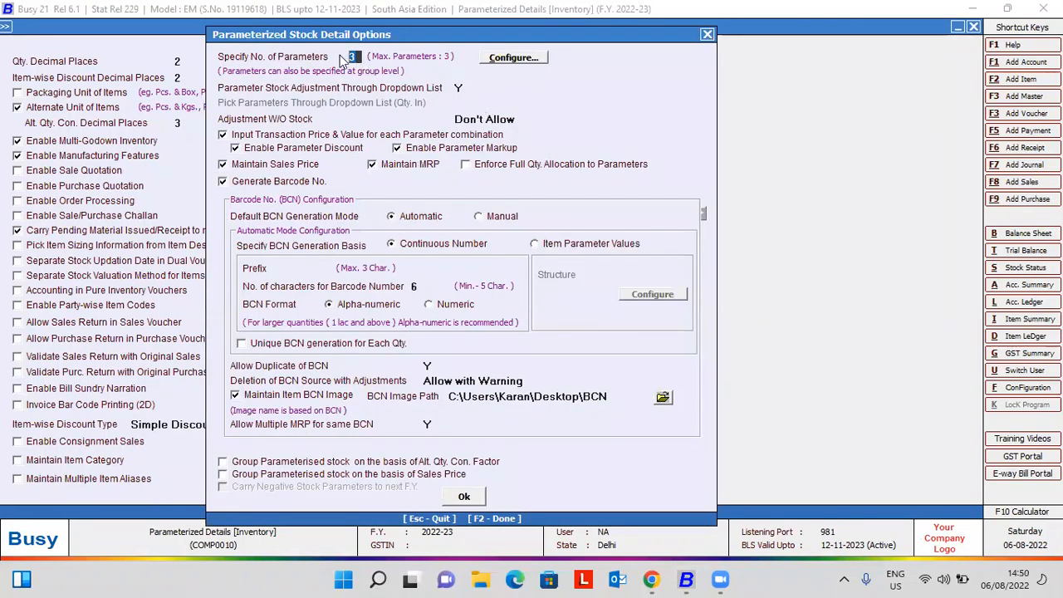
# Open the stock parameter setup and examine the names of the Size, Color and Brand parameters.
pyautogui.click(523, 58)
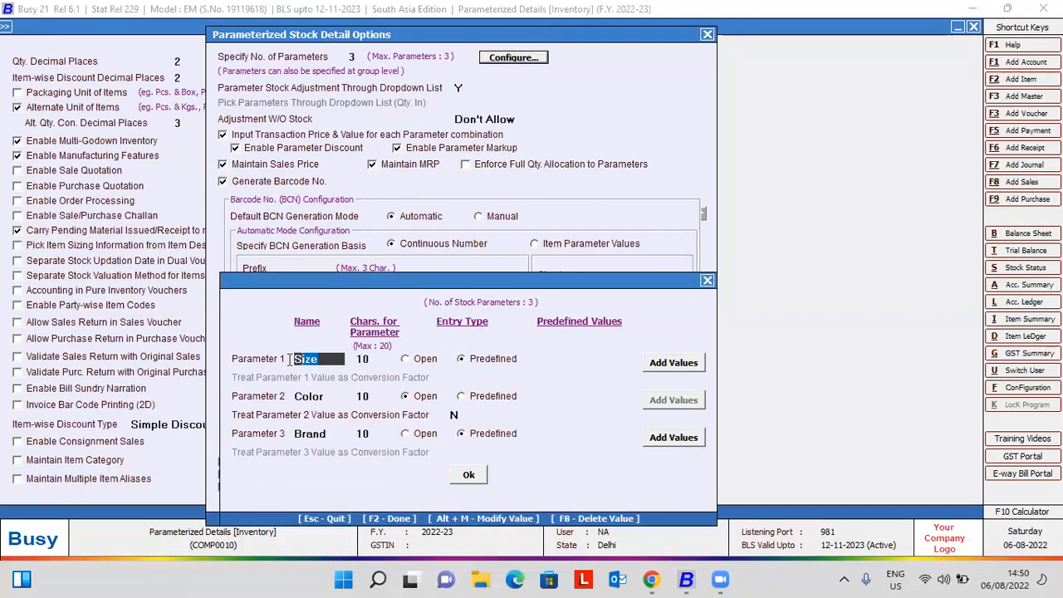
pyautogui.click(323, 397)
pyautogui.click(320, 433)
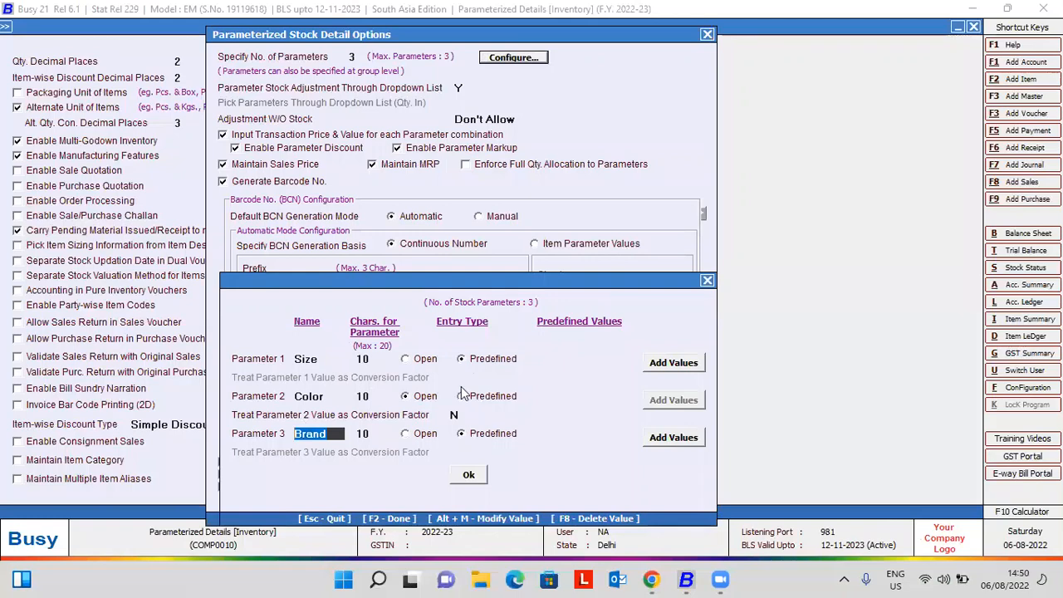
# View the value entry form for the Size parameter, close it, and choose 10 from the predefined sizes.
pyautogui.click(650, 368)
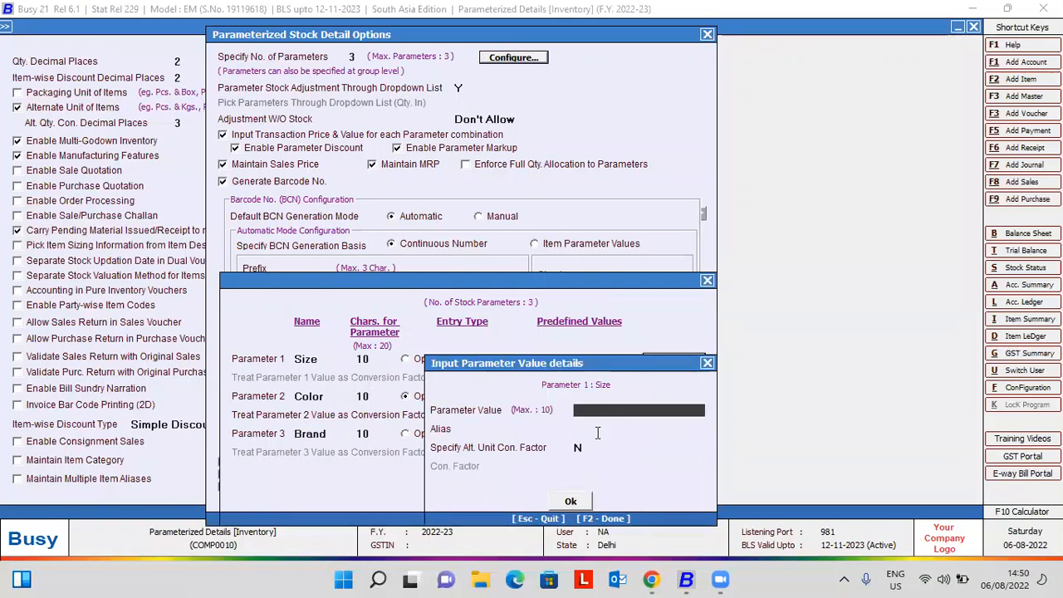
pyautogui.click(707, 363)
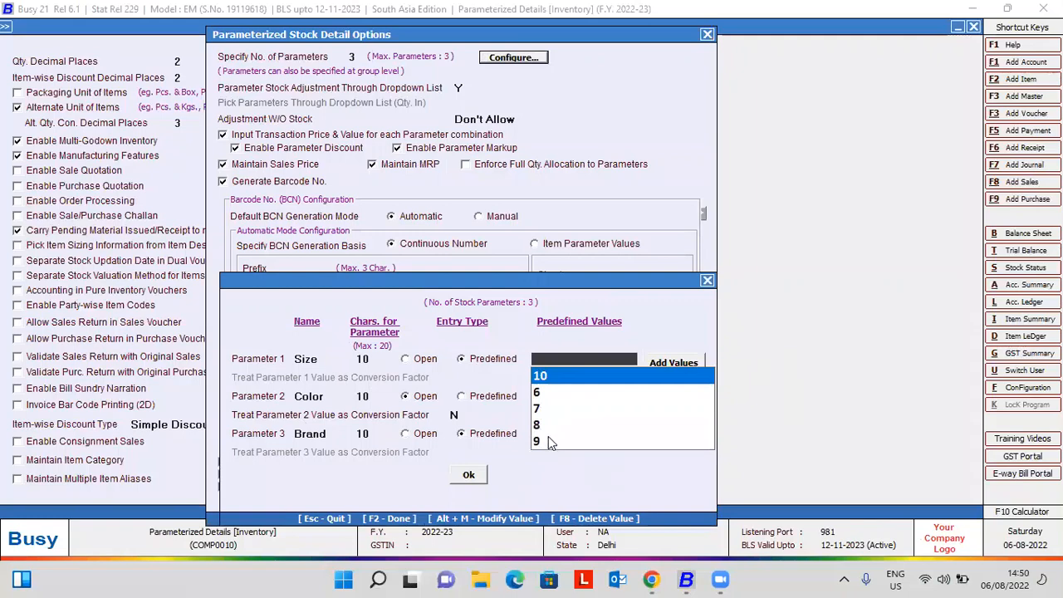
pyautogui.press('Return')
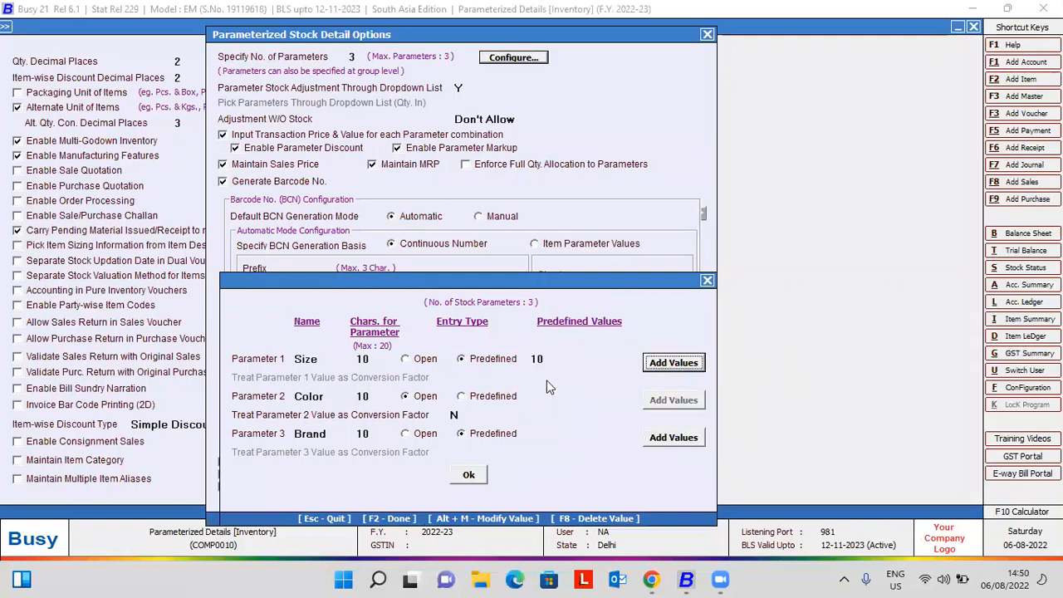
# Open the predefined Size value 10 for modification and leave it without making a change.
pyautogui.click(562, 359)
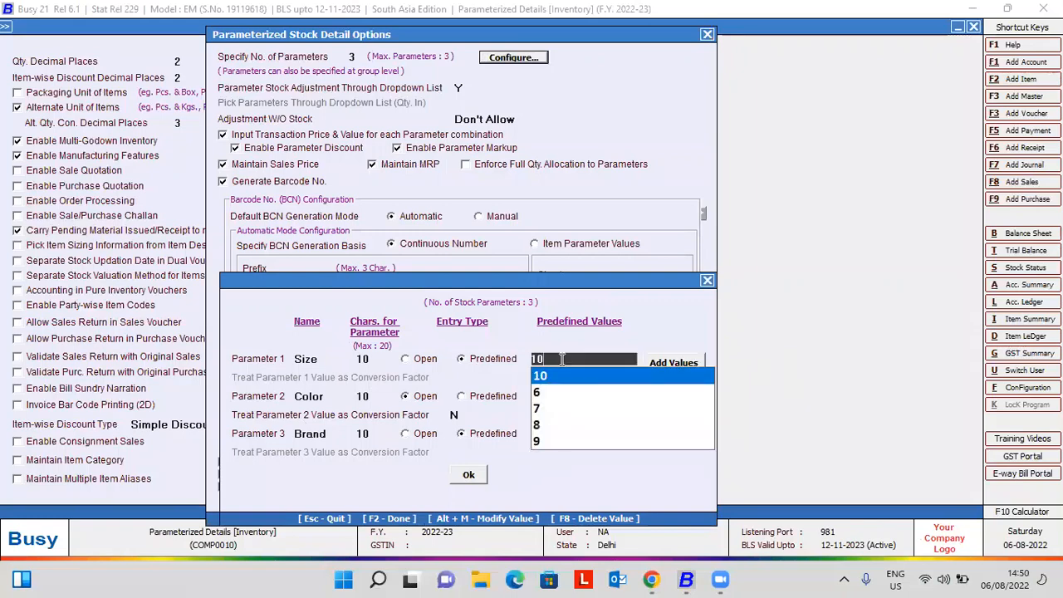
pyautogui.hotkey('alt', 'm')
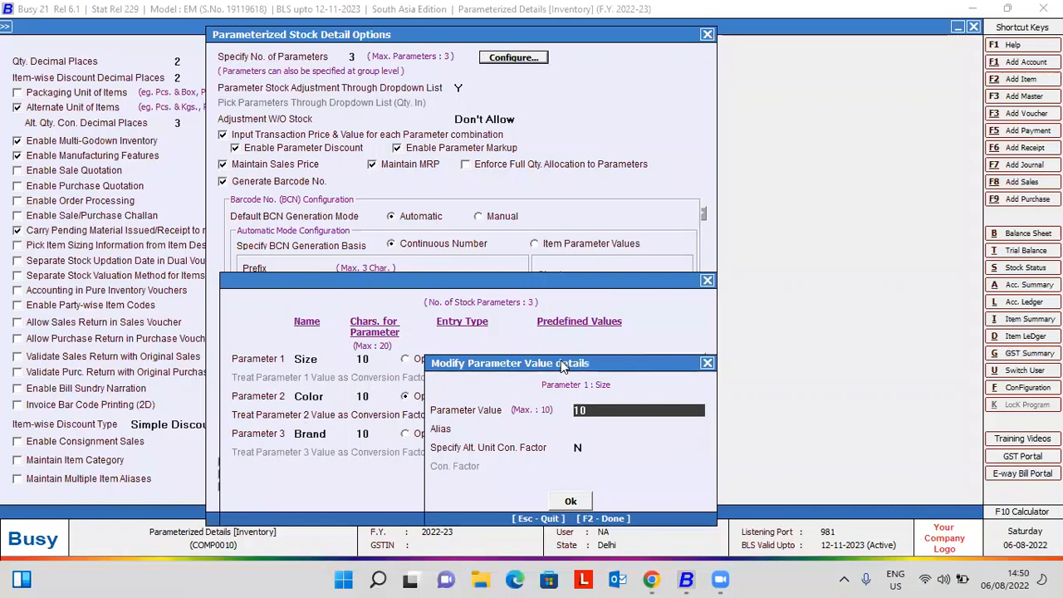
pyautogui.press('Escape')
pyautogui.press('Return')
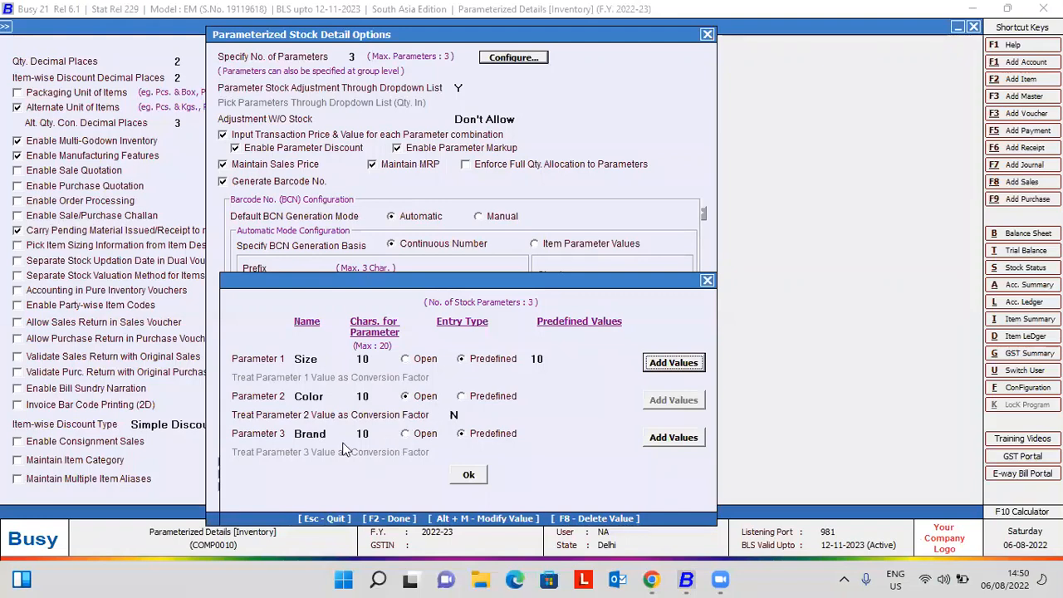
# Look through the predefined values of the Brand parameter and close the parameter setup.
pyautogui.click(604, 439)
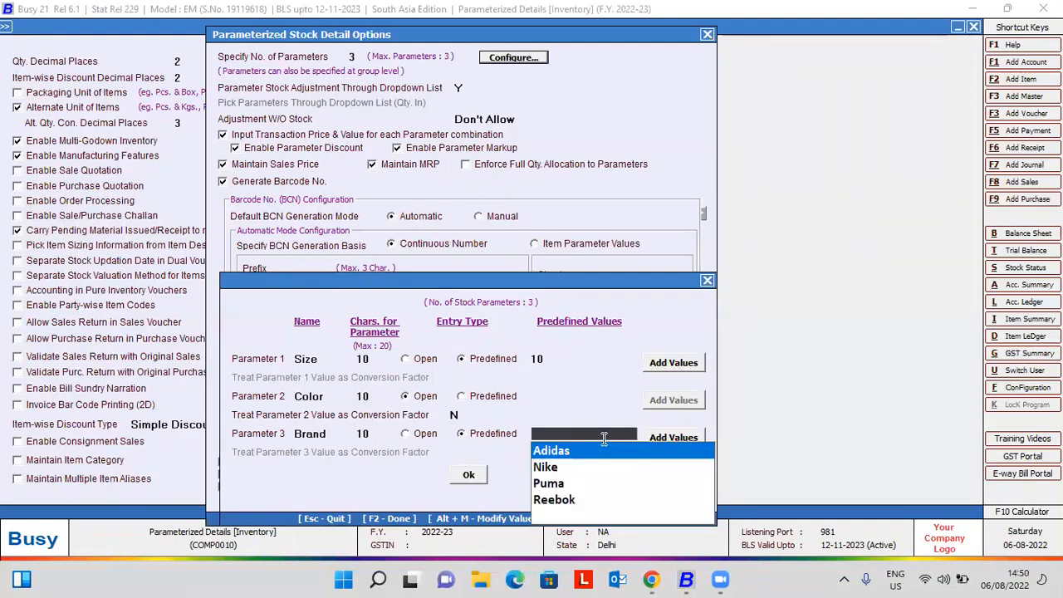
pyautogui.press('Down')
pyautogui.press('Down')
pyautogui.press('Down')
pyautogui.press('Up')
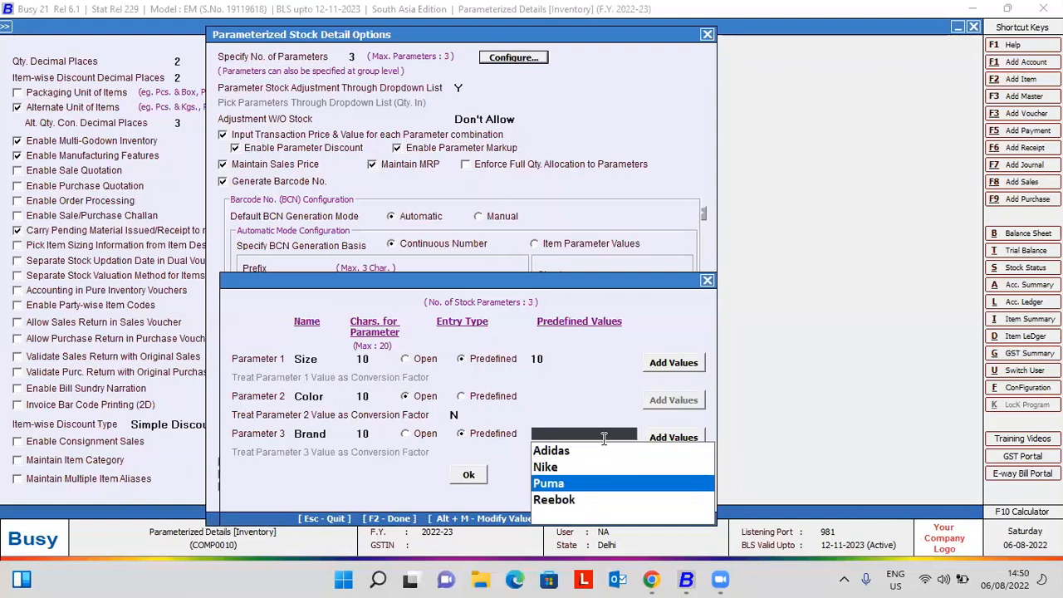
pyautogui.press('Up')
pyautogui.press('Up')
pyautogui.press('Down')
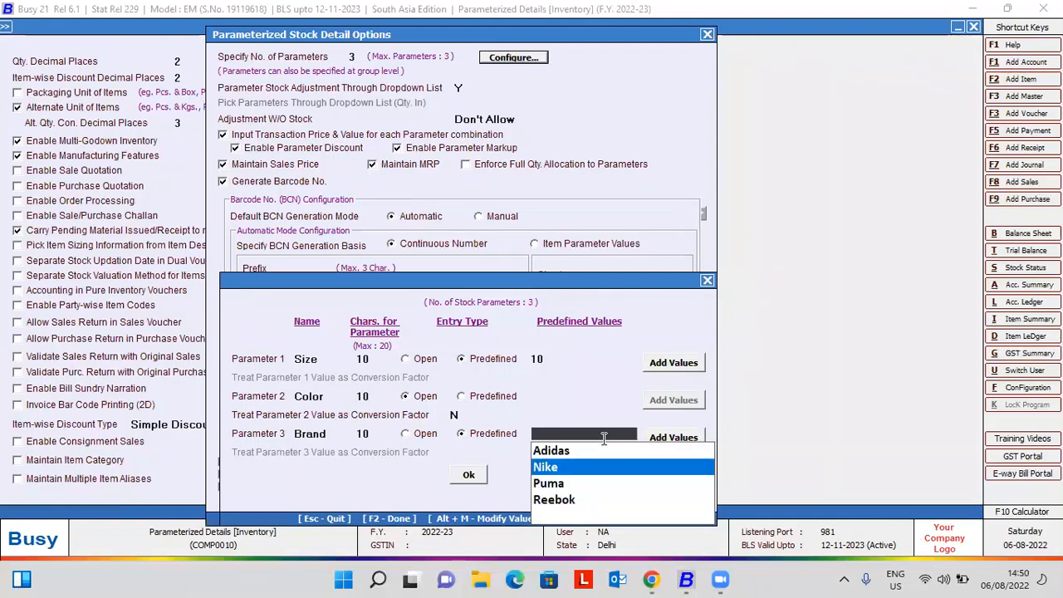
pyautogui.press('Down')
pyautogui.press('Down')
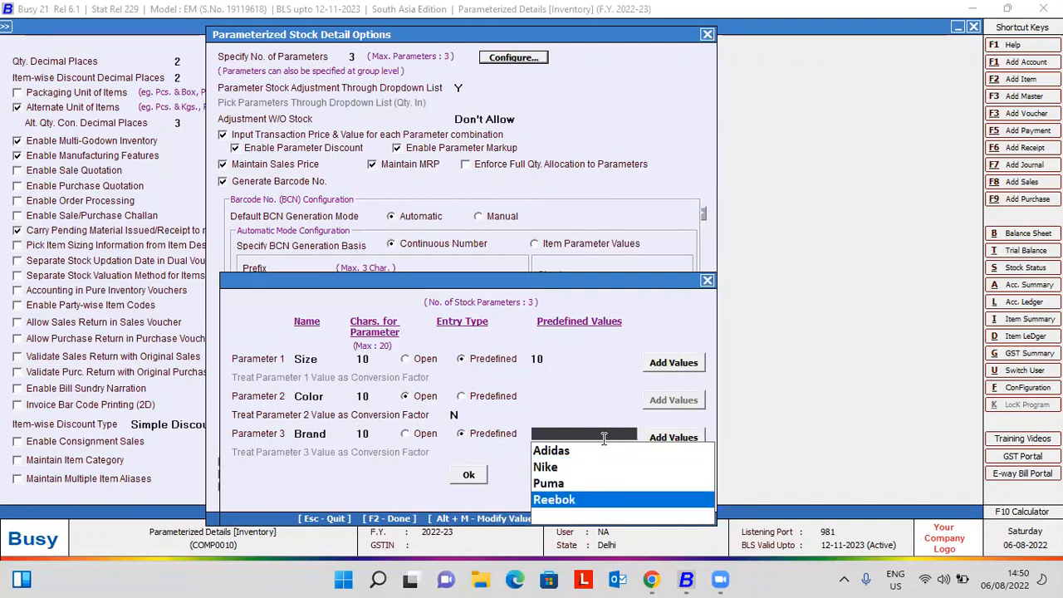
pyautogui.press('Up')
pyautogui.press('Up')
pyautogui.press('Up')
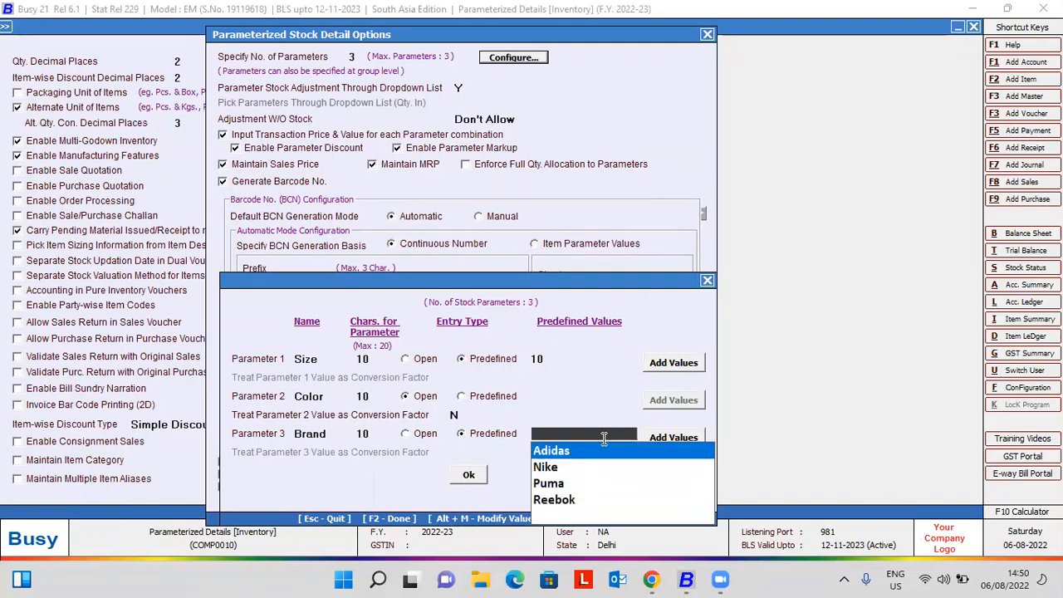
pyautogui.click(461, 478)
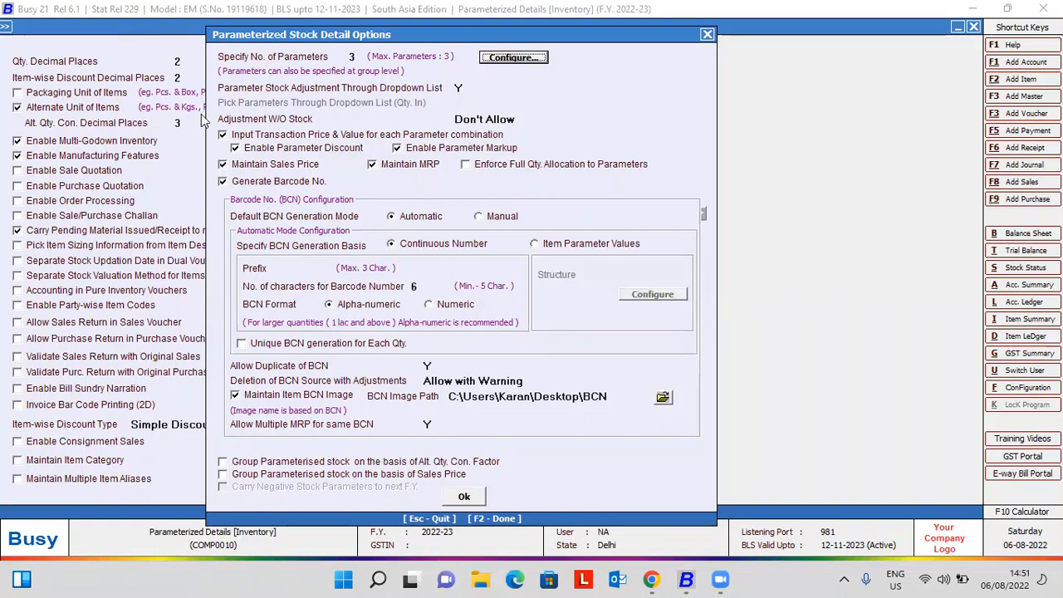
# Keep Adjustment W/O Stock at Don't Allow, and try Enforce Full Qty. Allocation to Parameters before switching it off again.
pyautogui.click(501, 117)
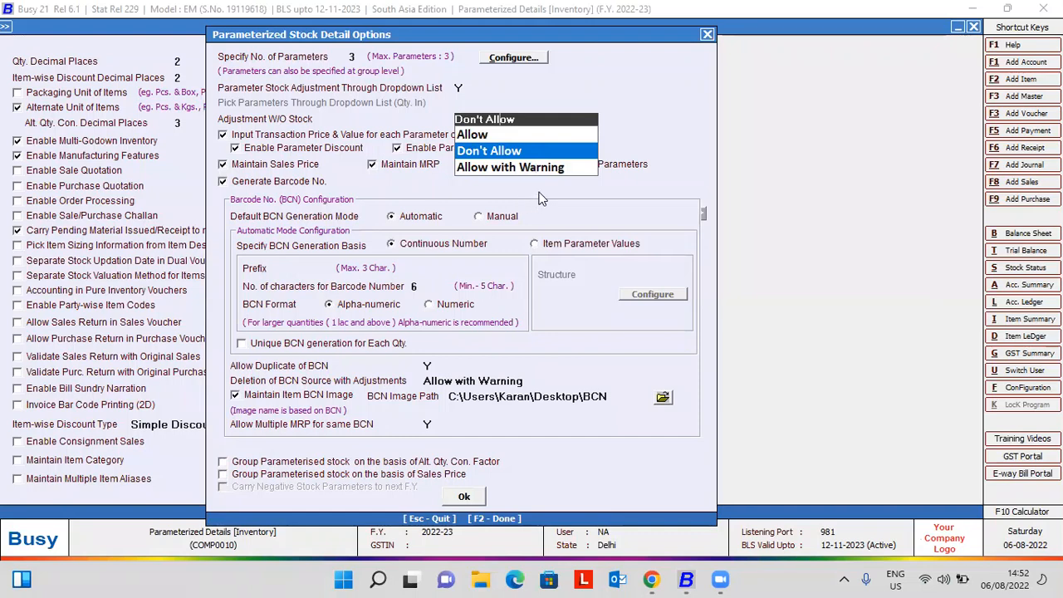
pyautogui.press('Return')
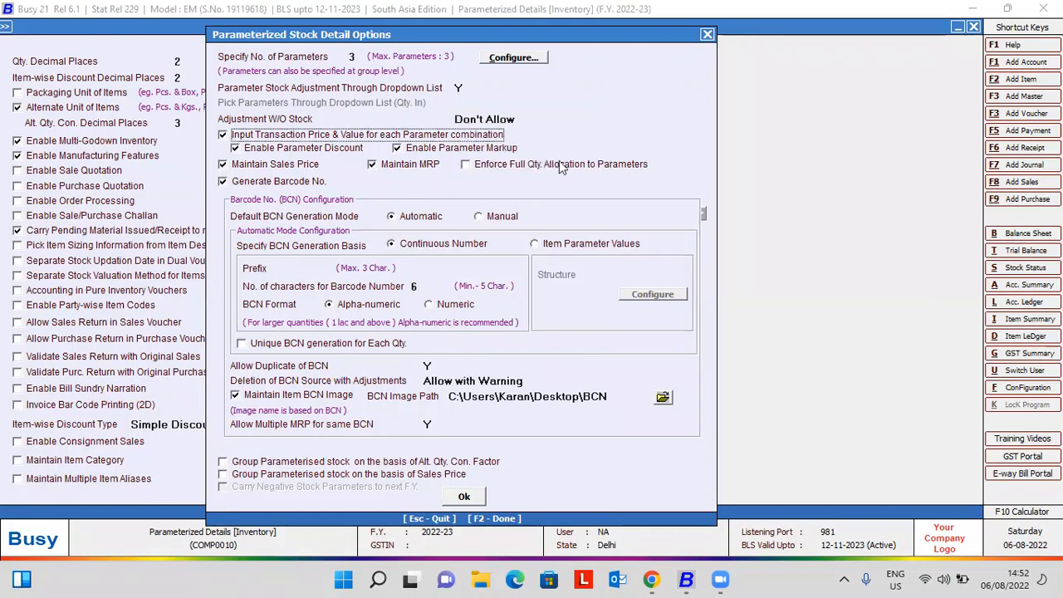
pyautogui.click(502, 172)
pyautogui.click(502, 171)
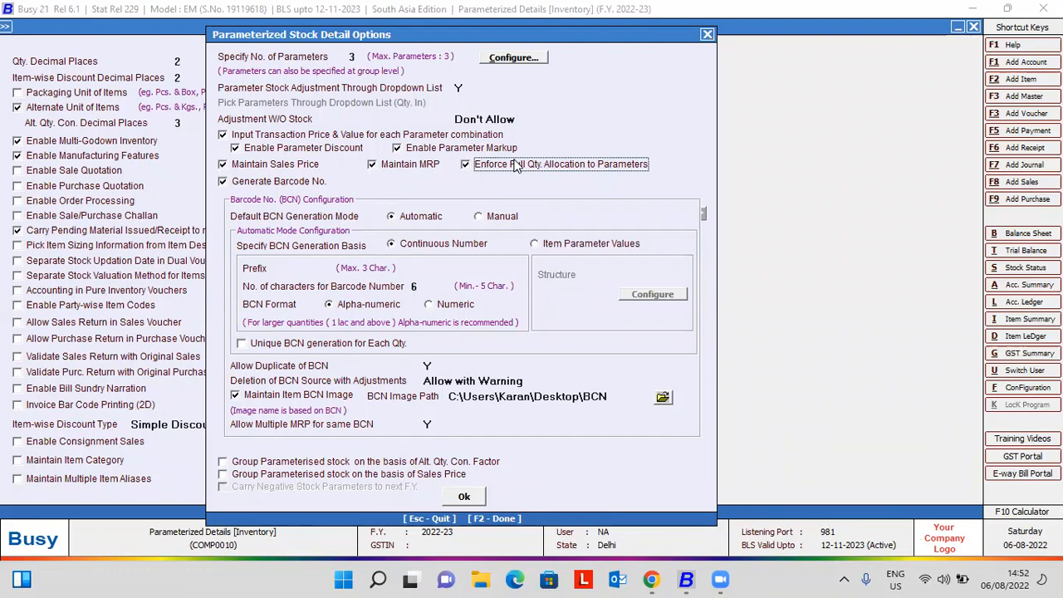
pyautogui.click(515, 166)
# Switch the default BCN generation mode to Manual and back to Automatic.
pyautogui.click(491, 217)
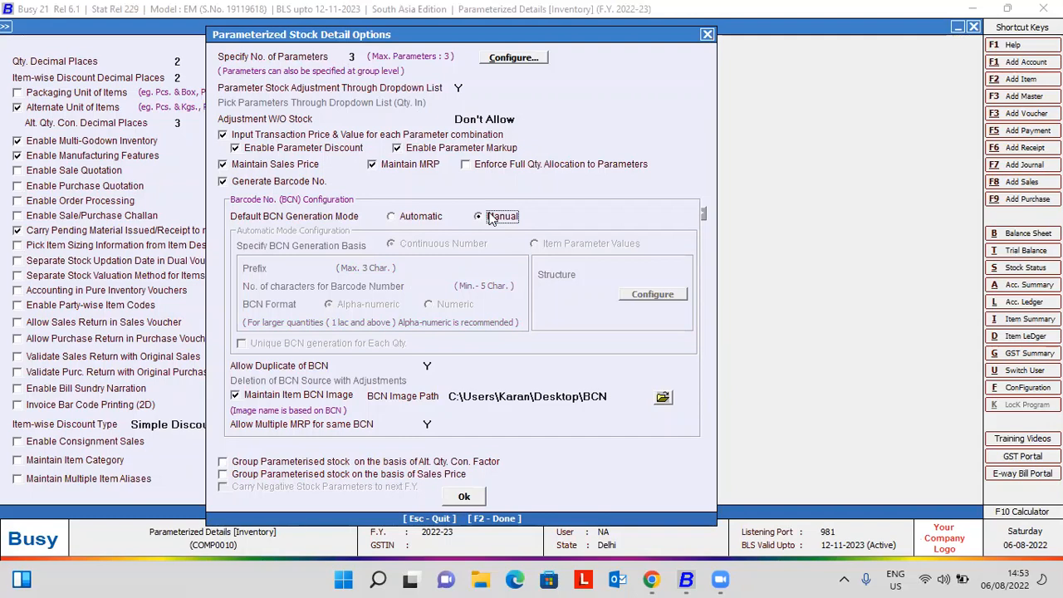
pyautogui.click(402, 223)
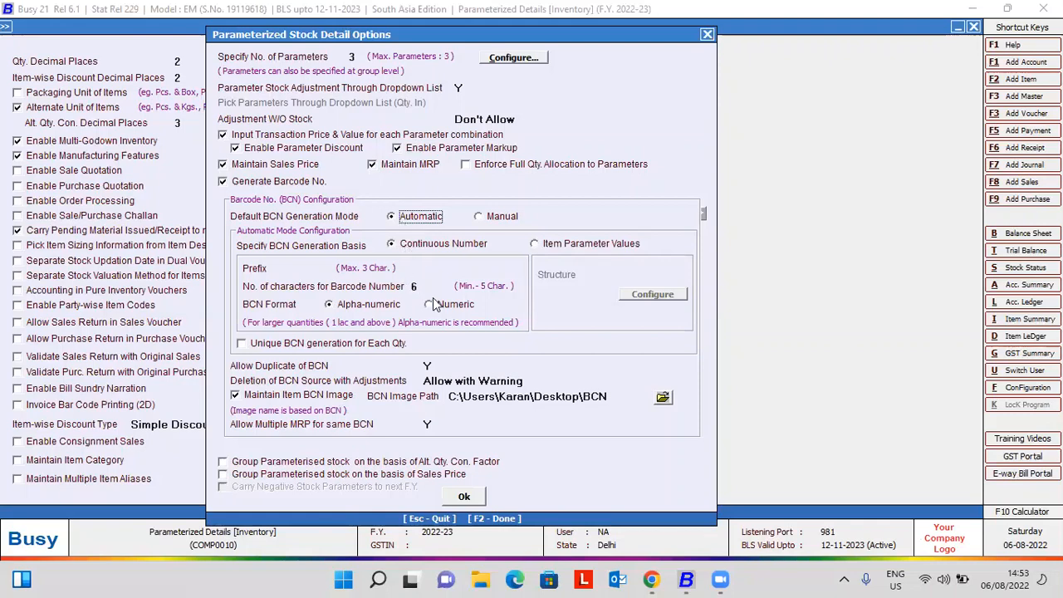
# Base BCN generation on Item Parameter Values with structure A, and save the structure's configuration.
pyautogui.click(558, 252)
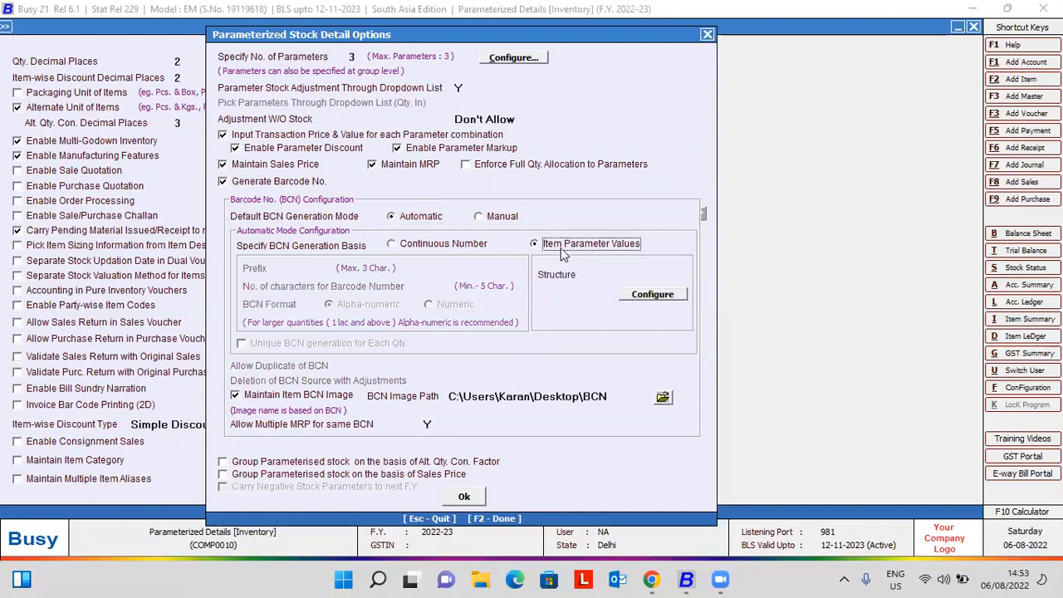
pyautogui.click(627, 276)
pyautogui.click(605, 293)
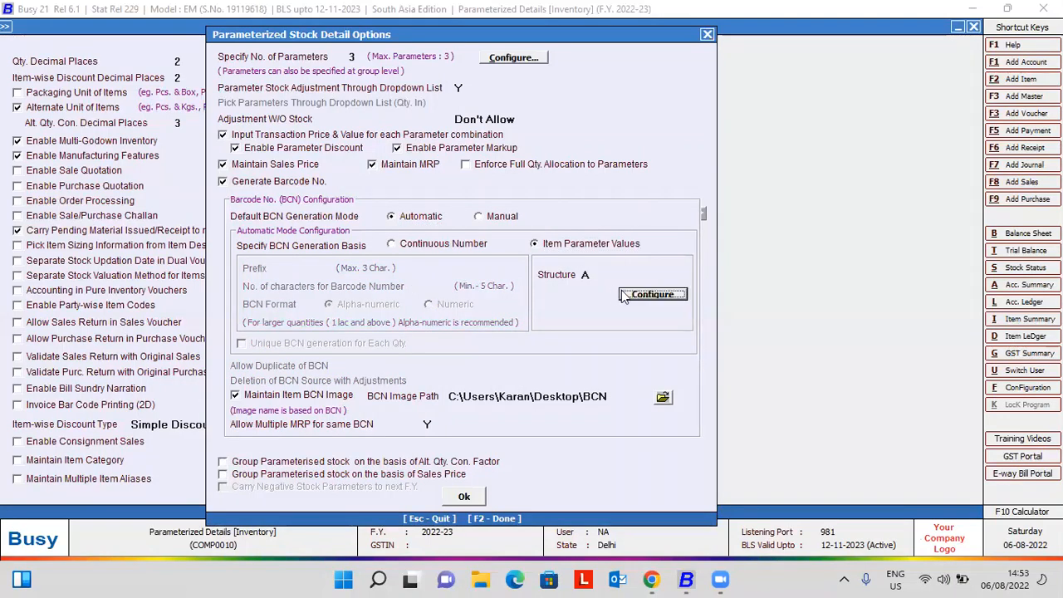
pyautogui.click(635, 296)
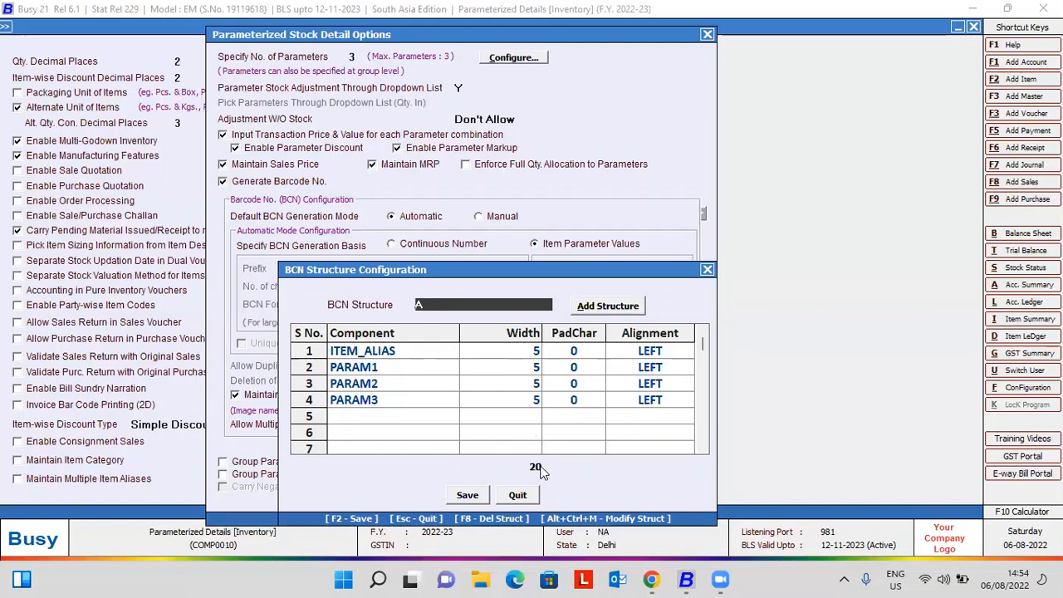
pyautogui.click(469, 495)
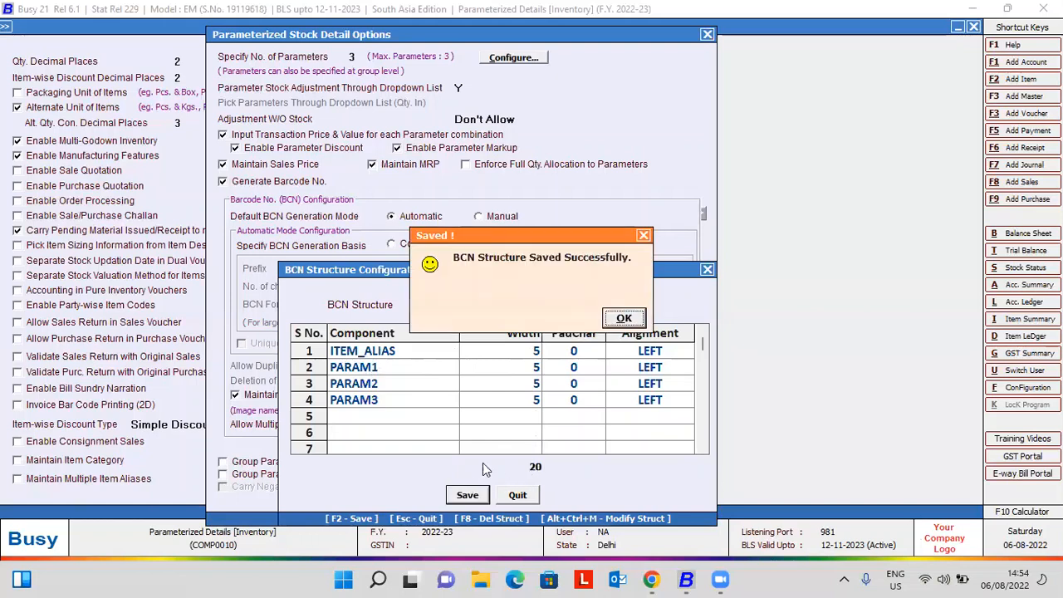
pyautogui.click(624, 319)
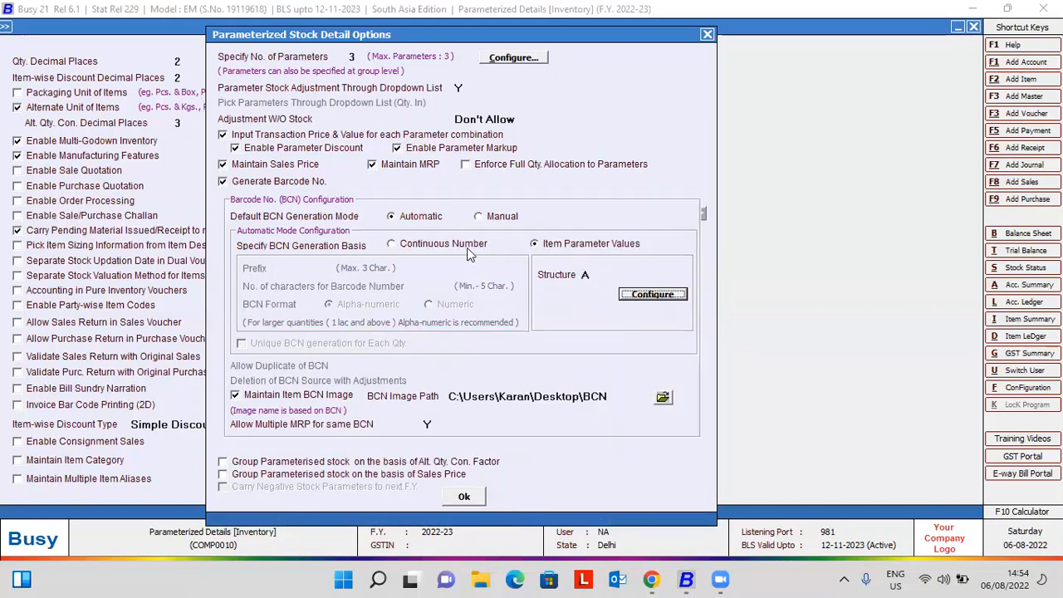
# Set the BCN generation basis to Continuous Number and go through its prefix and barcode character count fields.
pyautogui.click(437, 244)
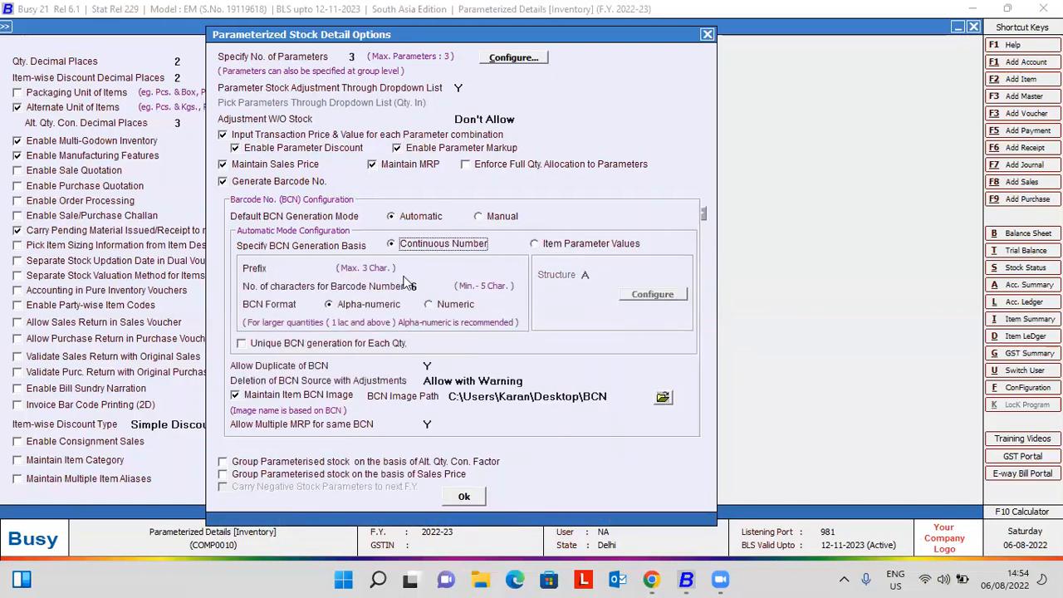
pyautogui.click(306, 269)
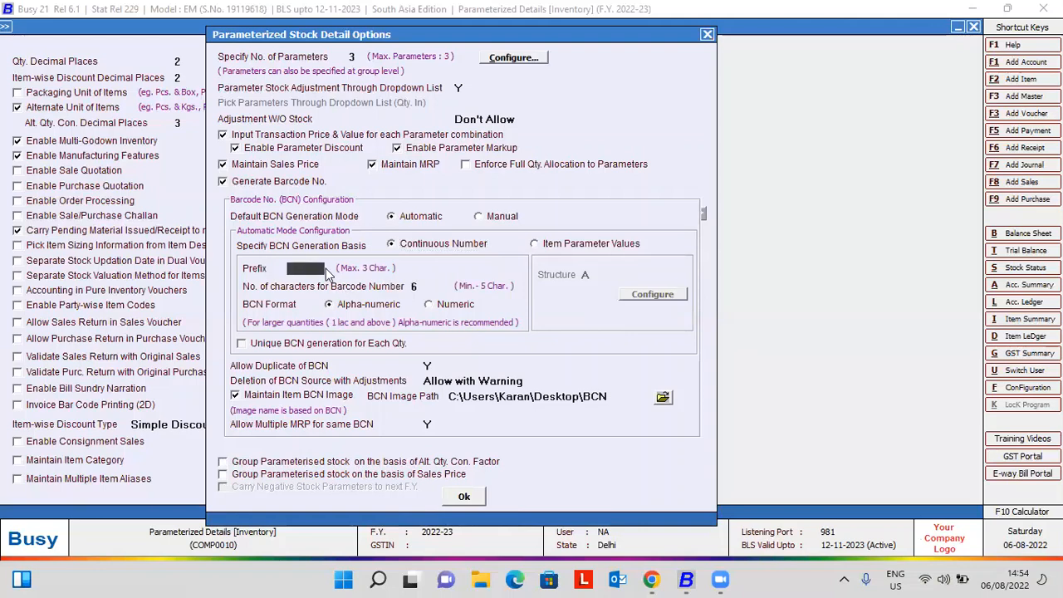
pyautogui.click(428, 287)
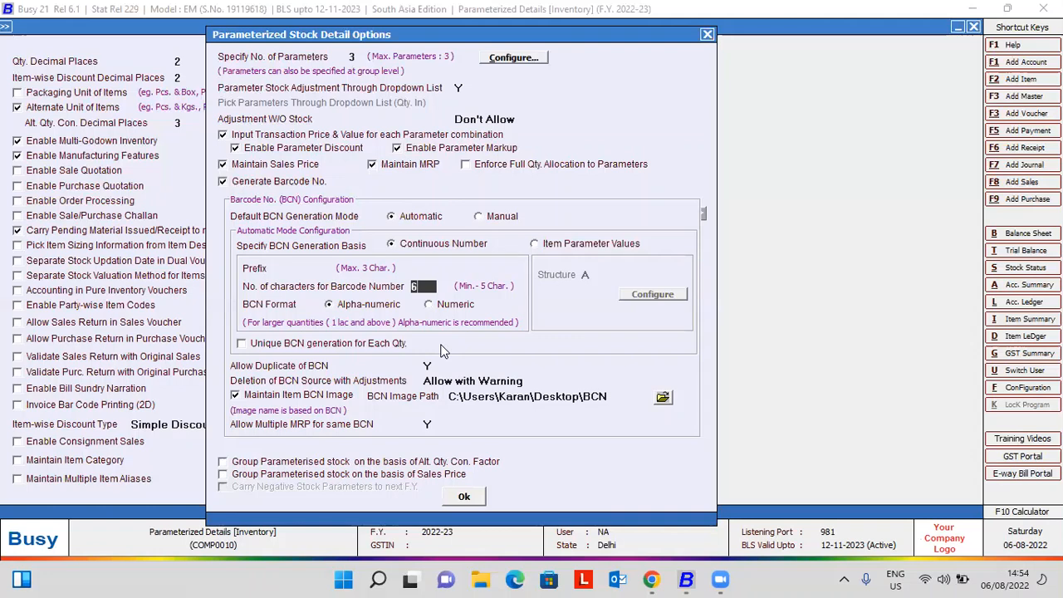
# Enable Unique BCN generation for Each Qty., keeping Allow with Warning for BCN source deletion, the BCN image path, and multiple MRP at Y.
pyautogui.click(339, 347)
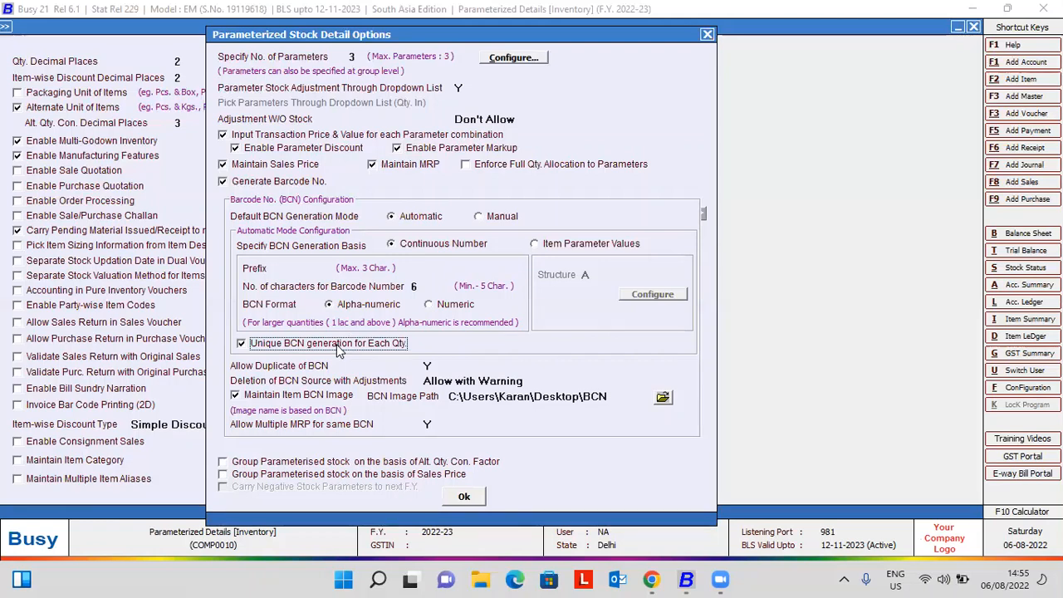
pyautogui.click(430, 366)
pyautogui.click(475, 380)
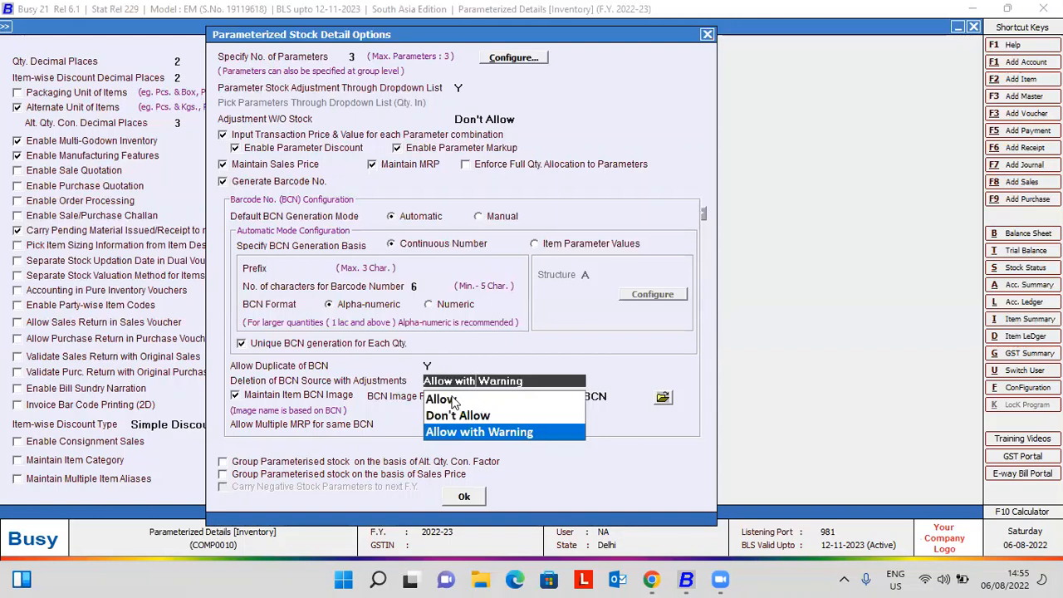
pyautogui.press('Return')
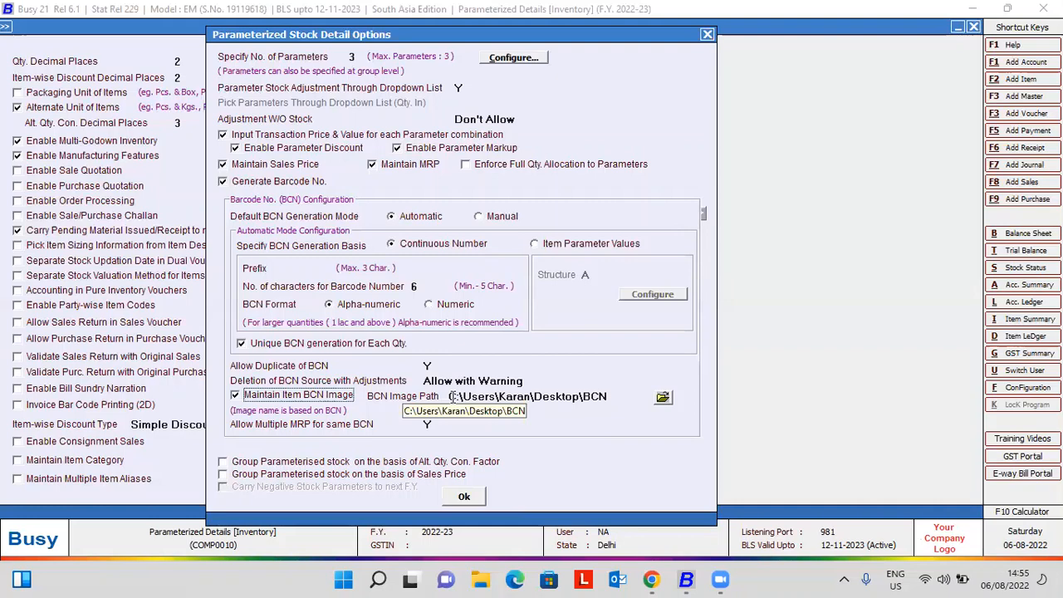
pyautogui.click(613, 396)
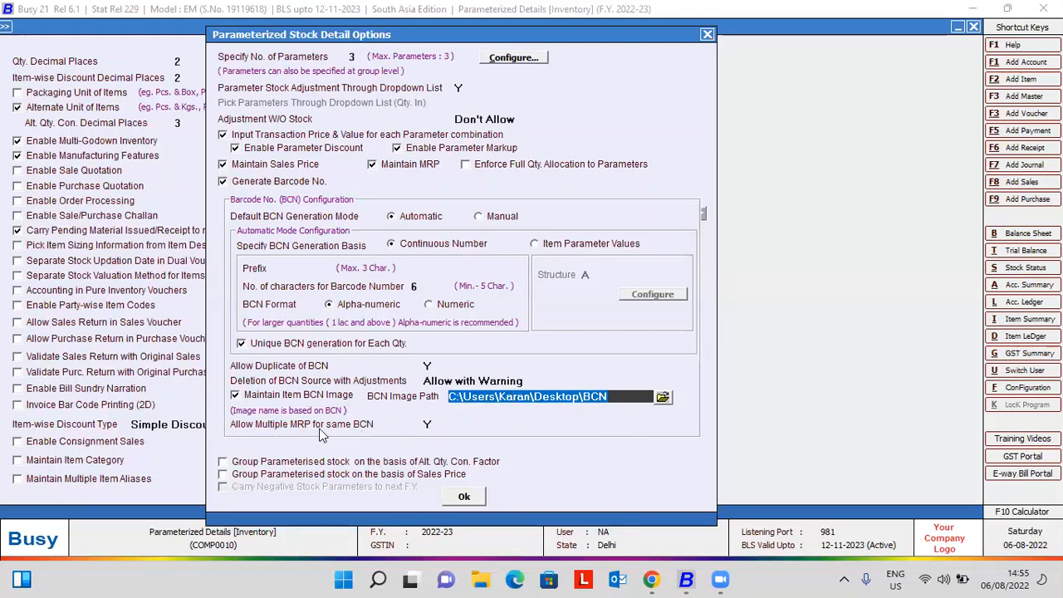
pyautogui.click(426, 425)
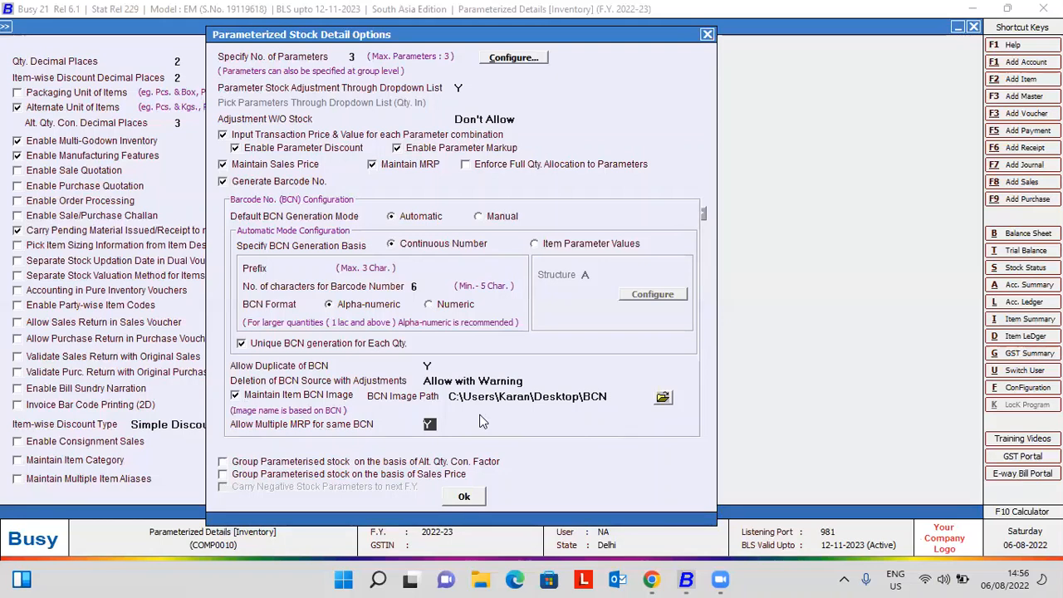
# Accept the parameterized stock detail options with 3 parameters, save the inventory configuration and leave the Features / Options screen.
pyautogui.click(356, 56)
pyautogui.click(470, 494)
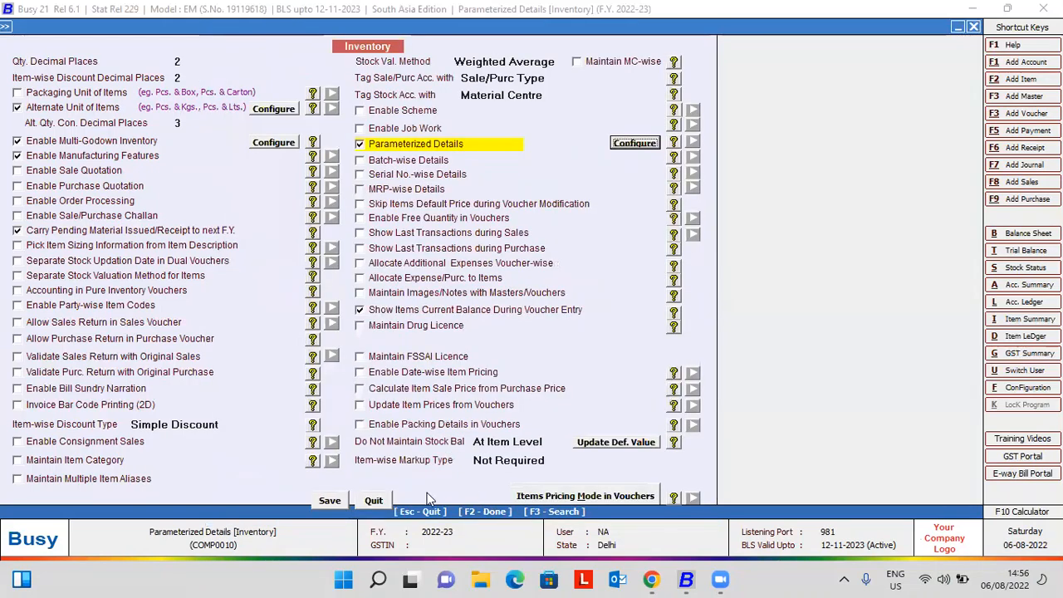
pyautogui.click(333, 500)
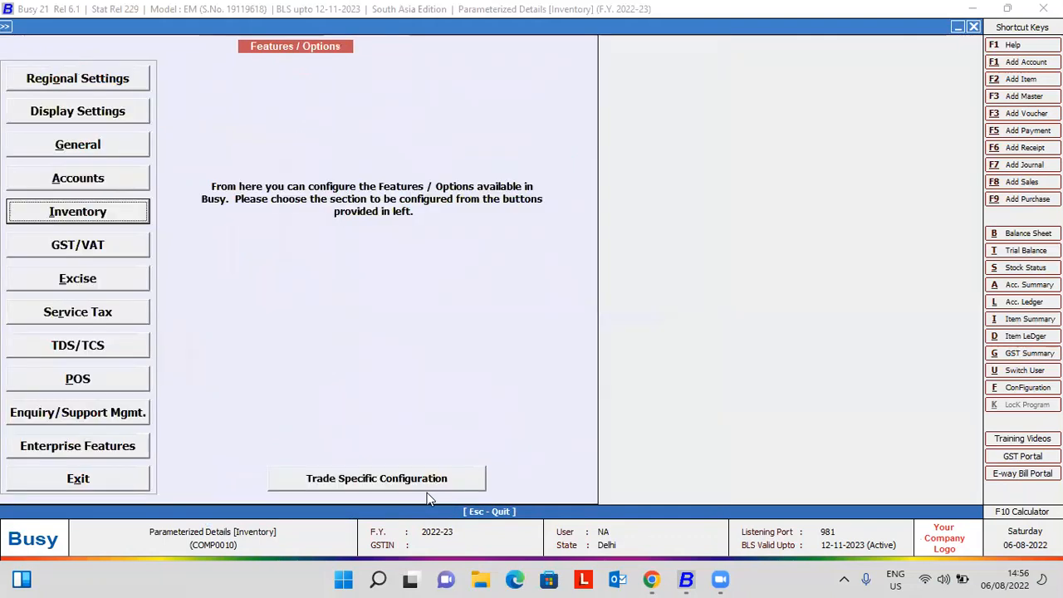
pyautogui.press('Escape')
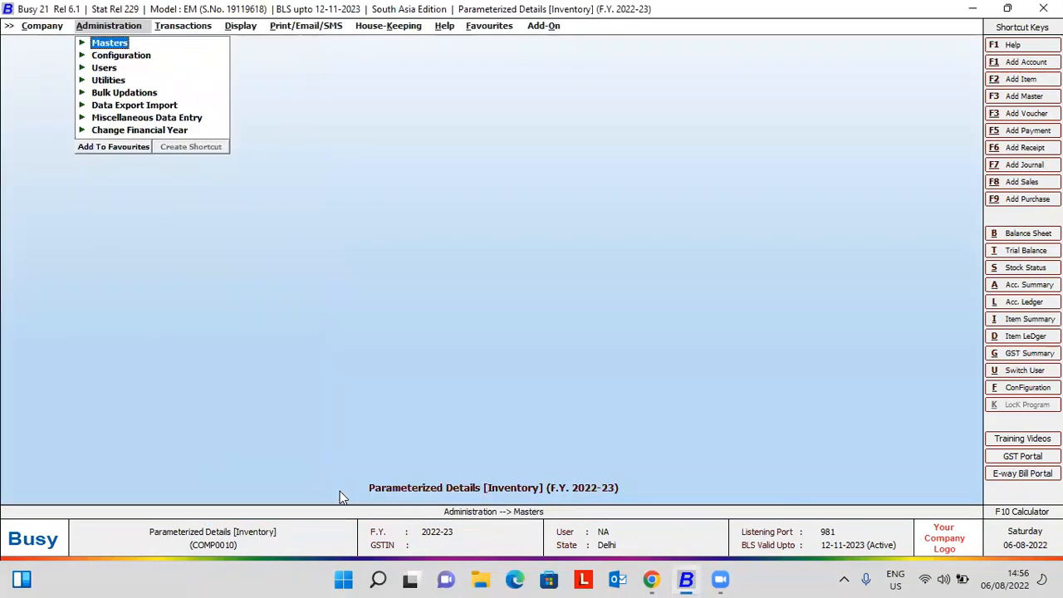
# Open the Footwear item group for modification, examine its parameterized stock details configuration, and close it without changes.
pyautogui.press('Return')
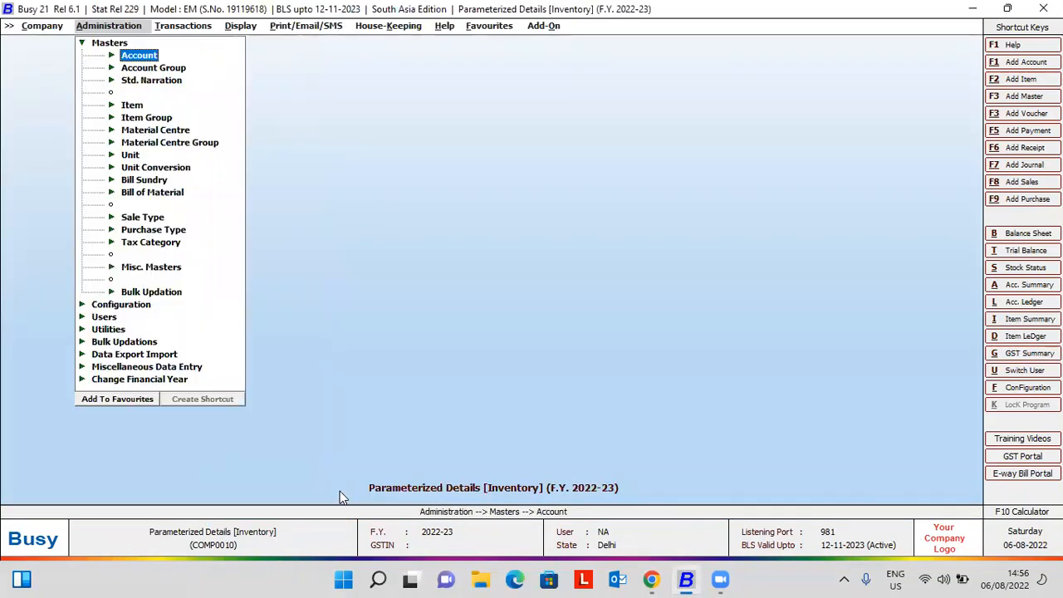
pyautogui.press('Down')
pyautogui.press('Down')
pyautogui.press('Down')
pyautogui.press('Down')
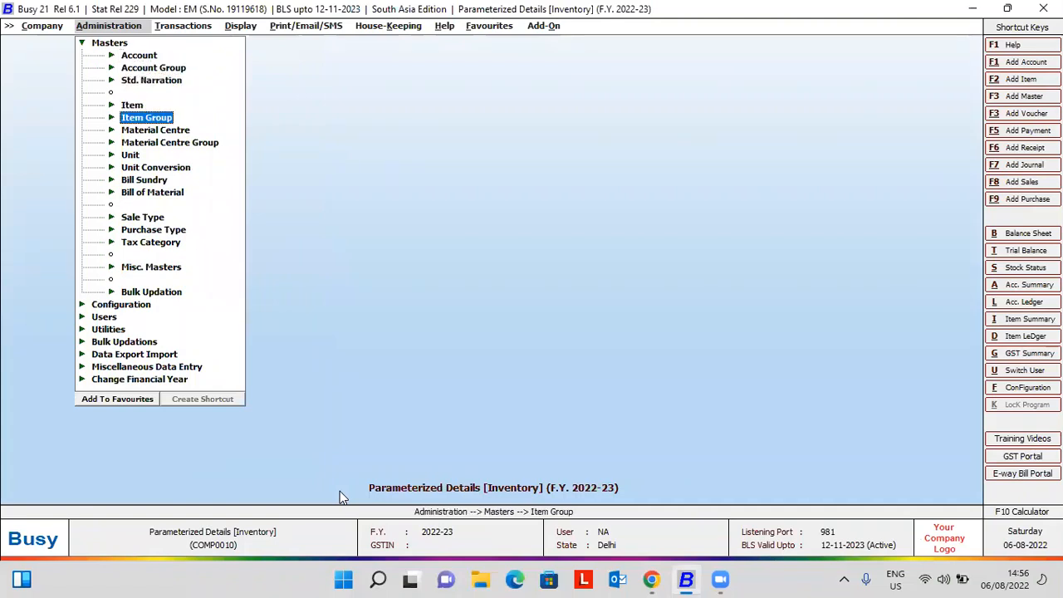
pyautogui.press('Return')
pyautogui.press('Down')
pyautogui.press('Return')
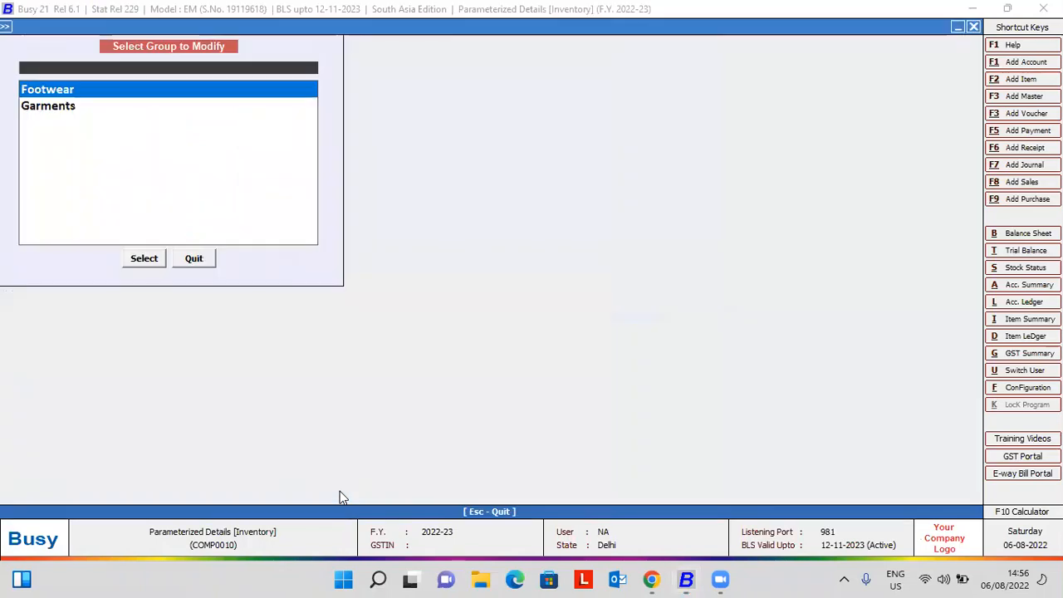
pyautogui.press('Return')
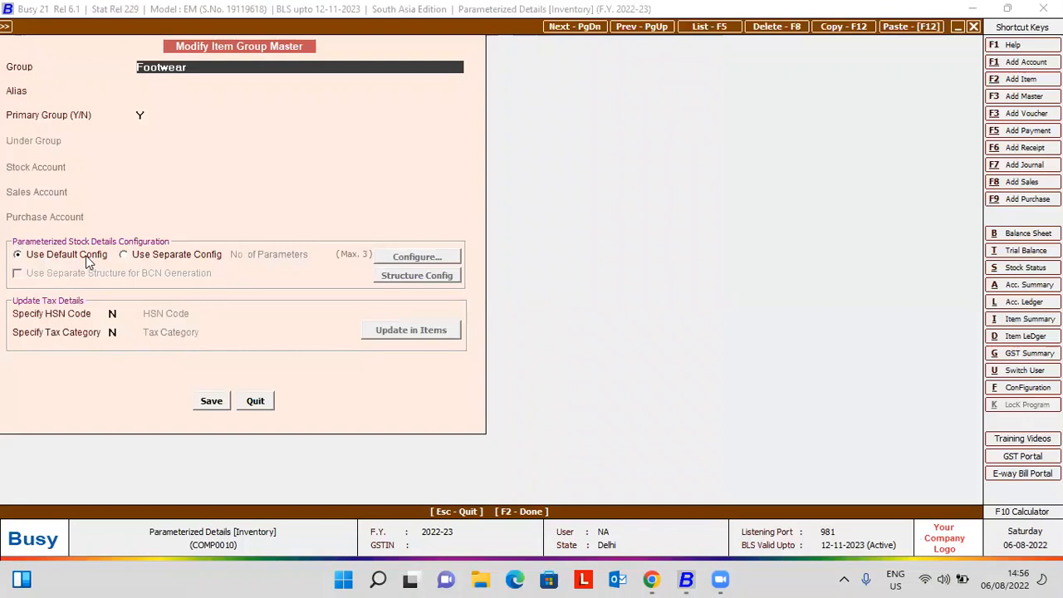
pyautogui.press('Escape')
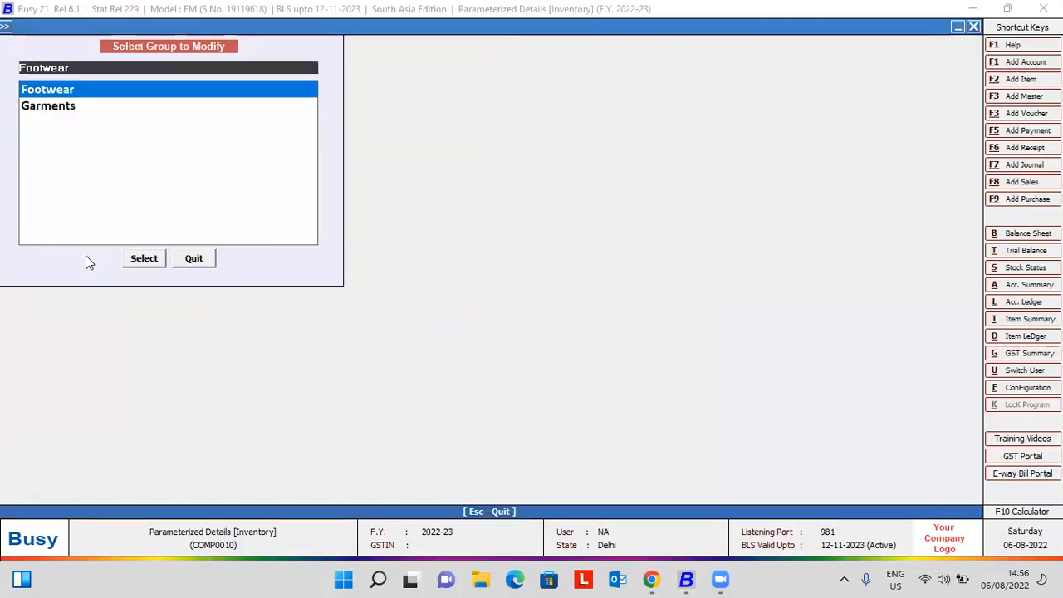
# Examine the Garments item group's separate parameter configuration, including the Size and Color parameters and the predefined Size values, and close it.
pyautogui.press('Down')
pyautogui.press('Return')
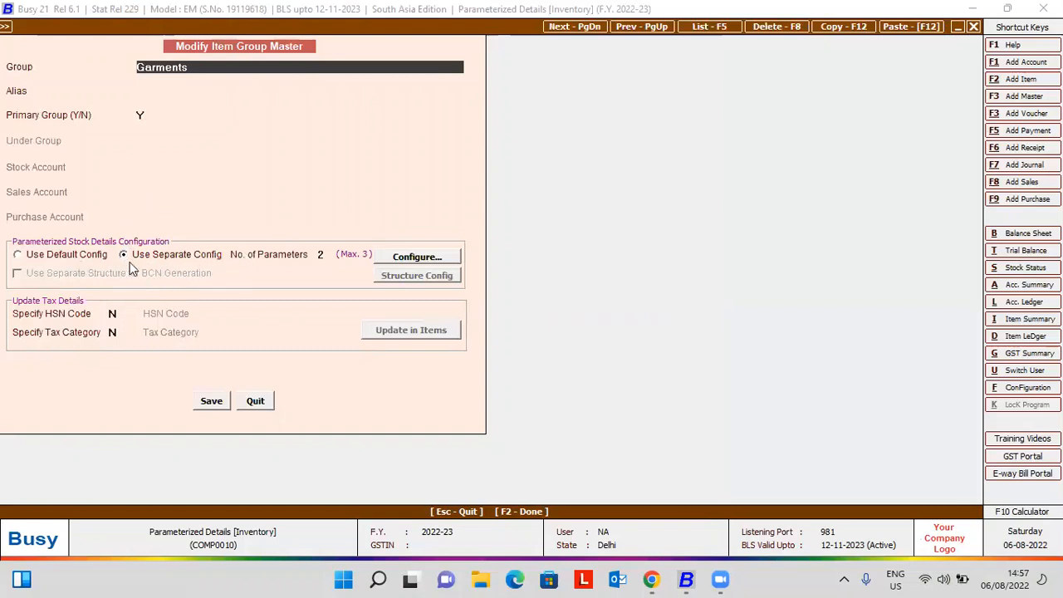
pyautogui.click(322, 255)
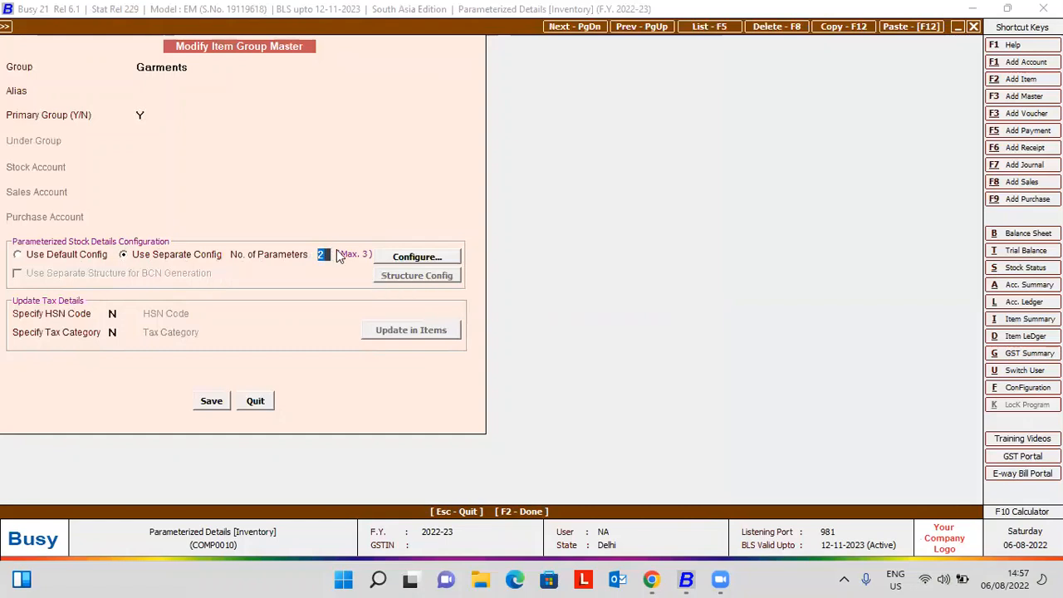
pyautogui.click(416, 257)
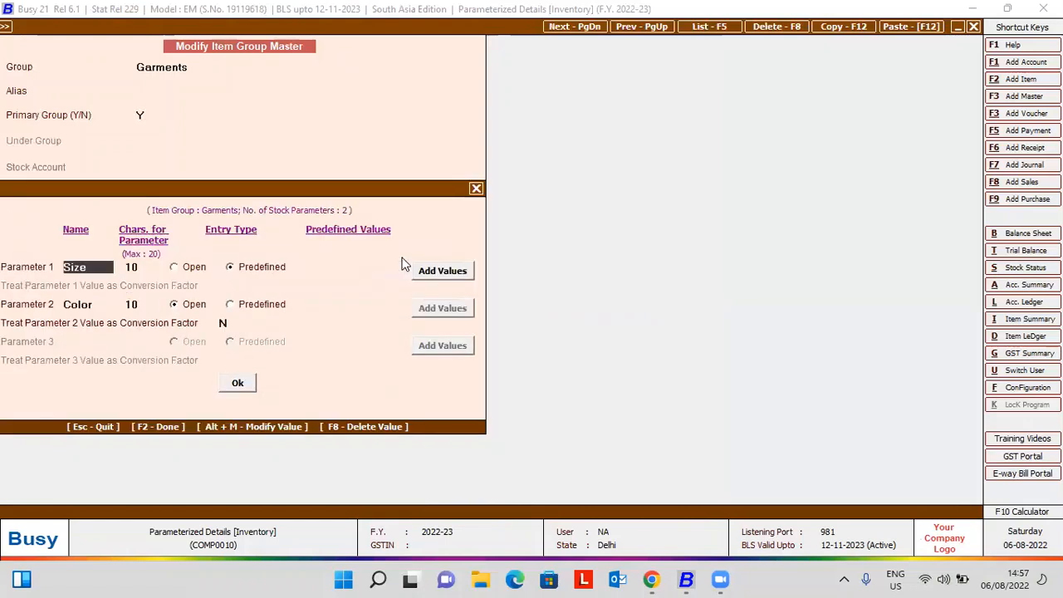
pyautogui.click(112, 304)
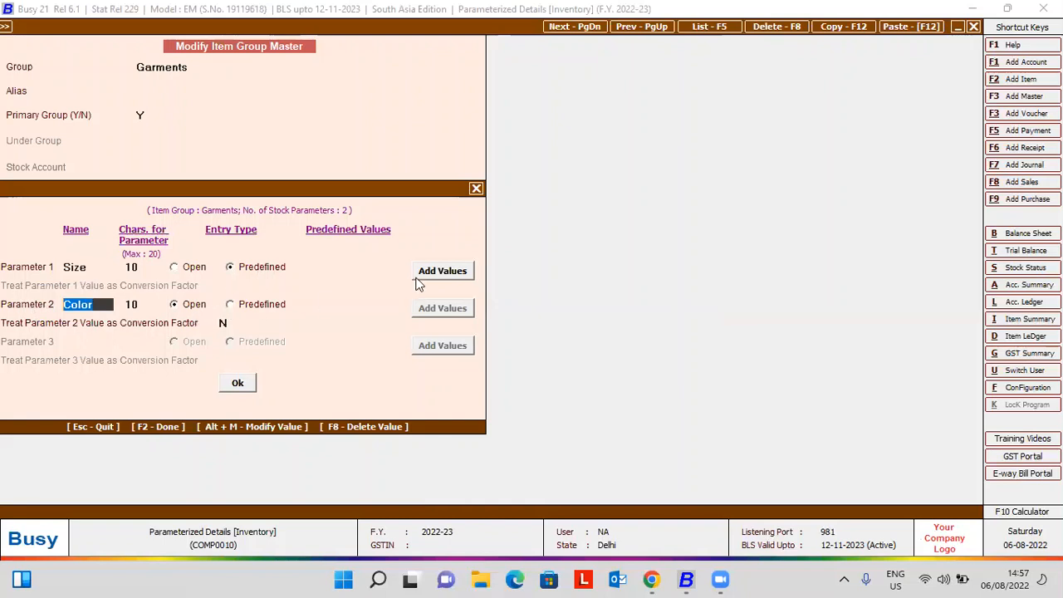
pyautogui.click(369, 266)
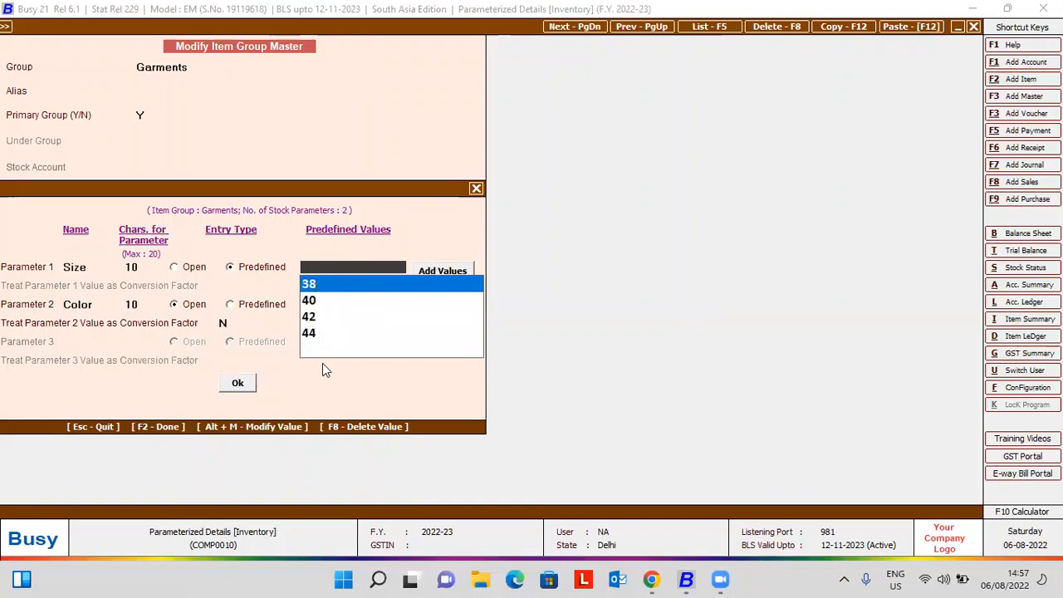
pyautogui.press('Escape')
pyautogui.press('Escape')
pyautogui.press('Escape')
pyautogui.press('Escape')
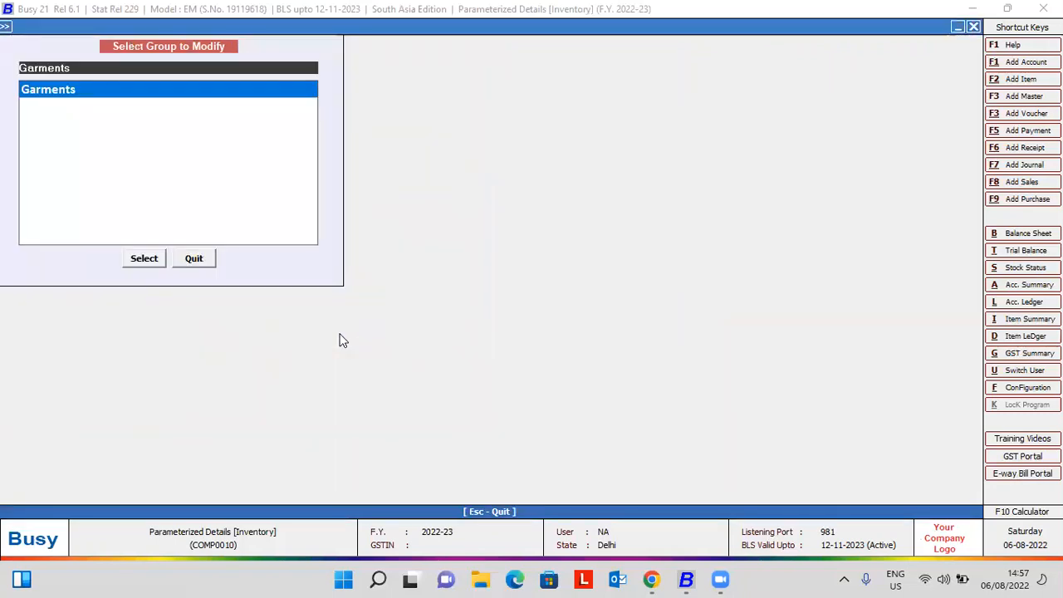
pyautogui.press('Escape')
# Open the Shirts item master for modification.
pyautogui.press('Up')
pyautogui.press('Up')
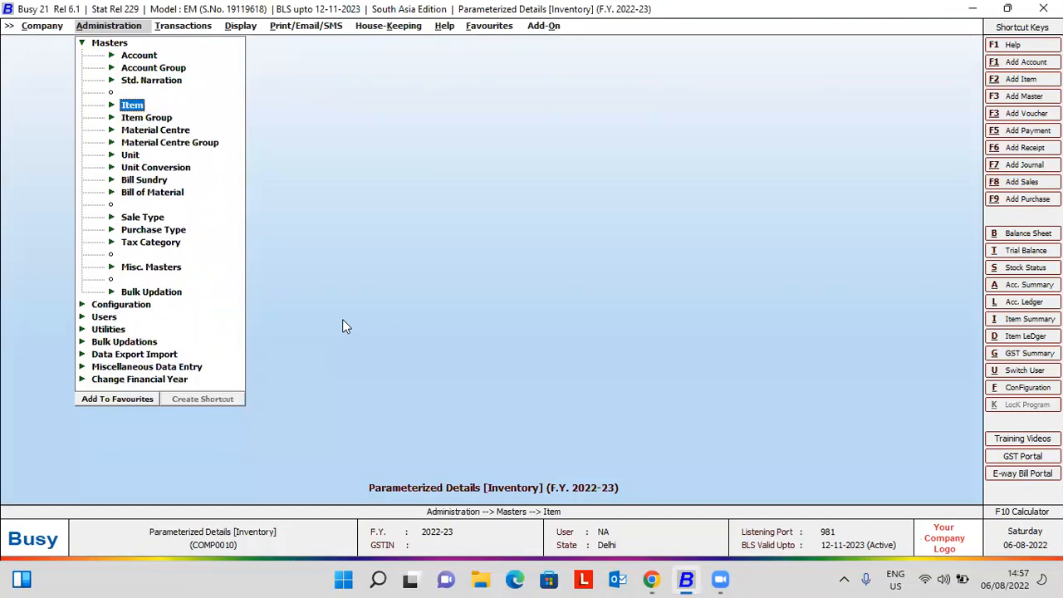
pyautogui.press('Down')
pyautogui.press('Return')
pyautogui.press('Down')
pyautogui.press('Return')
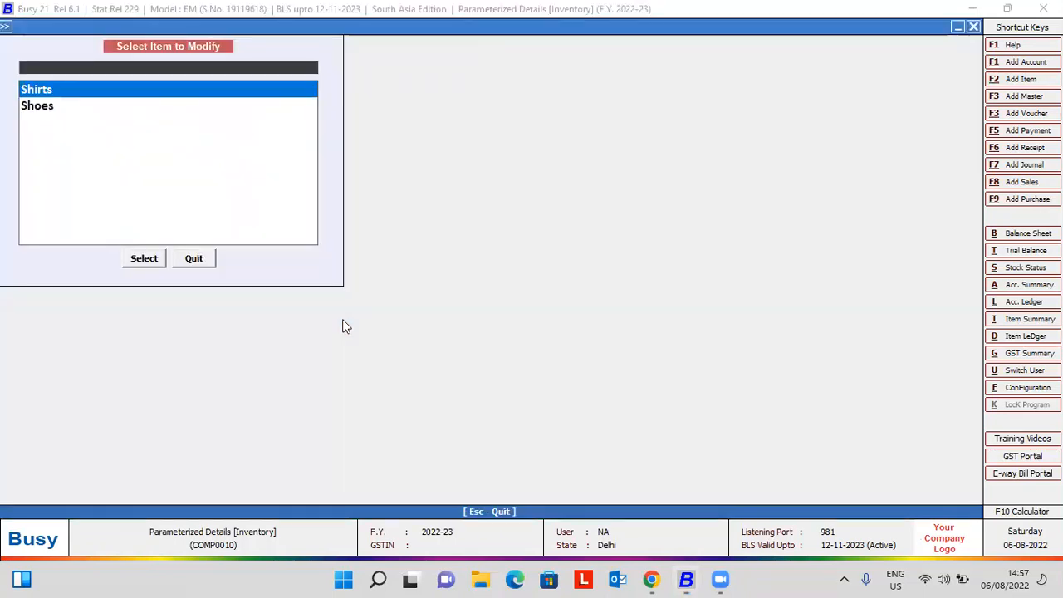
pyautogui.press('Return')
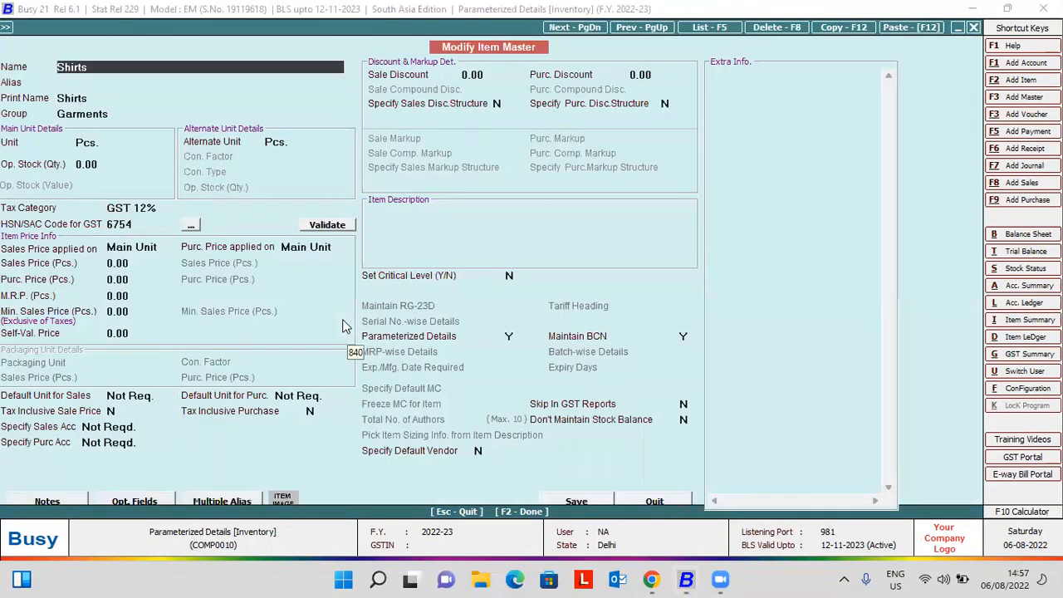
# Keep Parameterized Details and Maintain BCN at Y for the Shirts item, and save the master.
pyautogui.press('Return')
pyautogui.press('Return')
pyautogui.press('Return')
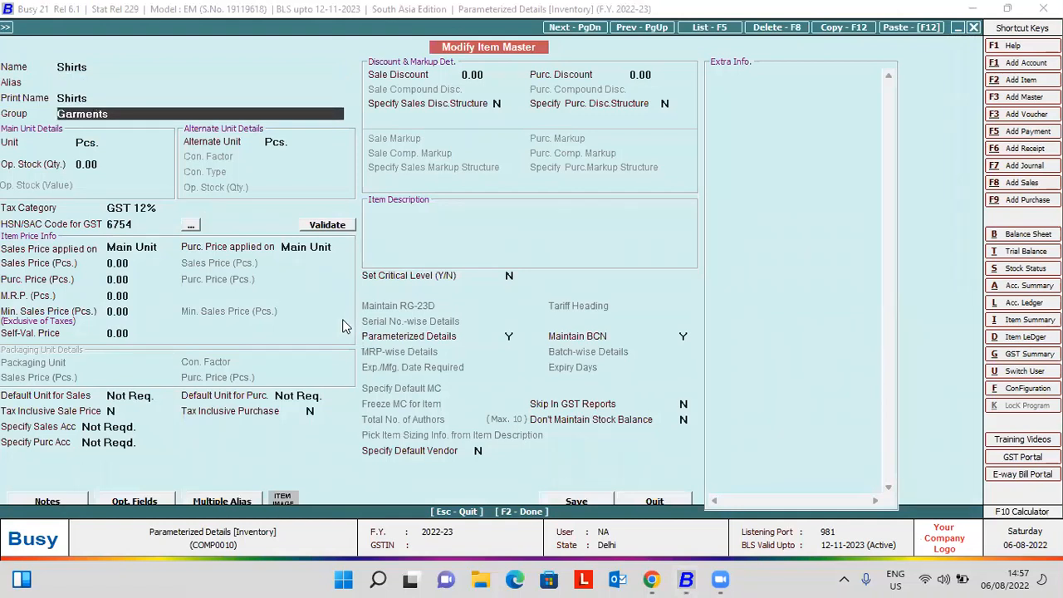
pyautogui.press('Return')
pyautogui.press('Return')
pyautogui.press('Return')
pyautogui.press('Return')
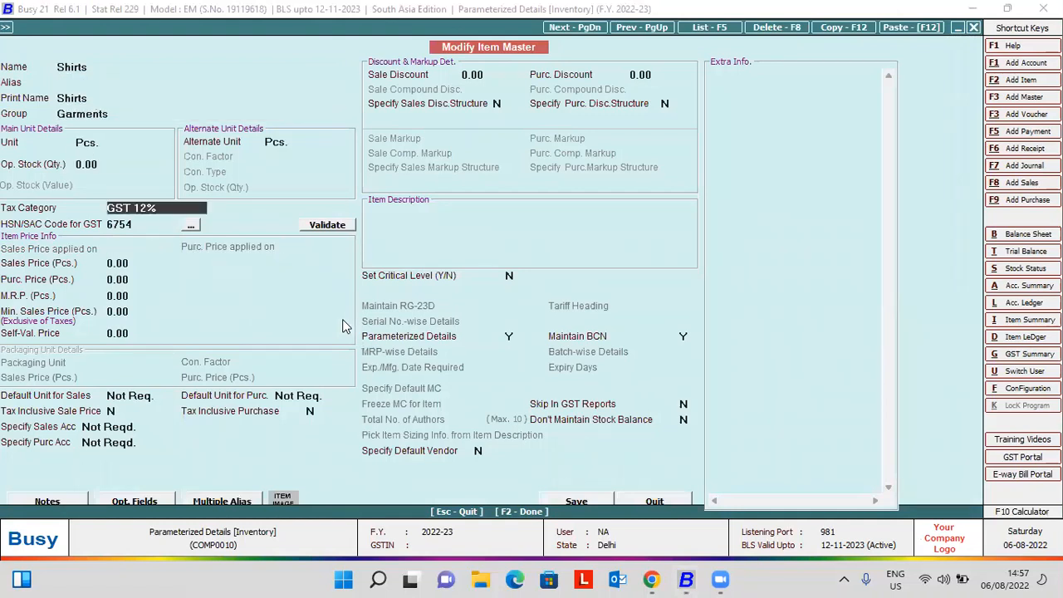
pyautogui.press('Return')
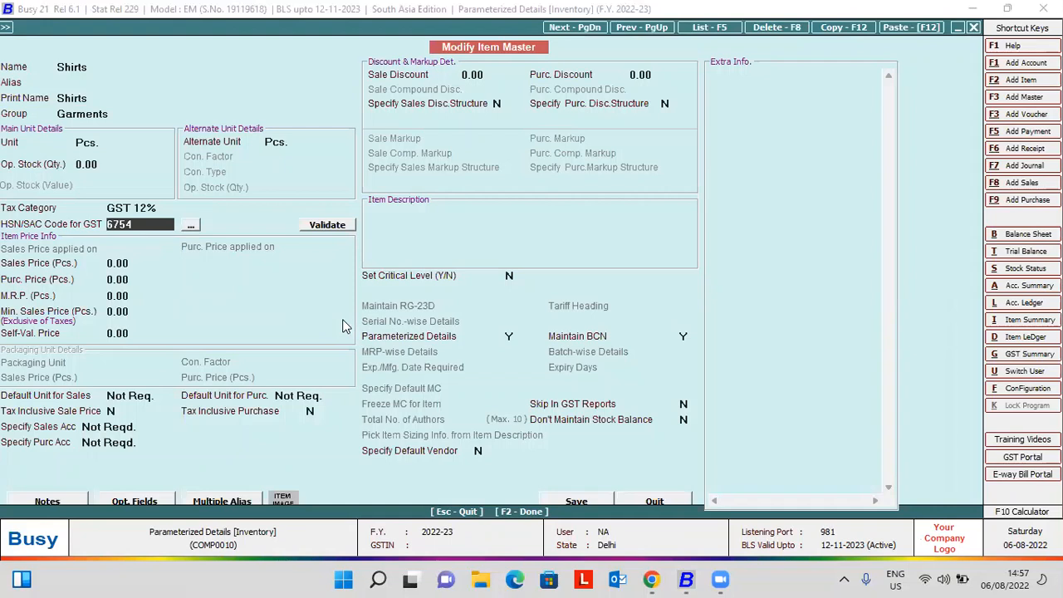
pyautogui.click(510, 336)
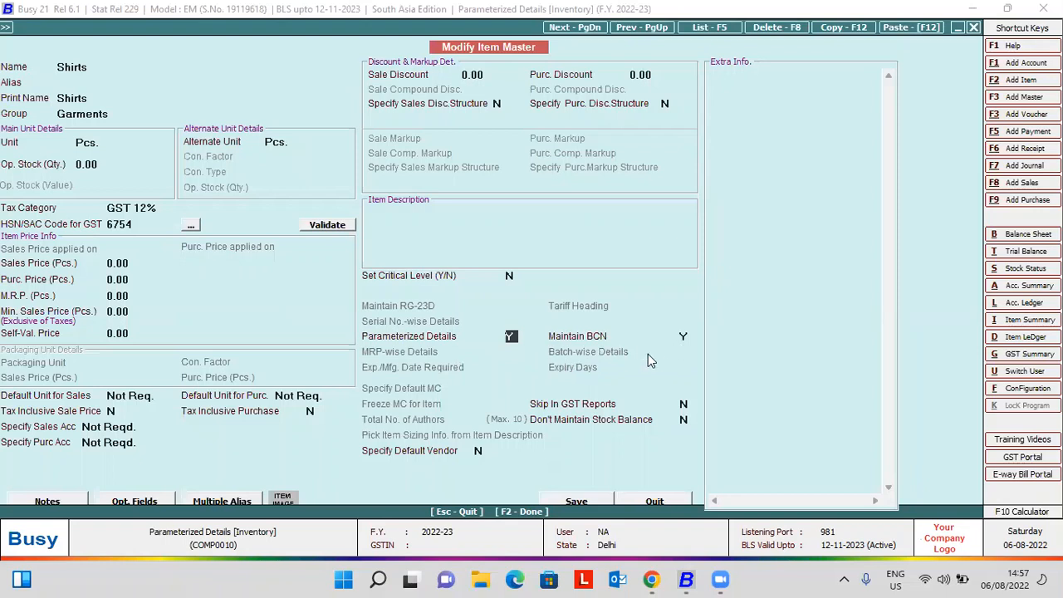
pyautogui.click(681, 334)
pyautogui.press('F2')
pyautogui.press('Return')
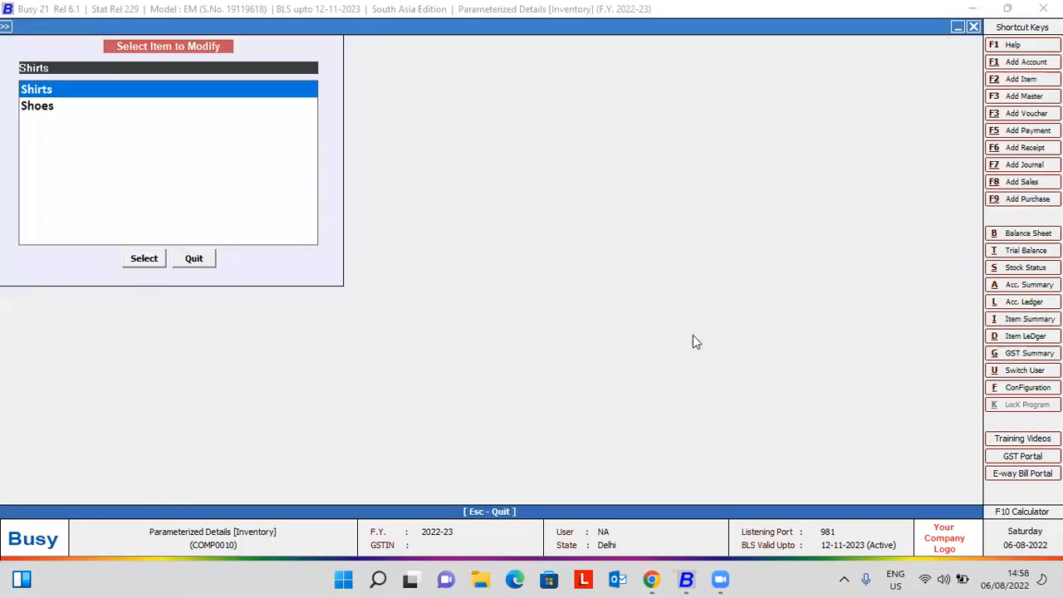
# Open the Shoes item master for modification and go through its group, unit, tax and price fields.
pyautogui.press('Down')
pyautogui.press('Return')
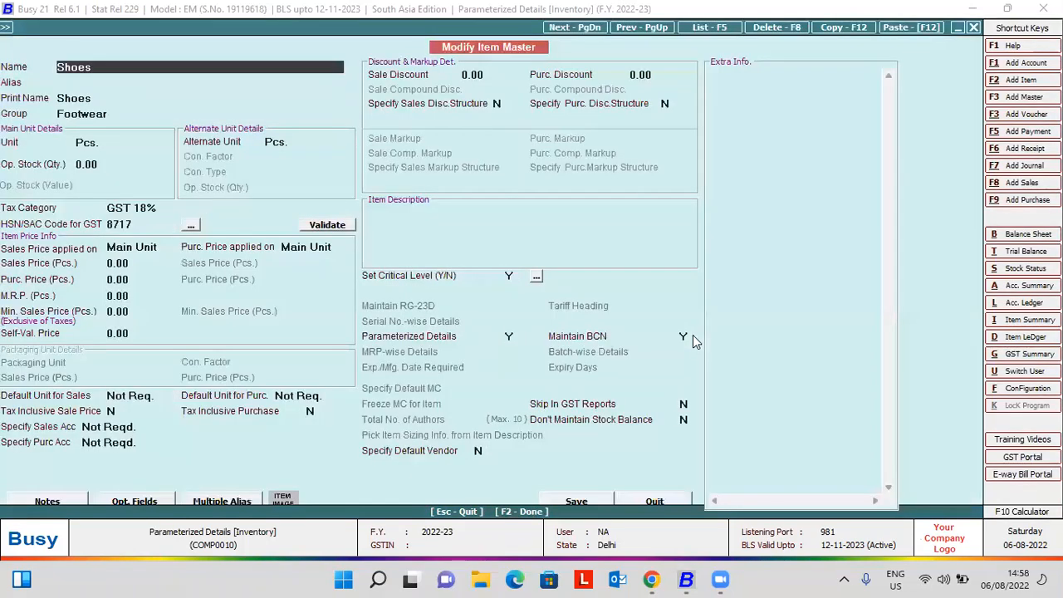
pyautogui.press('Return')
pyautogui.press('Return')
pyautogui.press('Return')
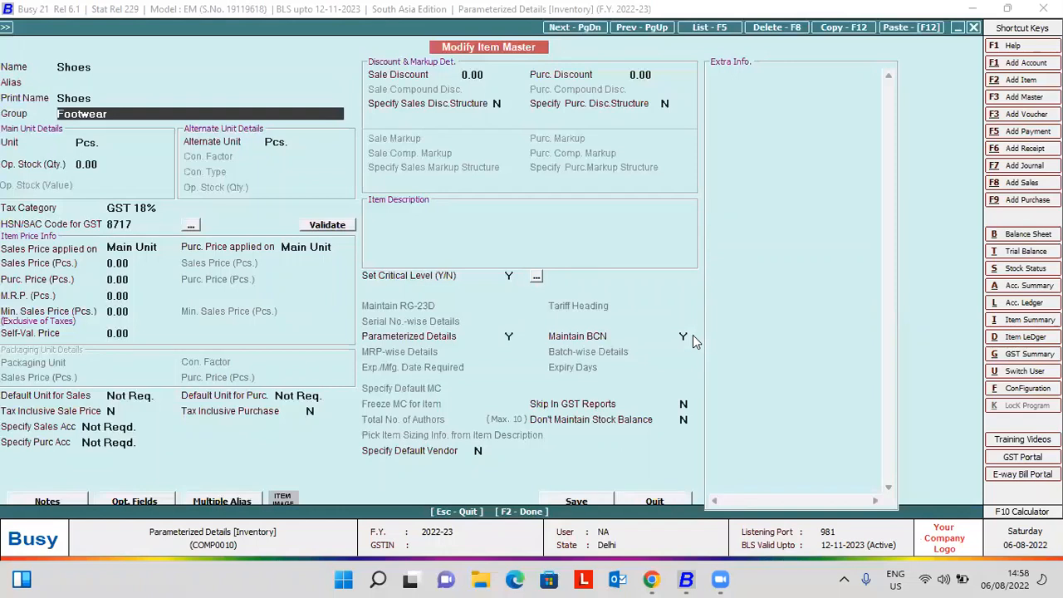
pyautogui.press('Return')
pyautogui.press('Return')
pyautogui.press('Return')
pyautogui.press('Return')
pyautogui.press('Return')
pyautogui.press('Return')
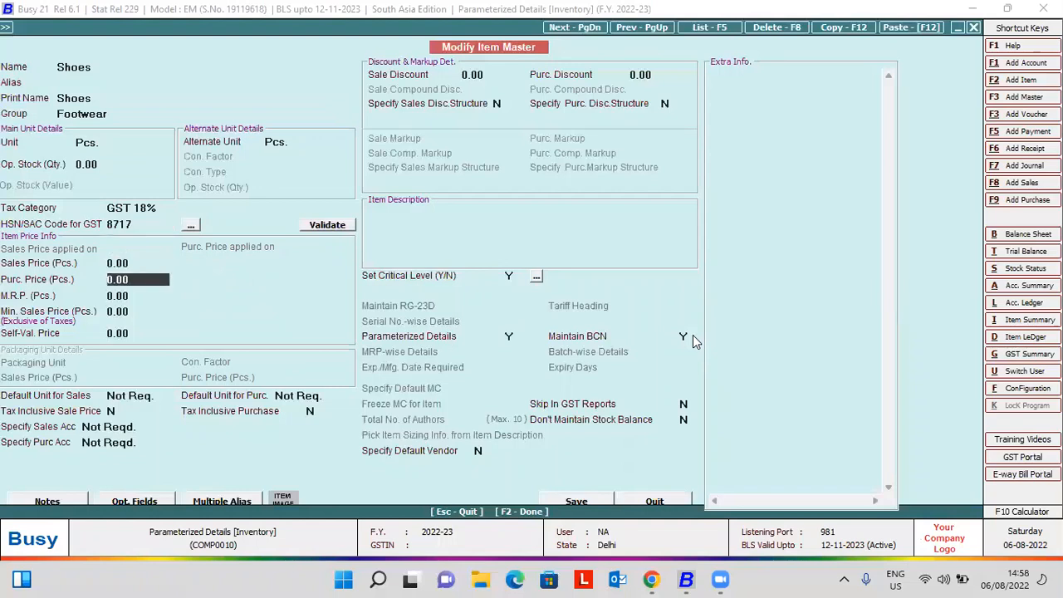
pyautogui.press('Return')
pyautogui.press('Return')
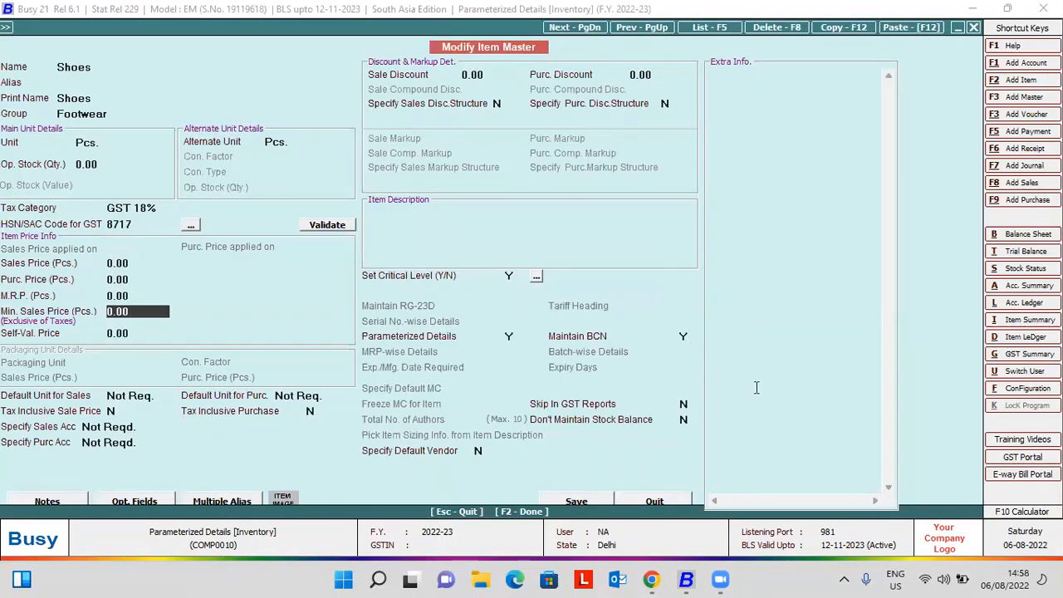
# Keep Parameterized Details and Maintain BCN at Y for the Shoes item, and save the master.
pyautogui.click(512, 335)
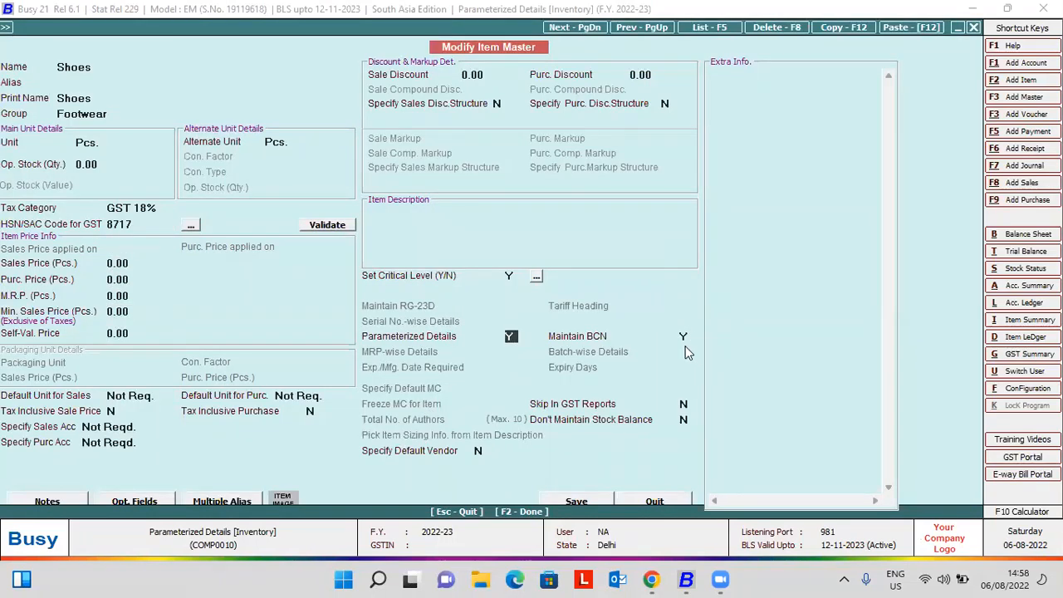
pyautogui.click(684, 335)
pyautogui.press('Return')
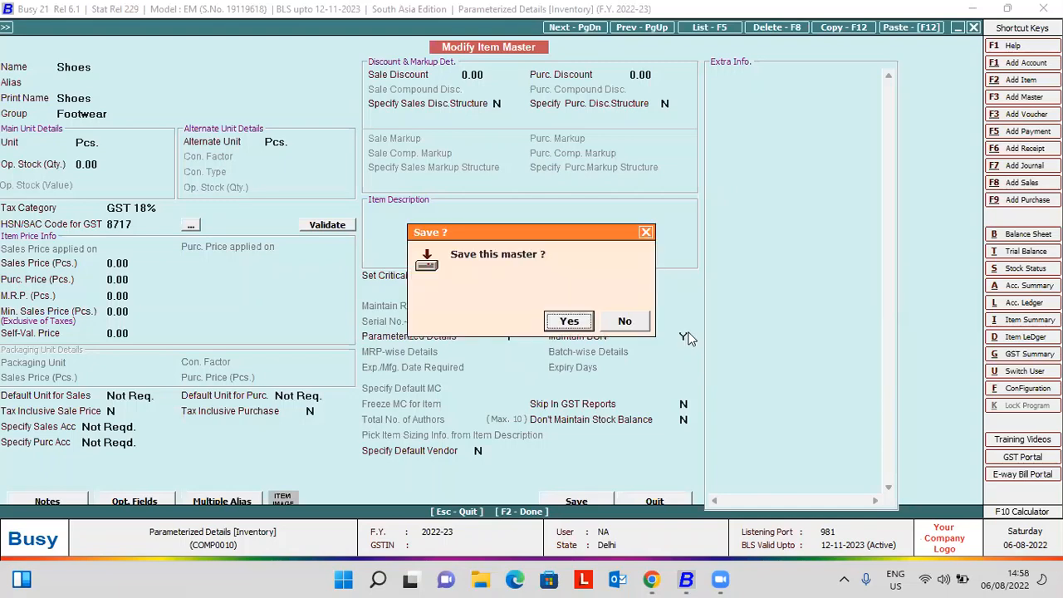
pyautogui.press('Return')
# Leave the item masters and open a new purchase voucher in the Main series.
pyautogui.press('Escape')
pyautogui.press('Escape')
pyautogui.press('Escape')
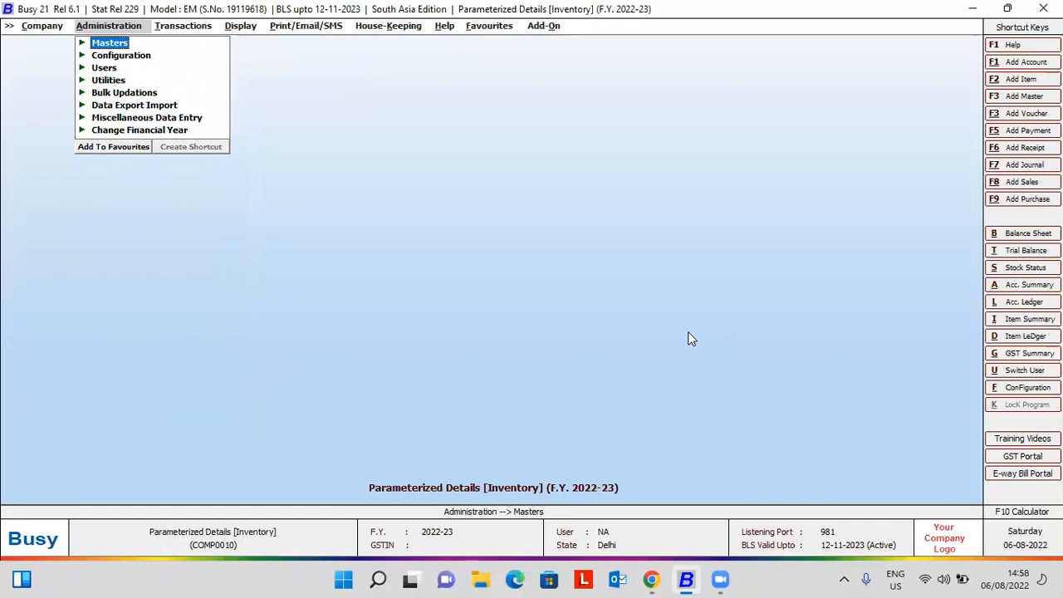
pyautogui.press('Right')
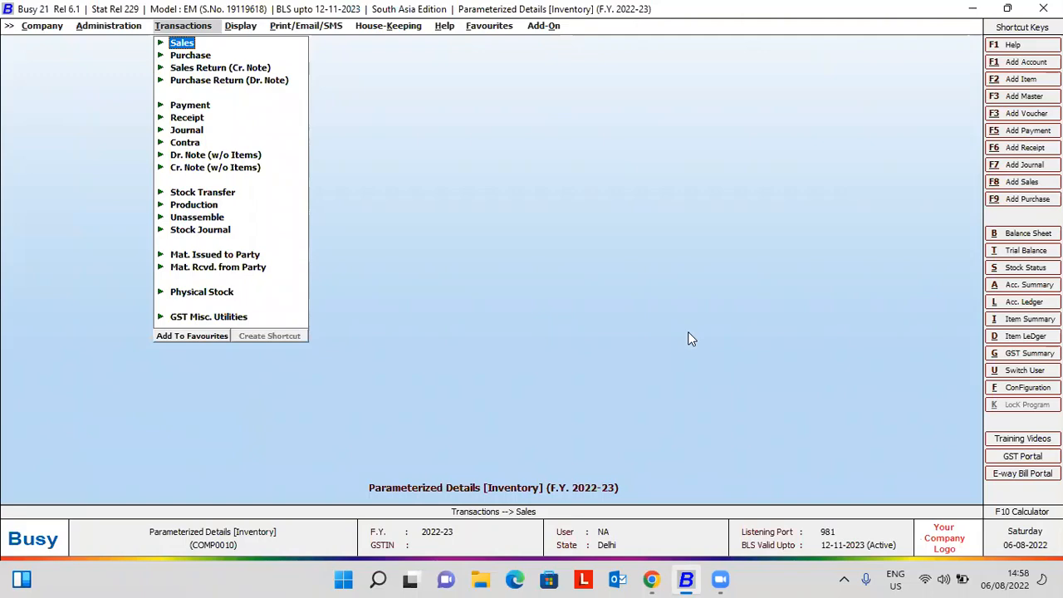
pyautogui.press('Down')
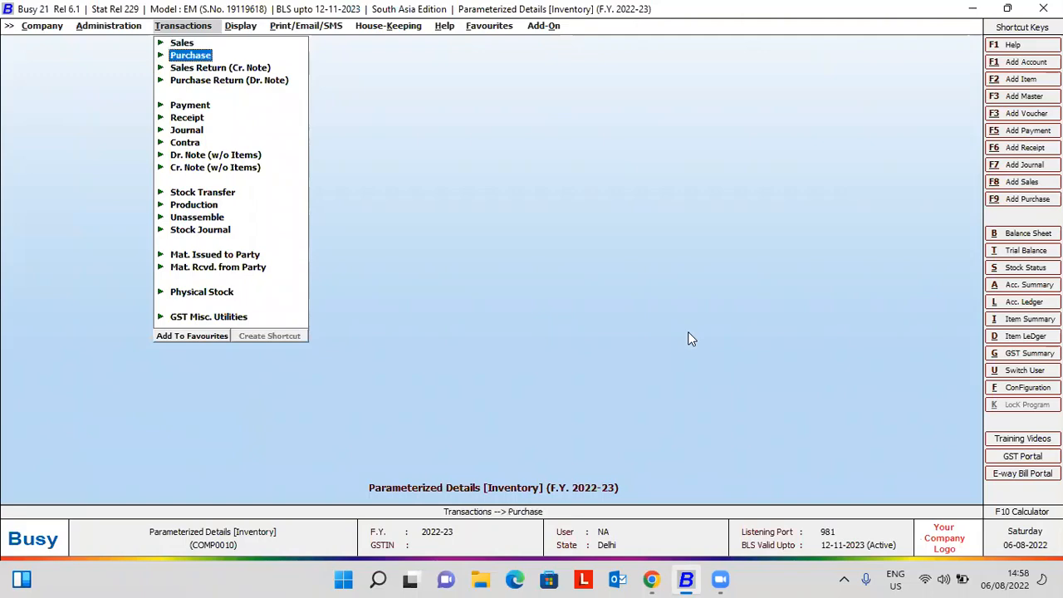
pyautogui.press('Return')
pyautogui.press('Return')
pyautogui.press('Return')
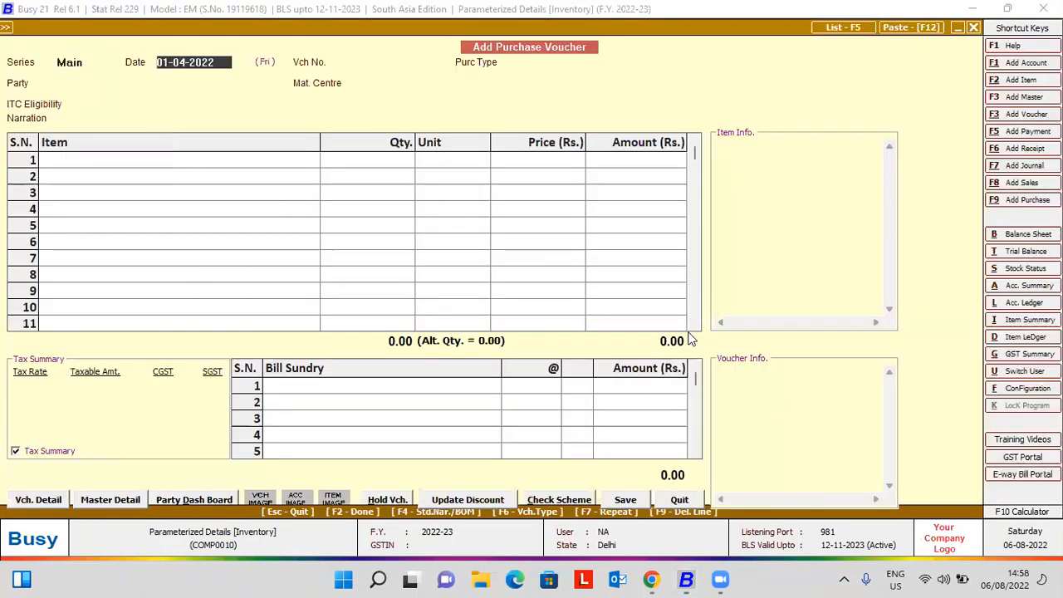
# Date the purchase voucher 04-08-2022, number it 1001, and set the purchase type to I/GST-ItemWise.
pyautogui.write('4-8')
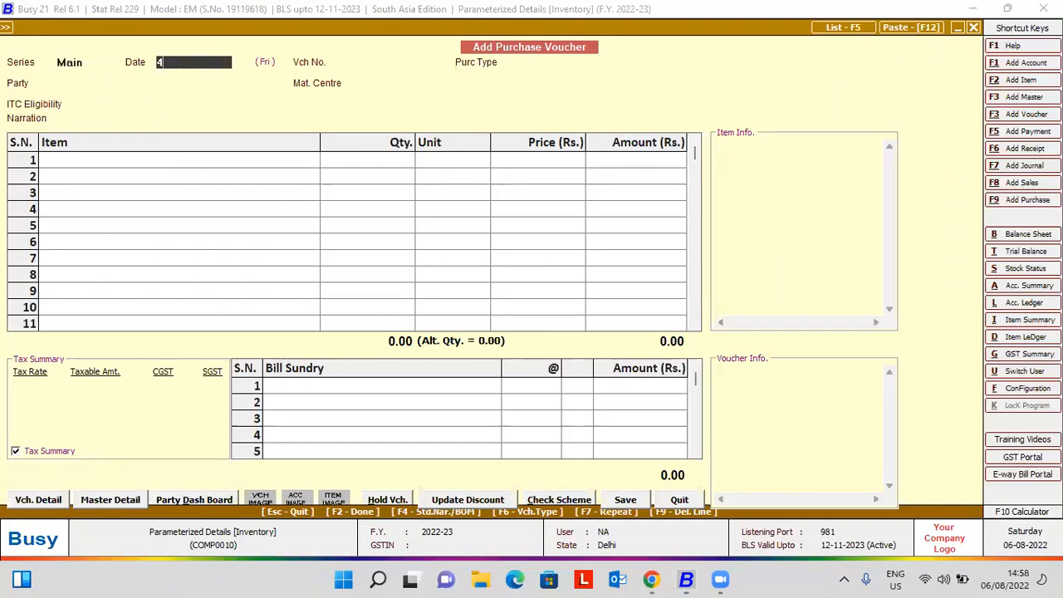
pyautogui.press('Return')
pyautogui.press('Return')
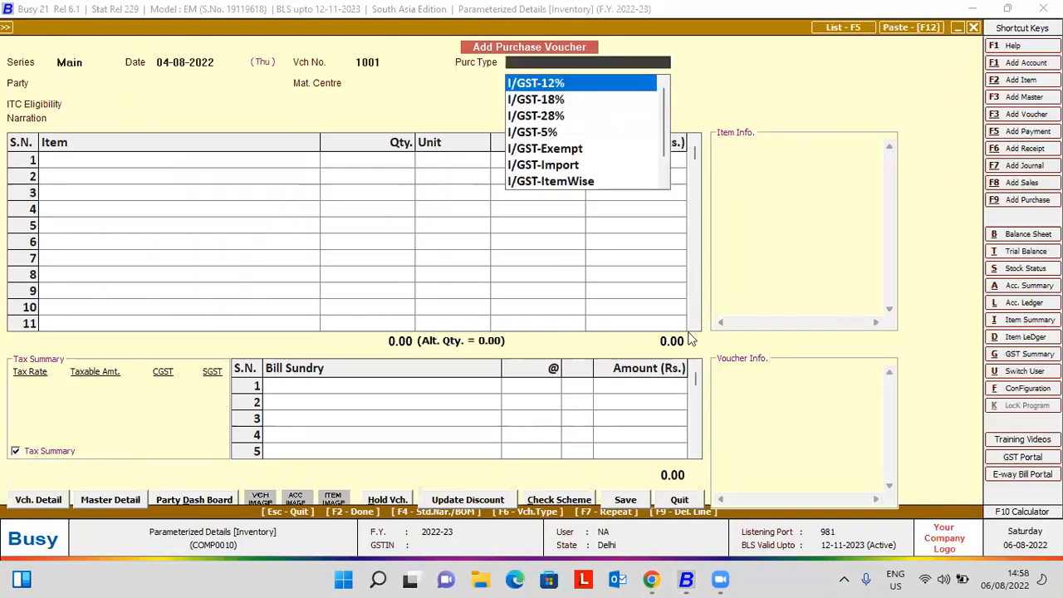
pyautogui.write('ite')
pyautogui.press('Down')
pyautogui.press('Return')
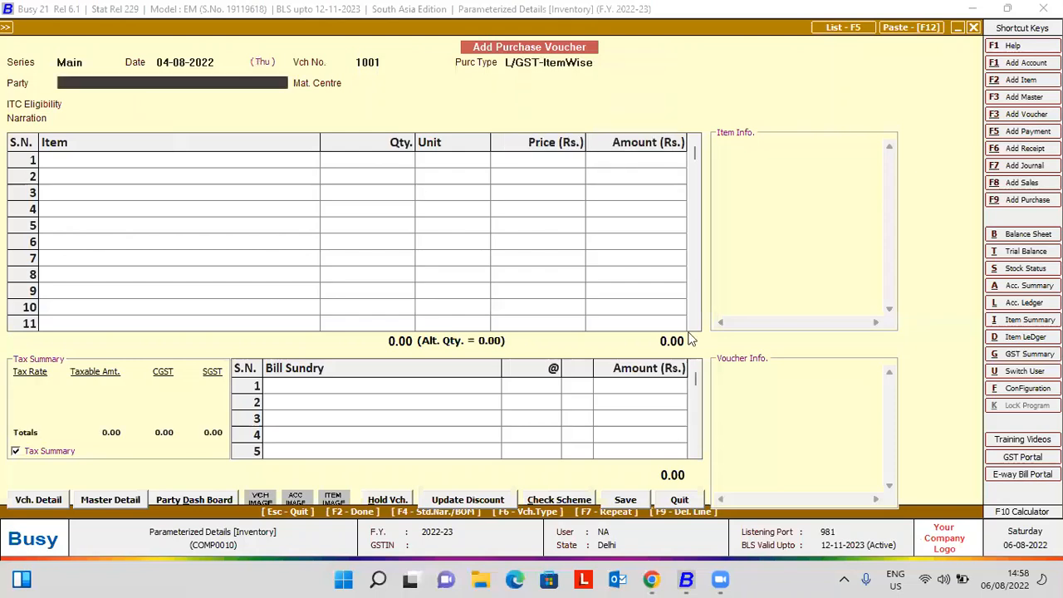
pyautogui.hotkey('shift', 'Tab')
pyautogui.press('Down')
pyautogui.press('Return')
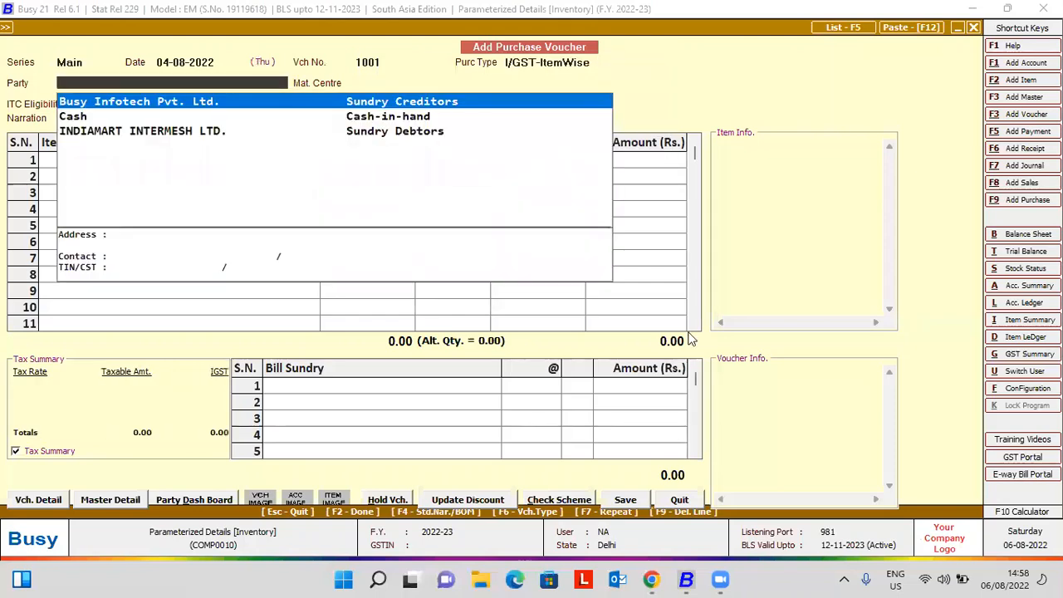
# Select INDIAMART INTERMESH LTD. as the party, with material centre Main Store and ITC eligibility Input Goods/Services.
pyautogui.press('Down')
pyautogui.press('Down')
pyautogui.press('Return')
pyautogui.press('Return')
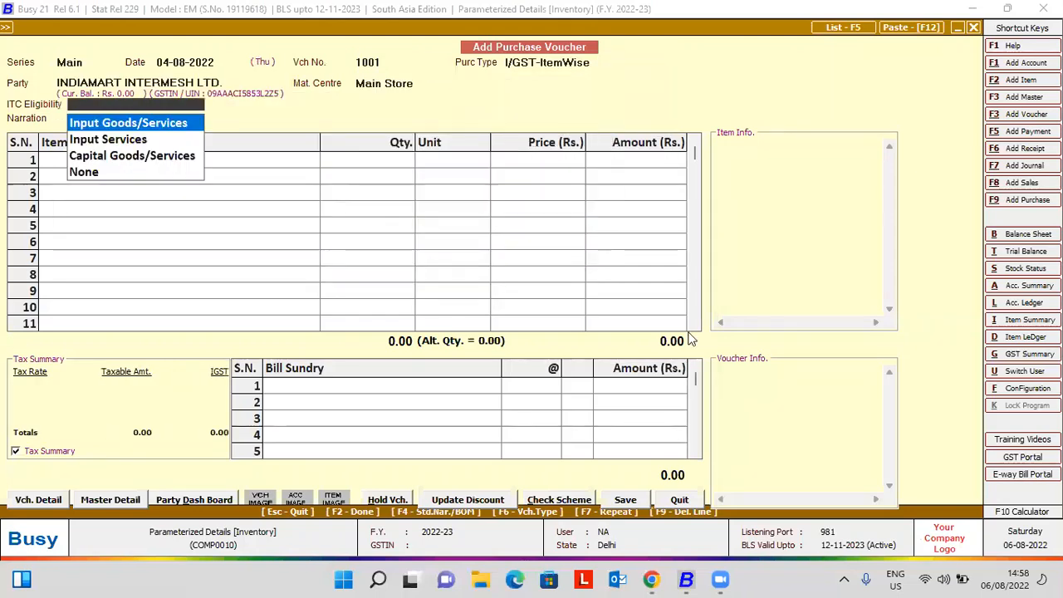
pyautogui.press('Return')
pyautogui.press('Return')
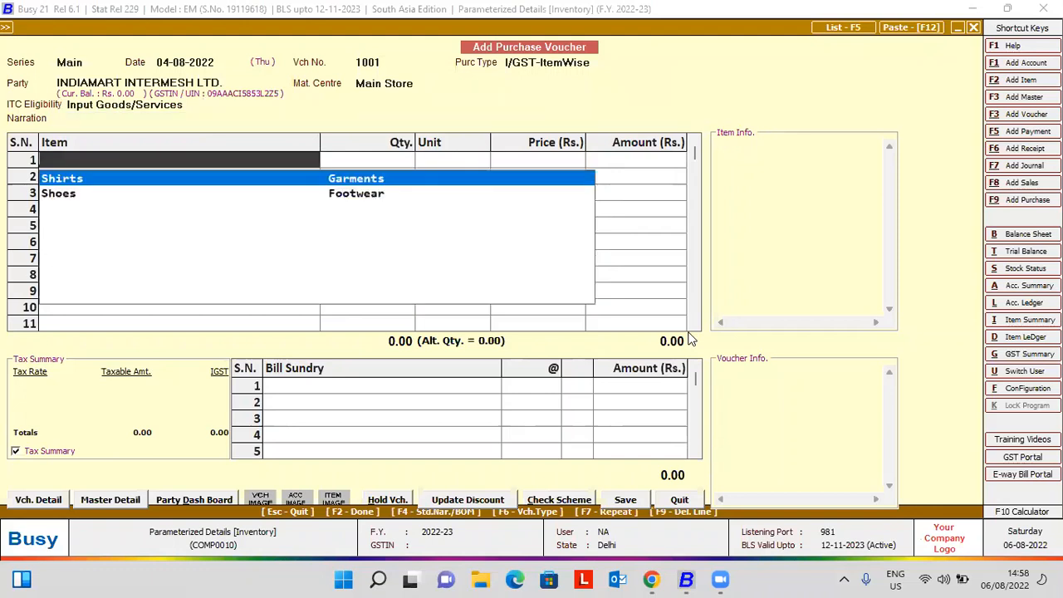
# Add the Shirts item on the first line with a quantity of 10 Pcs. and open its parameterized stock details.
pyautogui.press('Return')
pyautogui.write('10')
pyautogui.press('Return')
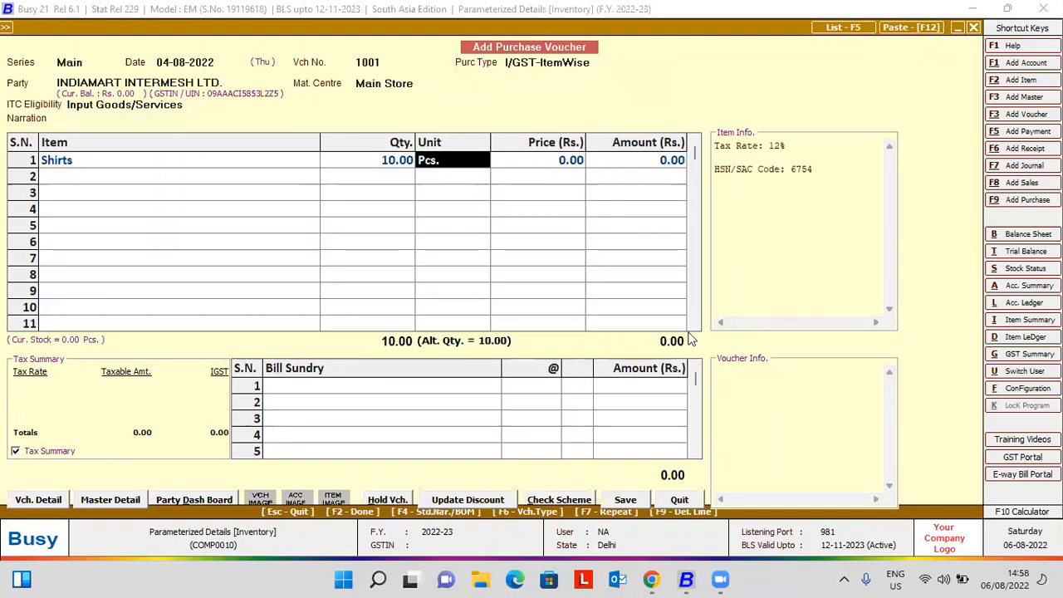
pyautogui.press('Return')
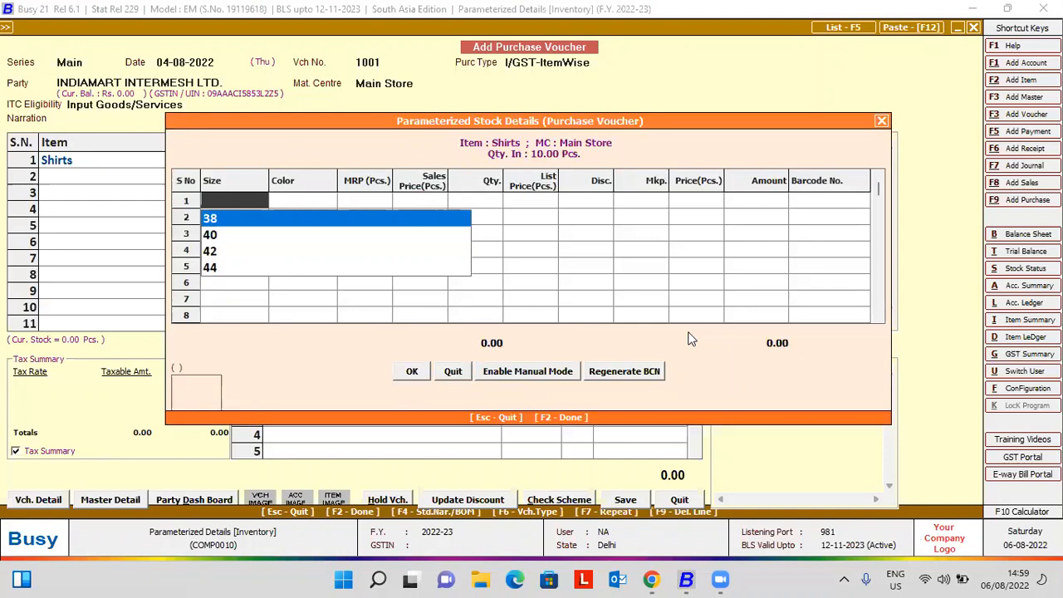
# Set size 38 and color Multi in the first row of the Shirts stock details.
pyautogui.press('Return')
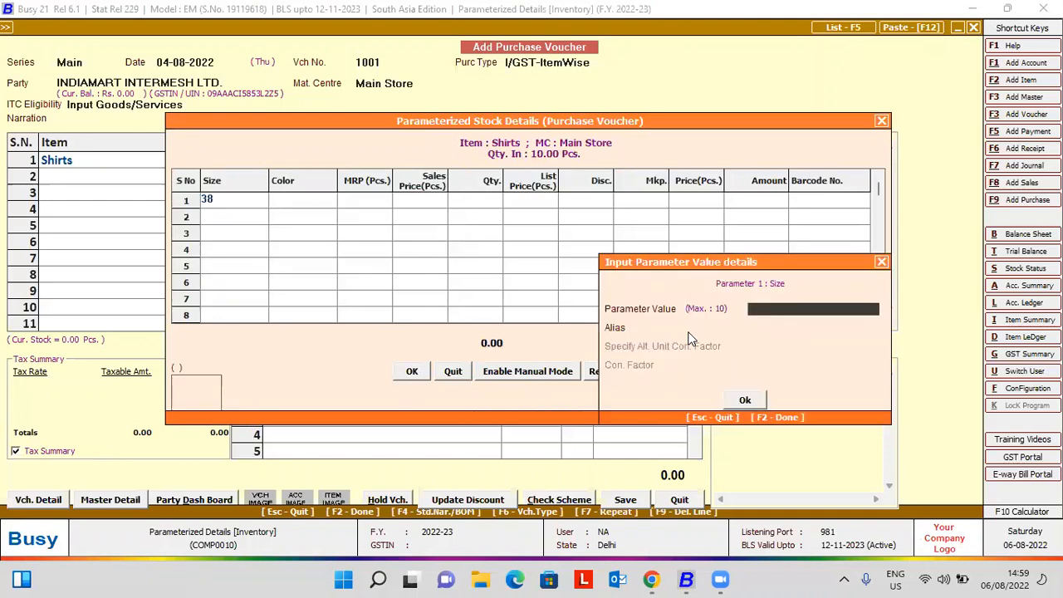
pyautogui.press('Return')
pyautogui.press('Return')
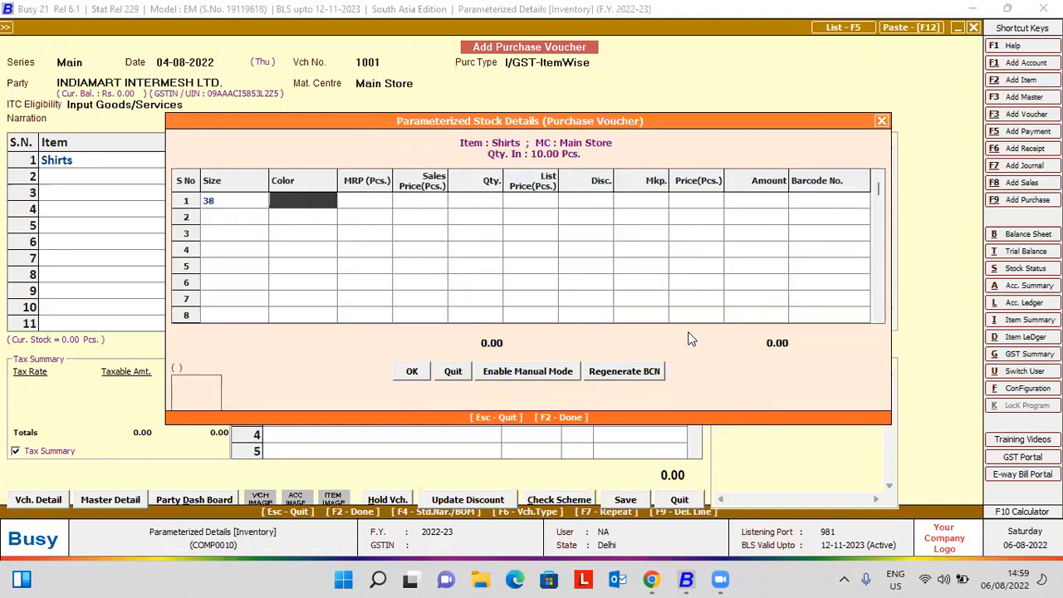
pyautogui.write('White')
pyautogui.press('Return')
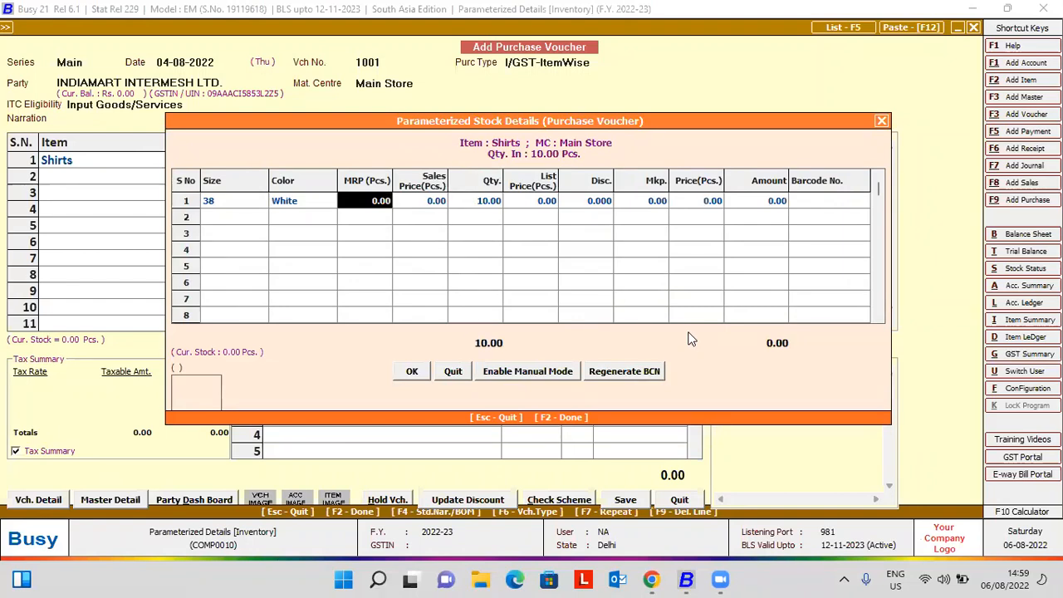
pyautogui.press('Left')
pyautogui.write('Multi')
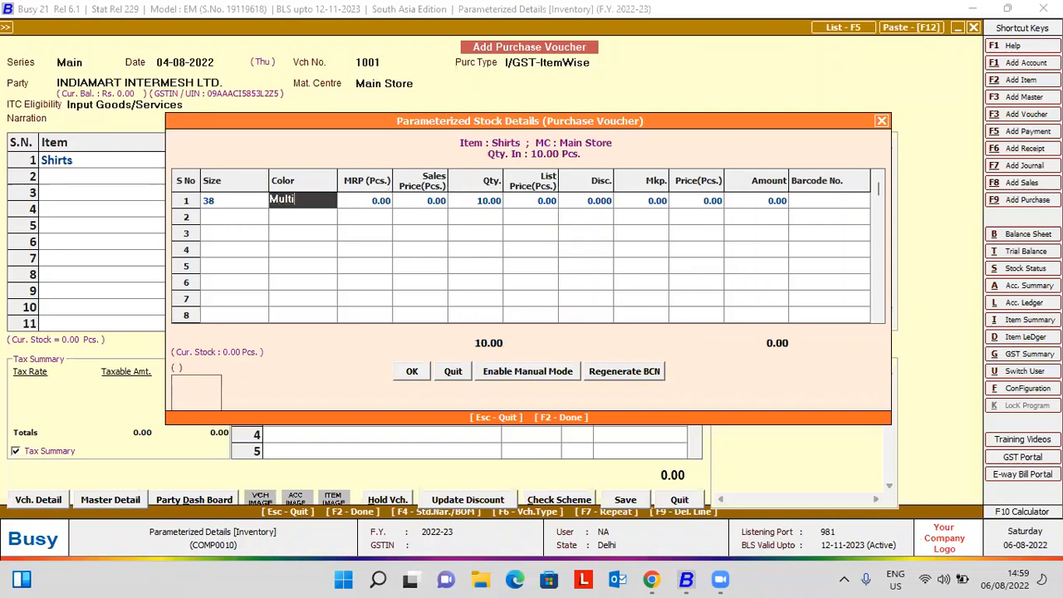
pyautogui.press('Return')
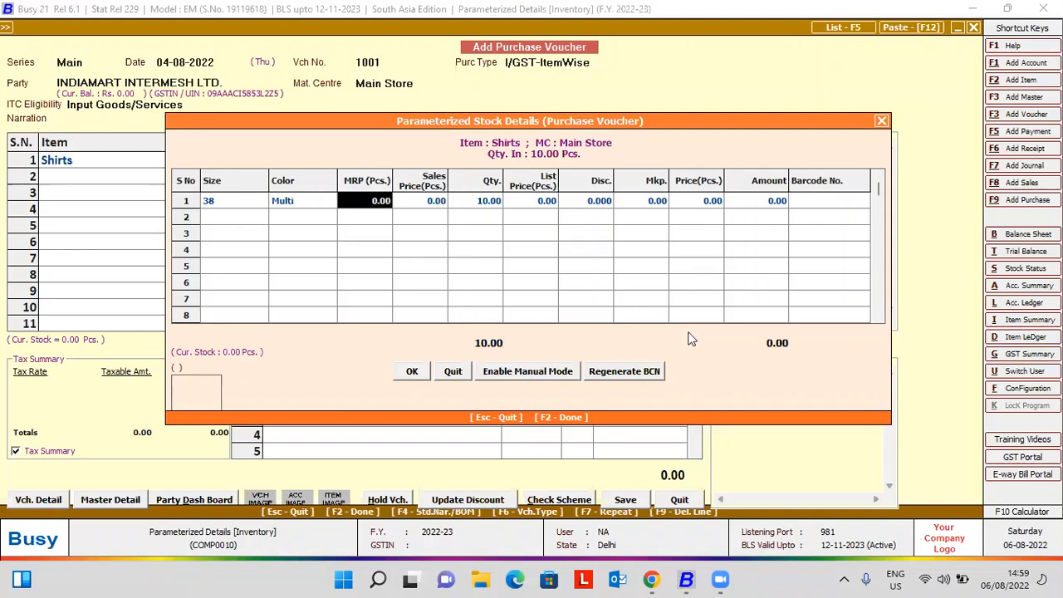
# Complete the size 38 row with MRP 2500, sales price 2000, quantity 5 and list price 1000.
pyautogui.write('2500')
pyautogui.press('Return')
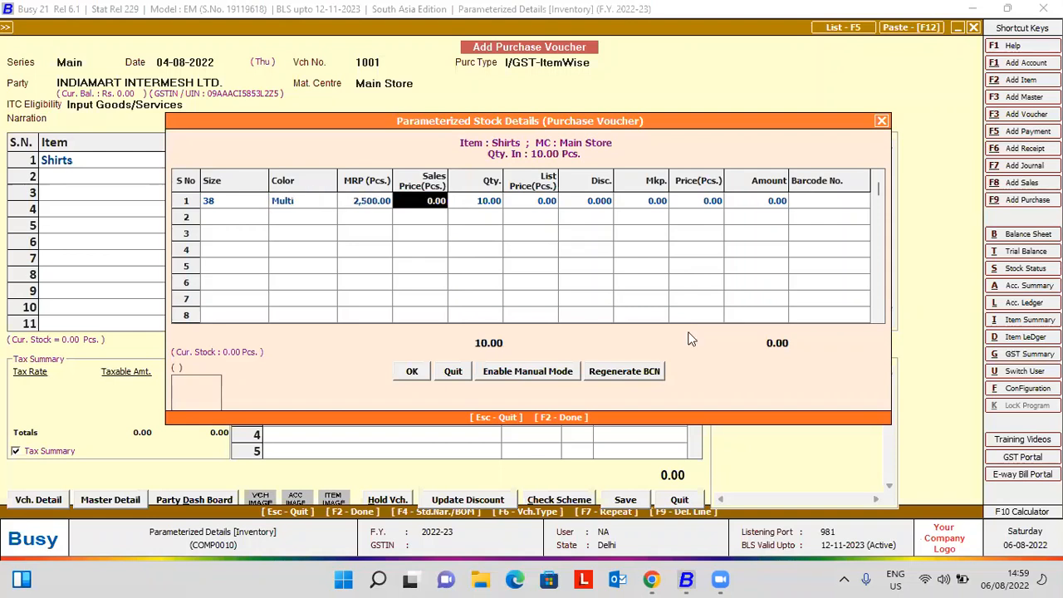
pyautogui.write('2000')
pyautogui.press('Return')
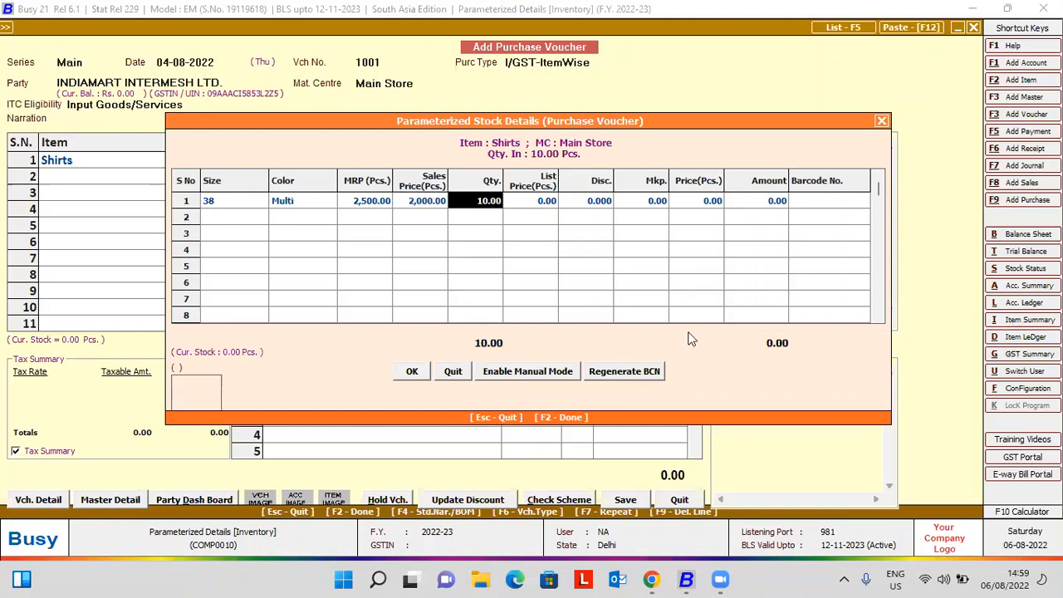
pyautogui.write('5')
pyautogui.press('Return')
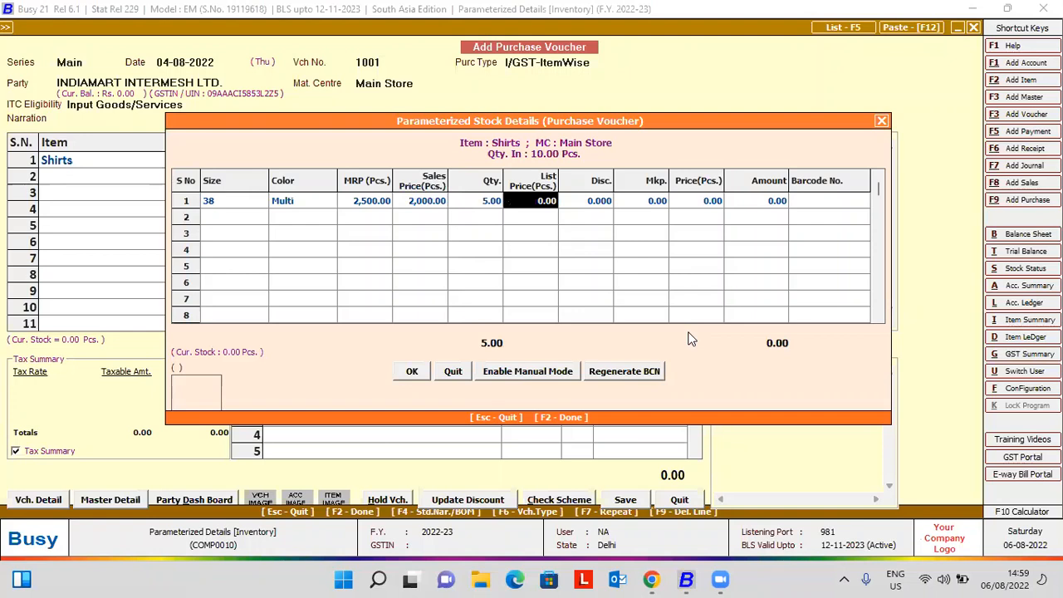
pyautogui.write('1000')
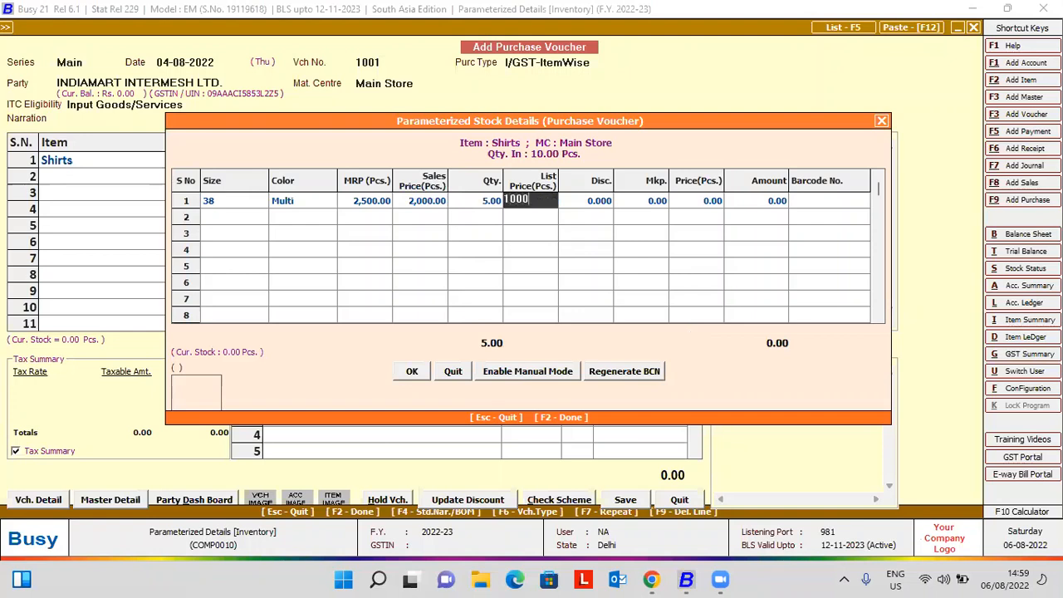
pyautogui.press('Return')
pyautogui.press('Return')
pyautogui.press('Return')
pyautogui.press('Return')
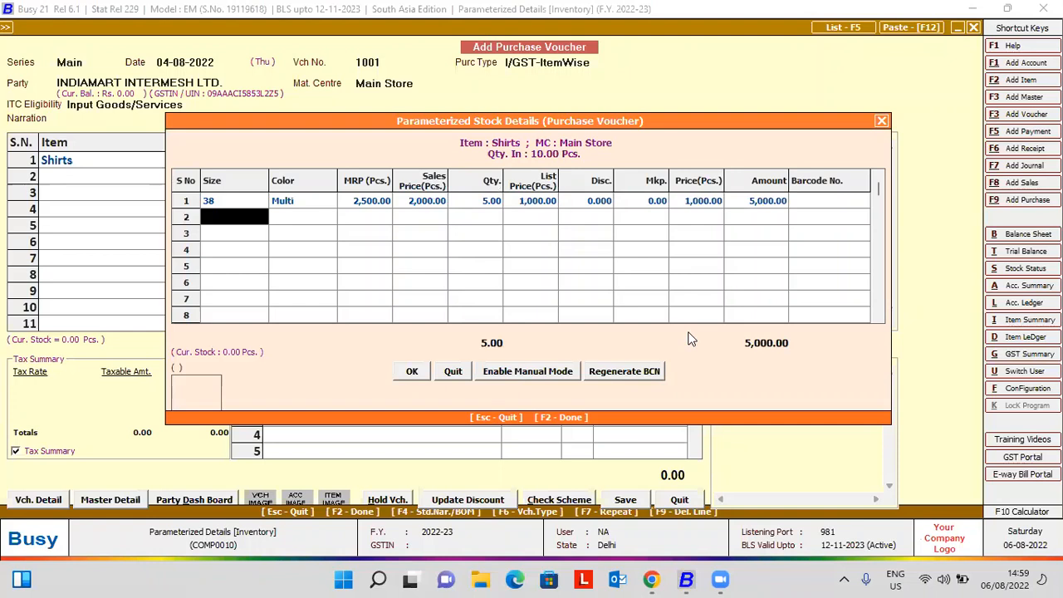
# Discard the Shirts stock details and quit the purchase voucher without saving.
pyautogui.press('Escape')
pyautogui.press('Escape')
pyautogui.press('Return')
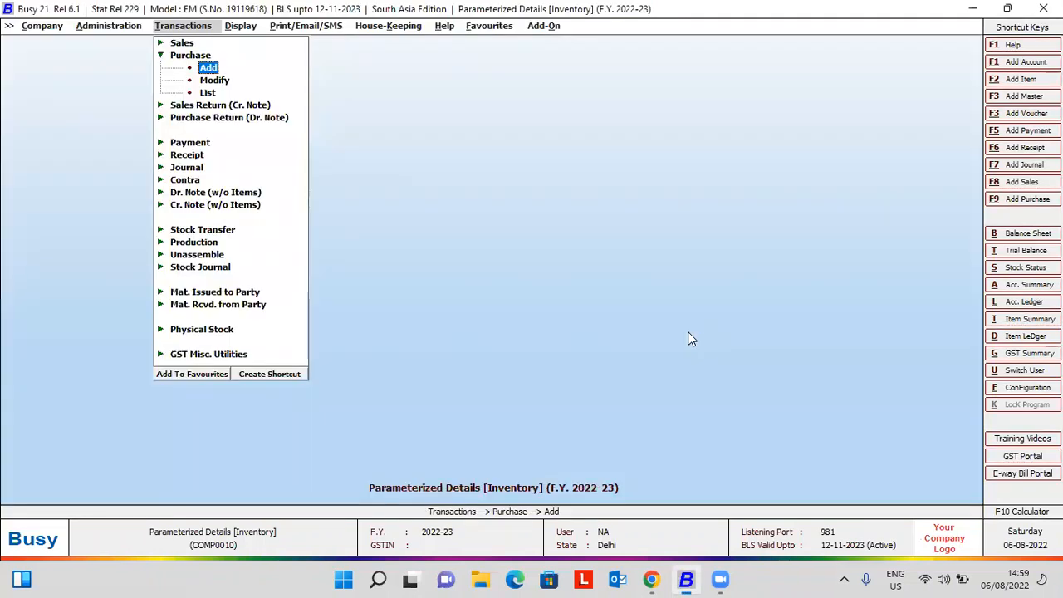
# Open the Inventory section of the Features / Options configuration.
pyautogui.press('Left')
pyautogui.press('Down')
pyautogui.press('Right')
pyautogui.press('Return')
pyautogui.press('Down')
pyautogui.press('Down')
pyautogui.press('Down')
pyautogui.press('Down')
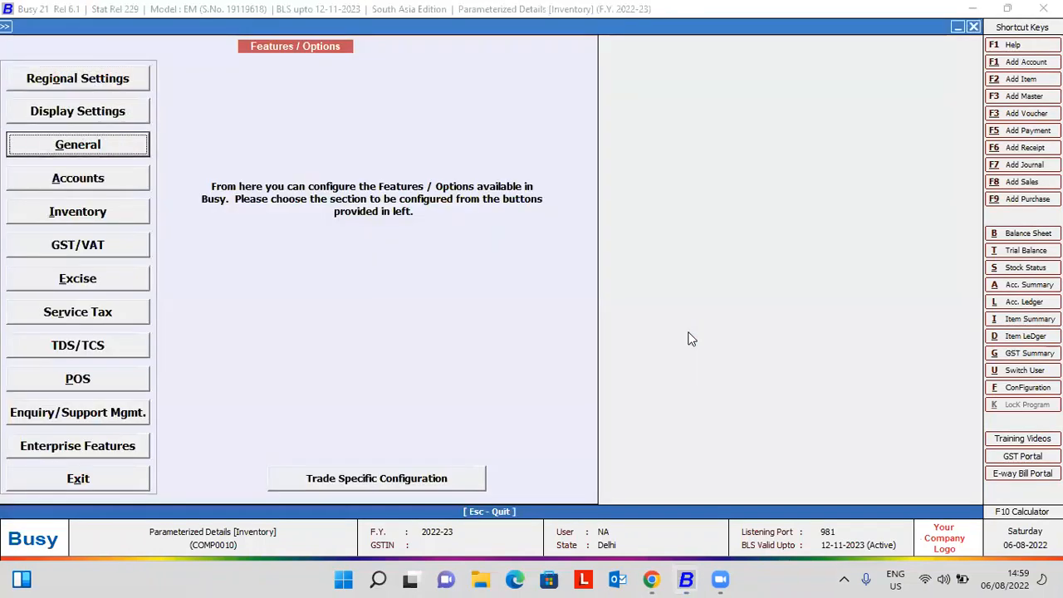
pyautogui.press('Return')
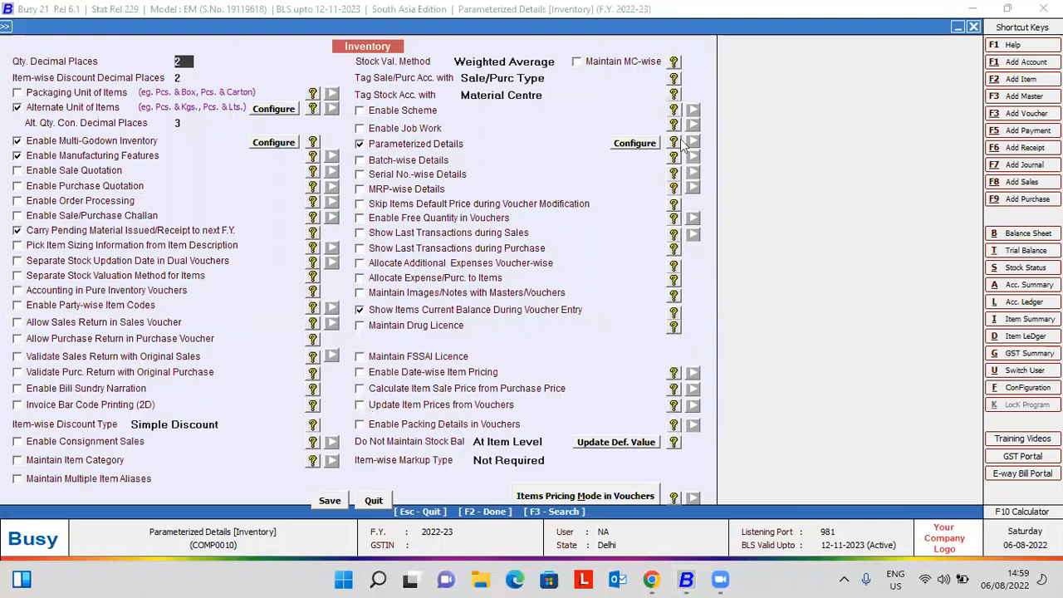
# Adjust the Parameterized Details configuration, save the inventory options, and leave Features / Options.
pyautogui.click(637, 145)
pyautogui.click(318, 350)
pyautogui.press('F2')
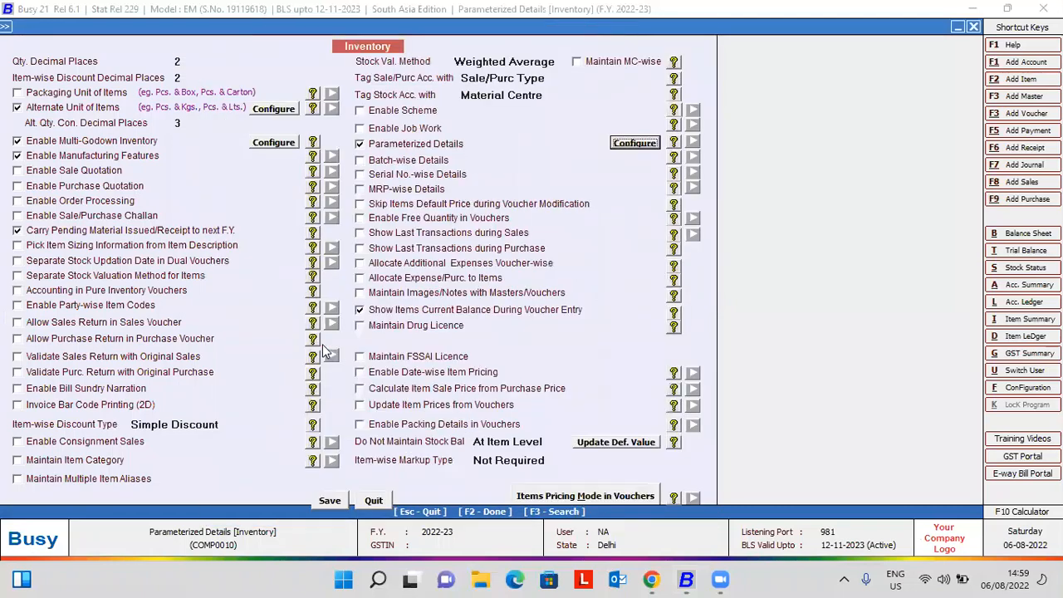
pyautogui.press('F2')
pyautogui.press('Escape')
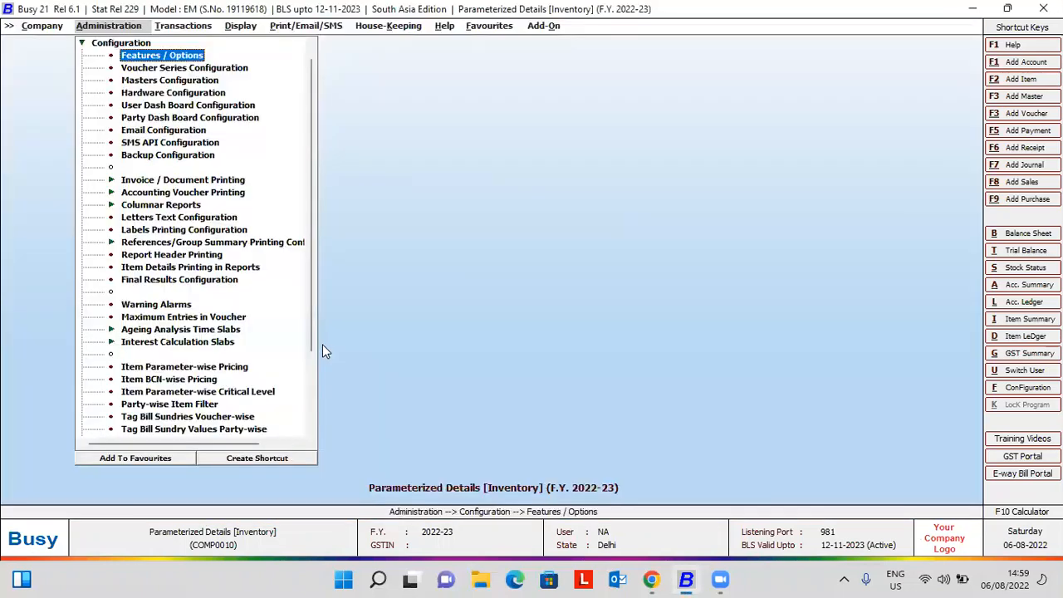
# Start a new purchase voucher in the Main series, dated 04-08-2022 and numbered 1001.
pyautogui.press('Right')
pyautogui.press('Down')
pyautogui.press('Return')
pyautogui.press('Return')
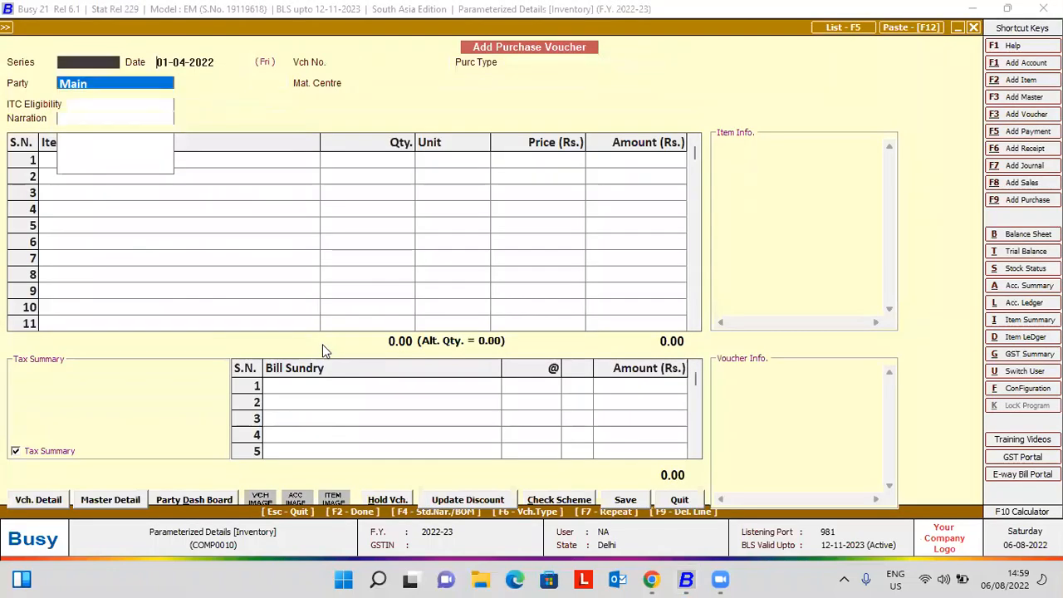
pyautogui.write('4-')
pyautogui.press('Return')
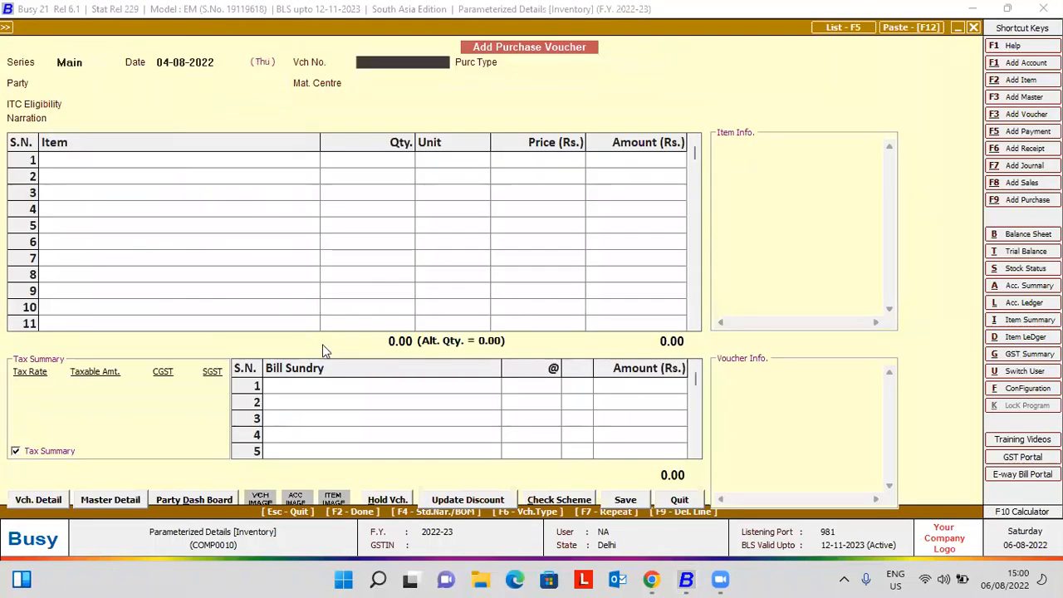
pyautogui.write('1001')
pyautogui.press('Return')
# Fill the voucher header with purchase type I/GST-ItemWise, party INDIAMART INTERMESH LTD., material centre Main Store and ITC eligibility Input Goods/Services.
pyautogui.write('ite')
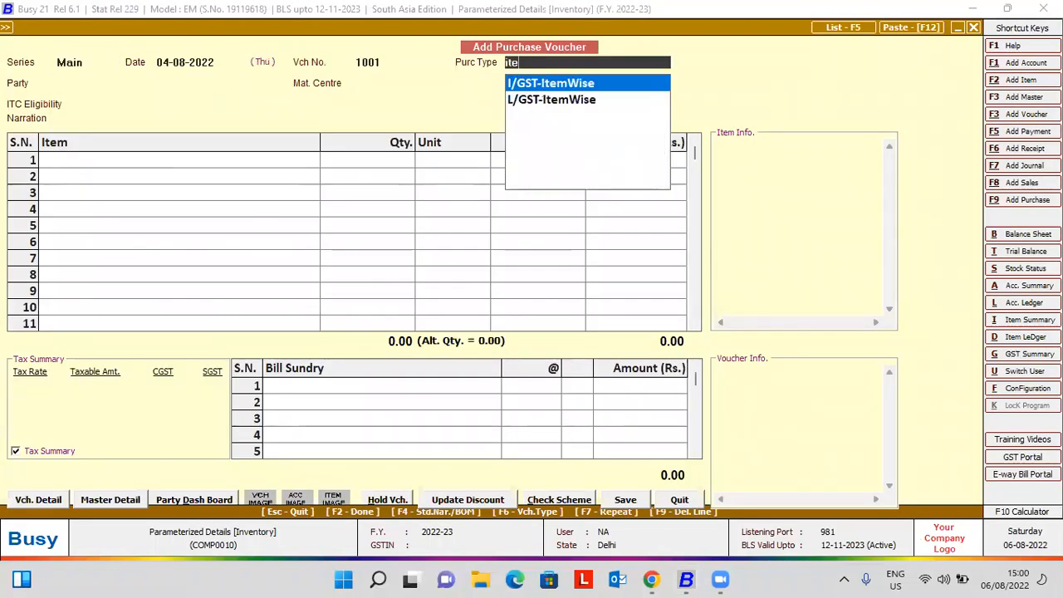
pyautogui.press('Down')
pyautogui.press('Up')
pyautogui.press('Return')
pyautogui.press('Down')
pyautogui.press('Return')
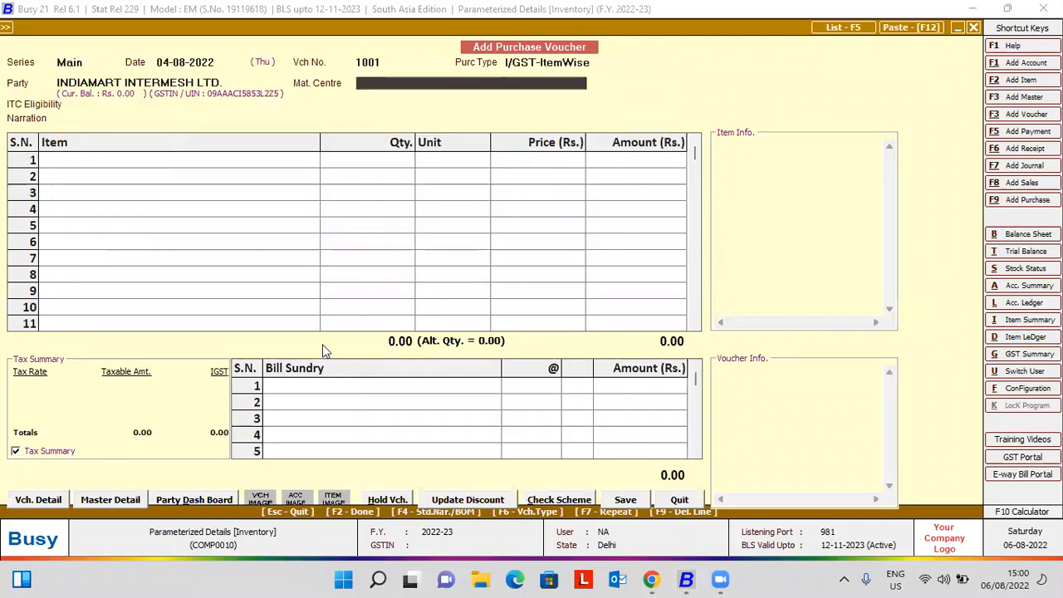
pyautogui.press('Return')
pyautogui.press('Return')
pyautogui.press('Return')
# Enter Shirts as the first item with quantity 10 Pcs. and open its parameterized stock details.
pyautogui.write('s')
pyautogui.press('Return')
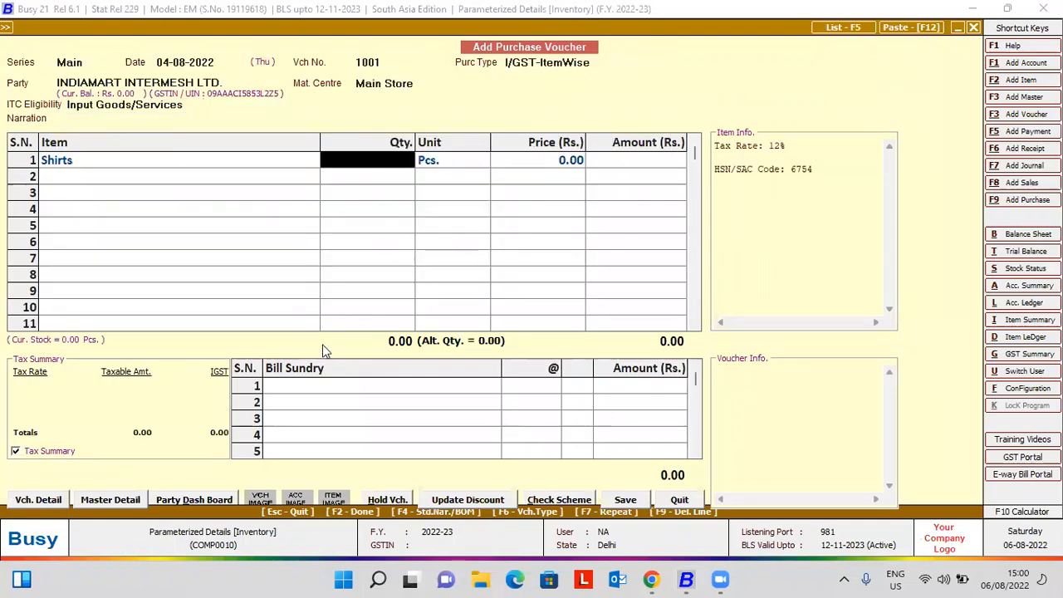
pyautogui.write('10')
pyautogui.press('Return')
pyautogui.press('Return')
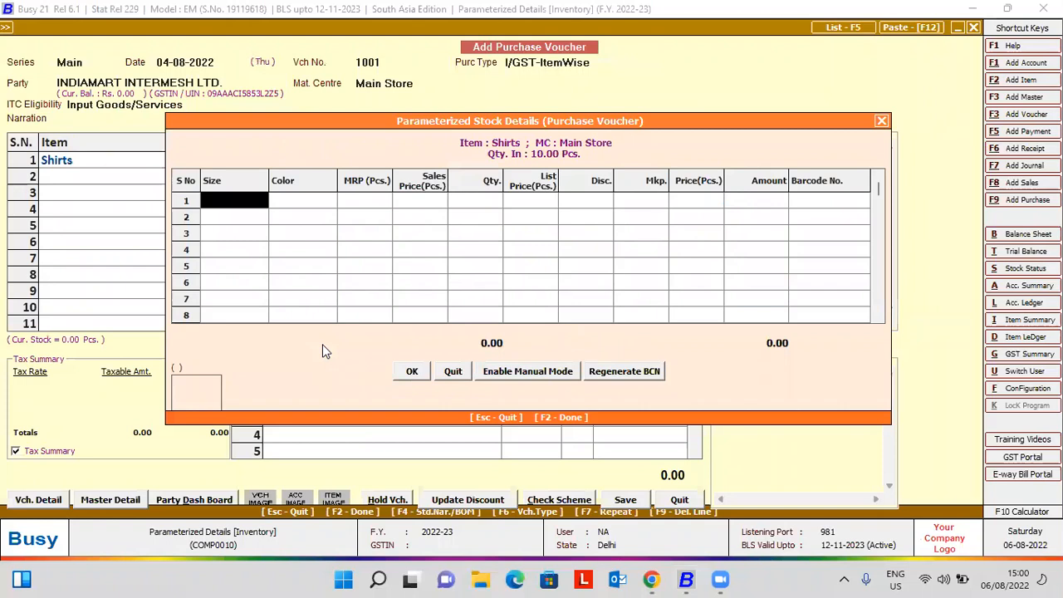
# Enter the first Shirts stock row as size 40, color Multi, MRP 2500 and sales price 2000.
pyautogui.press('Down')
pyautogui.press('Return')
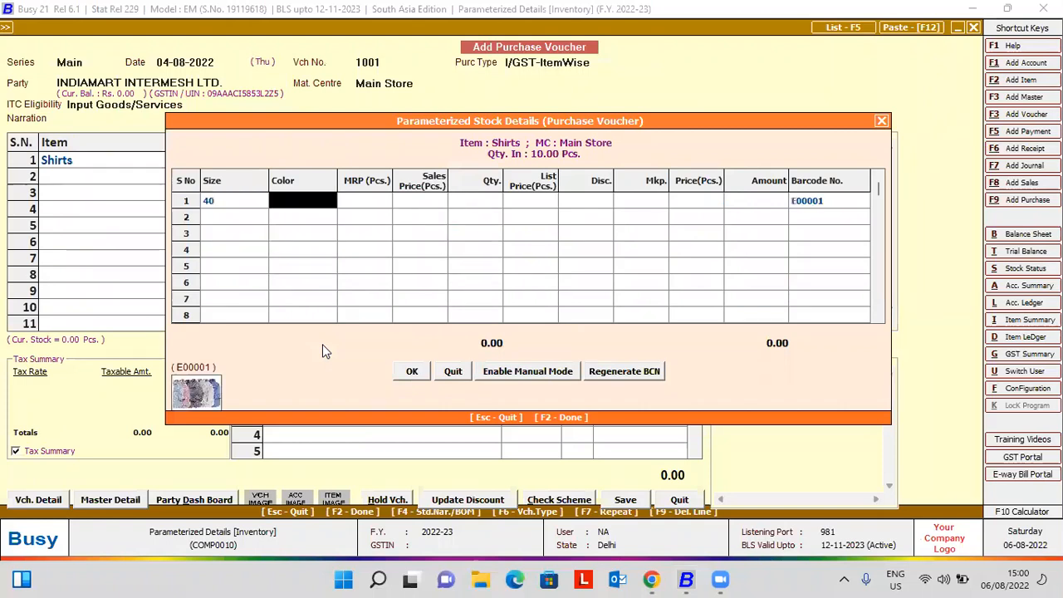
pyautogui.write('Multi')
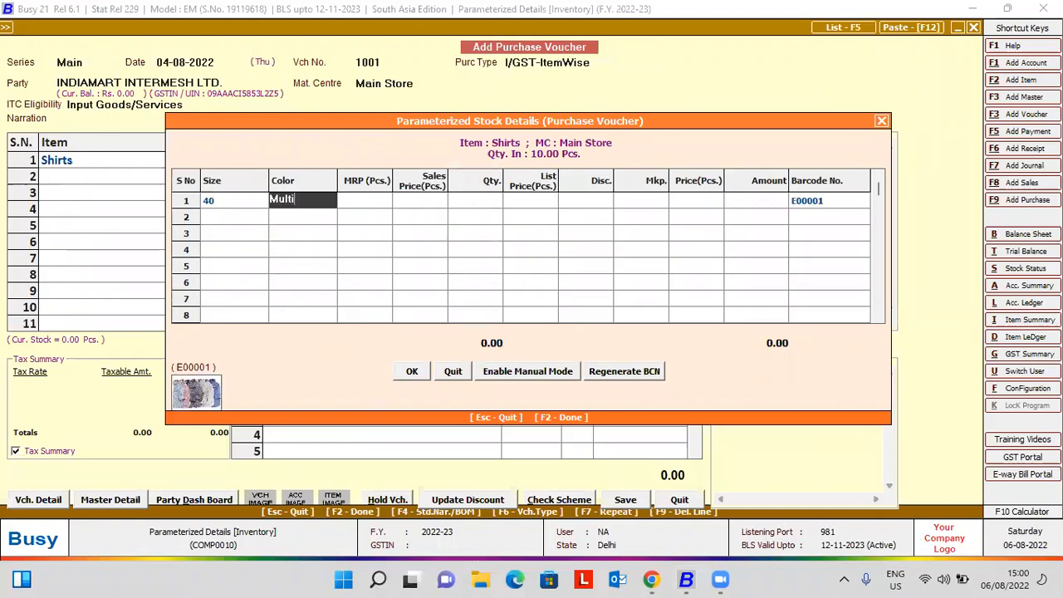
pyautogui.press('Return')
pyautogui.write('2500')
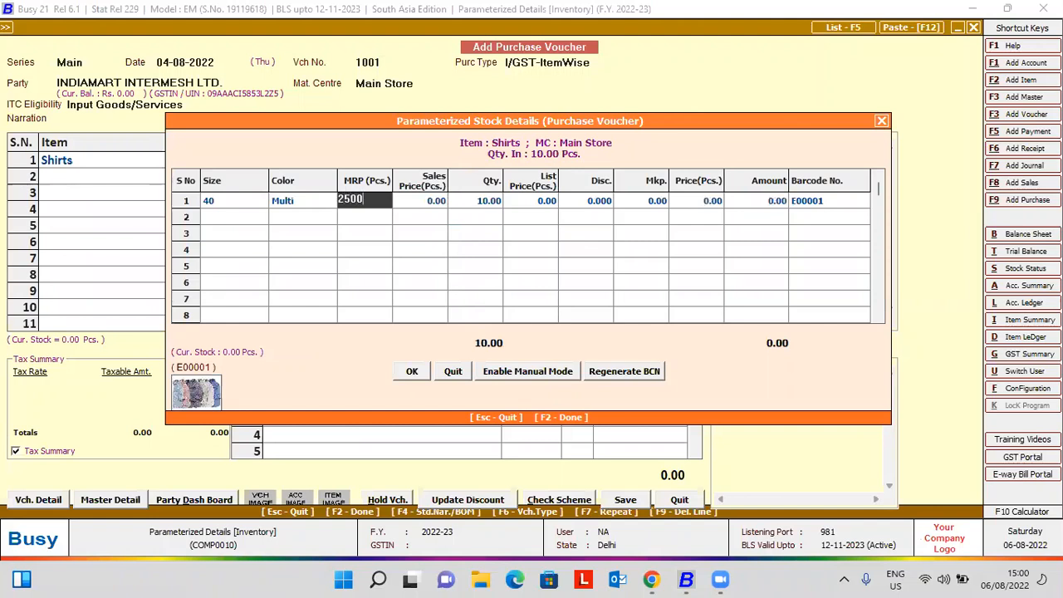
pyautogui.press('Return')
pyautogui.write('2000')
pyautogui.press('Return')
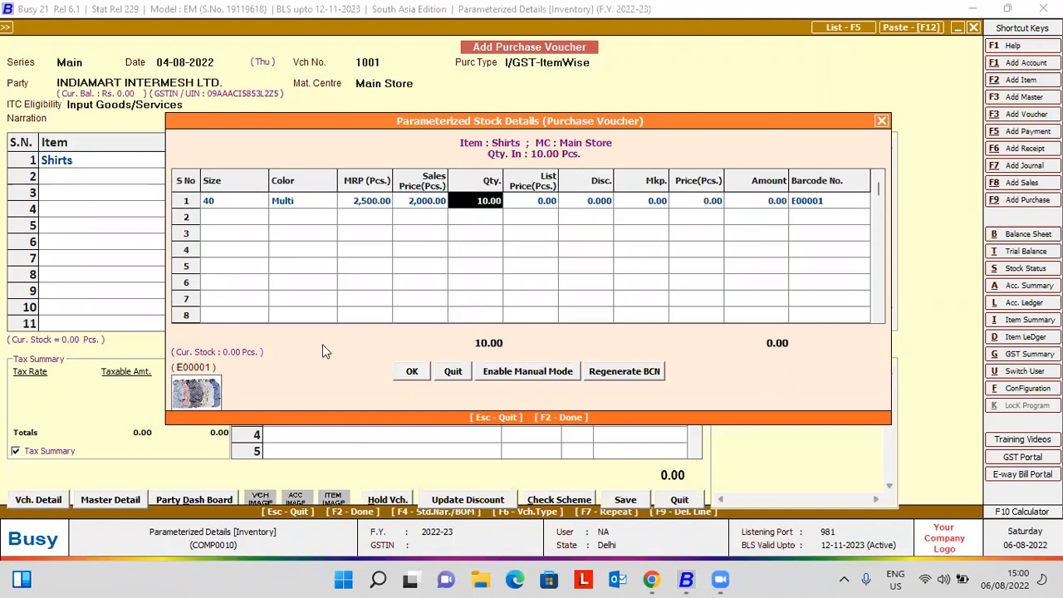
# Set the size 40 shirt's quantity to 5 and list price to 1000, accepting the remaining fields and barcode.
pyautogui.write('5')
pyautogui.press('Return')
pyautogui.write('1000')
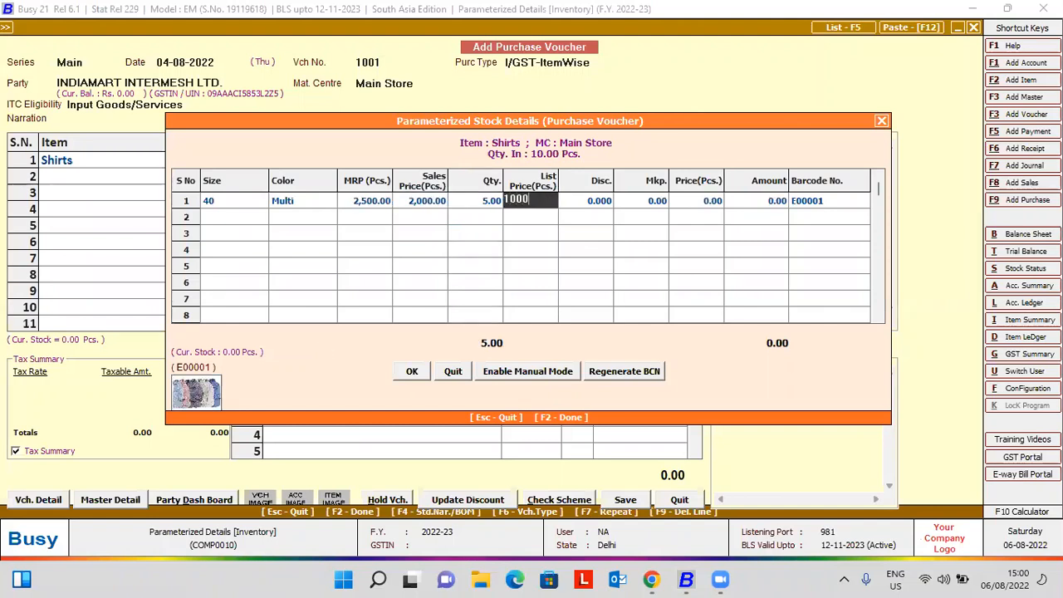
pyautogui.press('Return')
pyautogui.press('Return')
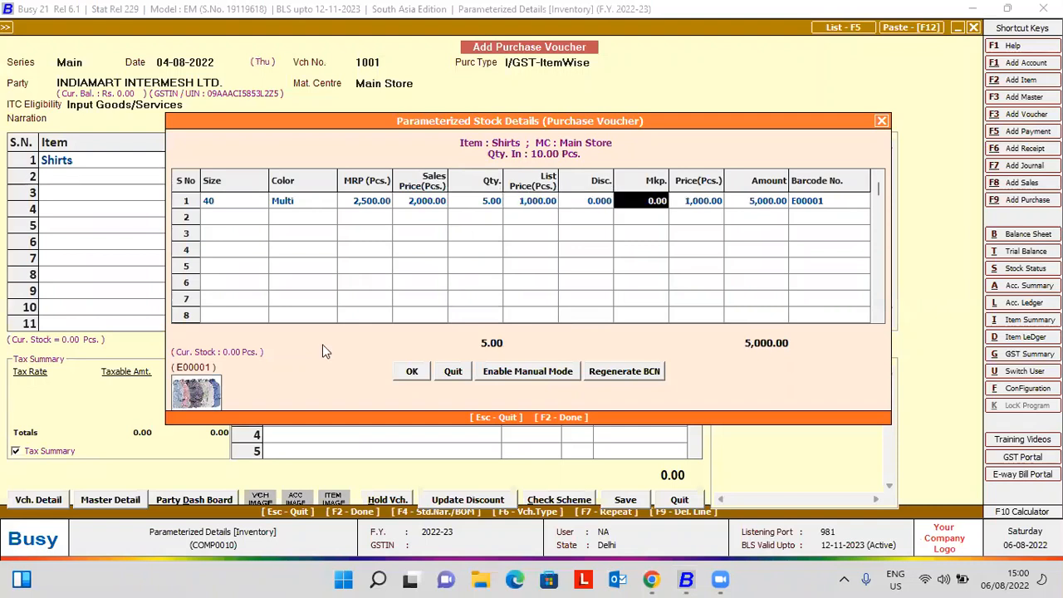
pyautogui.hotkey('shift', 'Tab')
pyautogui.press('Return')
pyautogui.press('Return')
pyautogui.press('Return')
pyautogui.press('Return')
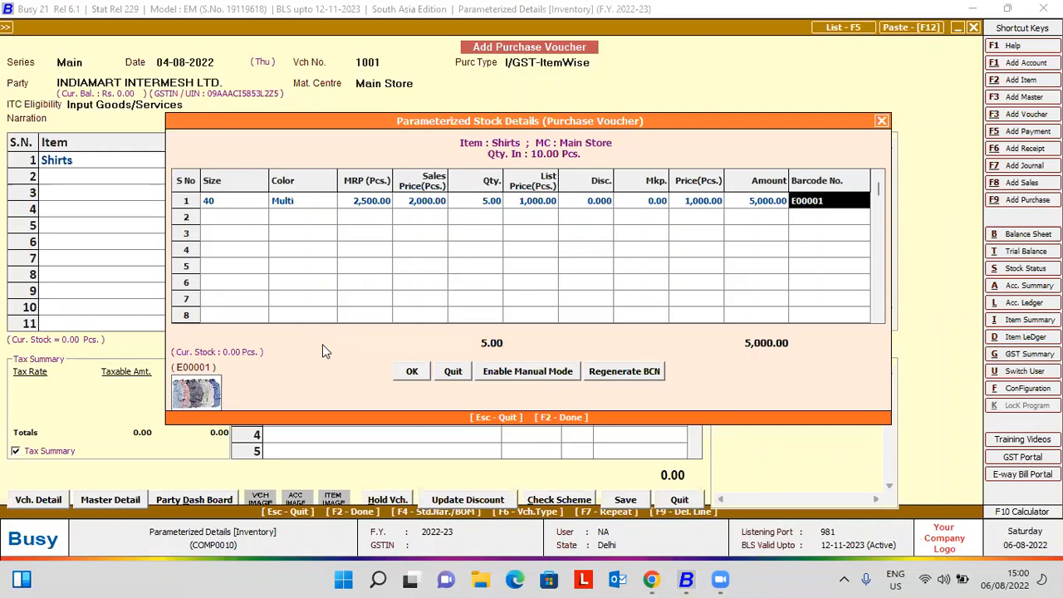
pyautogui.press('Return')
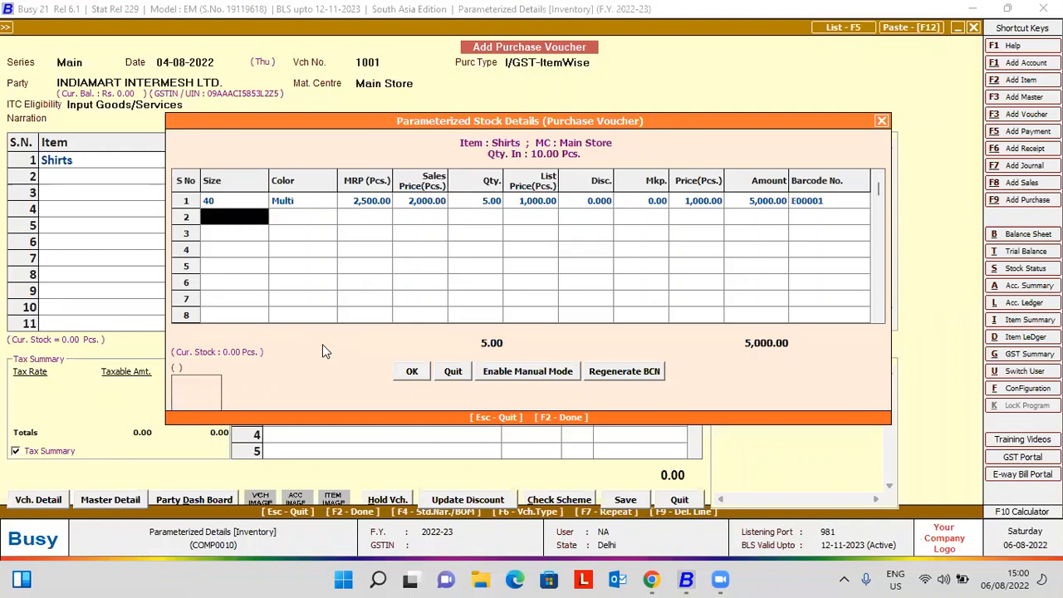
# View the image linked to the size 40 shirt's barcode E00001 and close it.
pyautogui.press('Return')
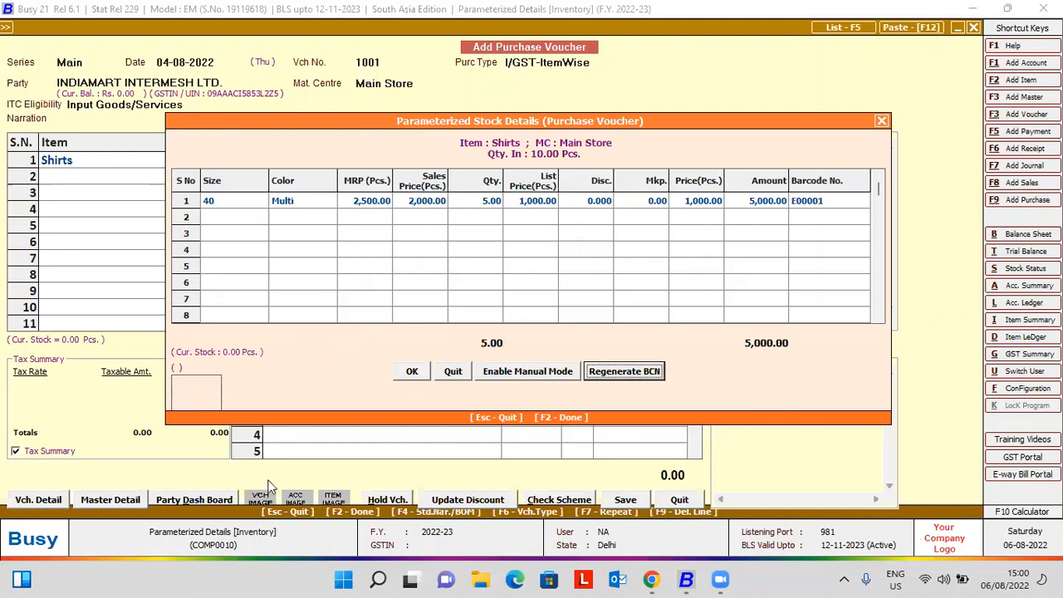
pyautogui.click(828, 206)
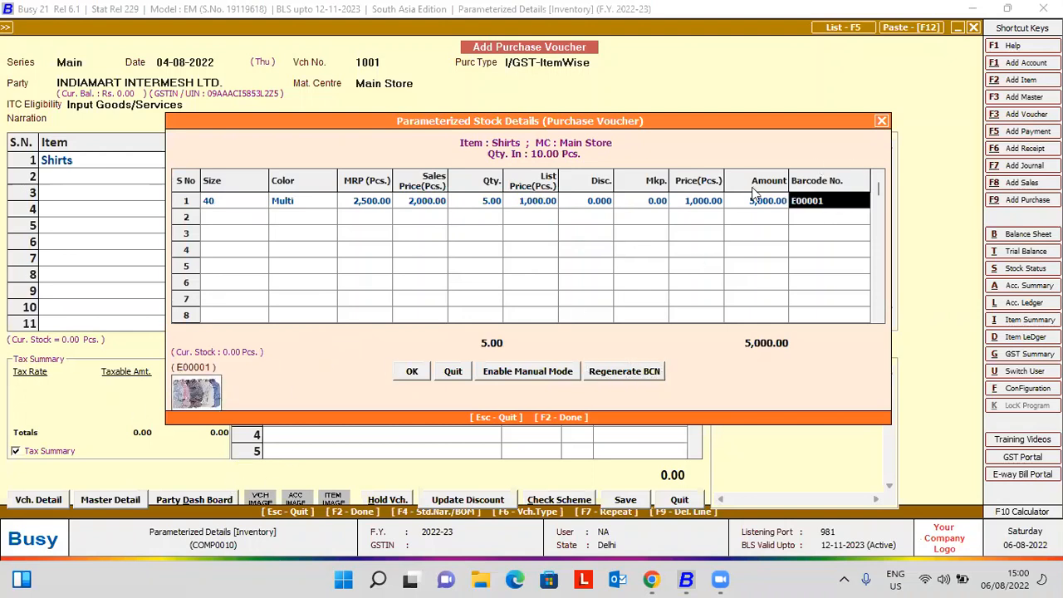
pyautogui.click(193, 392)
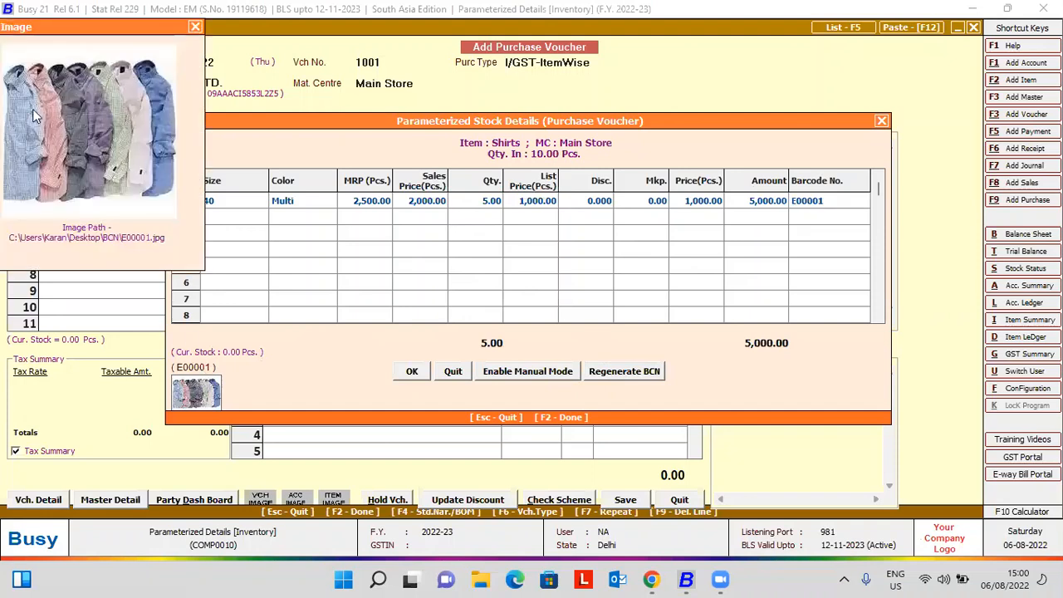
pyautogui.click(194, 28)
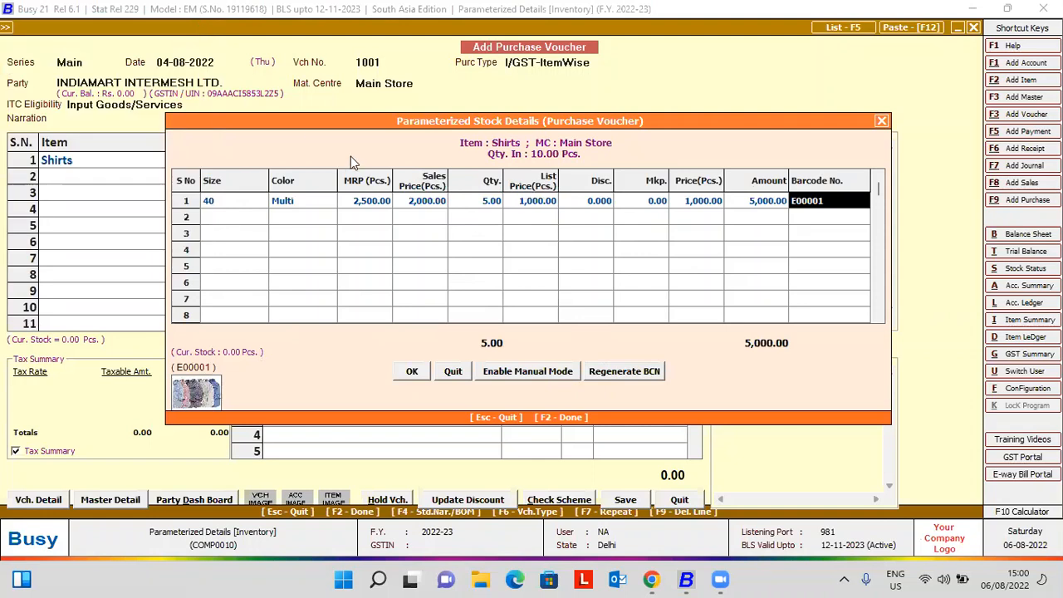
# Add a second Shirts stock row with size 44 and color White.
pyautogui.press('Return')
pyautogui.press('Down')
pyautogui.press('Down')
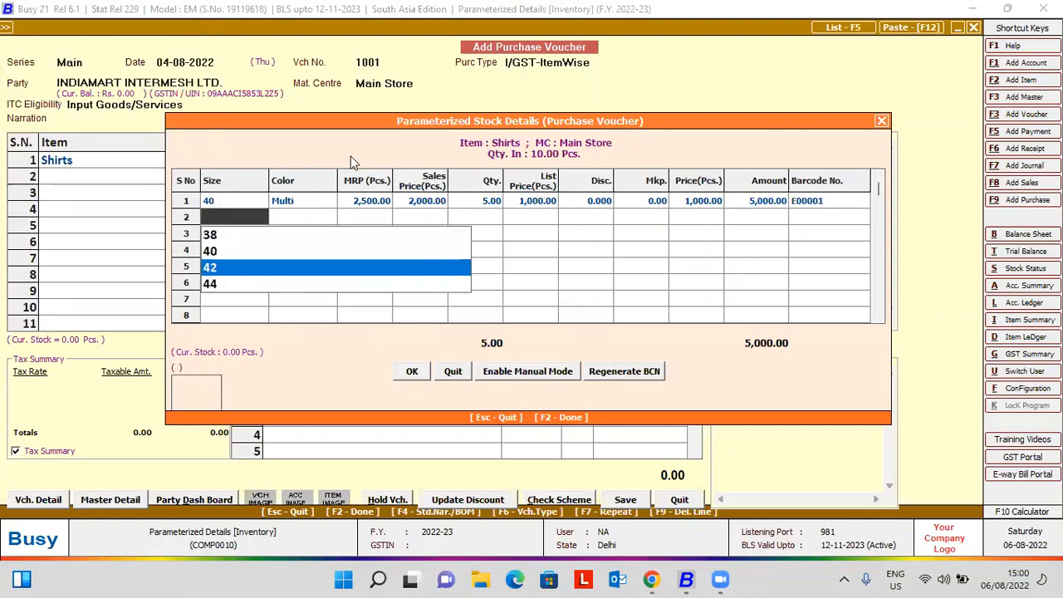
pyautogui.press('Down')
pyautogui.press('Return')
pyautogui.write('Wheite')
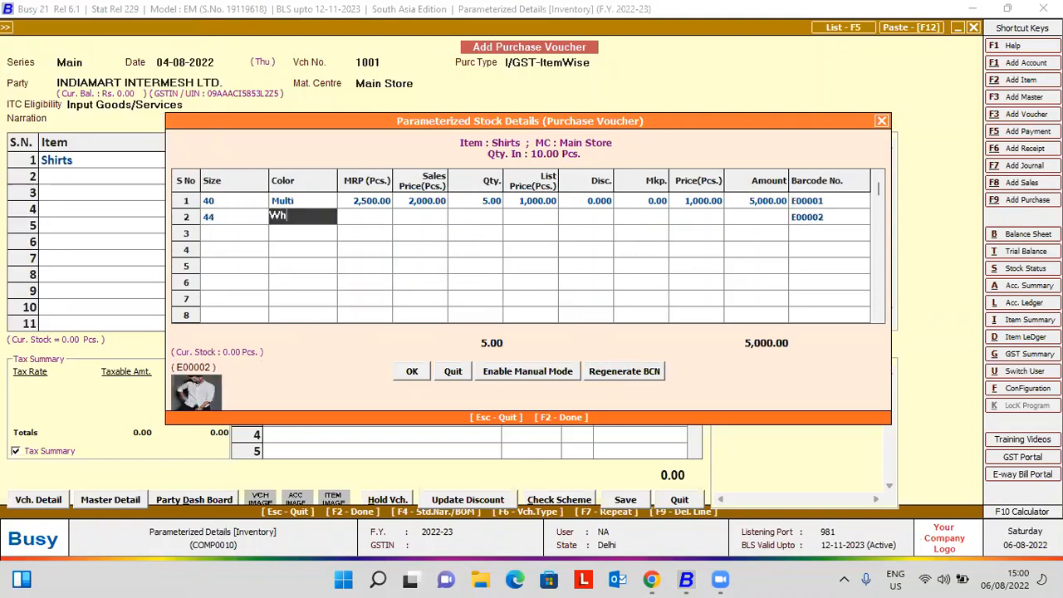
pyautogui.press('BackSpace')
pyautogui.press('BackSpace')
pyautogui.press('BackSpace')
pyautogui.press('BackSpace')
pyautogui.write('ite')
pyautogui.press('Return')
# Give the white size 44 shirt MRP 3000, sales price 2500, quantity 5 and list price 1200.
pyautogui.write('3000')
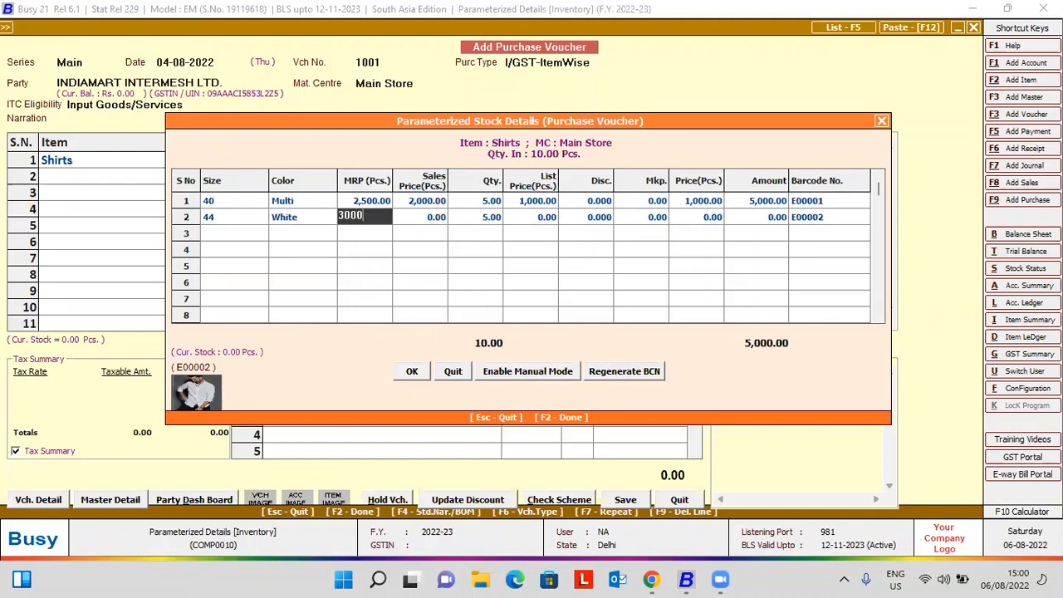
pyautogui.press('Return')
pyautogui.write('2,500')
pyautogui.press('Return')
pyautogui.press('Return')
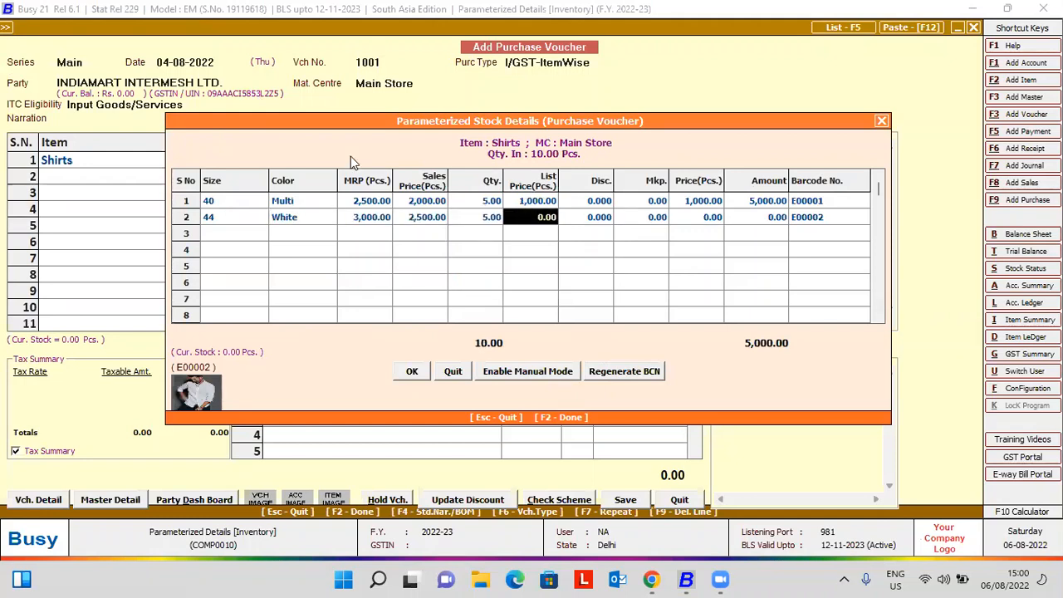
pyautogui.write('1,200')
pyautogui.press('Return')
pyautogui.press('Return')
pyautogui.press('Return')
pyautogui.press('Return')
pyautogui.press('Return')
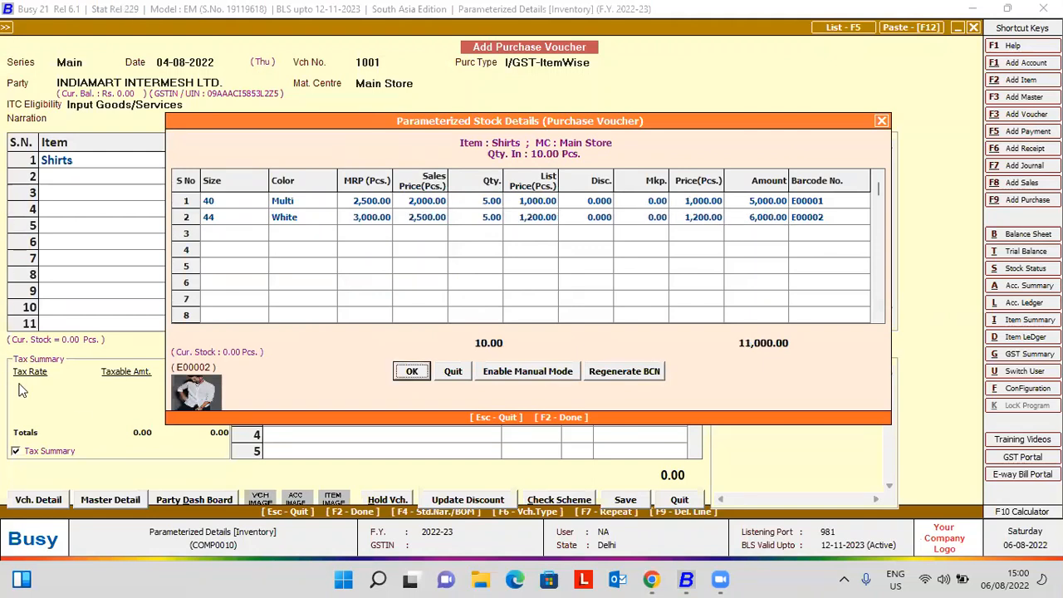
# Preview the white shirt's linked image, and accept the Shirts stock details and item price without a discount.
pyautogui.click(207, 393)
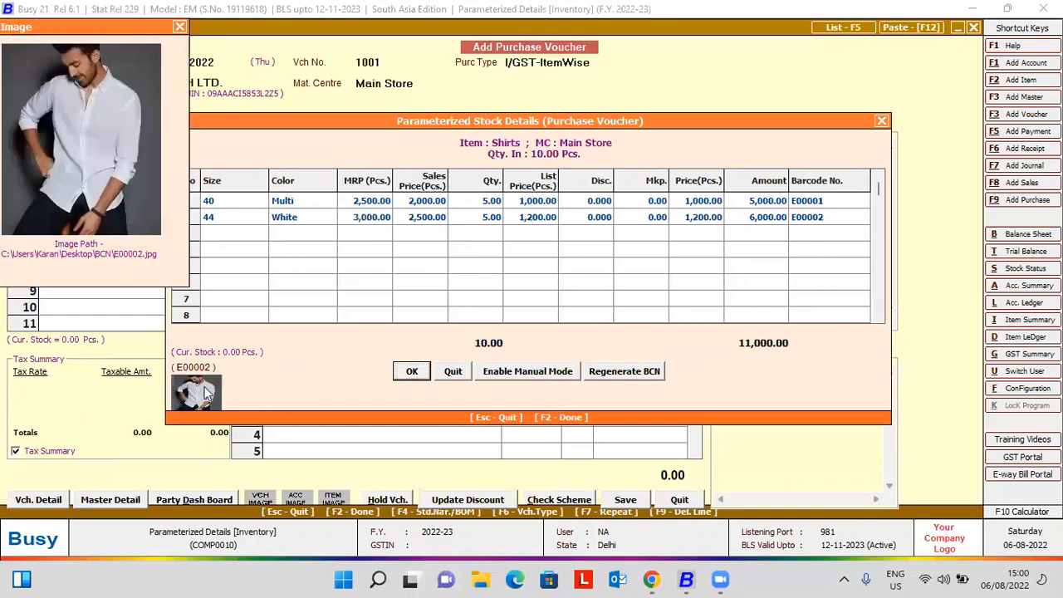
pyautogui.click(180, 27)
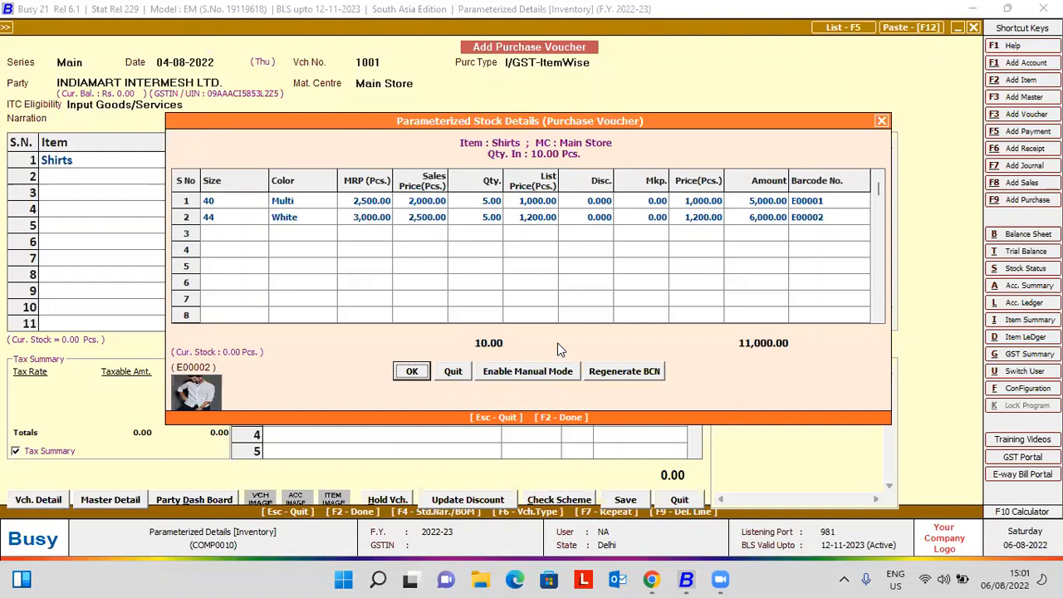
pyautogui.click(412, 371)
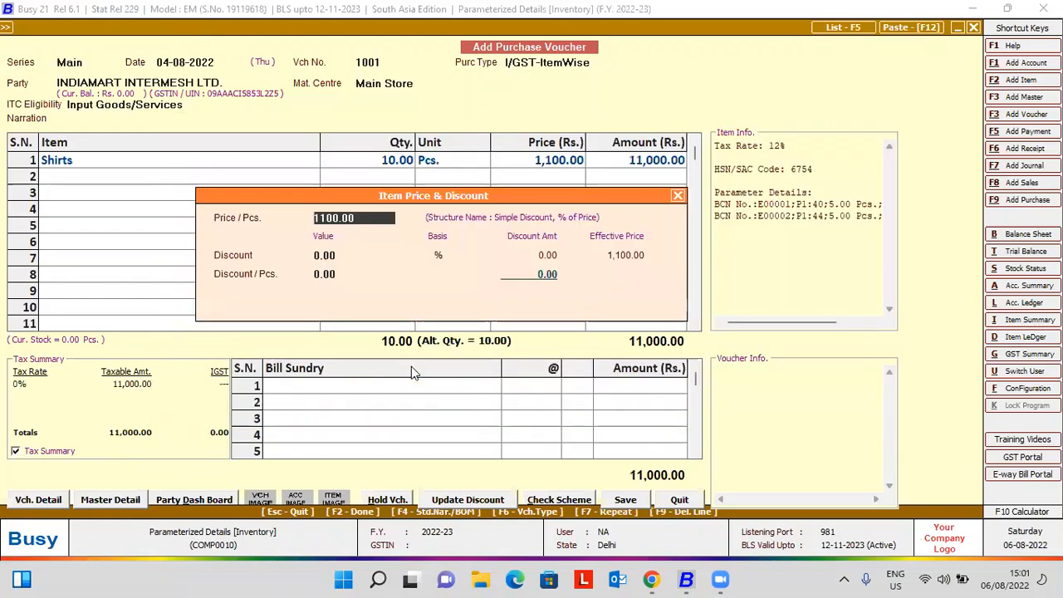
pyautogui.press('Return')
pyautogui.press('Return')
pyautogui.press('Return')
pyautogui.press('Return')
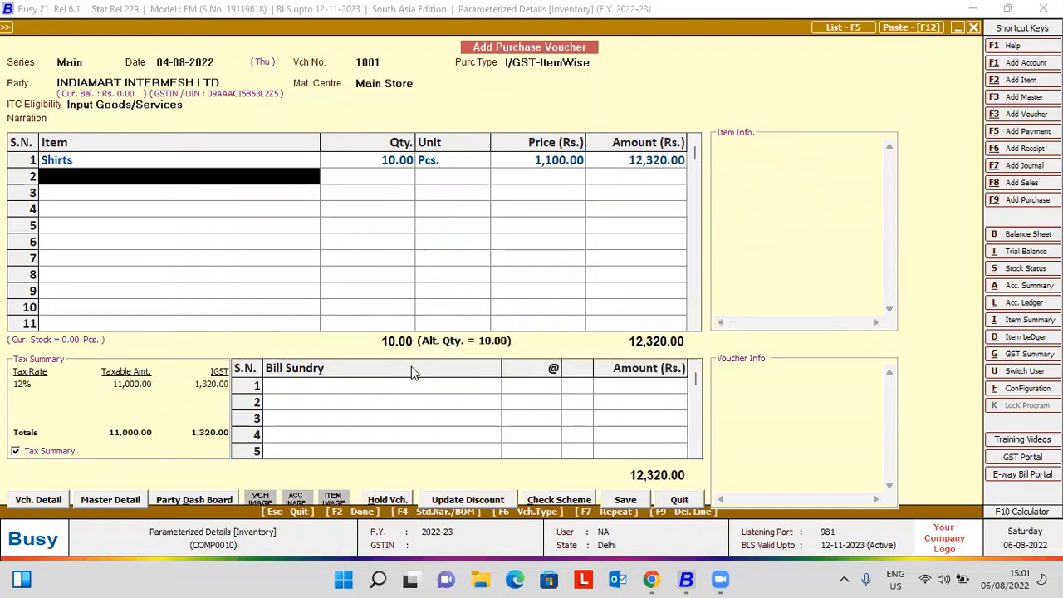
# Add Shoes as the second voucher item with quantity 10 Pcs. and open its parameterized stock details.
pyautogui.press('Down')
pyautogui.press('Return')
pyautogui.write('10')
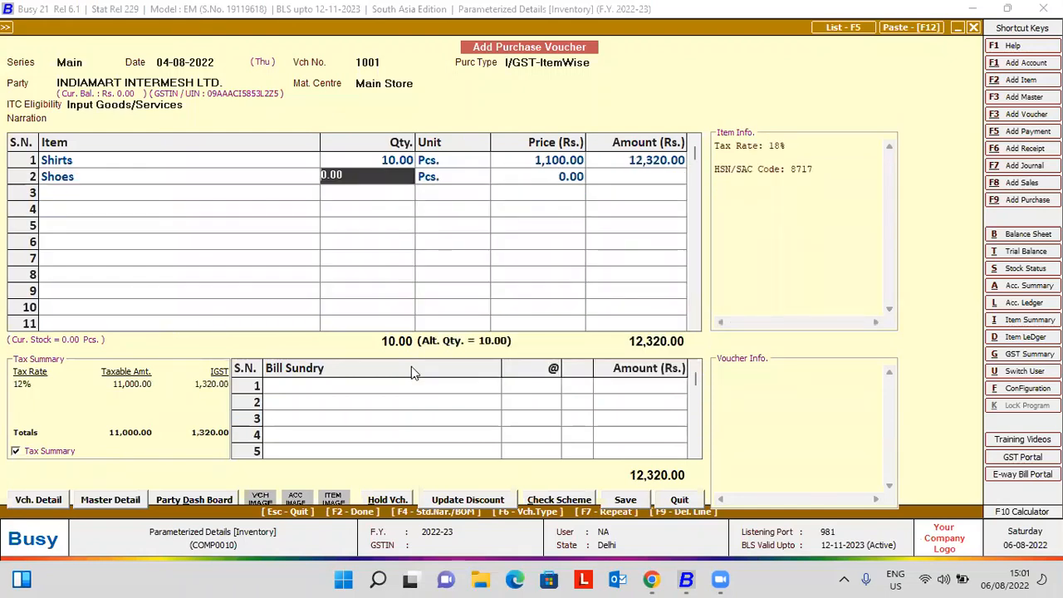
pyautogui.press('Return')
pyautogui.press('Return')
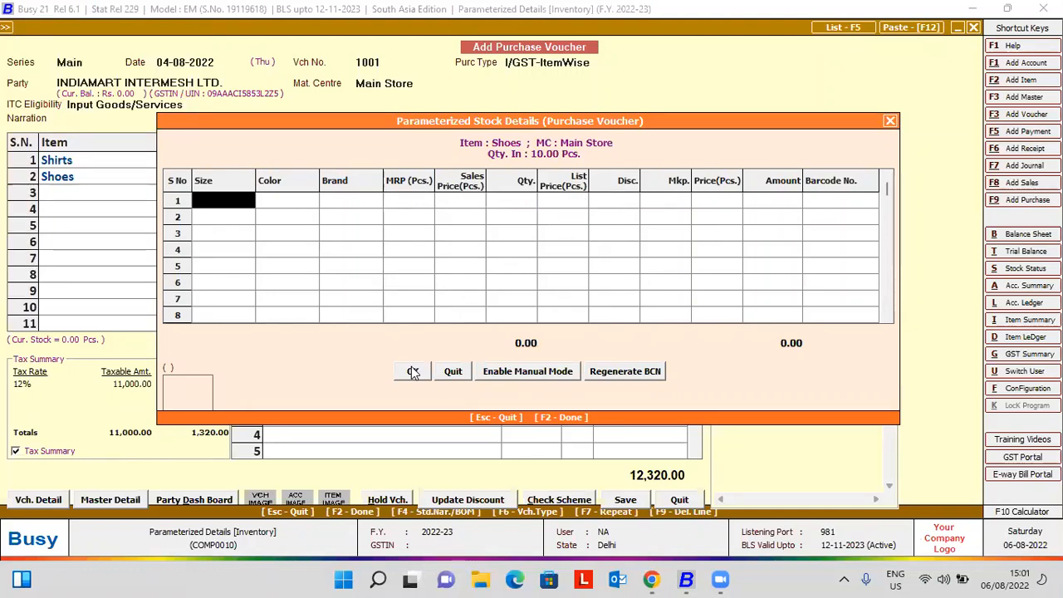
# Enter size 9 and color Black in the first Shoes stock row.
pyautogui.press('space')
pyautogui.press('Down')
pyautogui.press('Down')
pyautogui.press('Down')
pyautogui.press('Down')
pyautogui.press('Return')
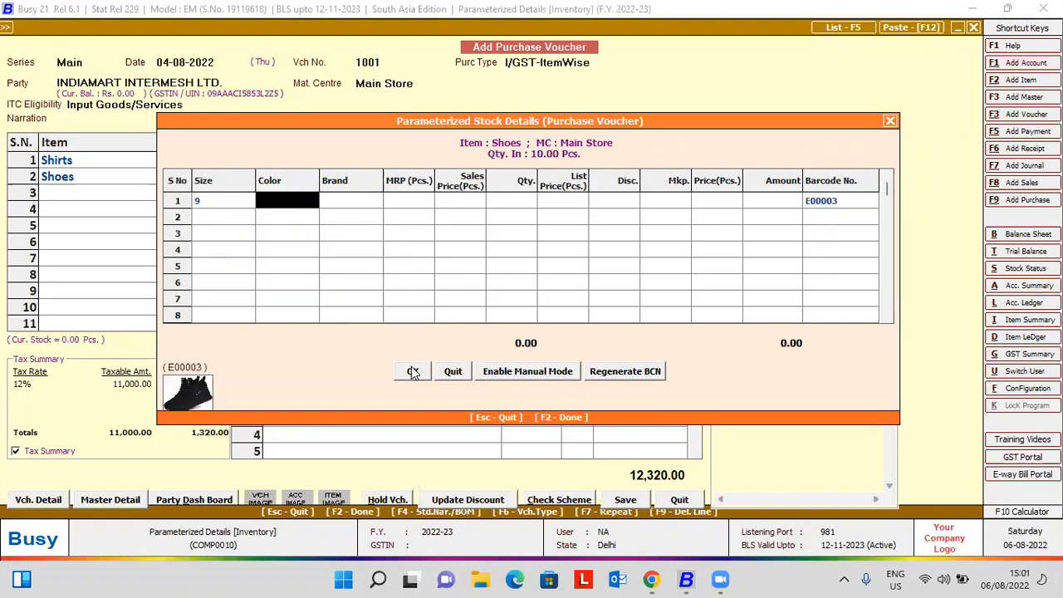
pyautogui.write('B;ack')
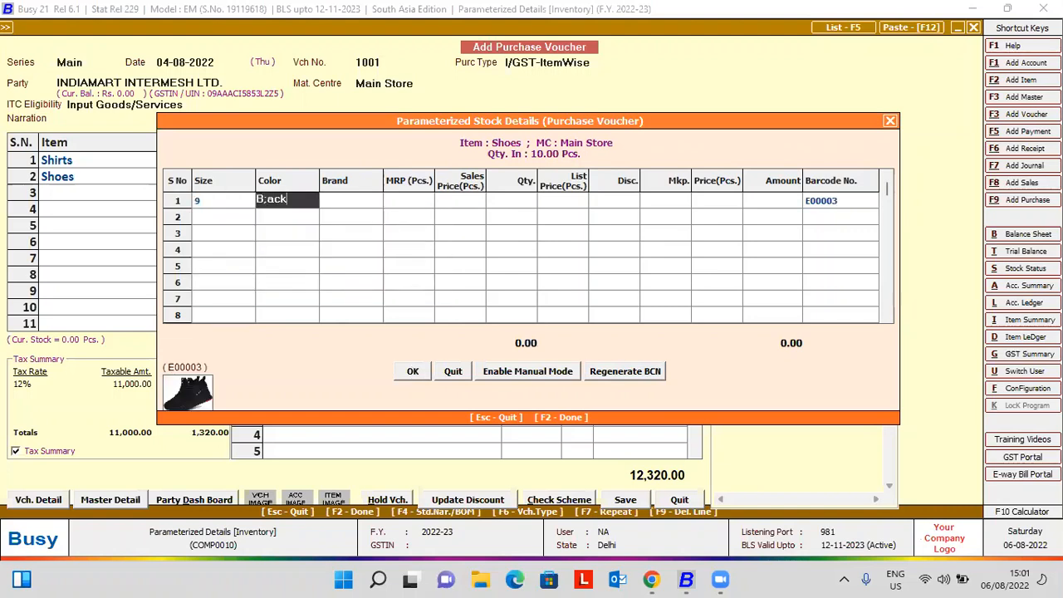
pyautogui.press('BackSpace')
pyautogui.press('BackSpace')
pyautogui.press('BackSpace')
pyautogui.press('BackSpace')
pyautogui.write('lack')
pyautogui.press('Return')
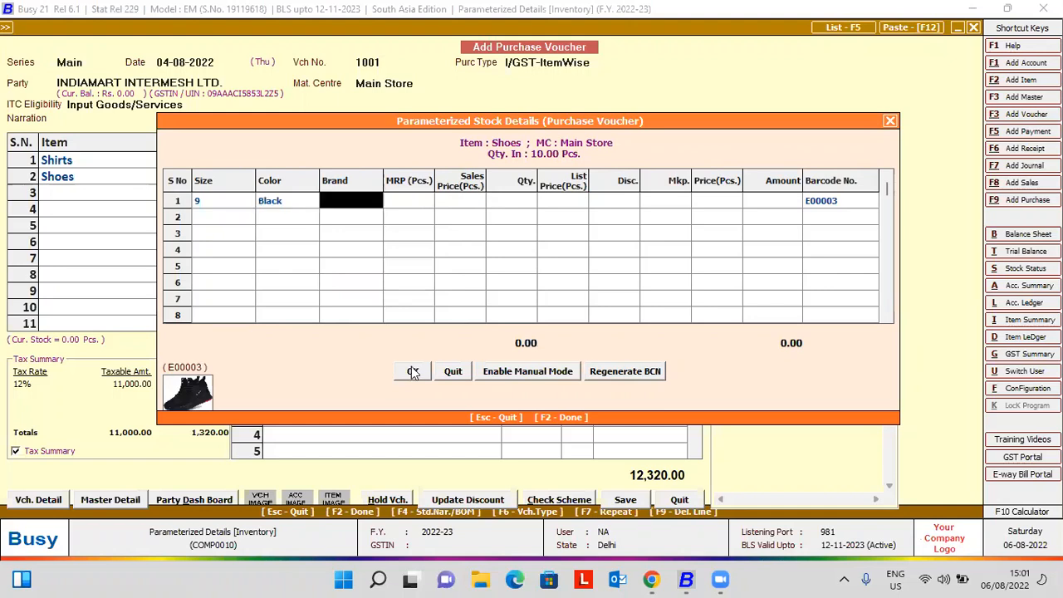
# Set the black size 9 shoes' brand to Reebok, MRP to 5500 and sales price to 5000.
pyautogui.press('space')
pyautogui.press('Down')
pyautogui.press('Down')
pyautogui.press('Down')
pyautogui.press('Return')
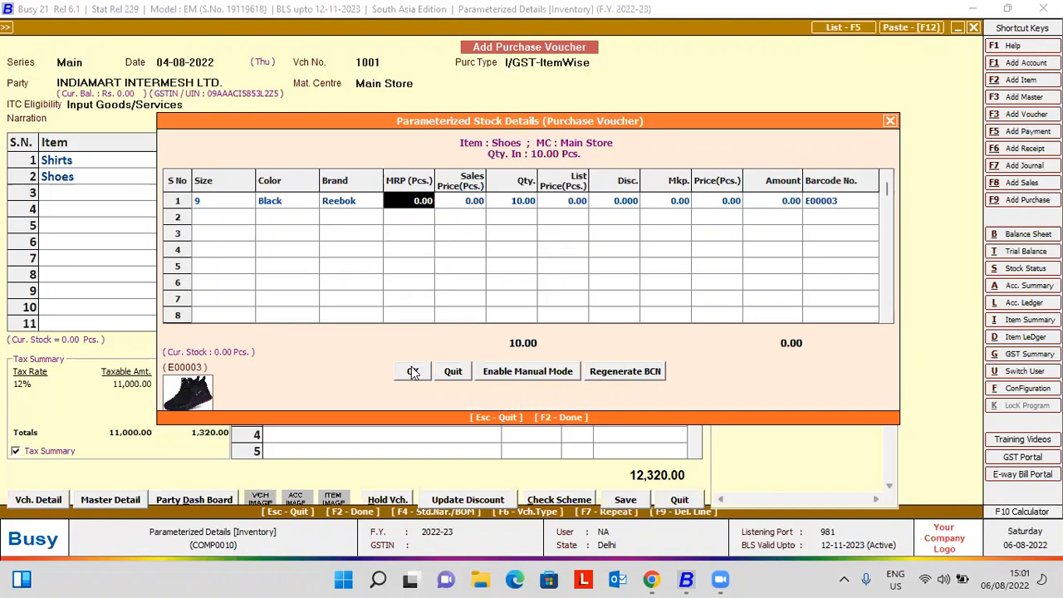
pyautogui.write('5500')
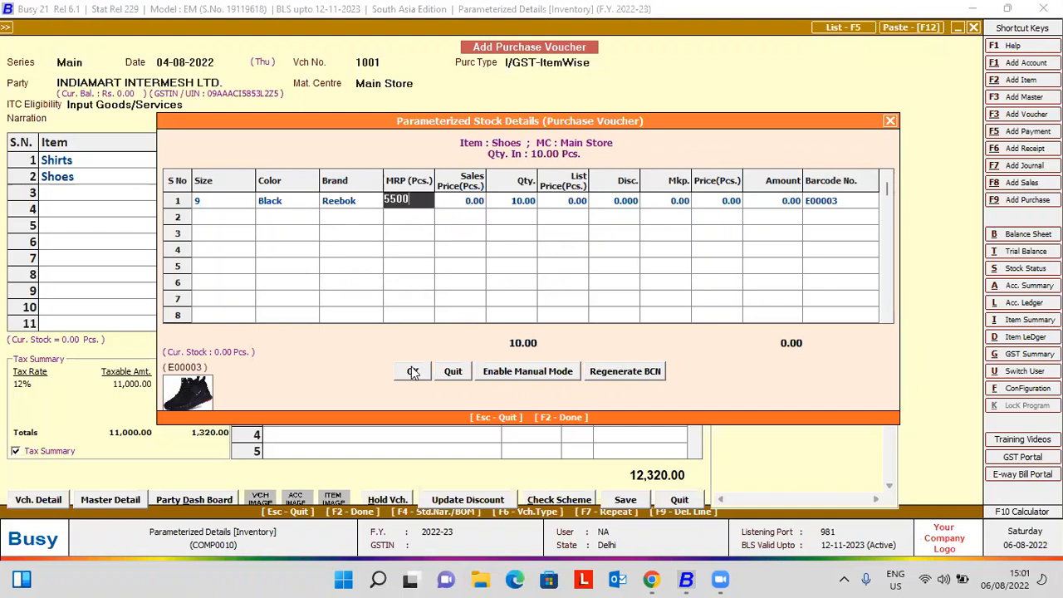
pyautogui.press('Return')
pyautogui.write('5000')
pyautogui.press('Return')
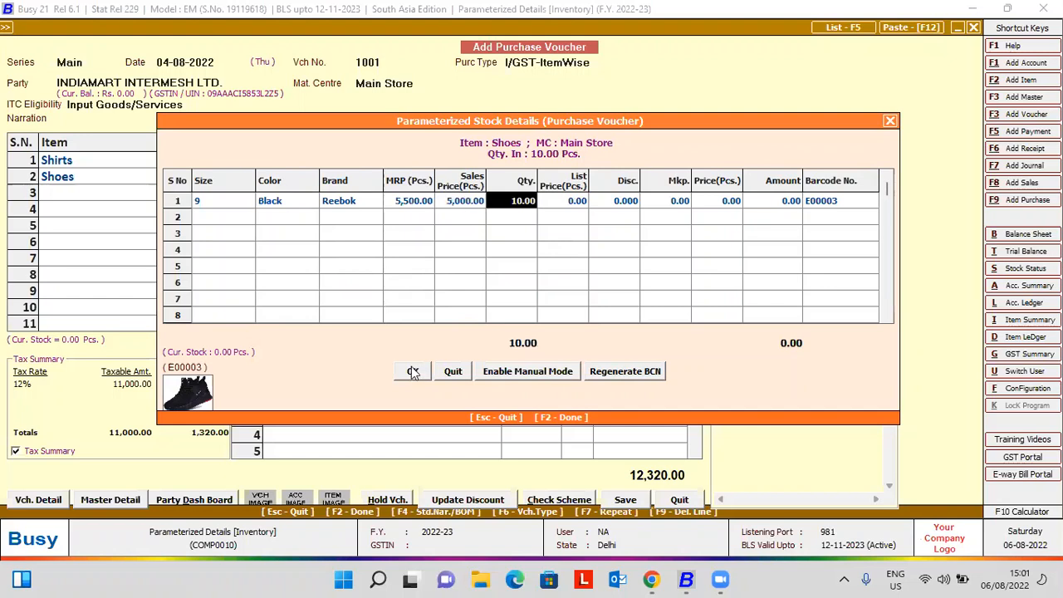
# Set the black Reebok shoes' quantity to 5 and list price to 3000, completing the row.
pyautogui.write('5')
pyautogui.press('Return')
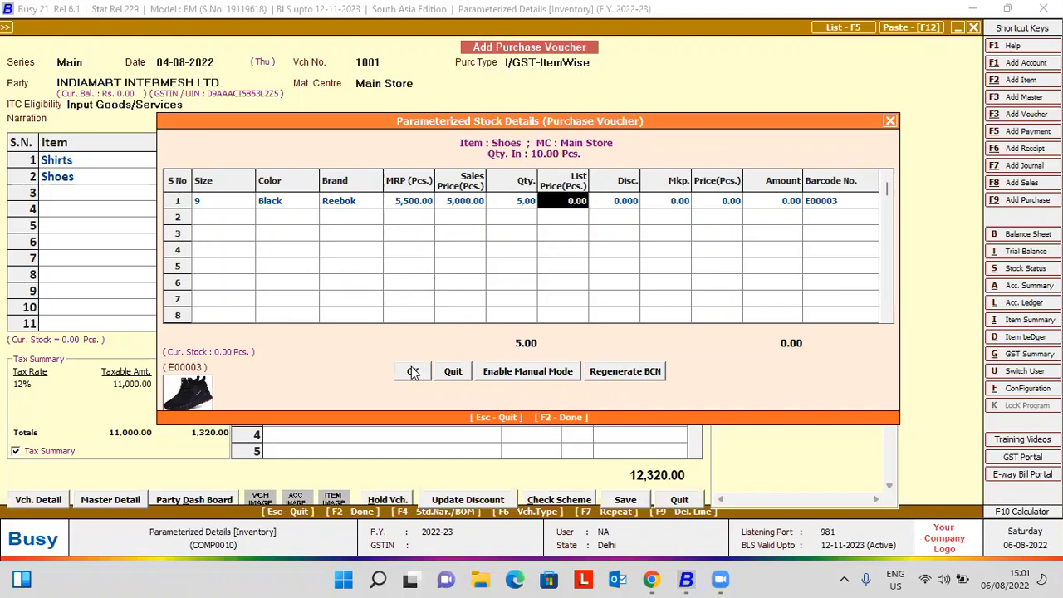
pyautogui.write('3,00')
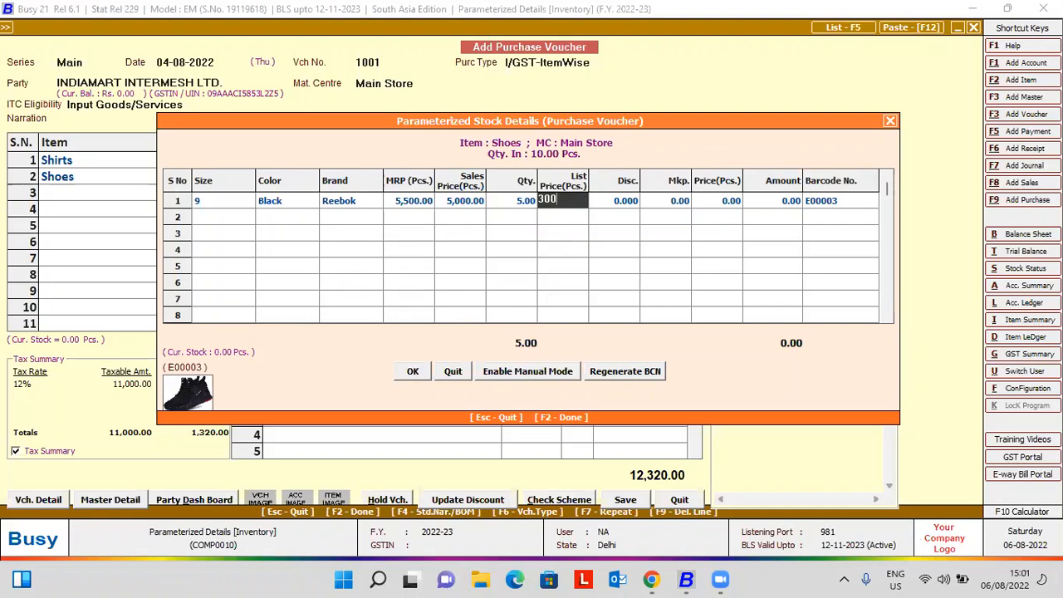
pyautogui.write('0')
pyautogui.press('Return')
pyautogui.press('Return')
pyautogui.press('Return')
pyautogui.press('Return')
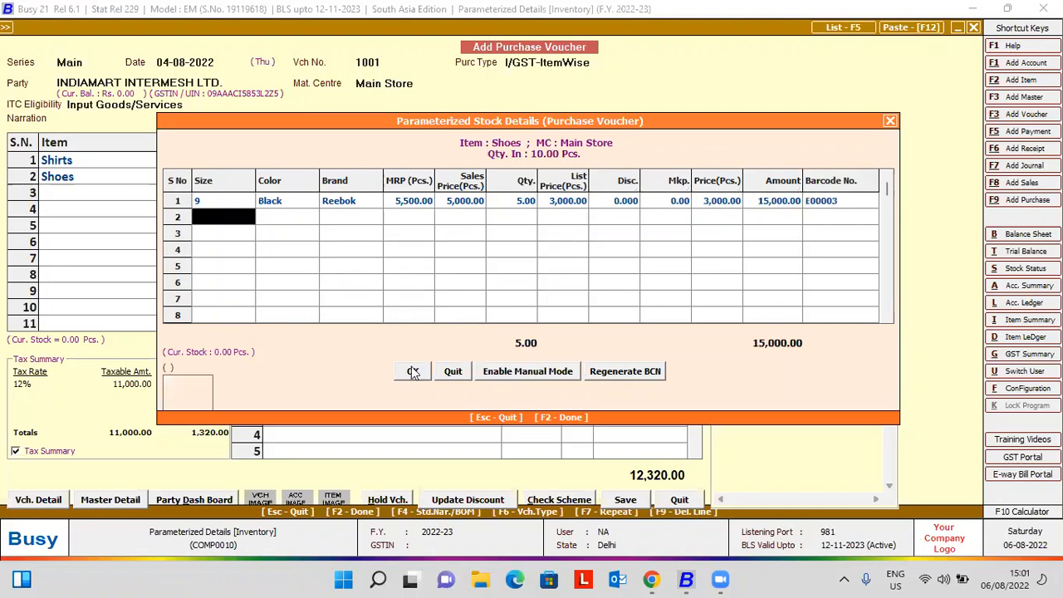
# Enter size 10, color White and brand Nike in the second Shoes stock row.
pyautogui.write('10')
pyautogui.press('Return')
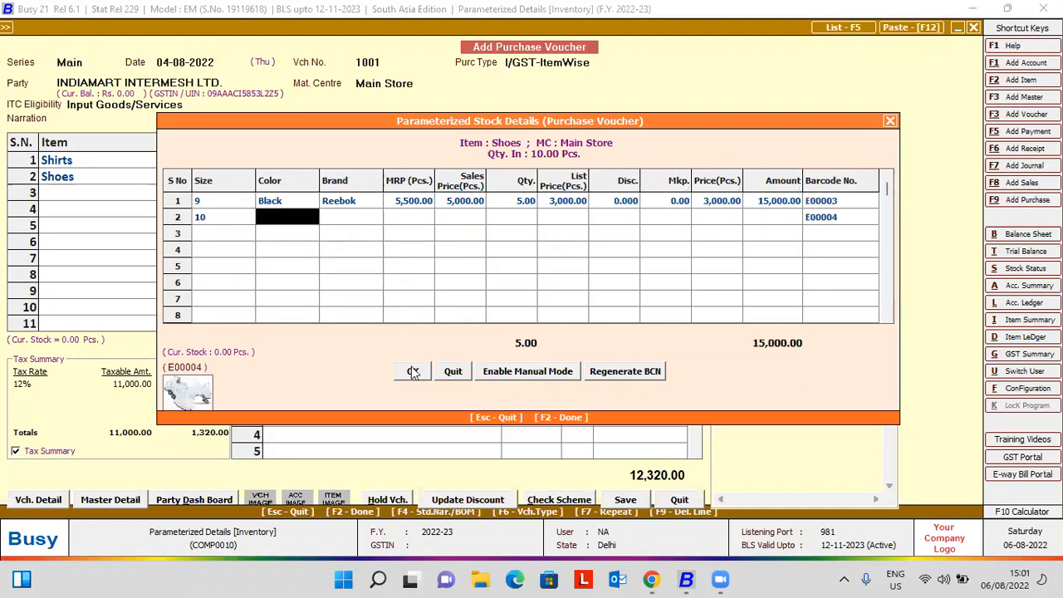
pyautogui.write('White')
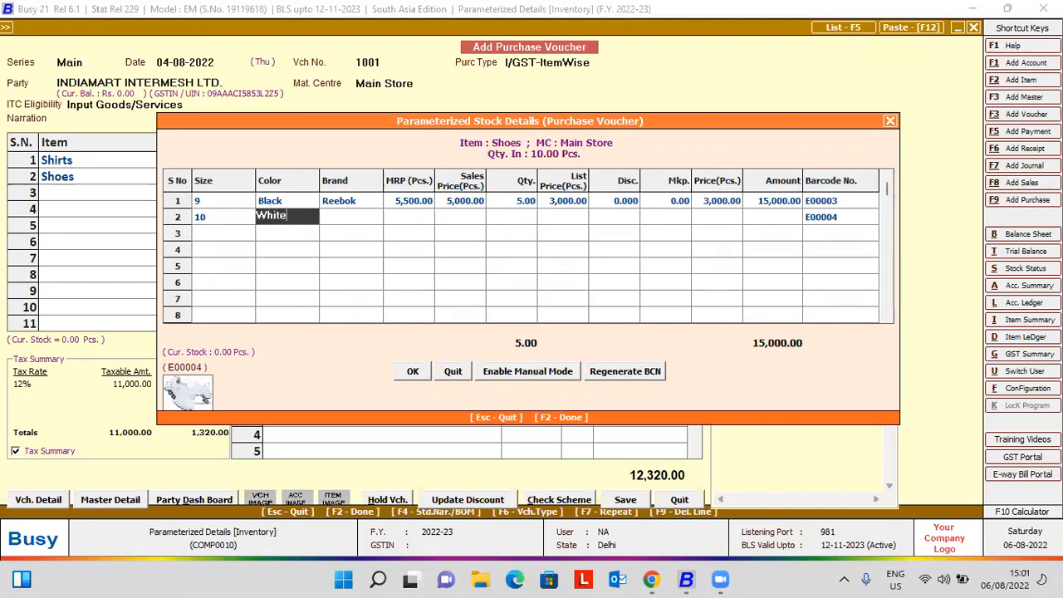
pyautogui.press('Return')
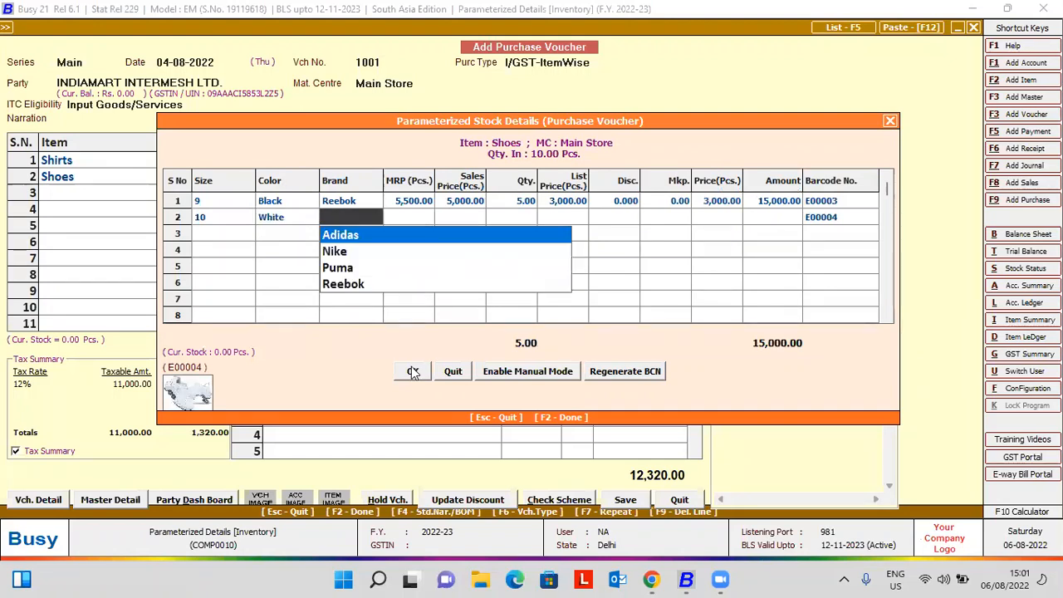
pyautogui.press('Down')
pyautogui.press('Down')
pyautogui.press('Down')
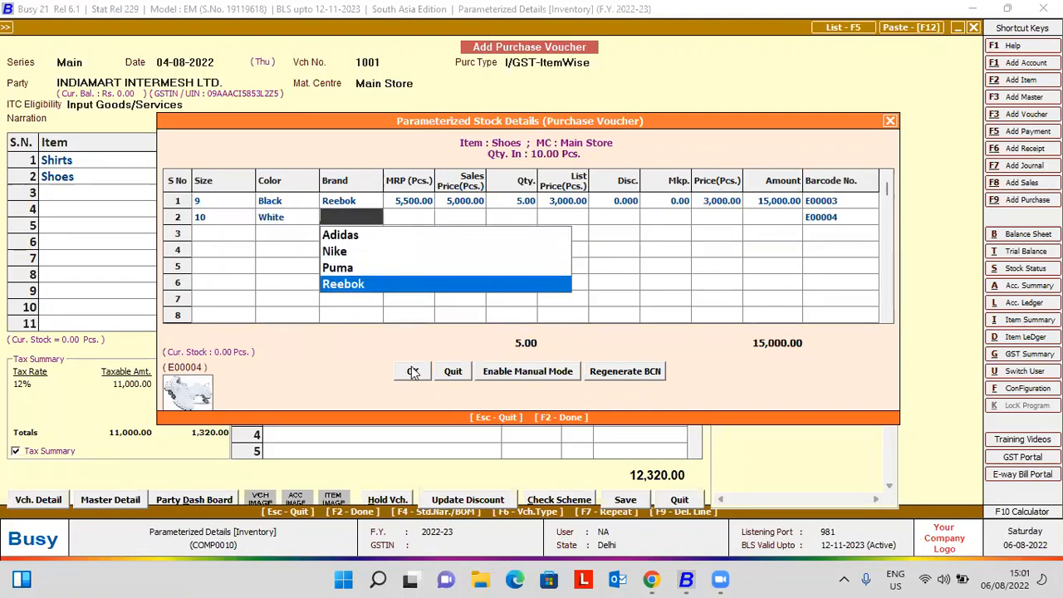
pyautogui.press('Up')
pyautogui.press('Up')
pyautogui.press('Return')
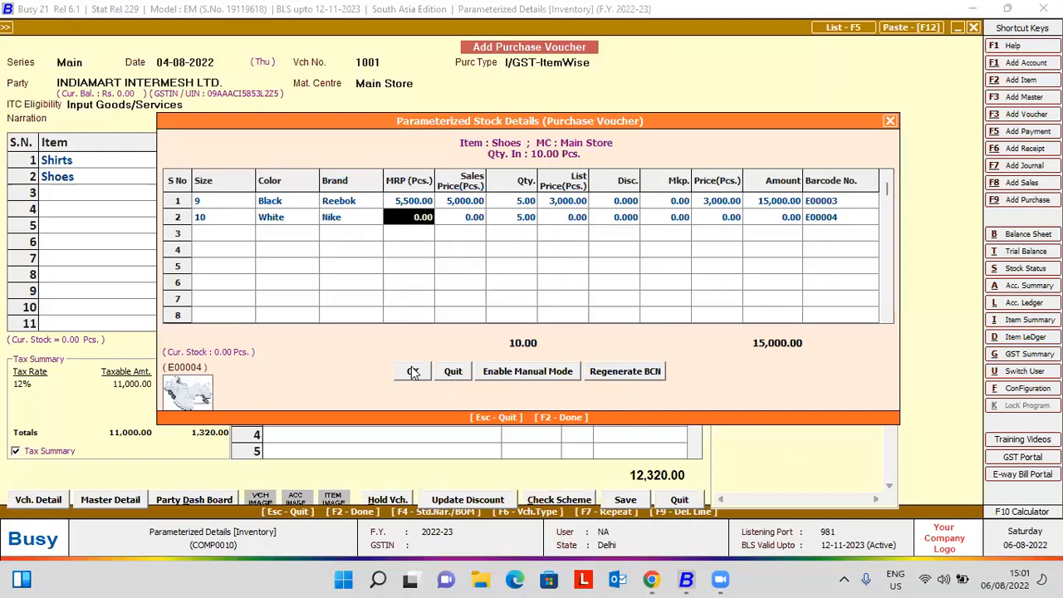
# Set the white Nike shoes' MRP to 4500, sales price to 4000 and list price to 2500, keeping quantity 5.
pyautogui.write('4500')
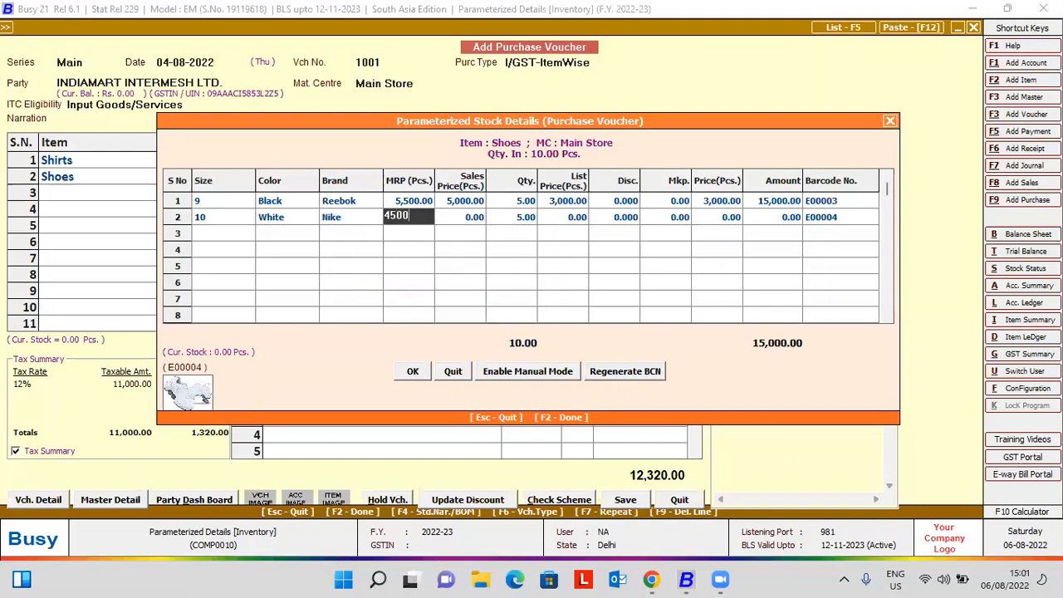
pyautogui.press('Return')
pyautogui.write('4000')
pyautogui.press('Return')
pyautogui.press('Return')
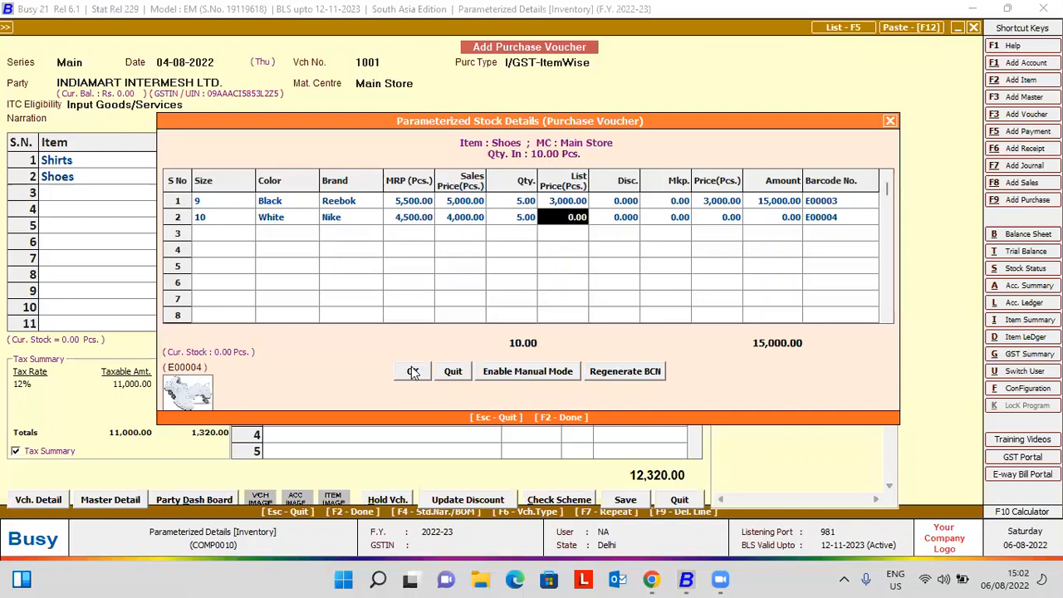
pyautogui.write('2500')
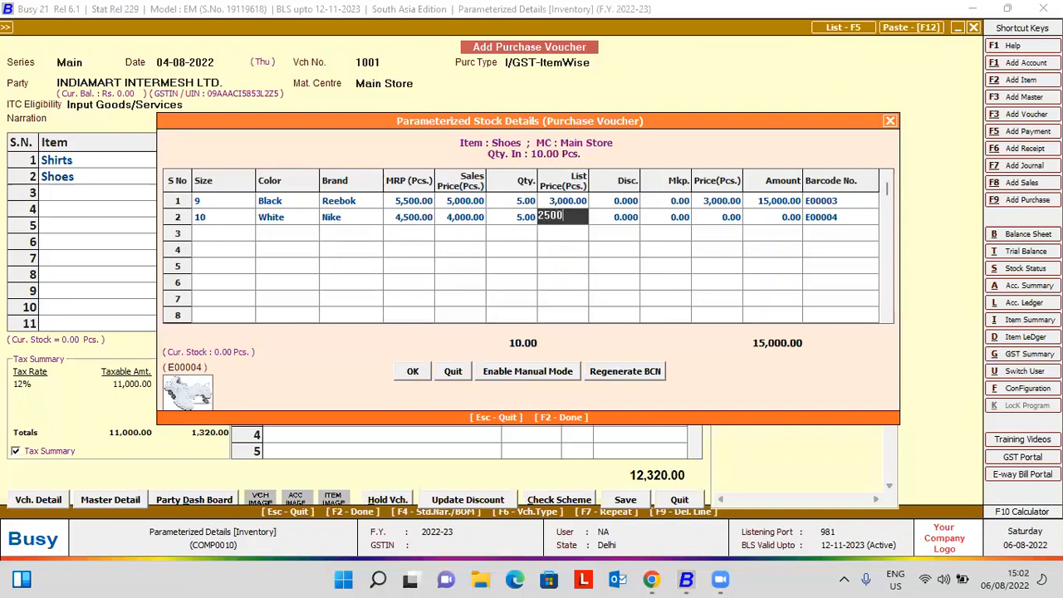
pyautogui.press('Return')
pyautogui.press('Return')
pyautogui.press('Return')
pyautogui.click(412, 371)
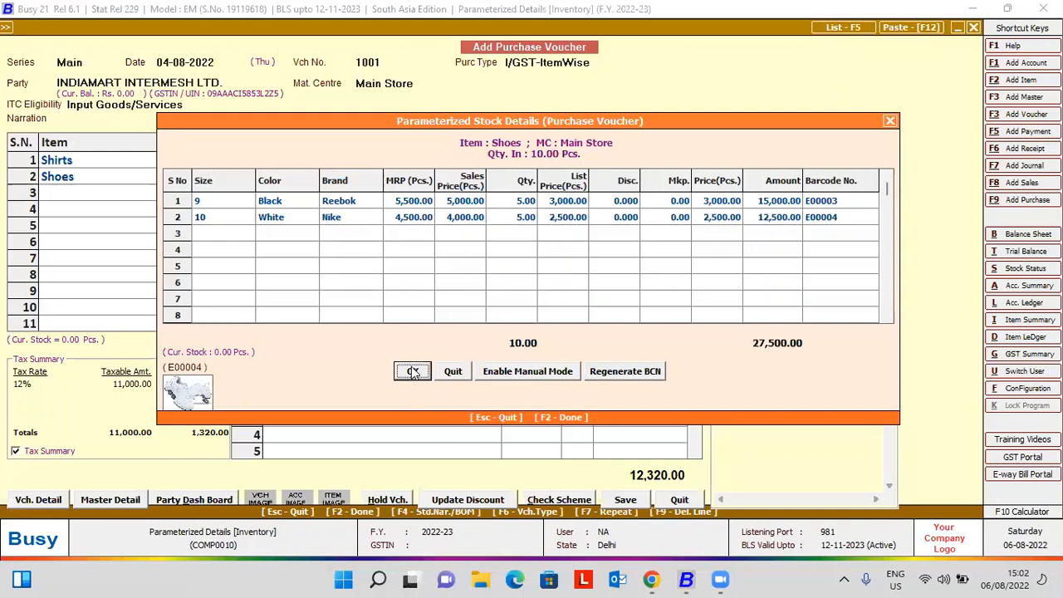
# View the enlarged barcode images of the white Nike shoes and the black Reebok shoes.
pyautogui.click(201, 395)
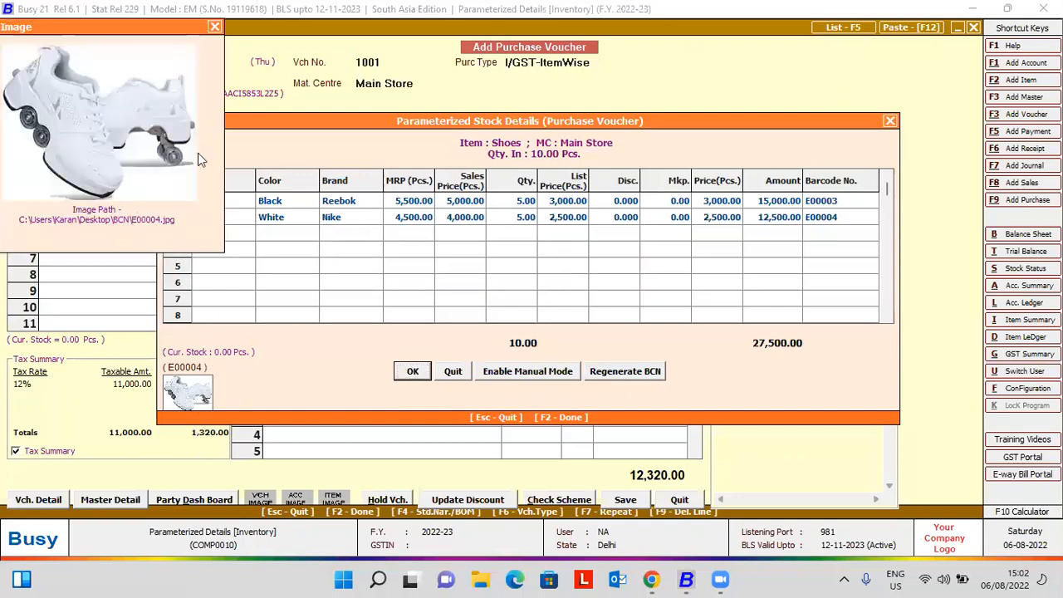
pyautogui.click(214, 28)
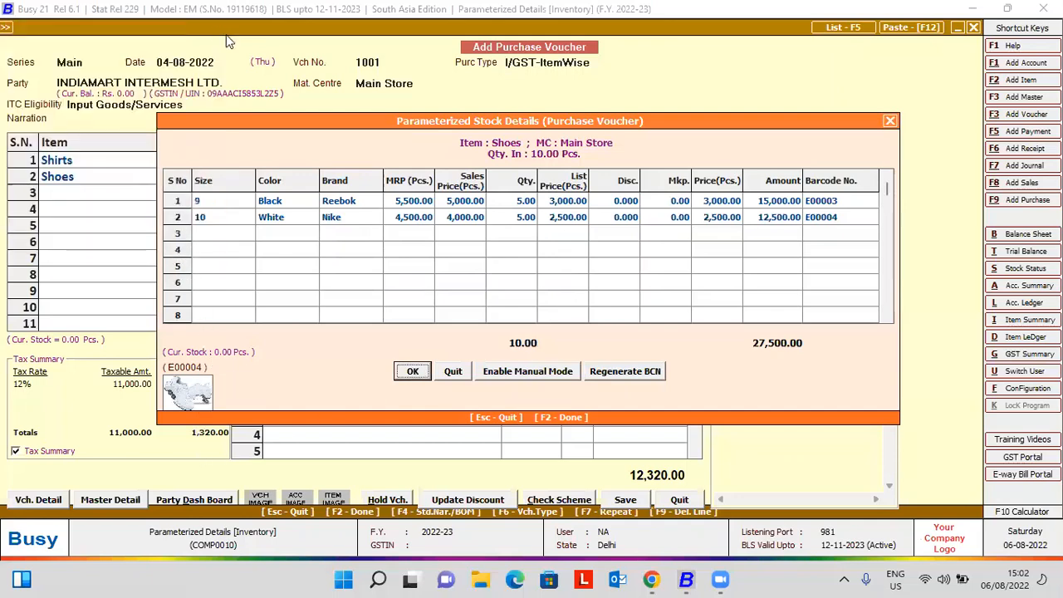
pyautogui.click(804, 206)
pyautogui.click(189, 397)
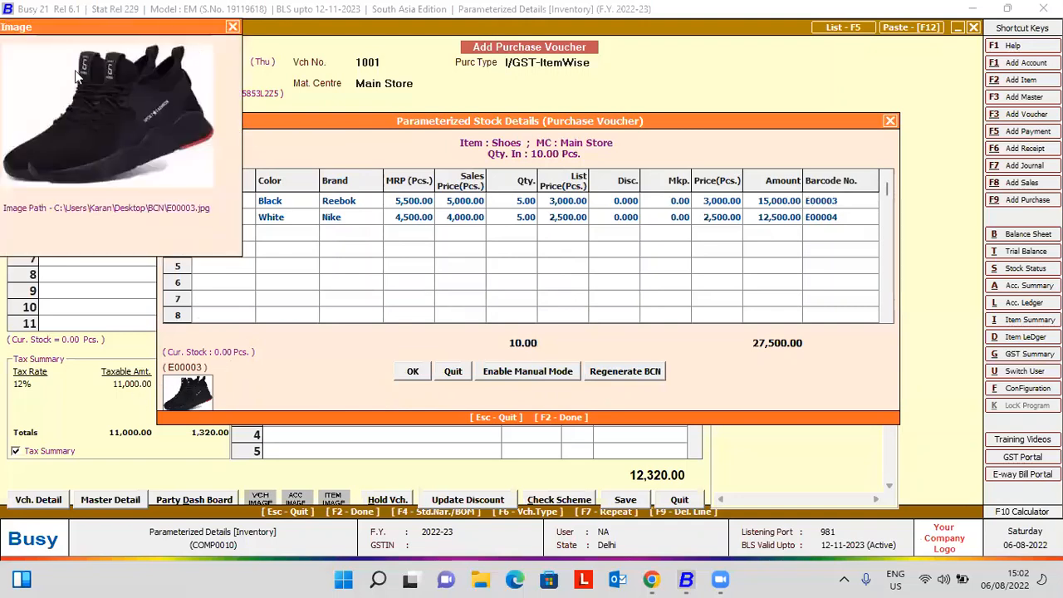
pyautogui.click(232, 28)
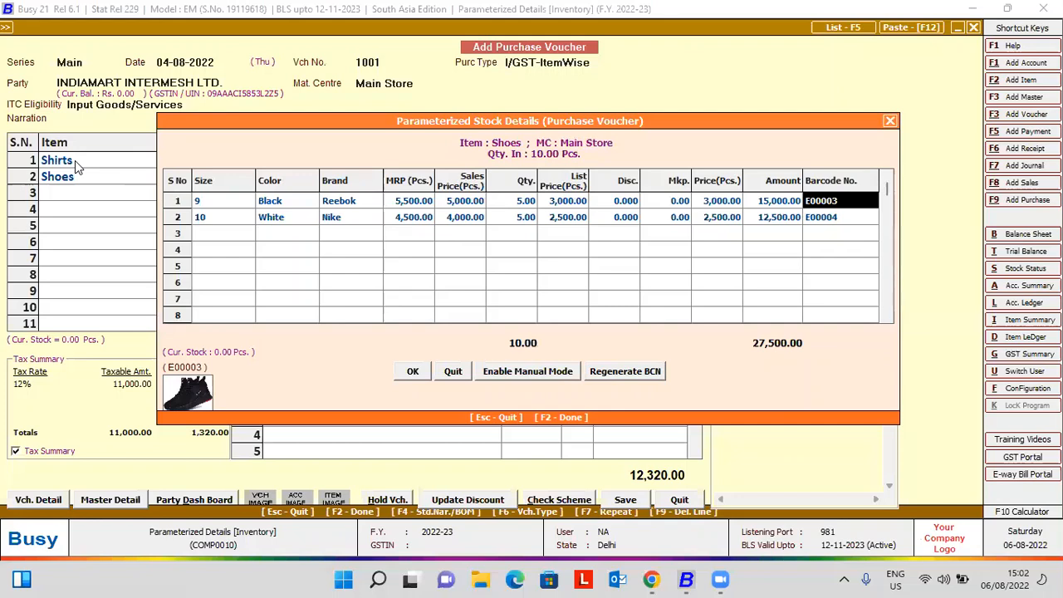
# Accept the Shoes parameterized stock details and complete the item's row in the purchase voucher.
pyautogui.press('F2')
pyautogui.press('Return')
pyautogui.press('Return')
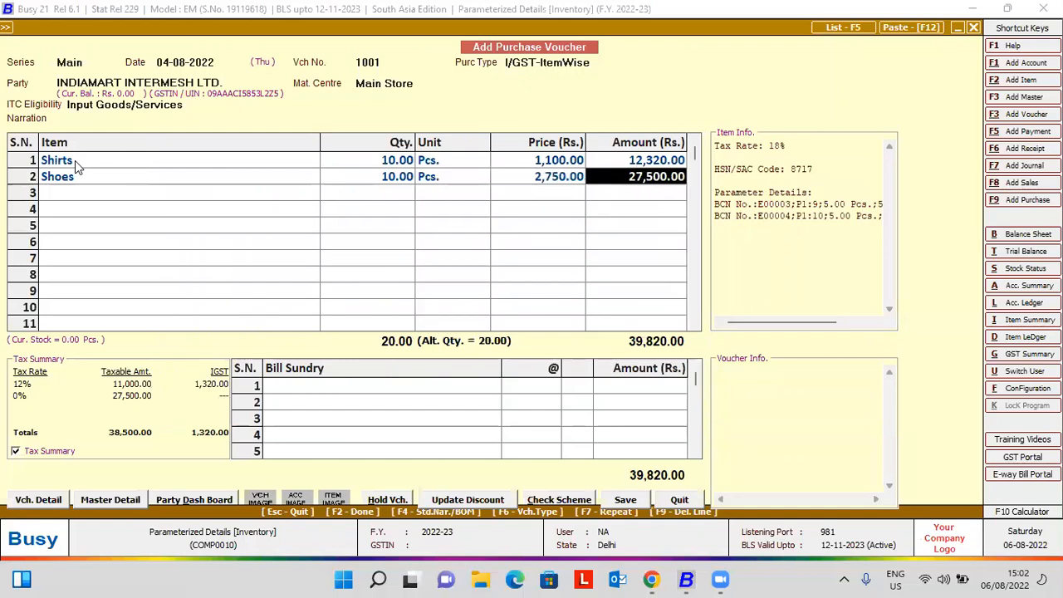
pyautogui.press('Return')
pyautogui.press('Return')
pyautogui.press('Return')
# Save the purchase voucher and leave purchase voucher entry.
pyautogui.press('F2')
pyautogui.press('F2')
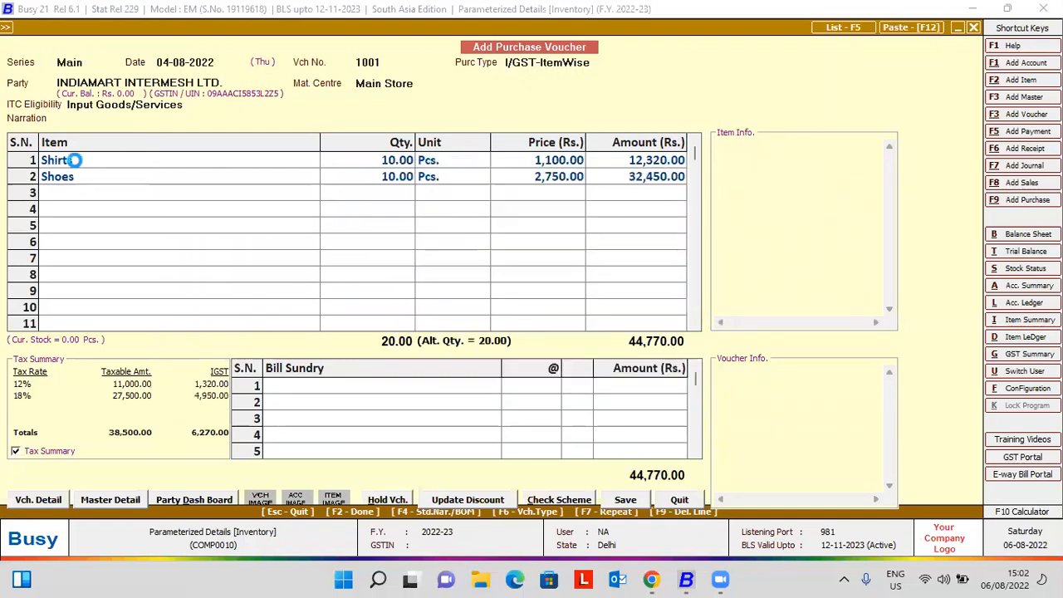
pyautogui.press('F2')
pyautogui.press('F2')
pyautogui.press('Return')
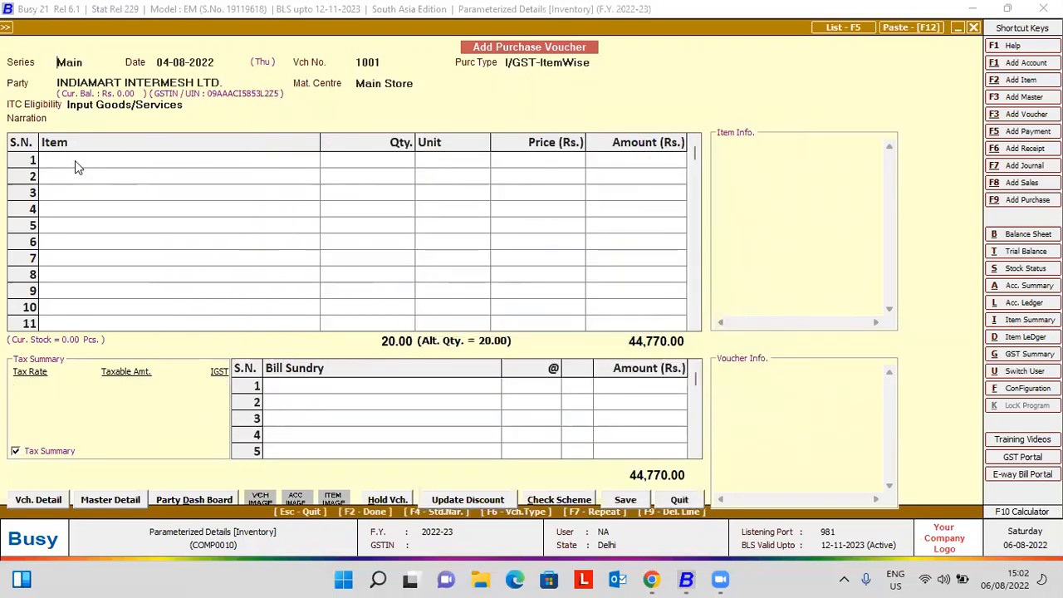
pyautogui.press('Escape')
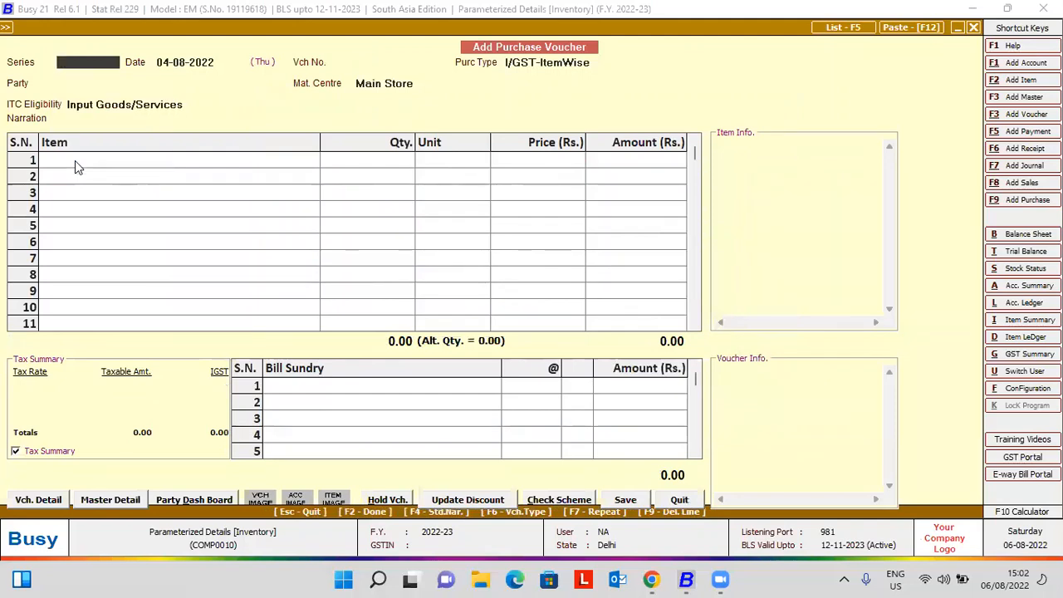
pyautogui.press('Escape')
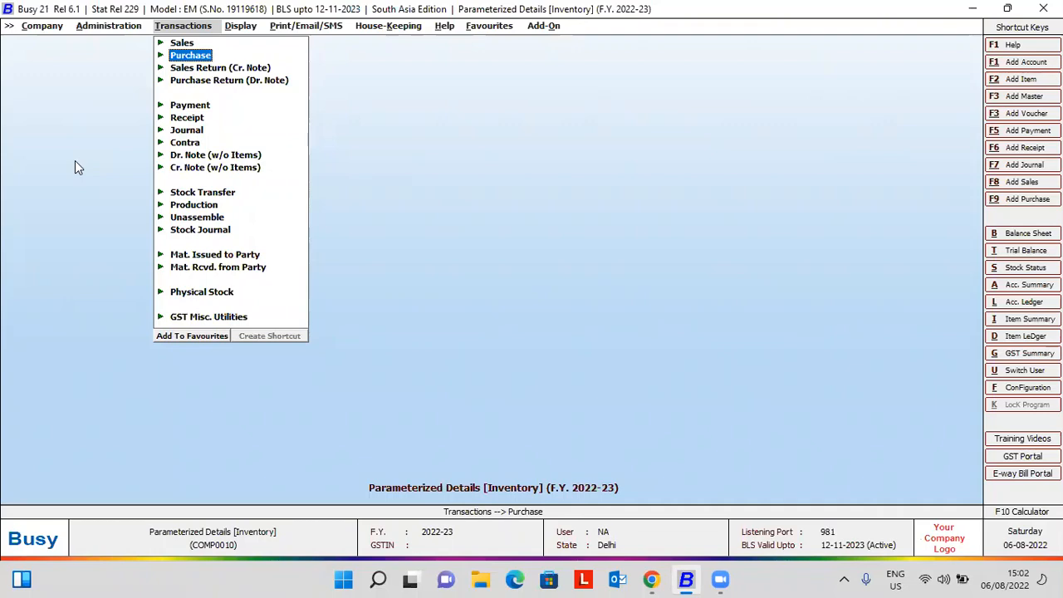
# Open the selection of existing item masters for modification.
pyautogui.press('Left')
pyautogui.press('Up')
pyautogui.press('Up')
pyautogui.press('Return')
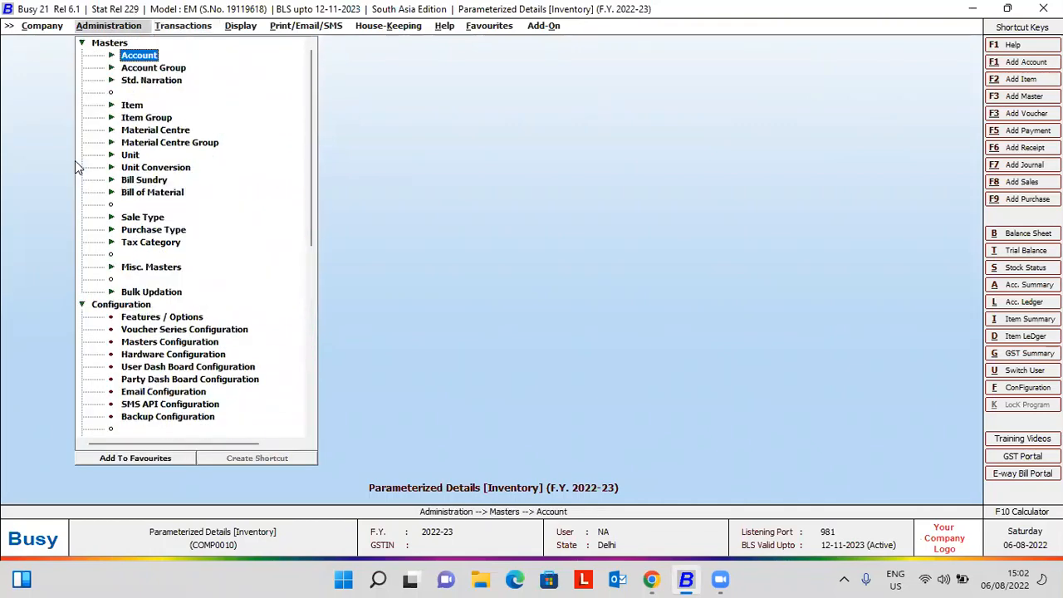
pyautogui.press('Down')
pyautogui.press('Down')
pyautogui.press('Down')
pyautogui.press('Return')
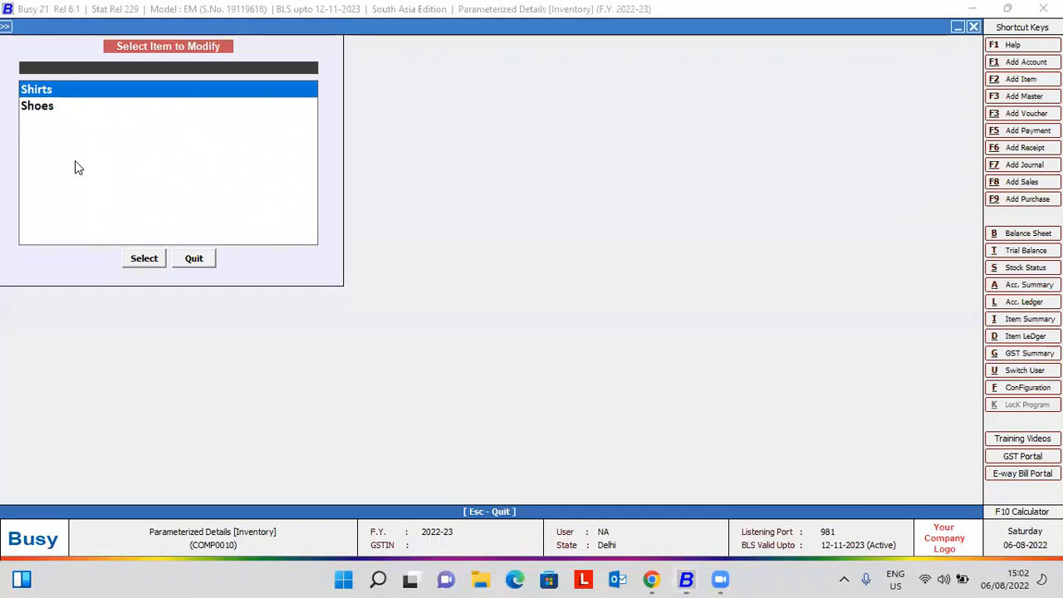
# Open the Shirts item master and set its opening stock quantity to 5.
pyautogui.press('Return')
pyautogui.press('Return')
pyautogui.press('Return')
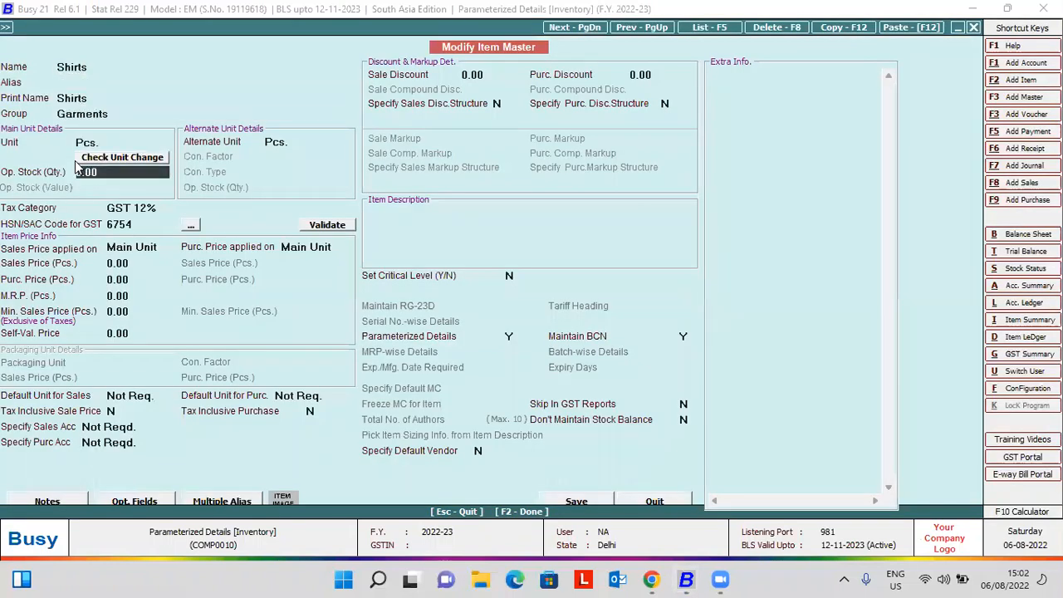
pyautogui.write('5')
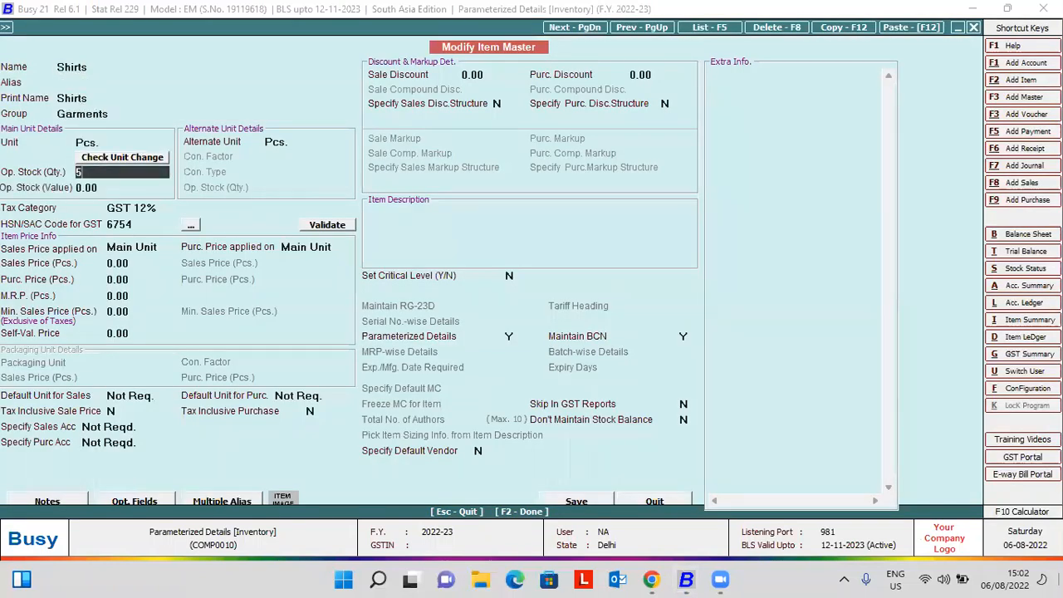
pyautogui.press('Return')
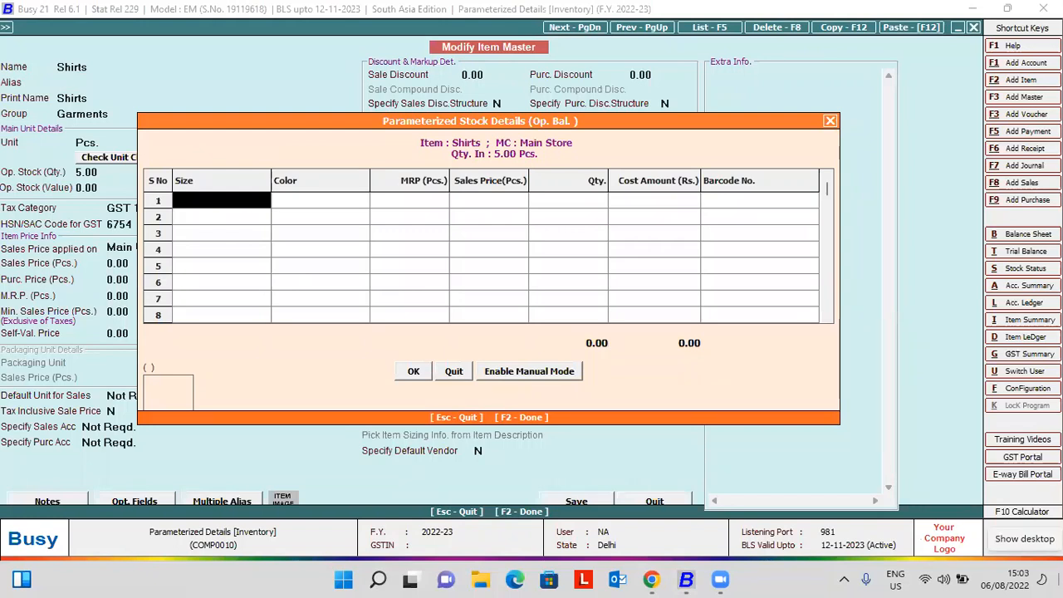
# Enter size 42 and color Blue in the first row of the Shirts opening stock details.
pyautogui.press('Return')
pyautogui.press('Down')
pyautogui.press('Down')
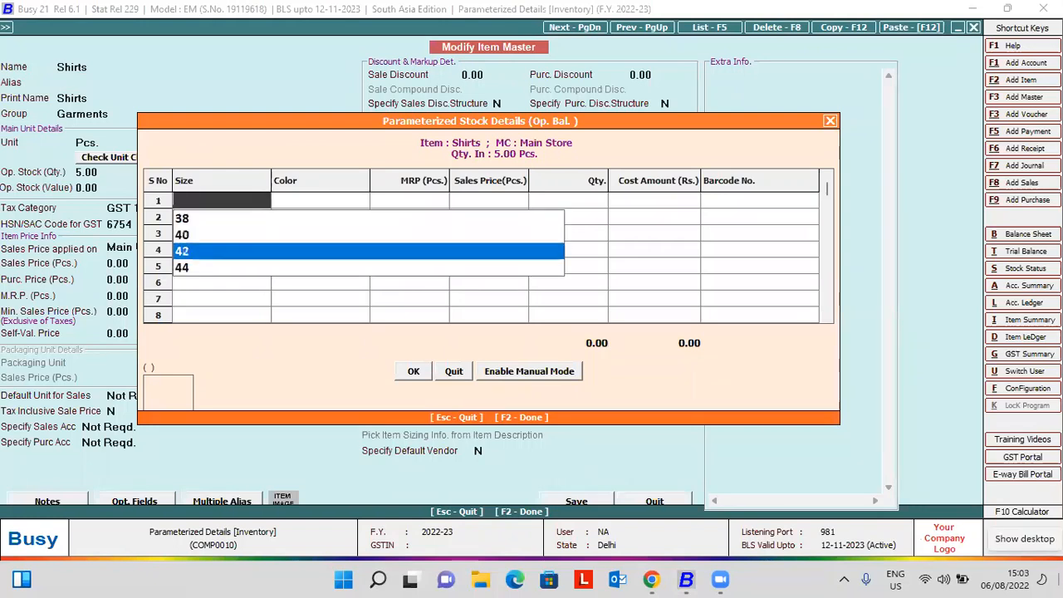
pyautogui.press('Return')
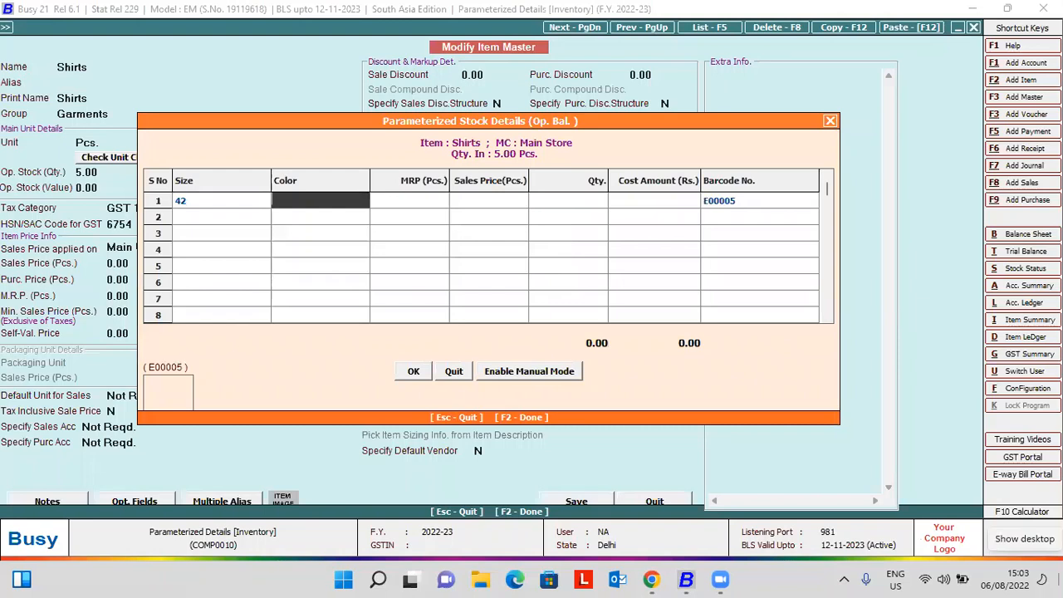
pyautogui.write('LU')
pyautogui.press('BackSpace')
pyautogui.press('BackSpace')
pyautogui.write('BLUE')
pyautogui.press('Return')
pyautogui.press('Left')
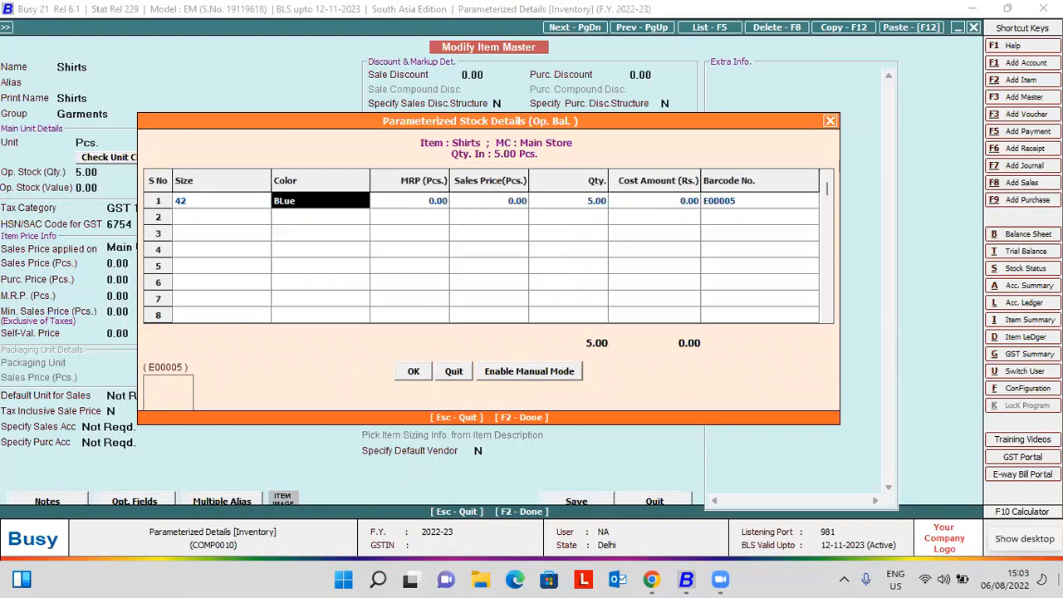
pyautogui.write('Blue')
pyautogui.press('Return')
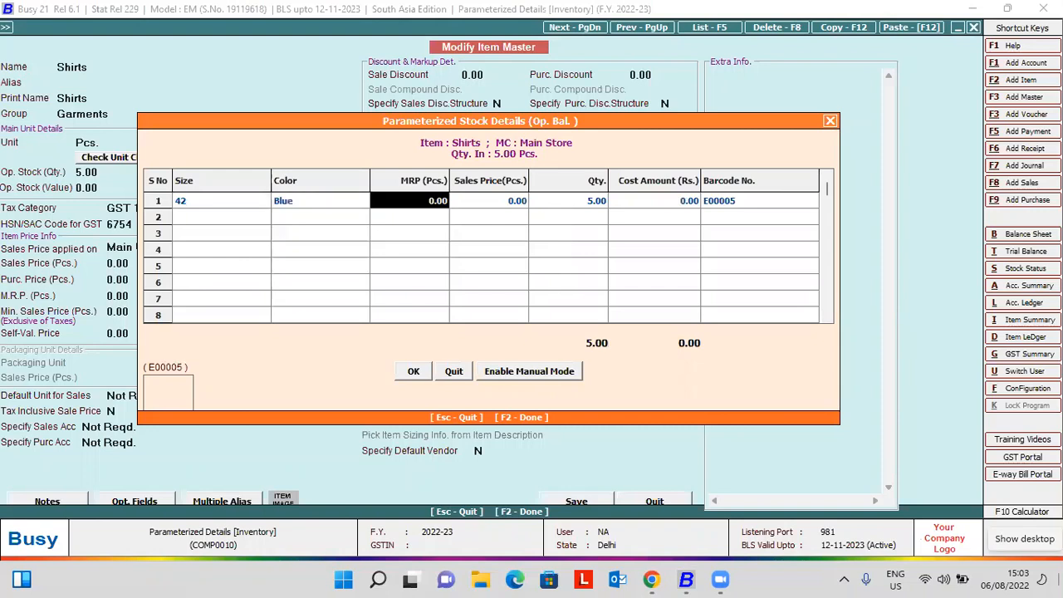
# Set the blue size 42 shirts' MRP to 3000 and sales price to 2500, and accept the opening stock details.
pyautogui.write('3000')
pyautogui.press('Return')
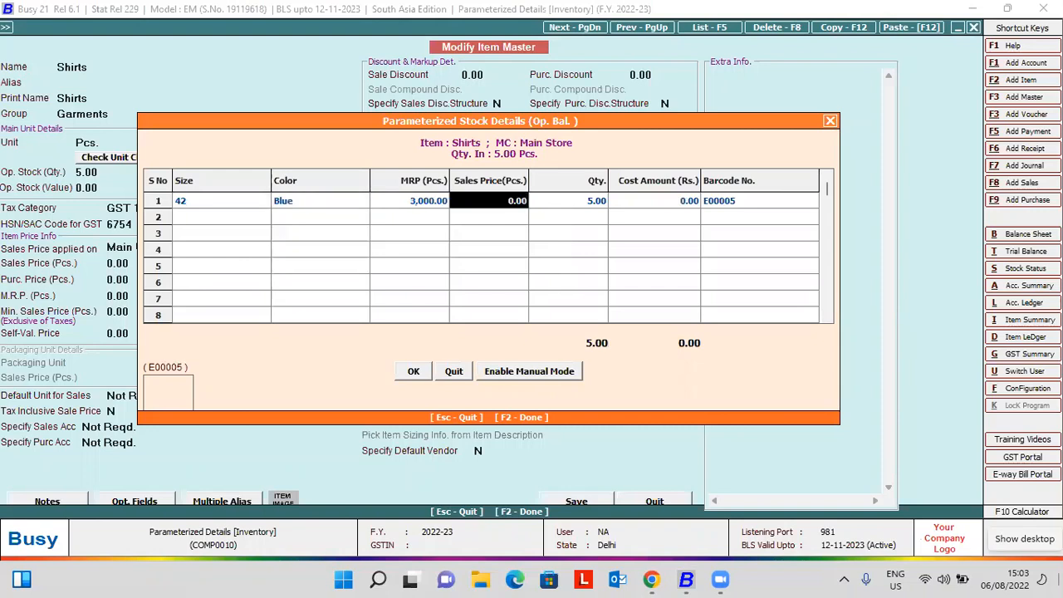
pyautogui.write('2500')
pyautogui.press('Return')
pyautogui.press('Return')
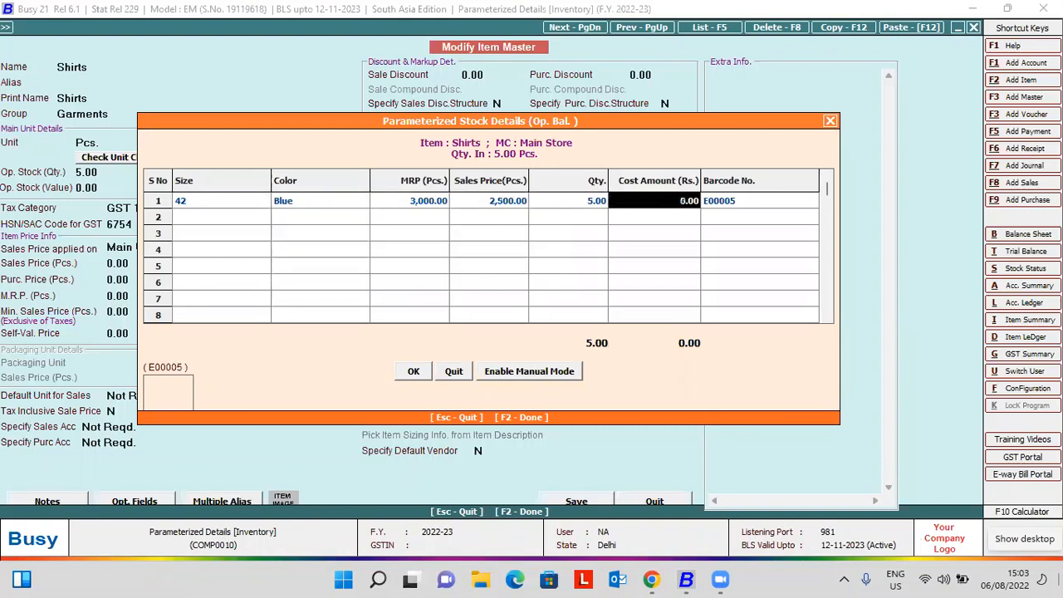
pyautogui.press('Return')
pyautogui.press('Return')
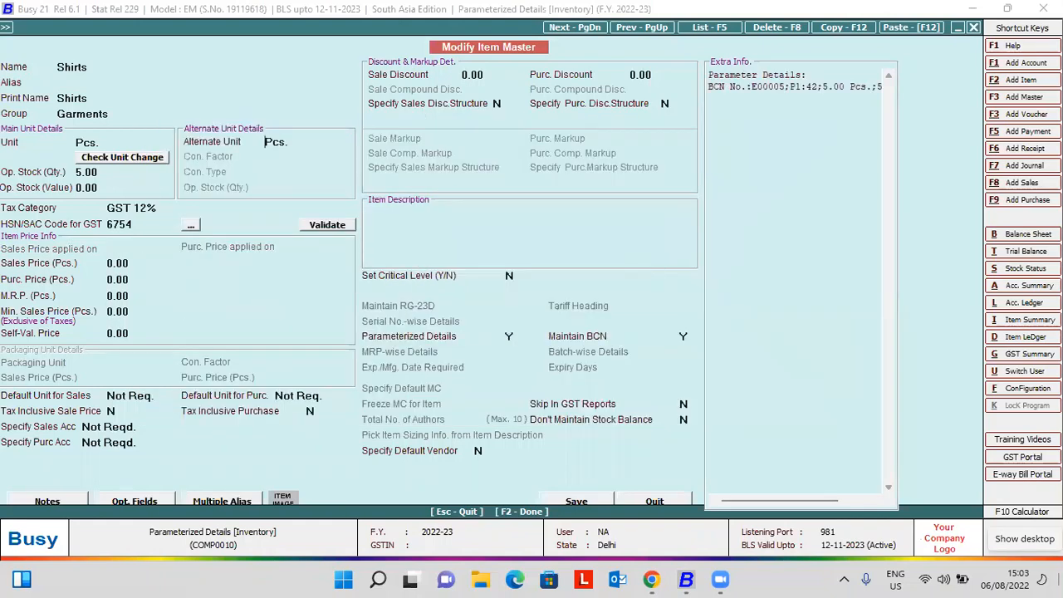
# Save the Shirts item master and leave item modification.
pyautogui.press('F2')
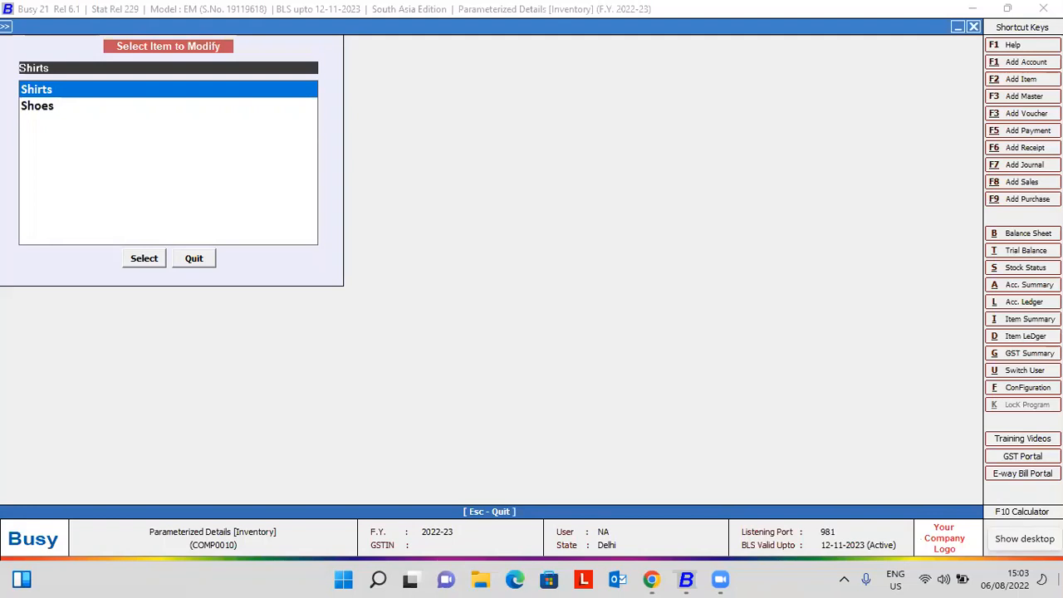
pyautogui.press('Escape')
pyautogui.press('Escape')
pyautogui.press('Escape')
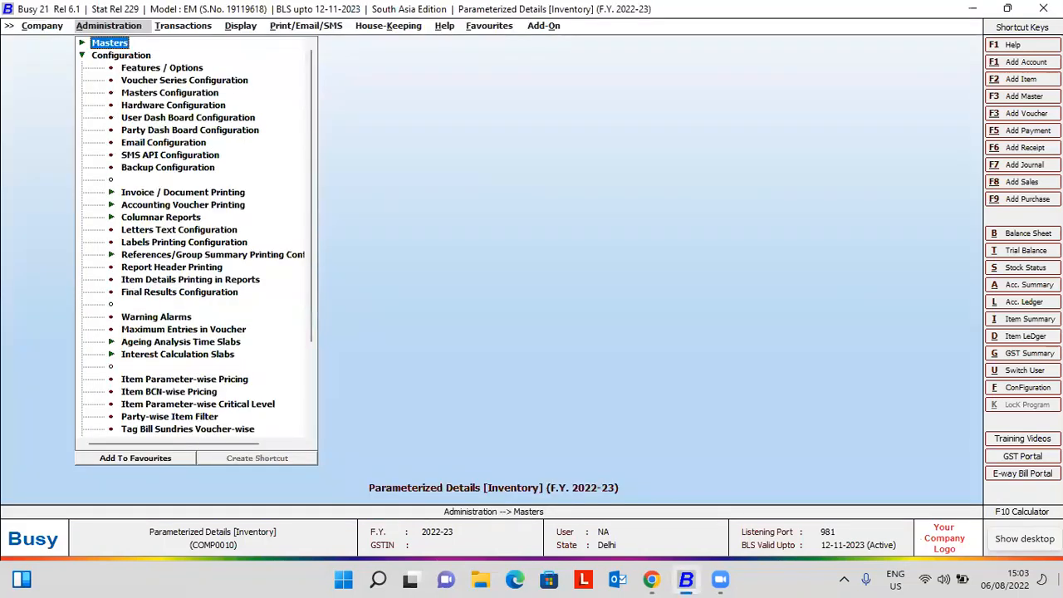
# Start adding a new sales voucher in Standard data entry mode.
pyautogui.press('Right')
pyautogui.press('Up')
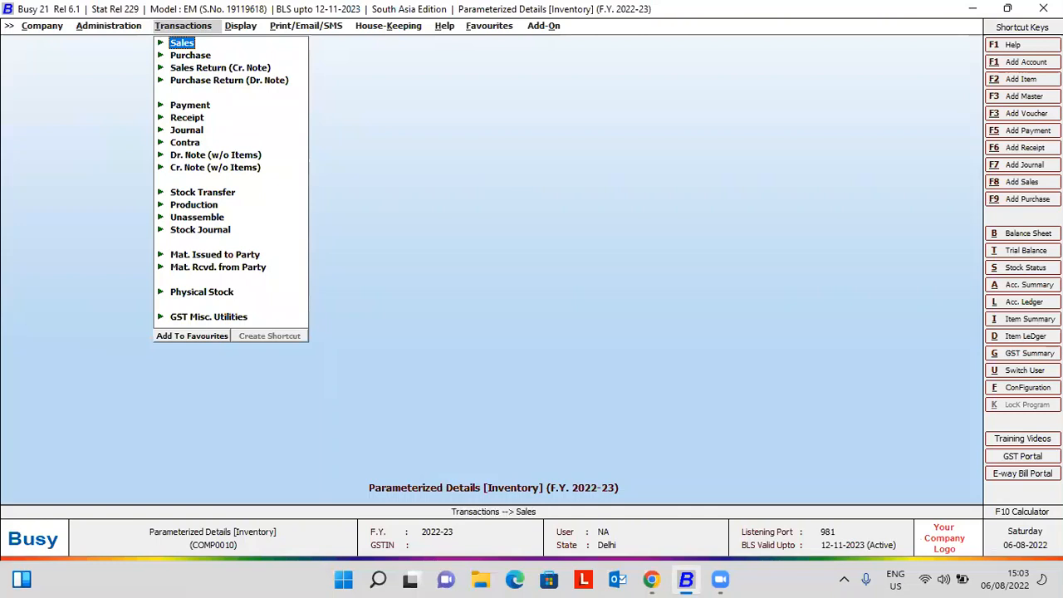
pyautogui.press('Return')
pyautogui.press('Return')
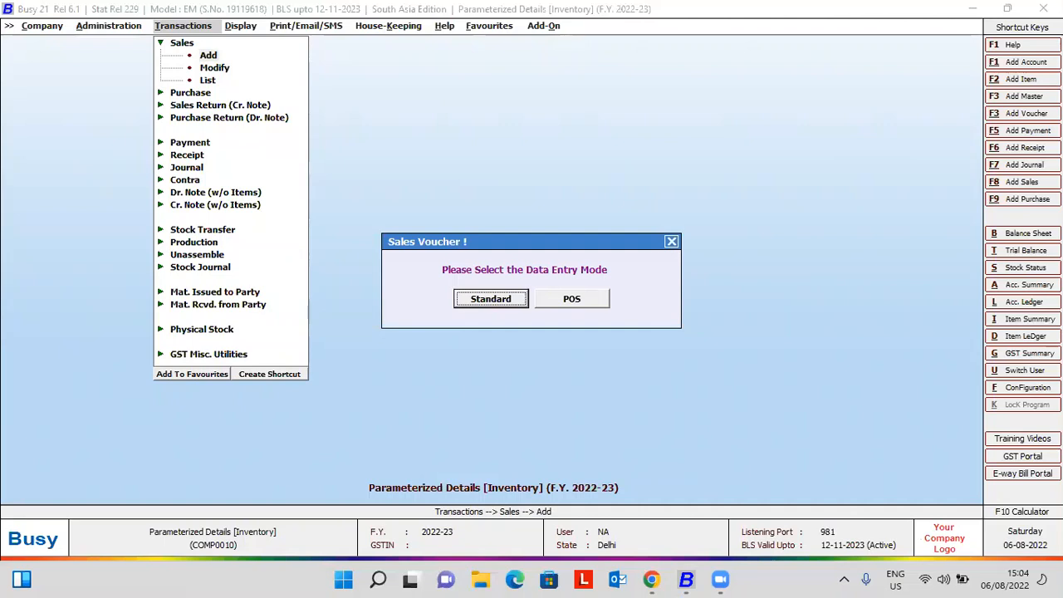
pyautogui.press('Right')
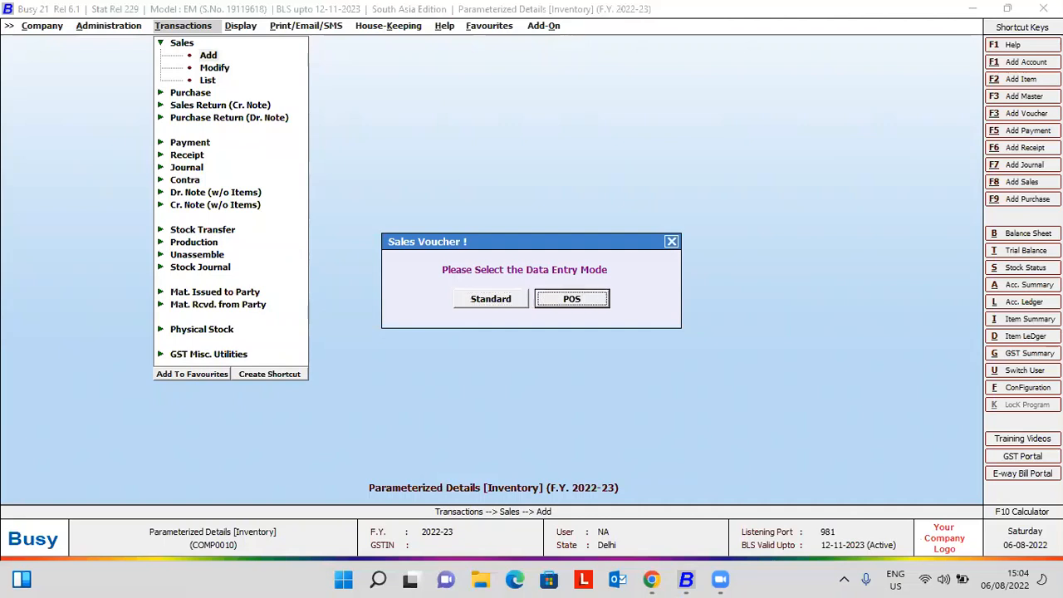
pyautogui.press('Left')
pyautogui.press('Return')
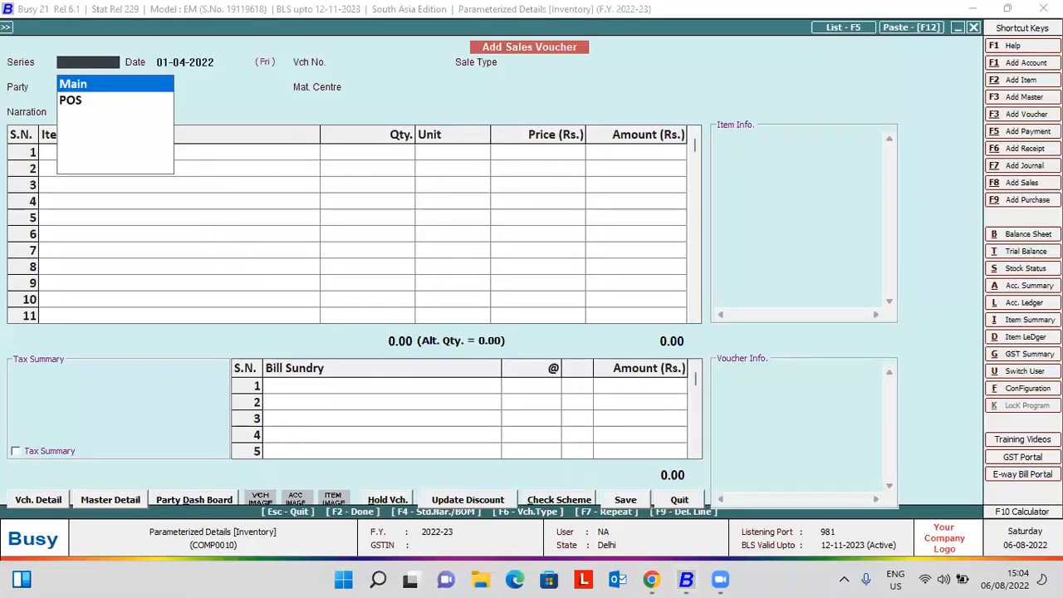
# Choose the Main series, date the sales voucher 06-08-2022 and set its sale type to L/GST-ItemWise.
pyautogui.press('Return')
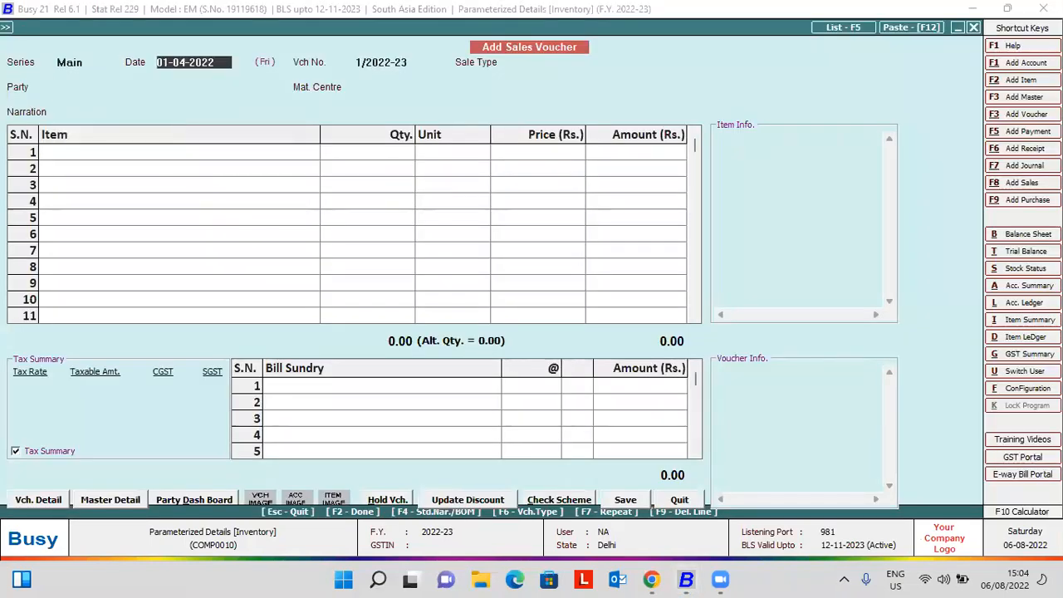
pyautogui.write('6-08')
pyautogui.press('Return')
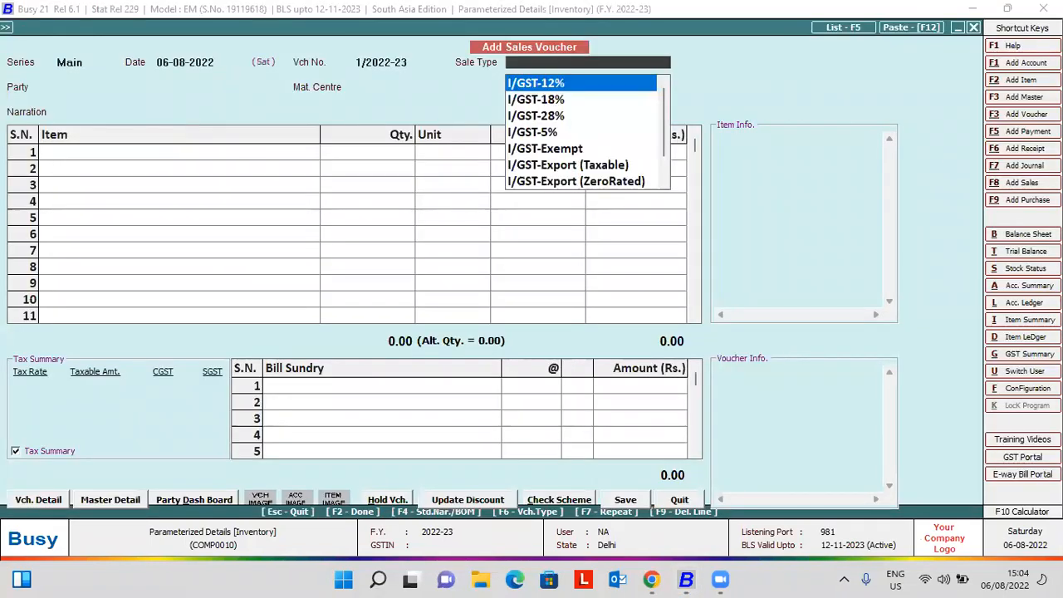
pyautogui.write('ite')
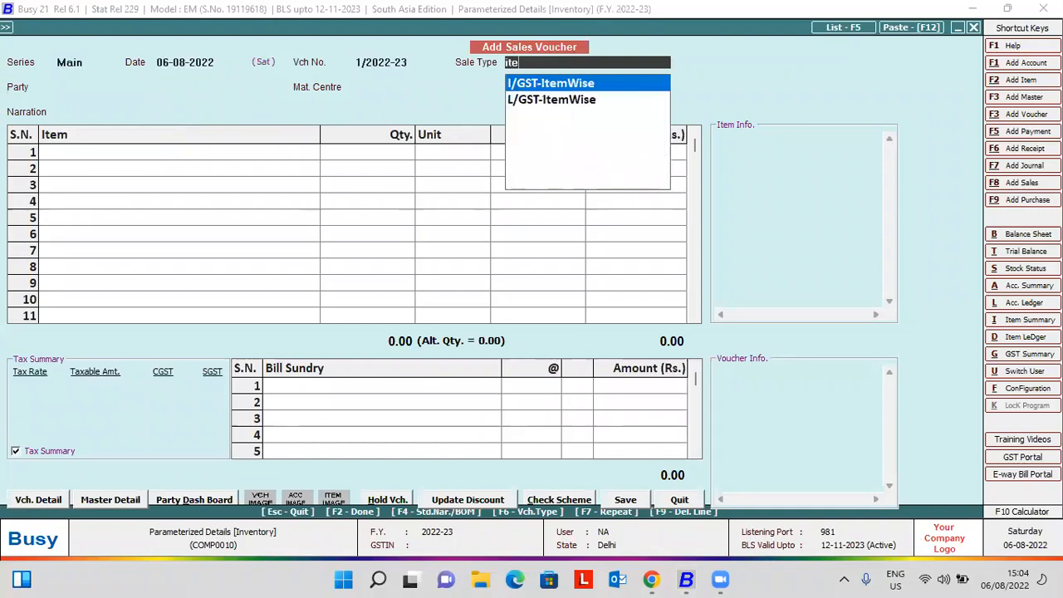
pyautogui.press('Return')
pyautogui.press('Up')
pyautogui.write('it')
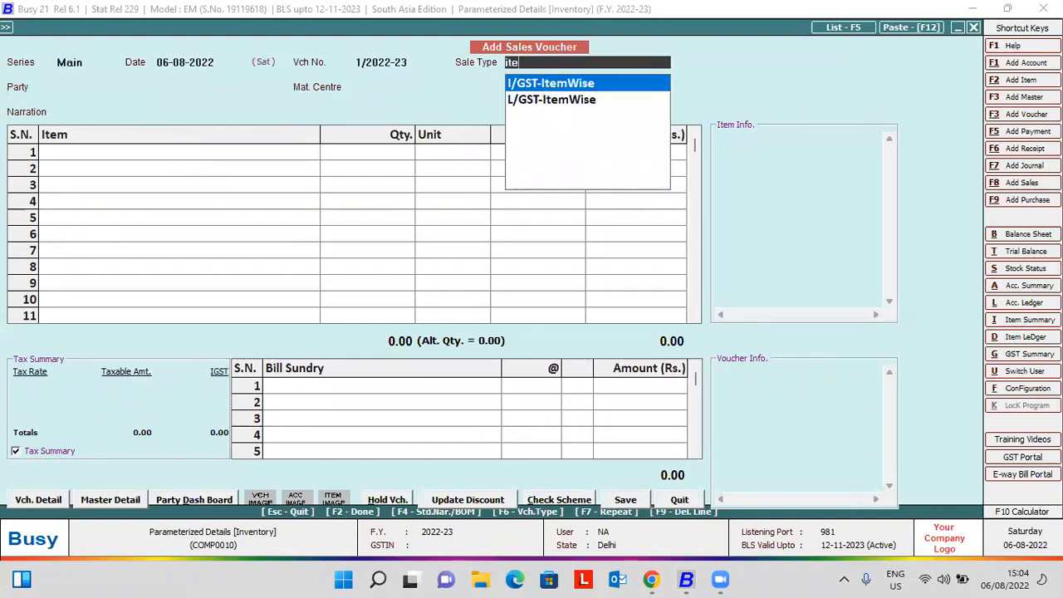
pyautogui.press('Down')
pyautogui.press('Return')
# Set the sales voucher's party to Cash and its material centre to Main Store.
pyautogui.write('cash')
pyautogui.press('Return')
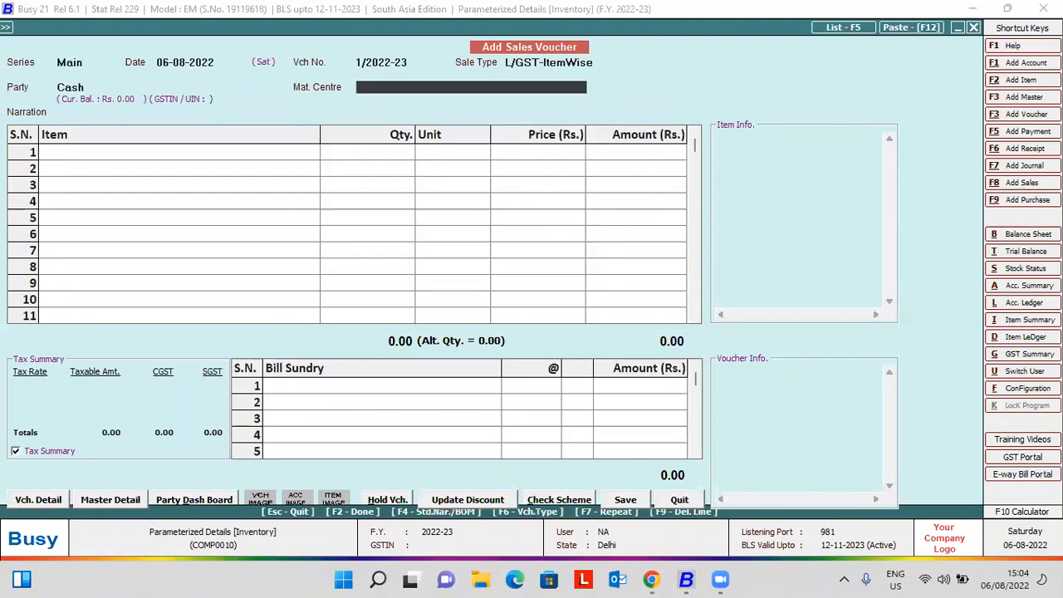
pyautogui.press('Return')
pyautogui.press('Return')
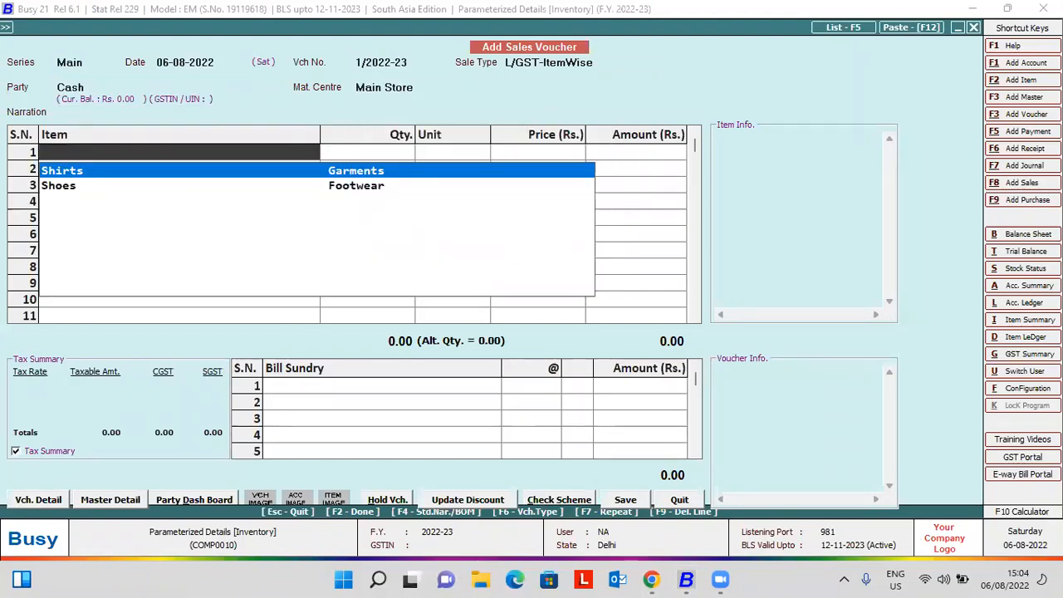
# Add Shirts with quantity 1 as the first item and open its parameterized stock details.
pyautogui.press('Return')
pyautogui.write('1')
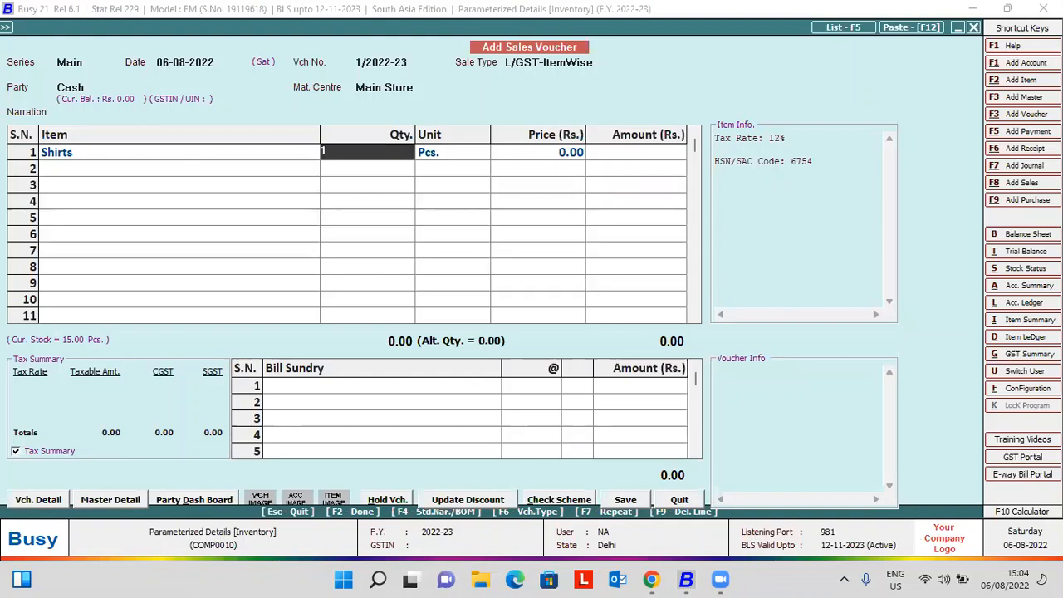
pyautogui.press('Return')
pyautogui.press('Return')
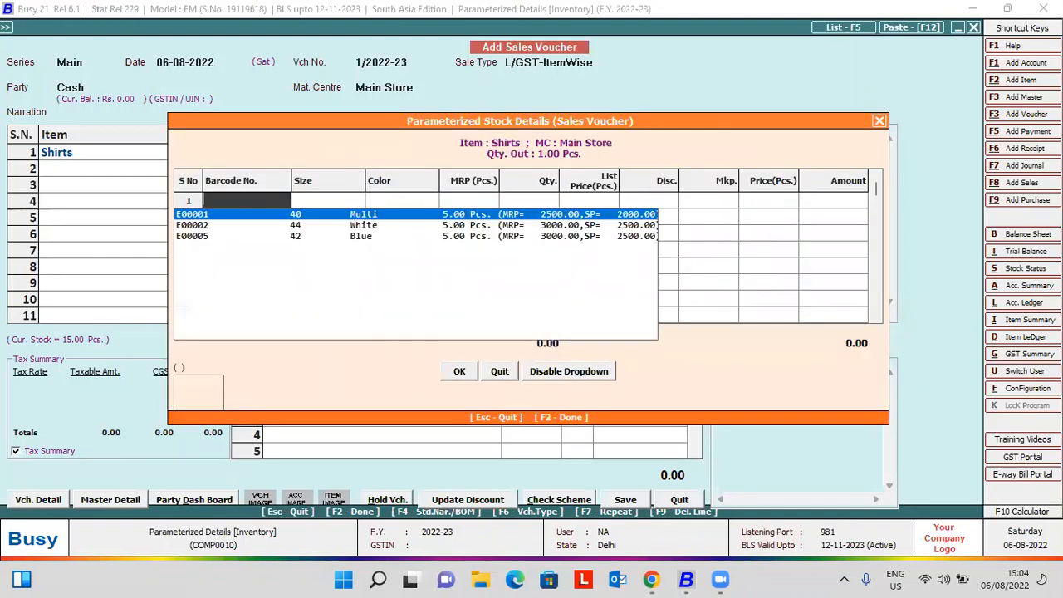
# Pick barcode E00005 (size 42, Blue) for the sold shirt and accept the parameterized stock details.
pyautogui.press('Down')
pyautogui.press('Down')
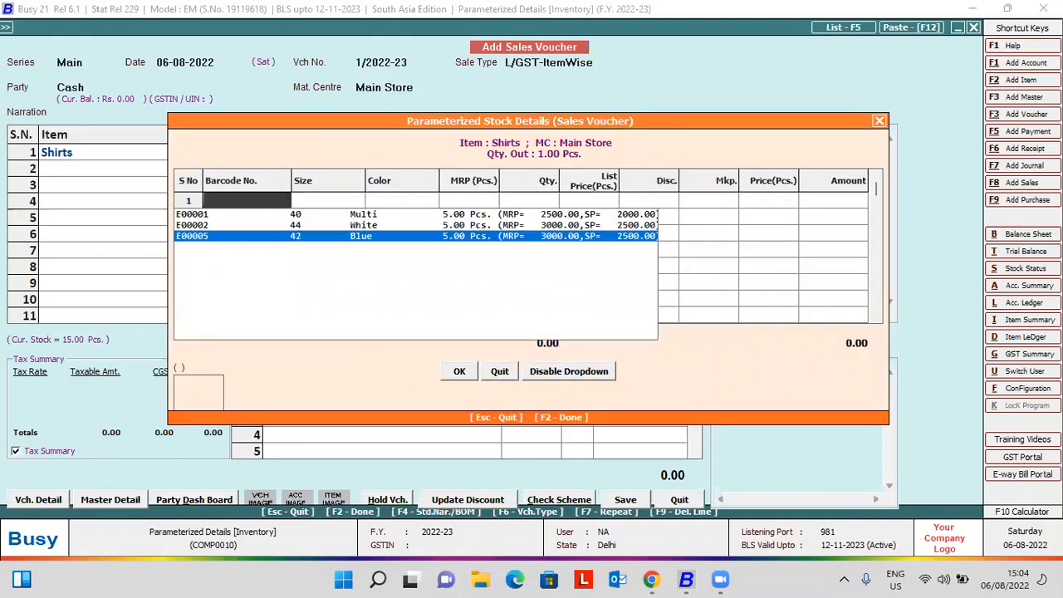
pyautogui.press('Up')
pyautogui.press('Up')
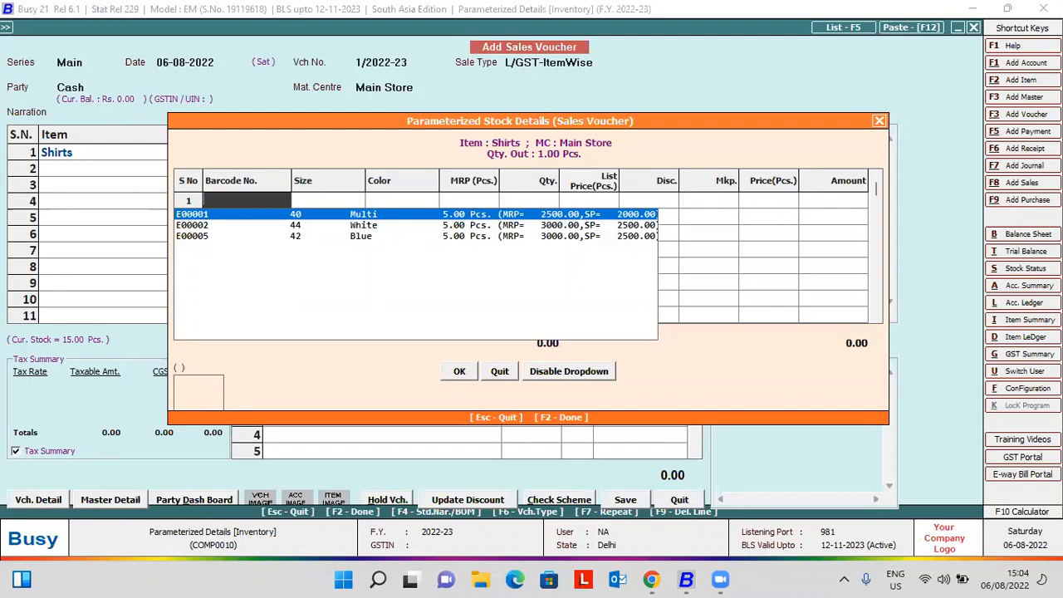
pyautogui.press('Down')
pyautogui.press('Down')
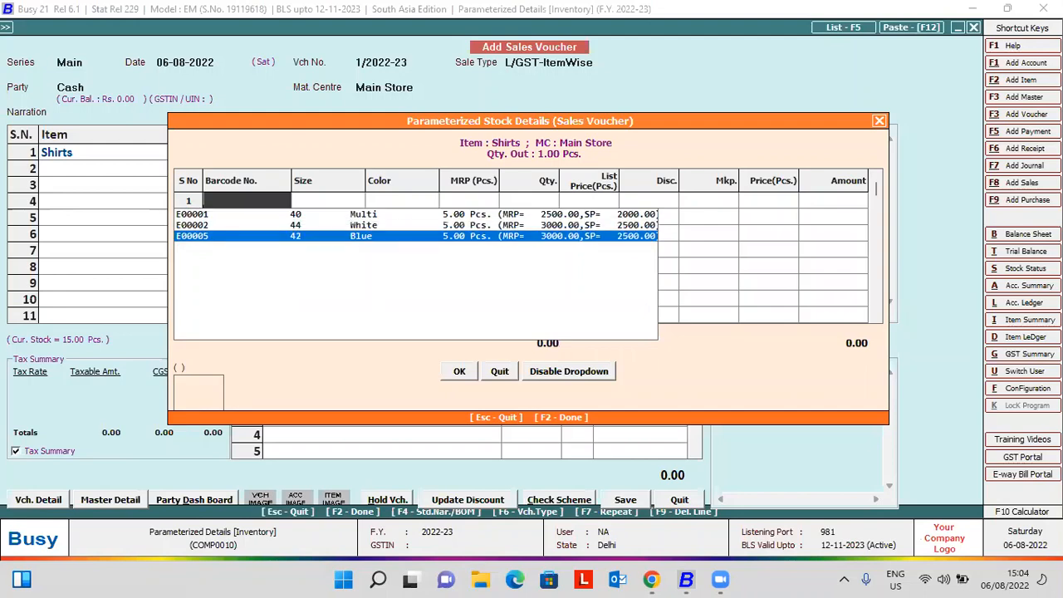
pyautogui.press('Return')
pyautogui.press('Return')
pyautogui.press('Return')
pyautogui.press('Return')
pyautogui.press('Return')
pyautogui.press('F2')
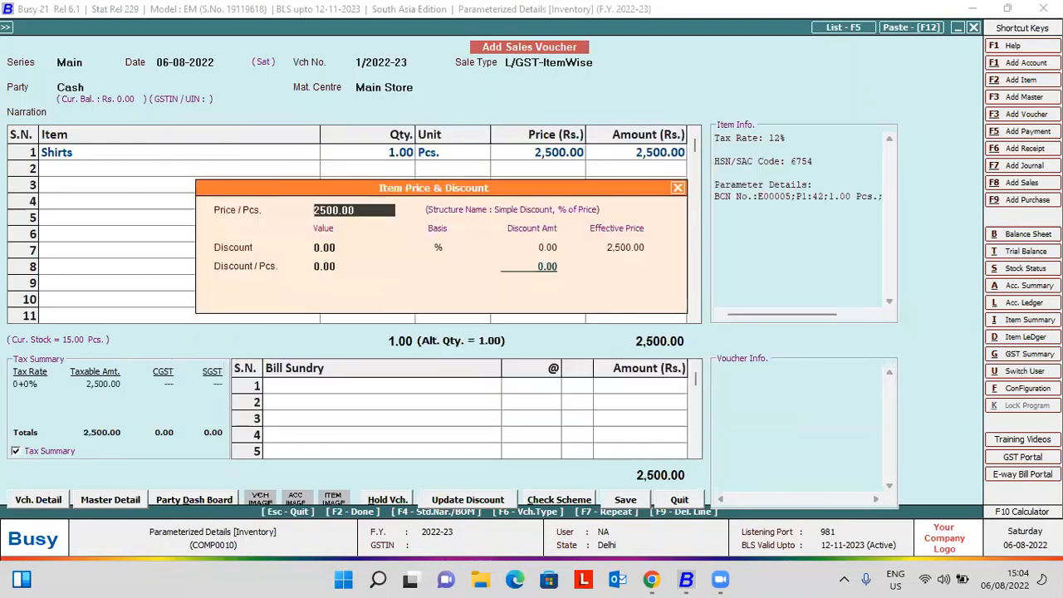
# Accept the Shirts line's price without a discount and confirm its item-wise GST.
pyautogui.press('Return')
pyautogui.press('Return')
pyautogui.press('Return')
pyautogui.press('Return')
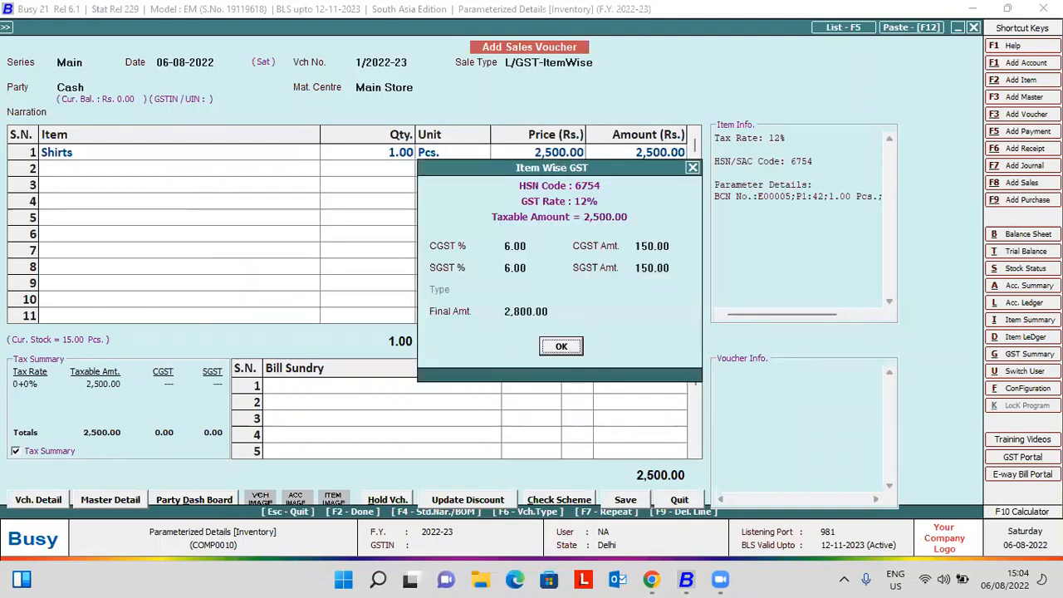
pyautogui.press('Return')
# Add Shoes with quantity 1 as the second item and open its parameterized stock details.
pyautogui.press('Down')
pyautogui.press('Return')
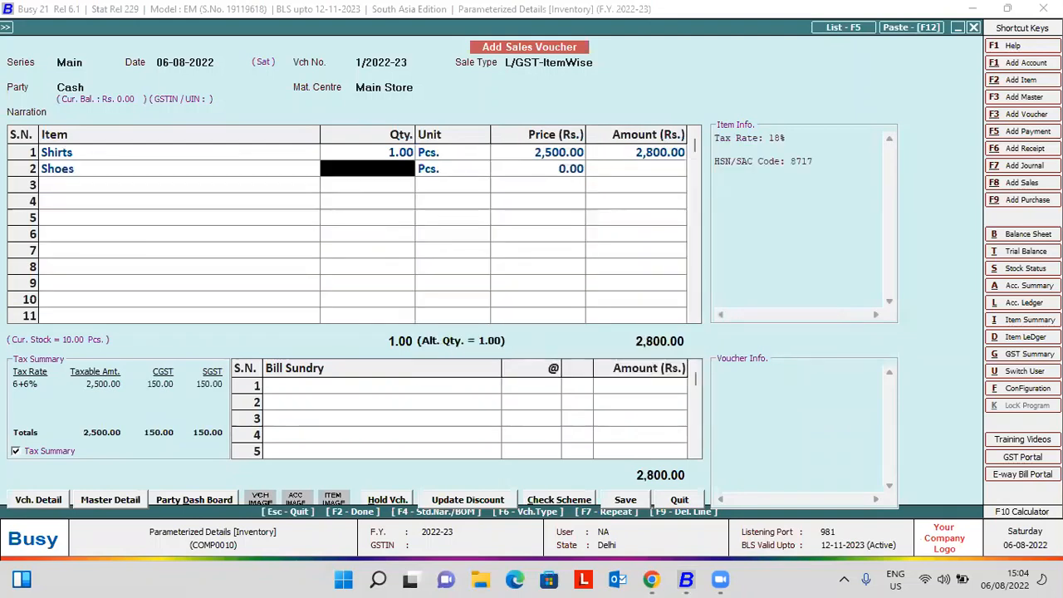
pyautogui.write('1')
pyautogui.press('Return')
pyautogui.press('Return')
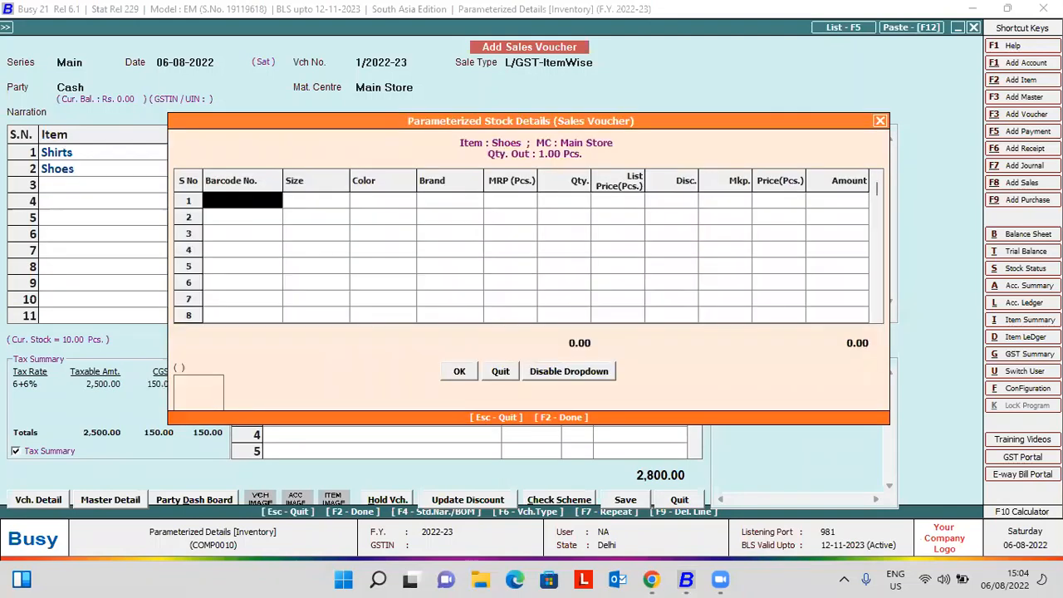
# Pick barcode E00004 (size 10, White, Nike) for the sold shoes and accept the parameterized stock details.
pyautogui.press('Down')
pyautogui.press('Return')
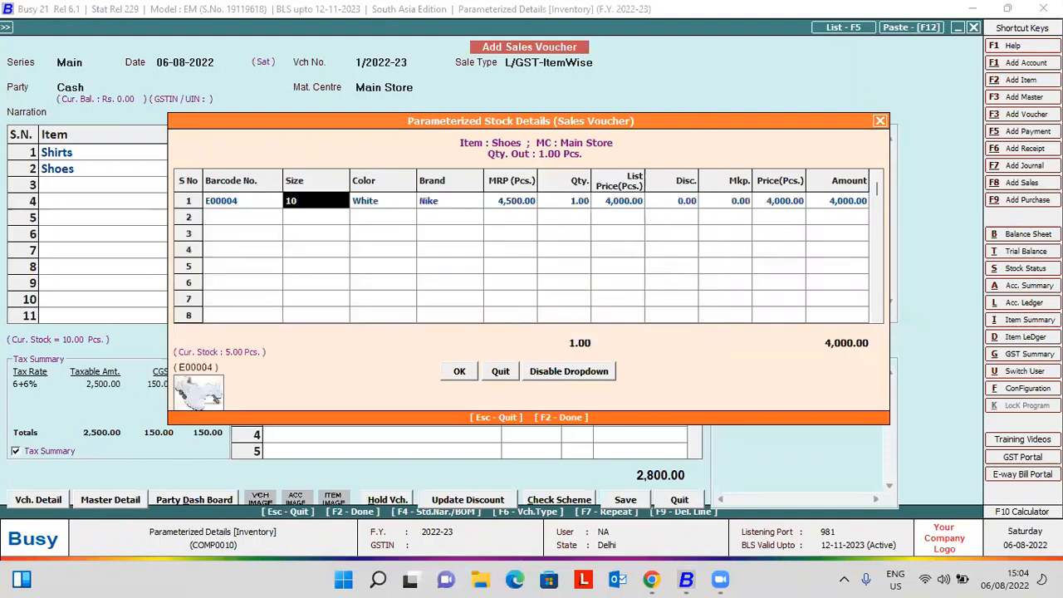
pyautogui.press('Return')
pyautogui.press('Return')
pyautogui.press('Return')
pyautogui.press('F2')
# Accept the Shoes line's price and item-wise GST, and save the sales voucher.
pyautogui.press('Return')
pyautogui.press('Return')
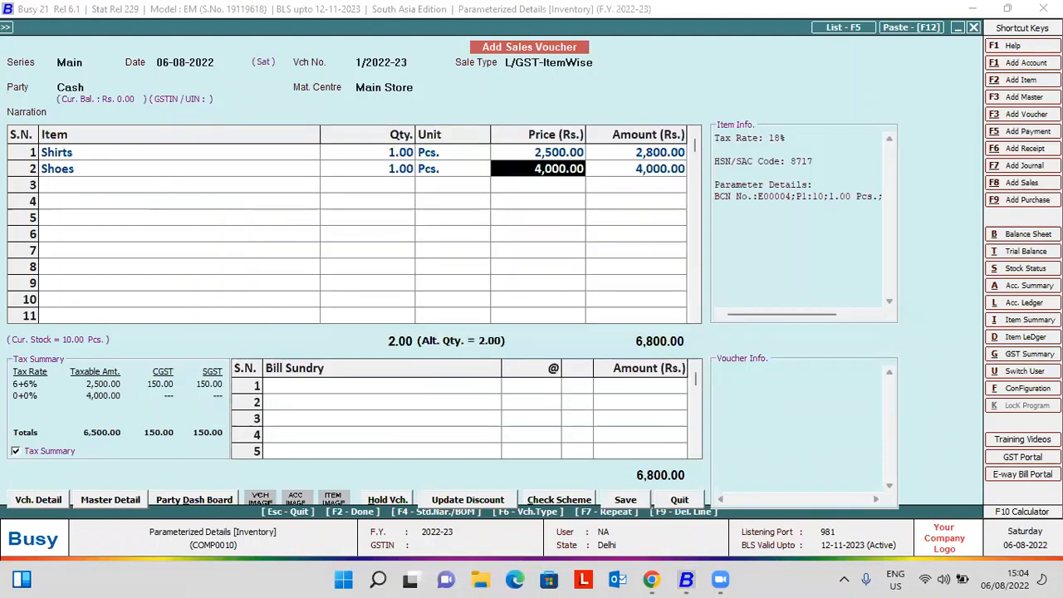
pyautogui.press('Return')
pyautogui.press('Return')
pyautogui.press('Return')
pyautogui.press('Return')
pyautogui.press('Return')
pyautogui.press('Return')
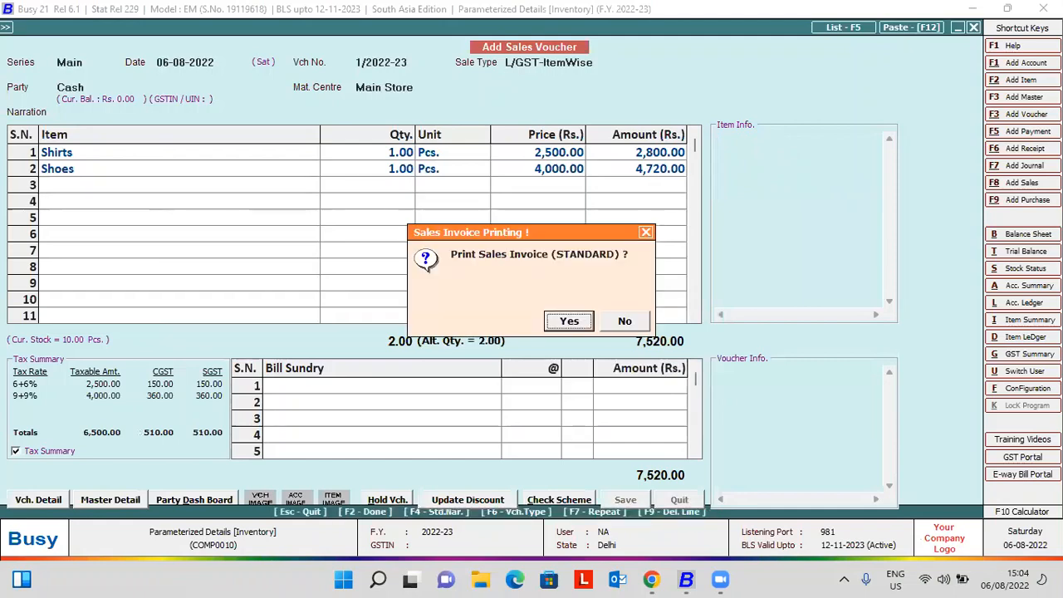
# Preview the sales invoice in the STANDARD format, check its item parameters and tax summary, and close the preview.
pyautogui.press('Return')
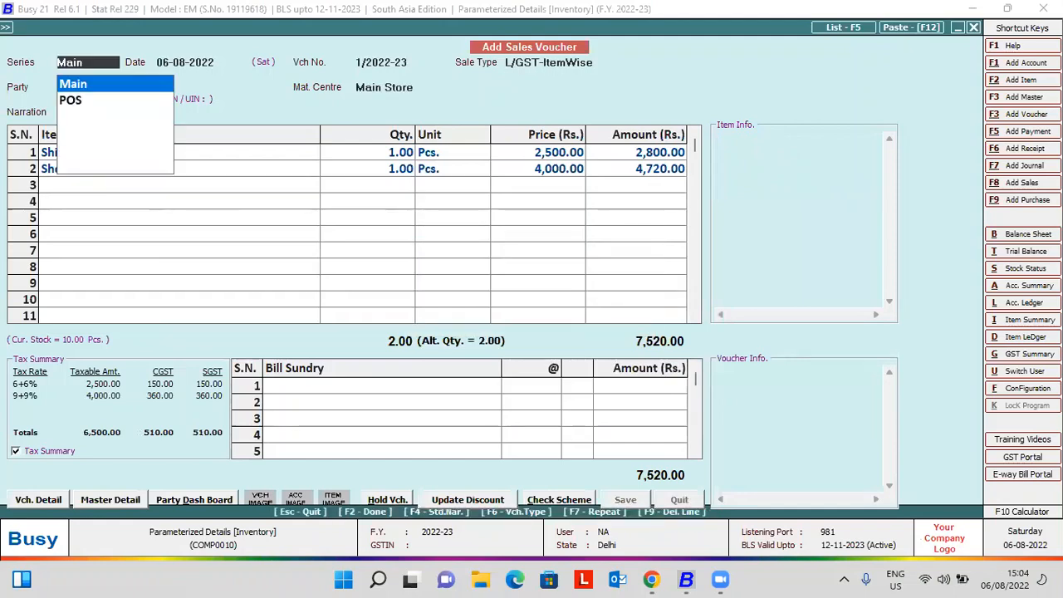
pyautogui.press('Return')
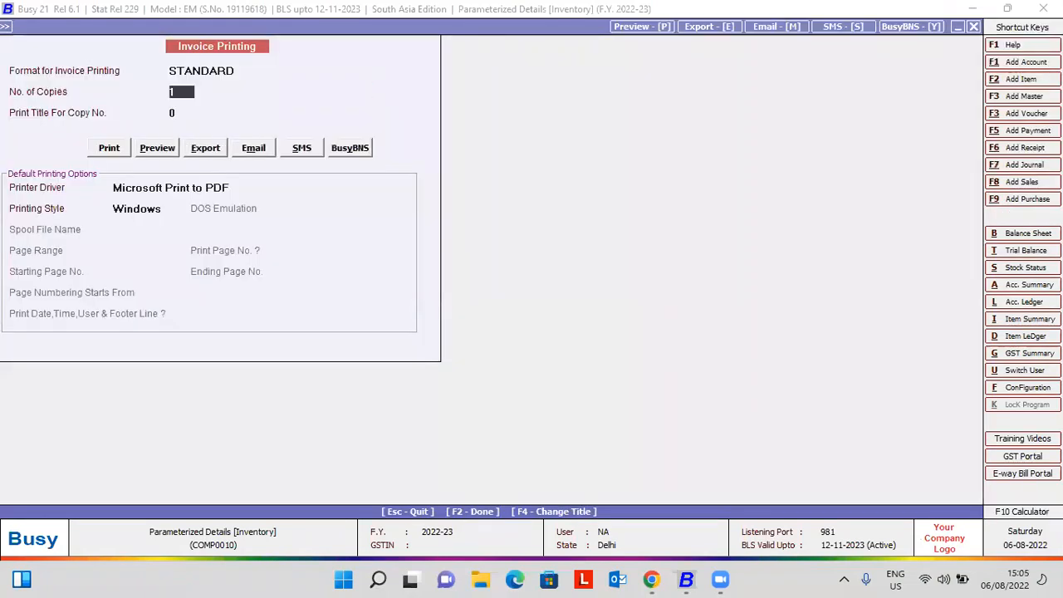
pyautogui.press('Return')
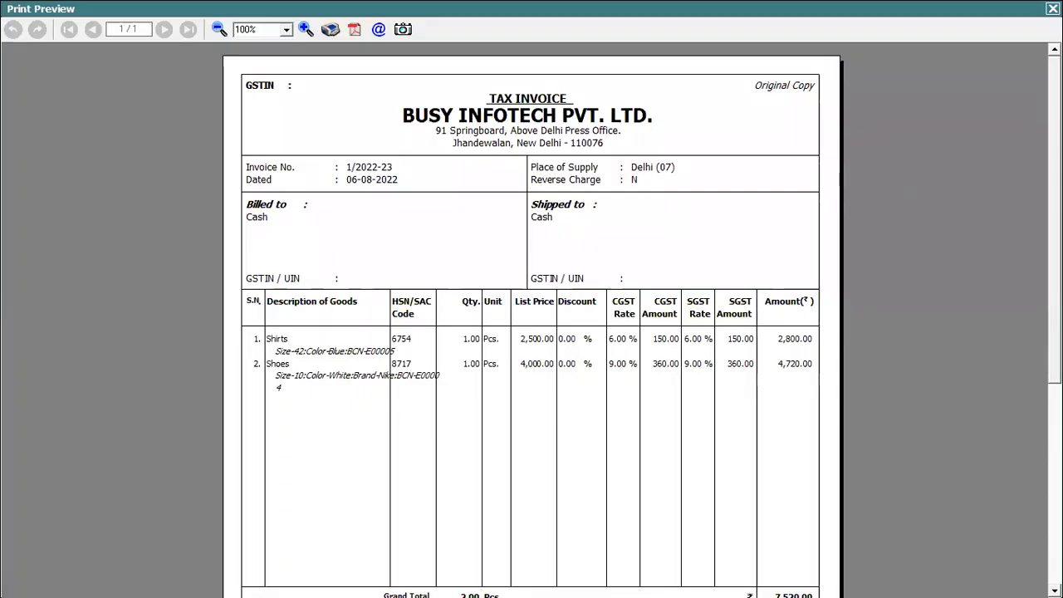
pyautogui.scroll(-5, 247, 80)
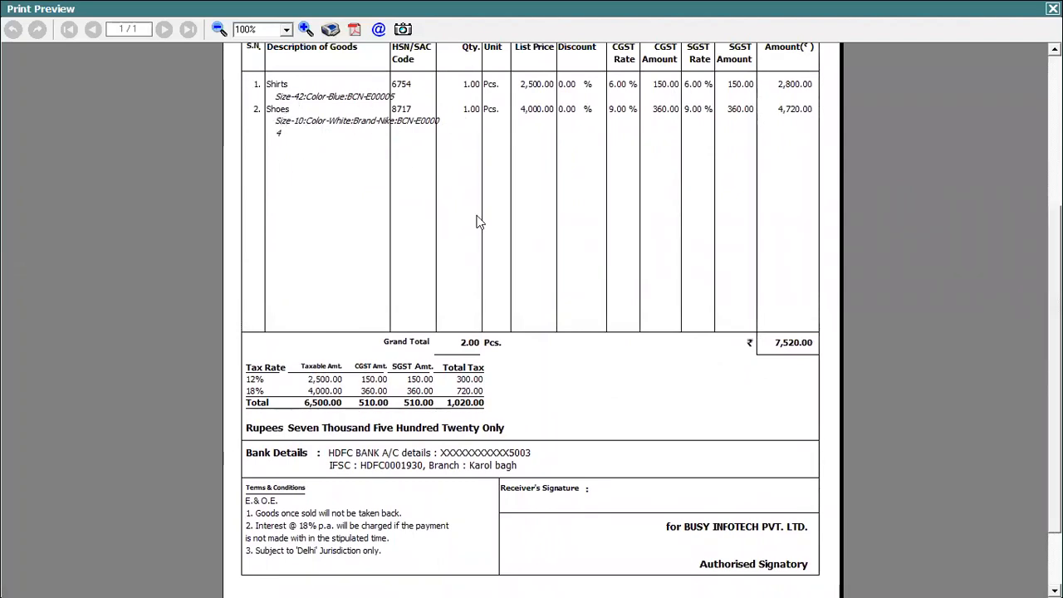
pyautogui.click(1053, 8)
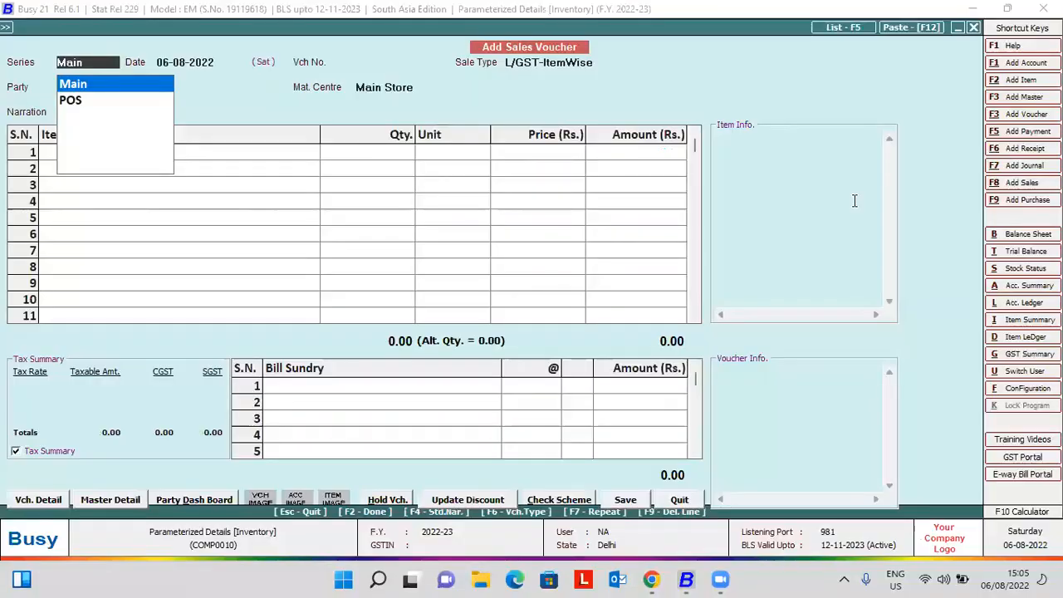
# Leave the blank sales voucher and open the saved Cash sales voucher dated 06-08-2022 for modification.
pyautogui.press('Escape')
pyautogui.press('Down')
pyautogui.press('Return')
pyautogui.press('Return')
pyautogui.press('Return')
pyautogui.press('Return')
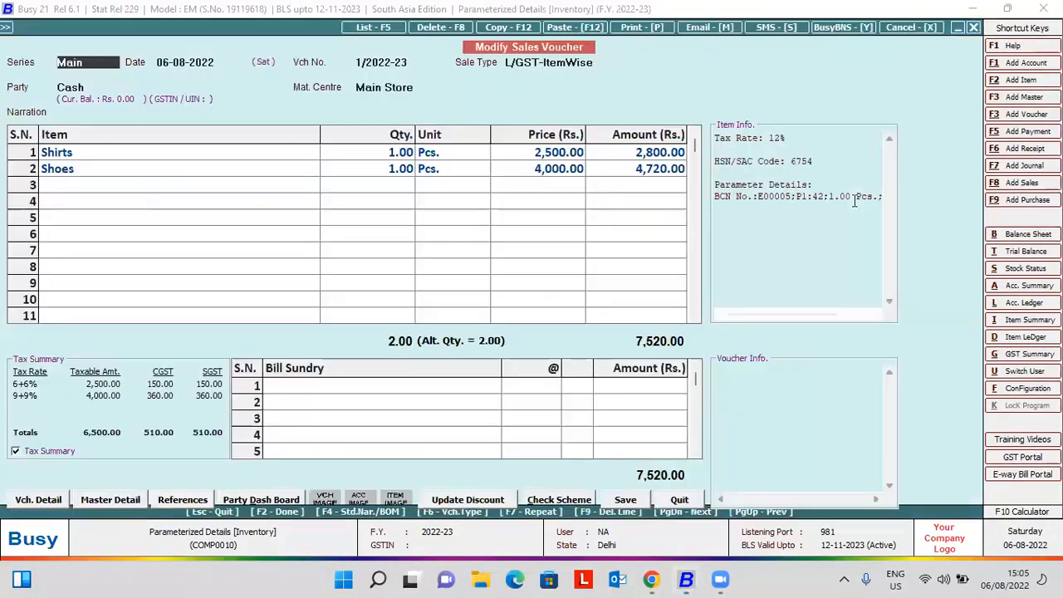
# Preview the sales voucher in the Invoice print format, check the item images, and close the preview.
pyautogui.hotkey('alt', 'p')
pyautogui.press('Return')
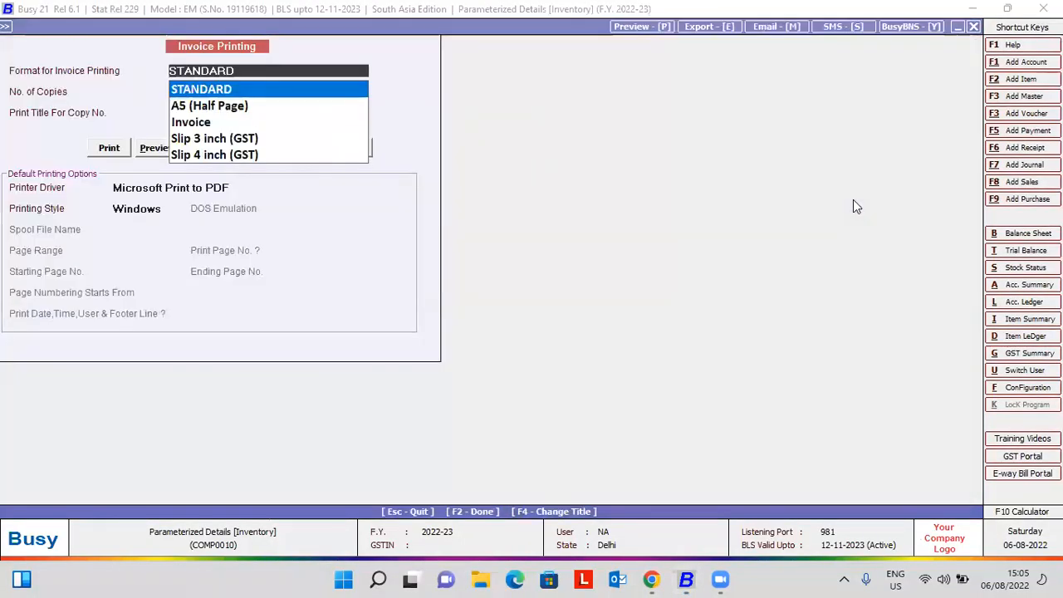
pyautogui.press('Down')
pyautogui.press('Down')
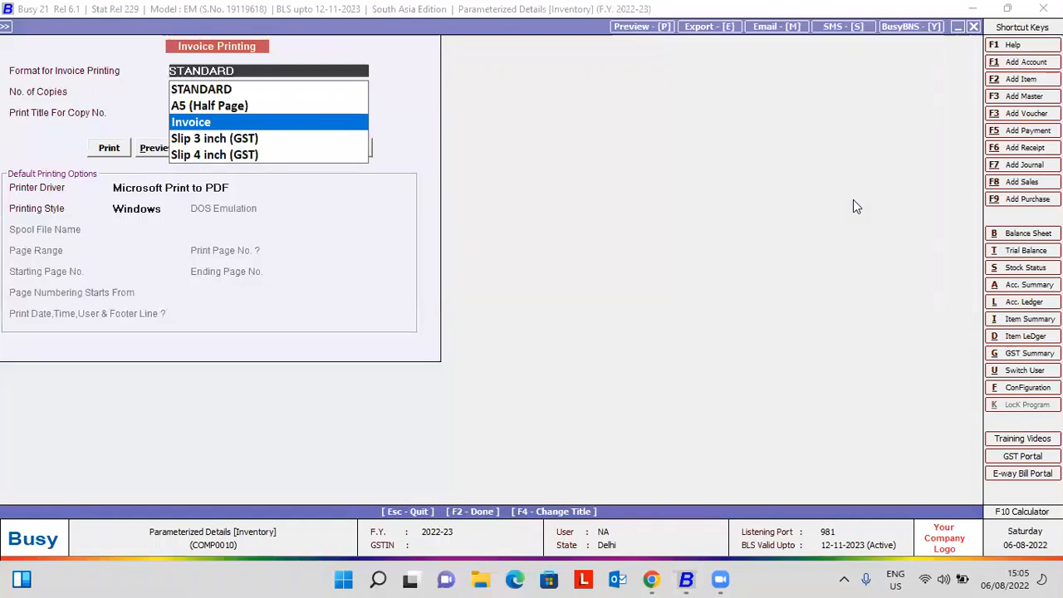
pyautogui.press('F2')
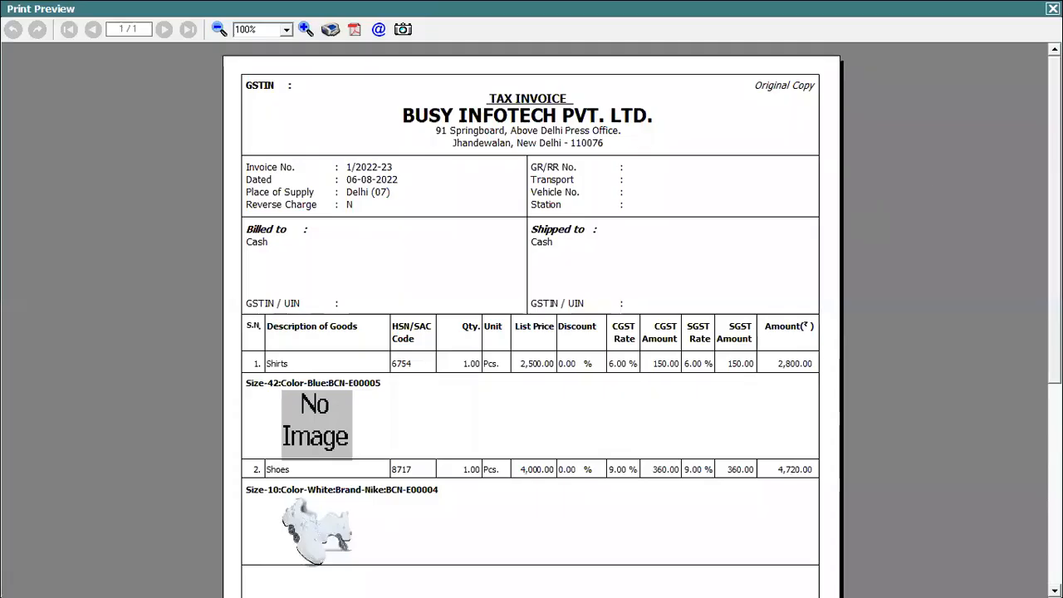
pyautogui.scroll(-5, 373, 232)
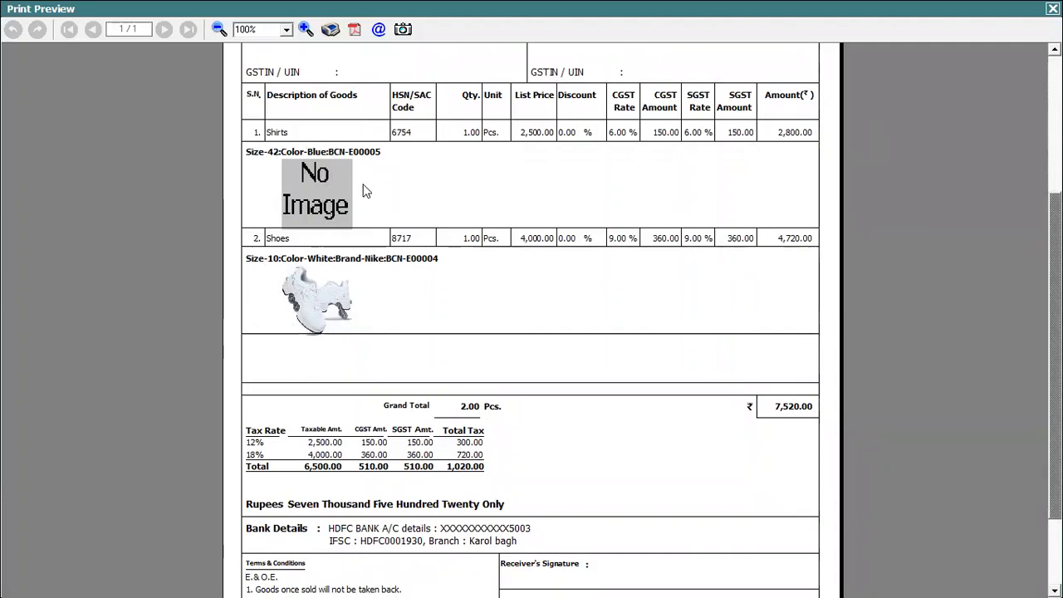
pyautogui.click(1052, 8)
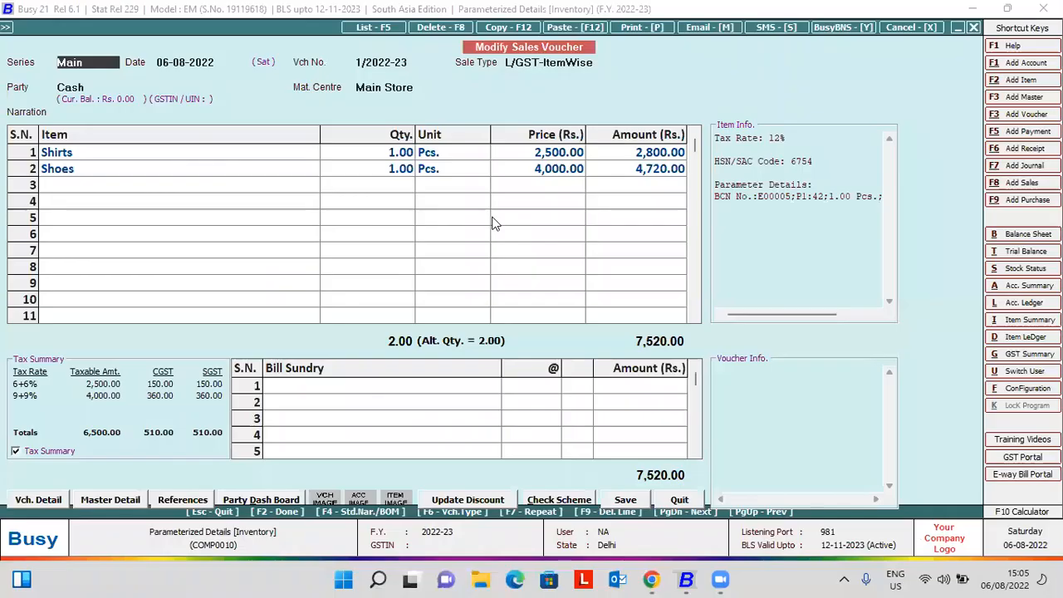
# Replace the Shirts line's parameter entry with barcode E00001, size 40, color Multi, and save the modified sales voucher.
pyautogui.click(312, 151)
pyautogui.press('Return')
pyautogui.press('Return')
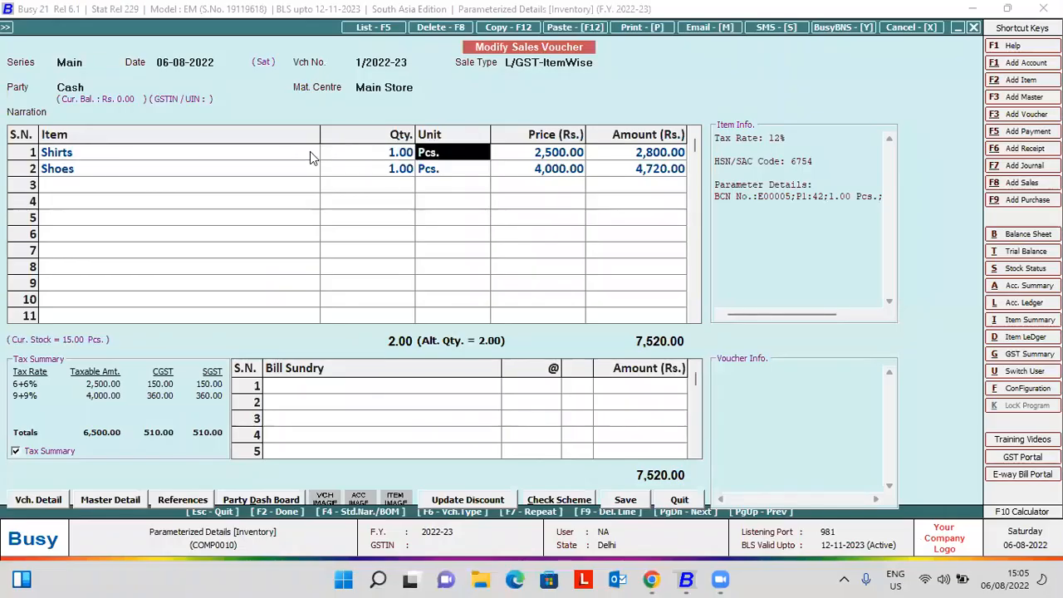
pyautogui.press('Return')
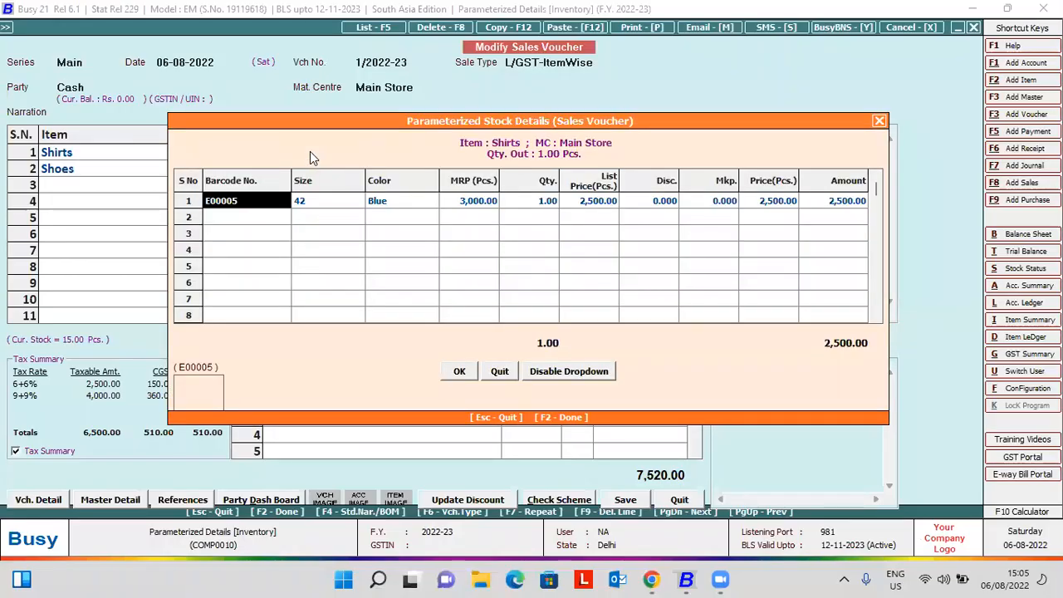
pyautogui.press('F9')
pyautogui.press('Down')
pyautogui.press('Up')
pyautogui.press('Return')
pyautogui.press('F2')
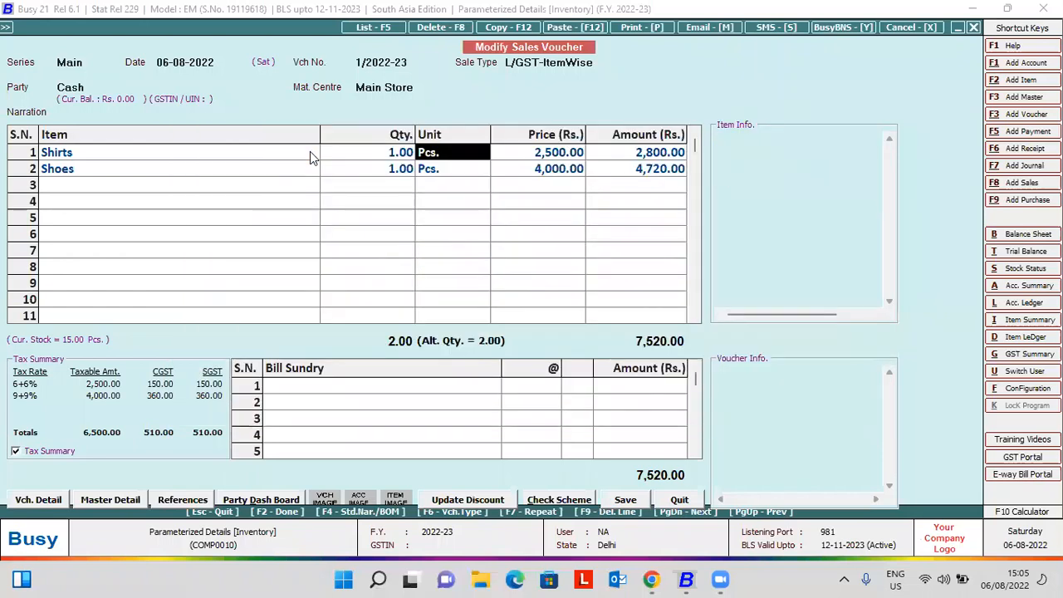
pyautogui.press('F2')
pyautogui.press('F2')
pyautogui.press('F2')
pyautogui.press('Return')
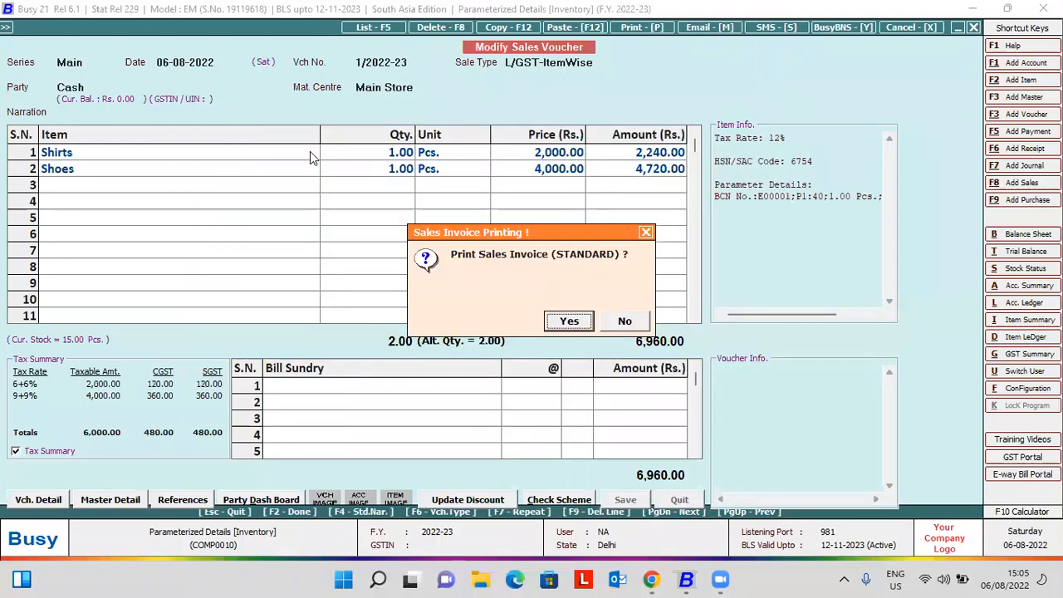
# Preview the modified sales invoice in the format with item images, check it down to the tax summary, and close the preview.
pyautogui.press('Return')
pyautogui.press('Down')
pyautogui.press('Down')
pyautogui.press('Return')
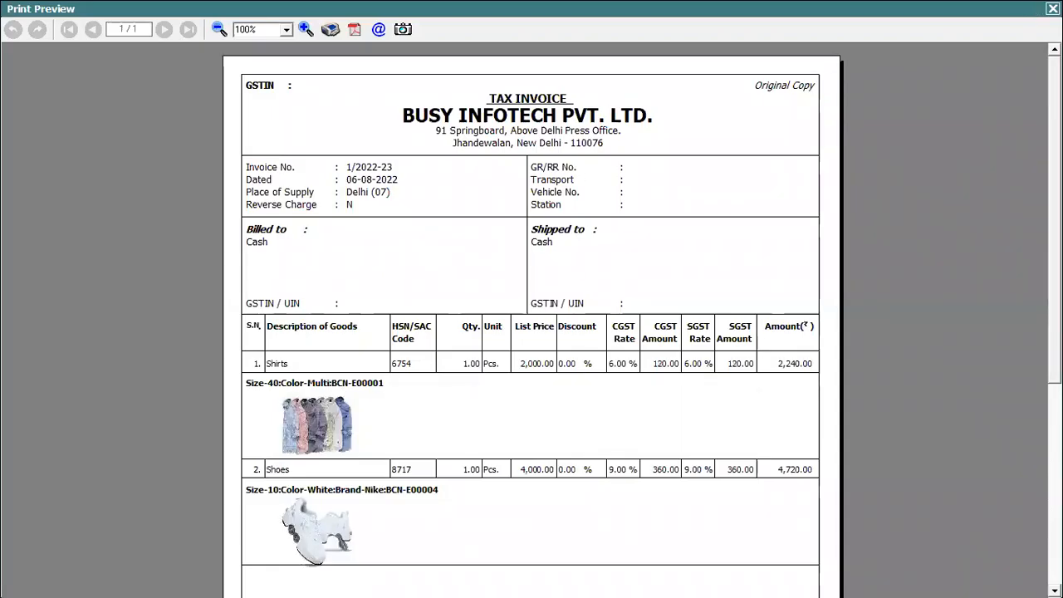
pyautogui.scroll(-3, 542, 233)
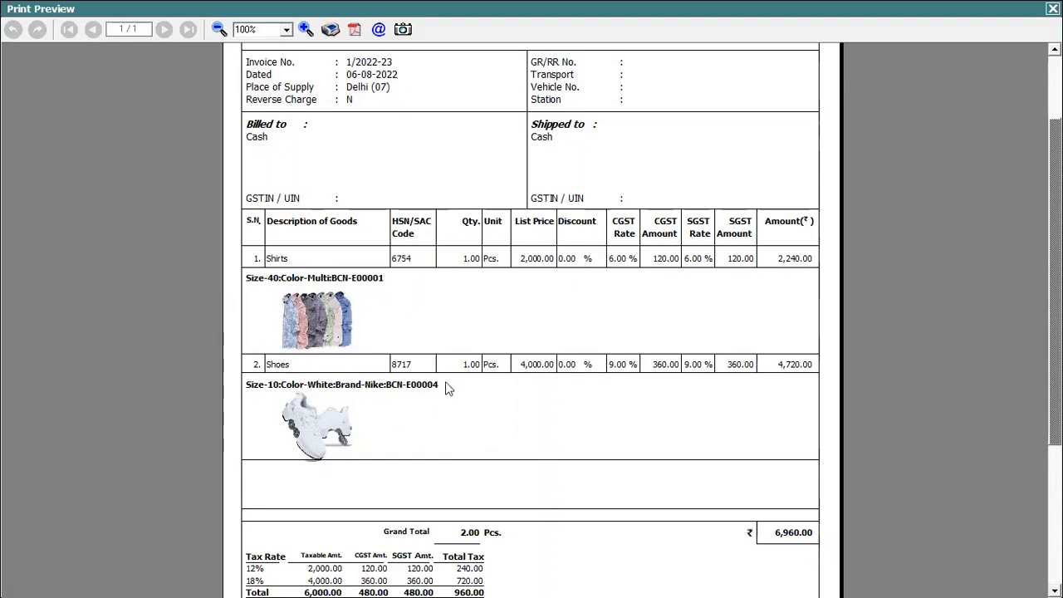
pyautogui.scroll(-5, 449, 389)
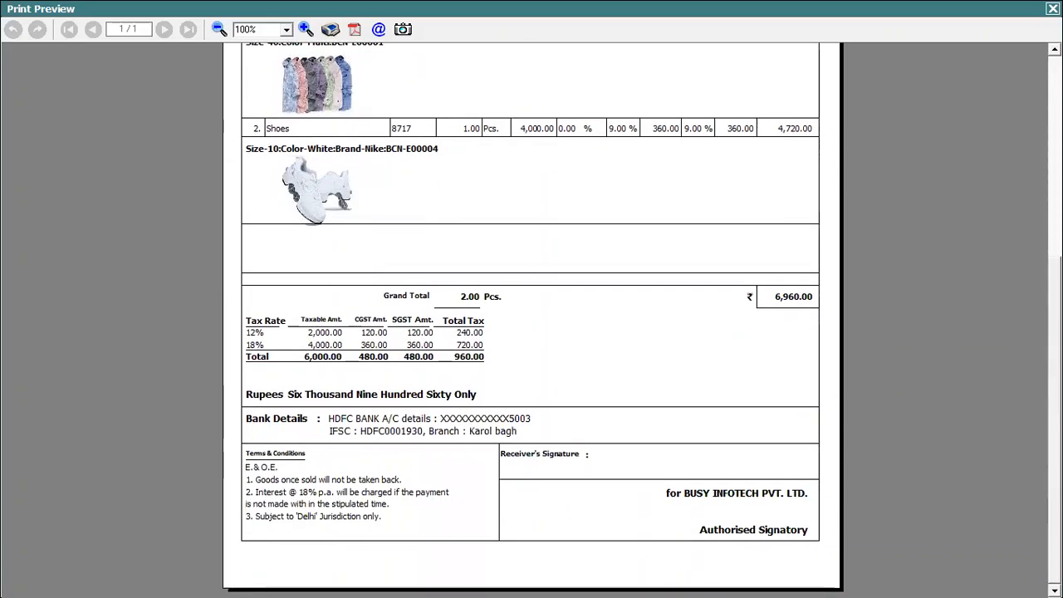
pyautogui.scroll(6, 531, 320)
pyautogui.scroll(1, 531, 316)
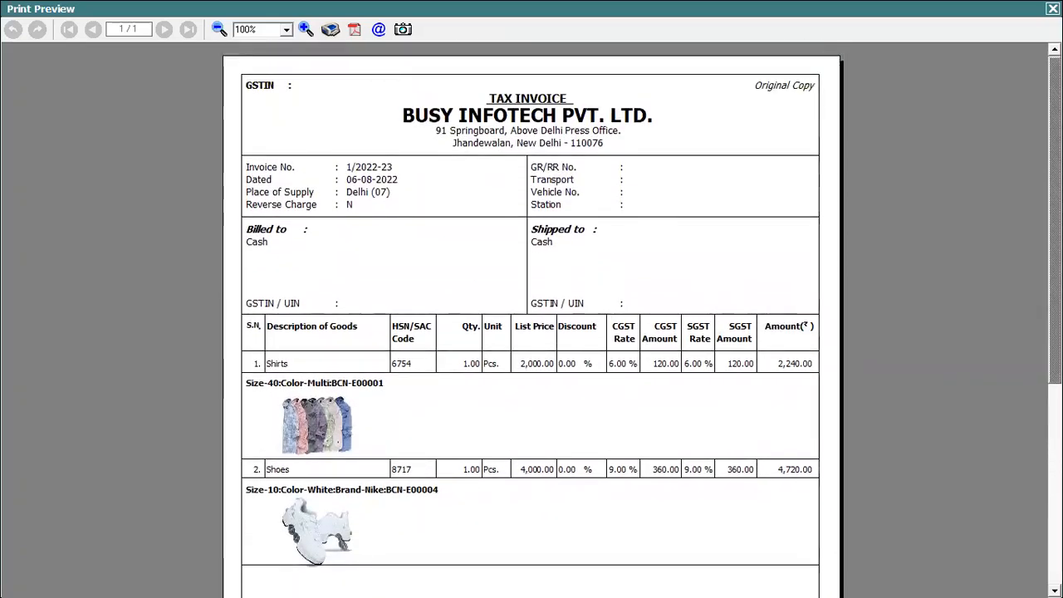
pyautogui.click(1052, 9)
# Leave voucher modification and start a new sales voucher in the POS series.
pyautogui.press('Escape')
pyautogui.press('Escape')
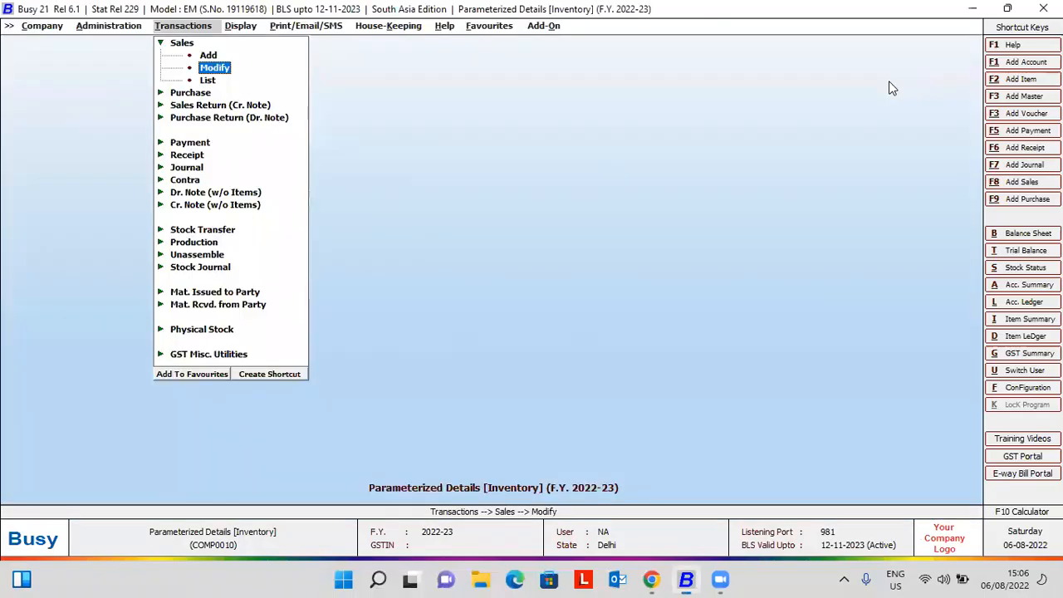
pyautogui.press('Return')
pyautogui.press('Return')
pyautogui.press('Right')
pyautogui.press('Return')
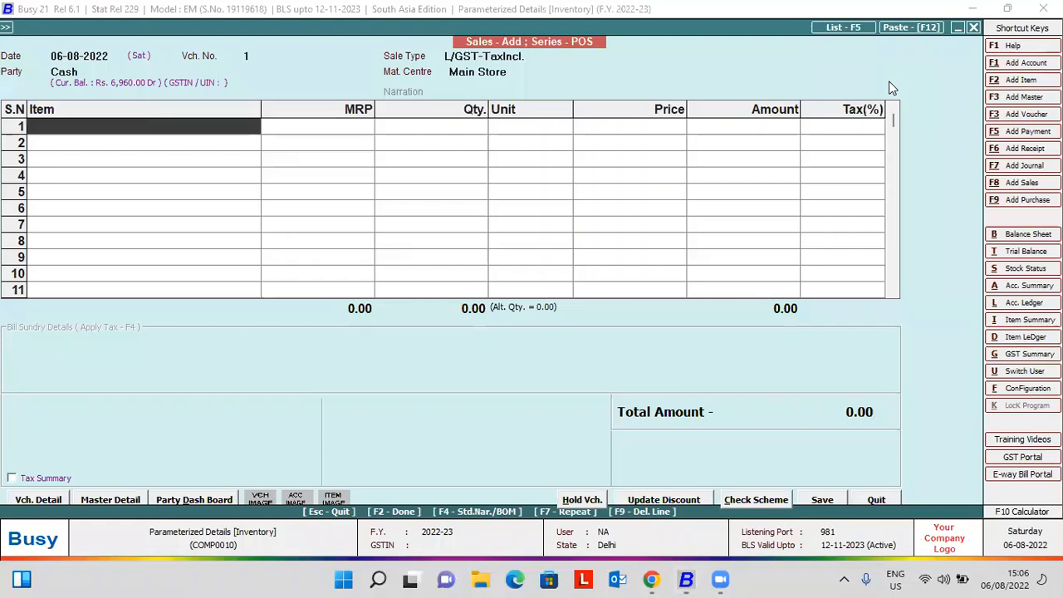
# Add Shirts by barcode E00002 and Shoes by barcode E00004 to the POS voucher, and save it.
pyautogui.write('e00002')
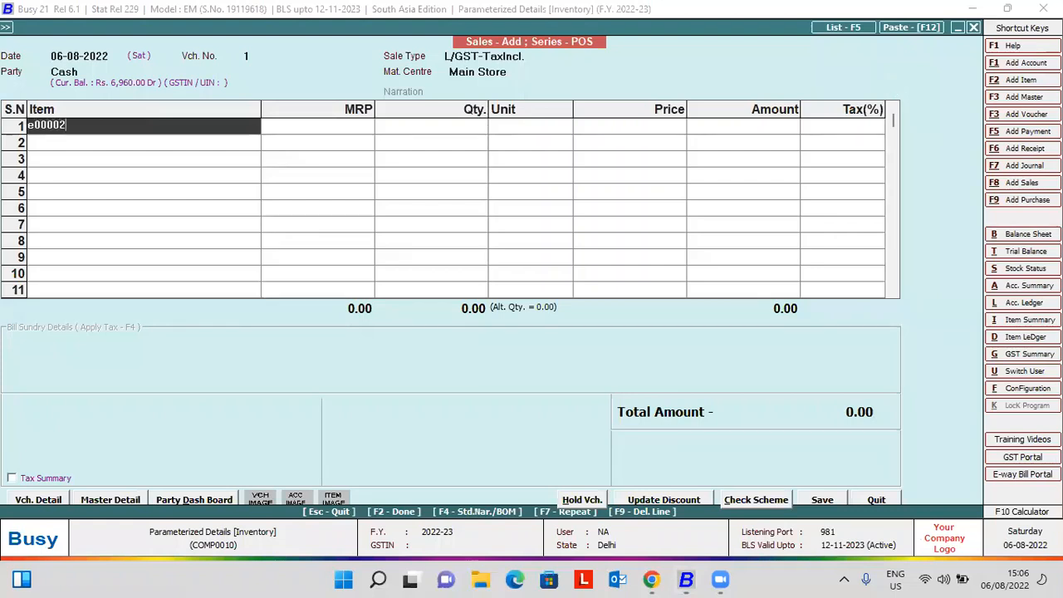
pyautogui.press('Return')
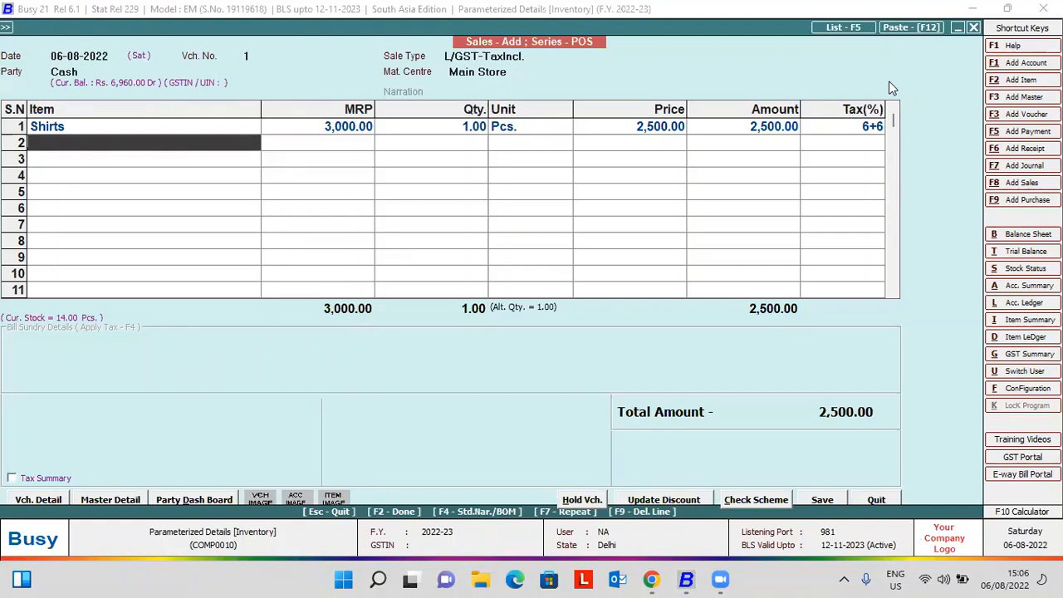
pyautogui.write('e000')
pyautogui.write('03')
pyautogui.press('Return')
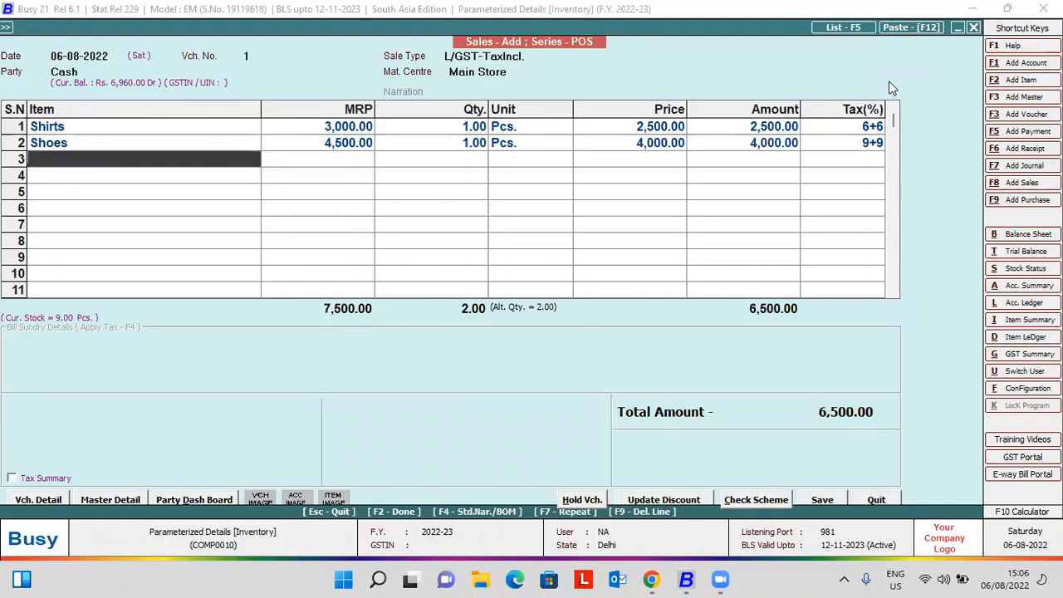
pyautogui.press('F2')
pyautogui.press('Return')
# Preview the POS sales invoice in the format with item images, check its item parameters and tax summary, and close the preview.
pyautogui.press('Return')
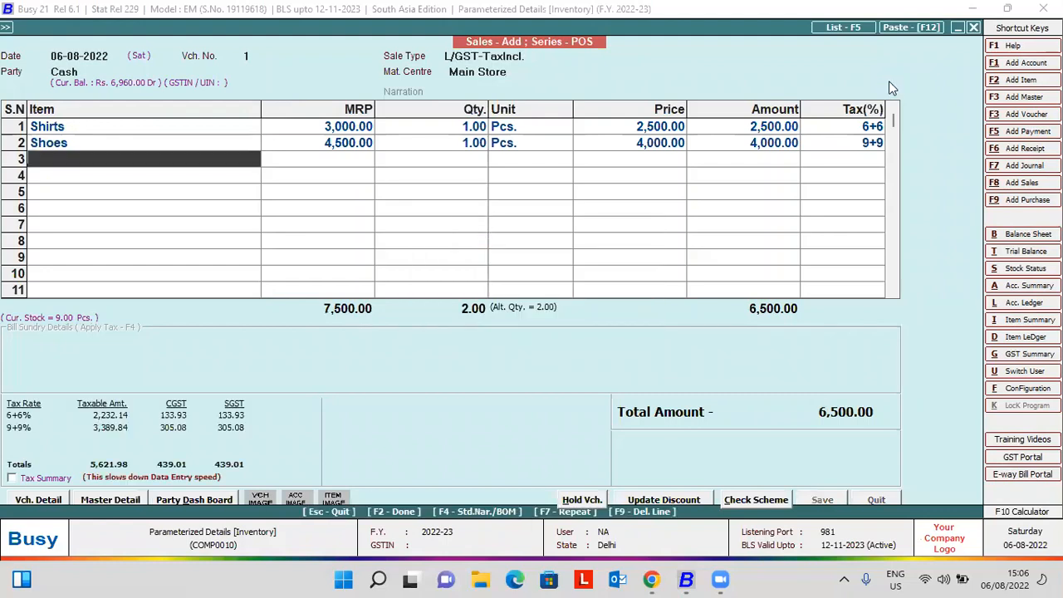
pyautogui.press('Down')
pyautogui.press('Down')
pyautogui.press('Return')
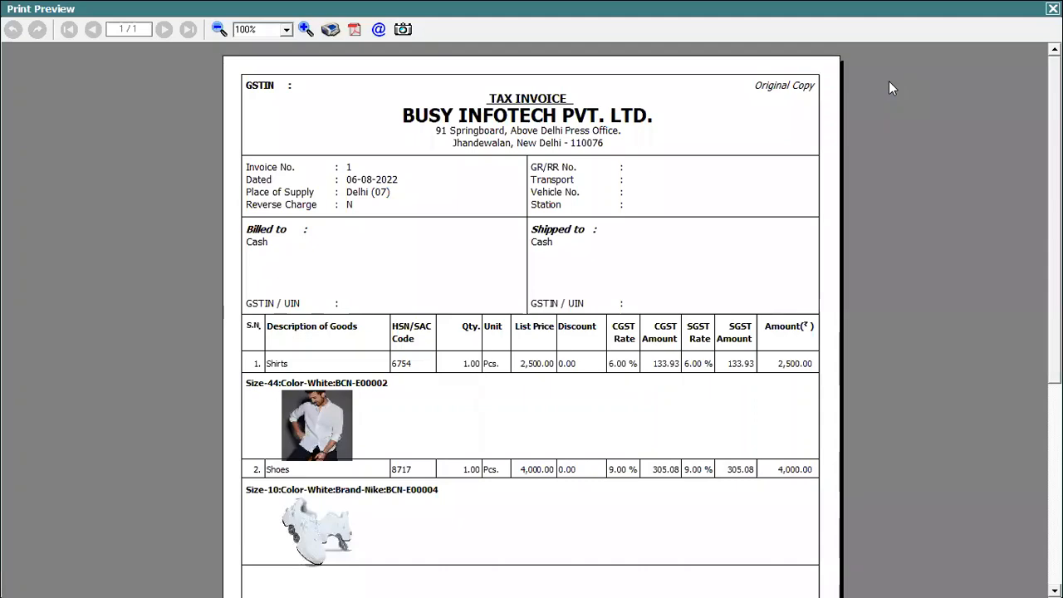
pyautogui.scroll(-5, 531, 324)
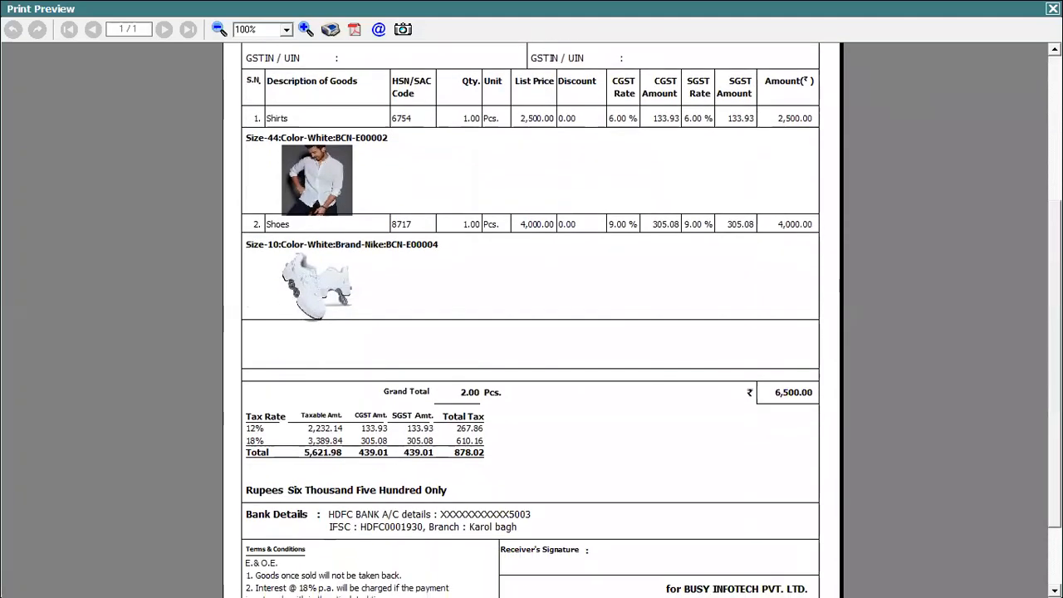
pyautogui.scroll(5, 532, 324)
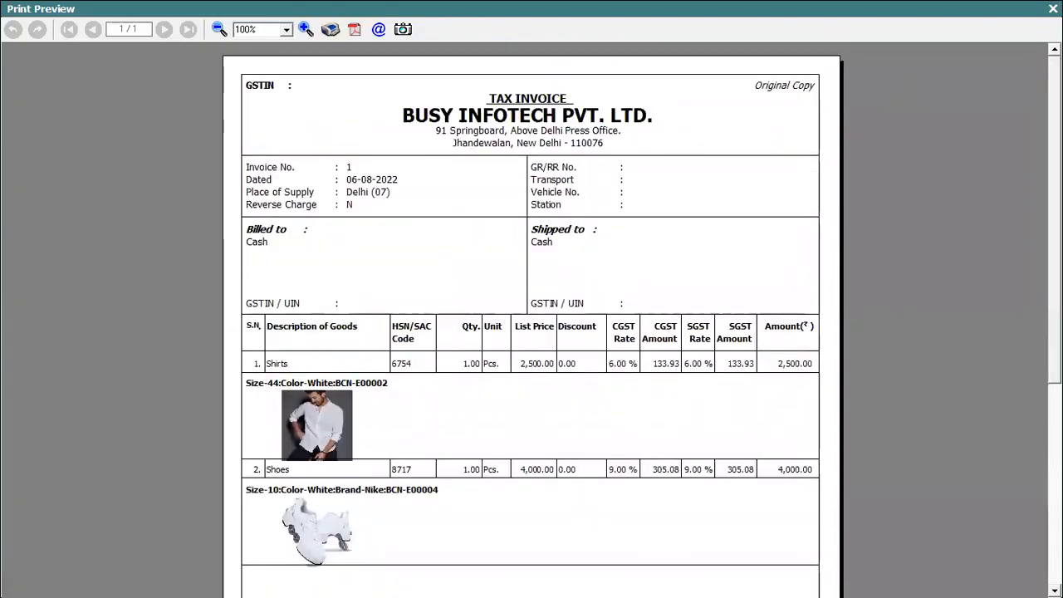
pyautogui.click(1052, 8)
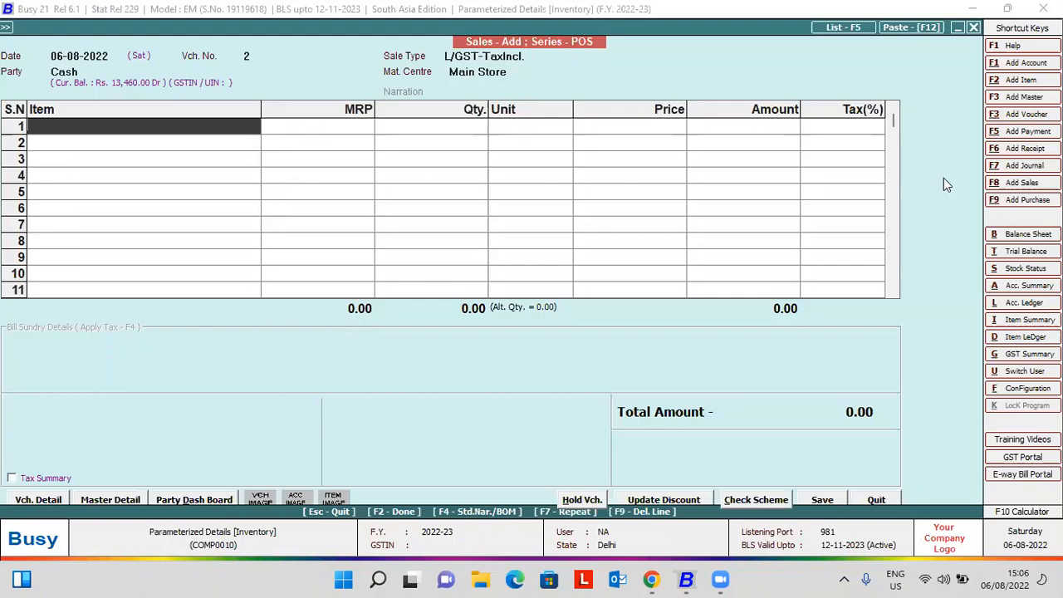
# Leave the blank POS voucher and expand the parameter-wise reports.
pyautogui.press('Escape')
pyautogui.press('Escape')
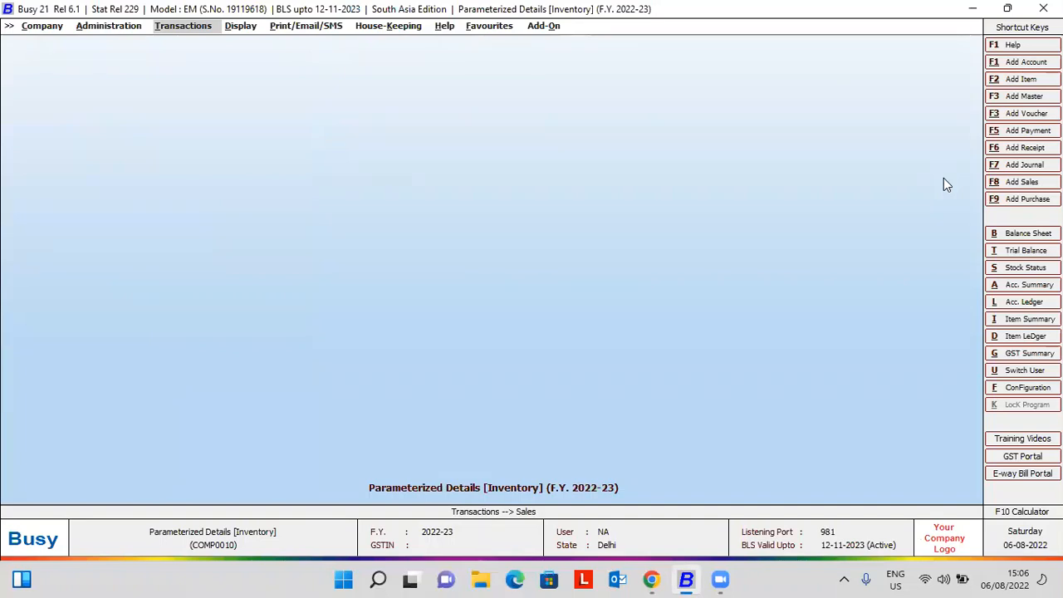
pyautogui.press('Right')
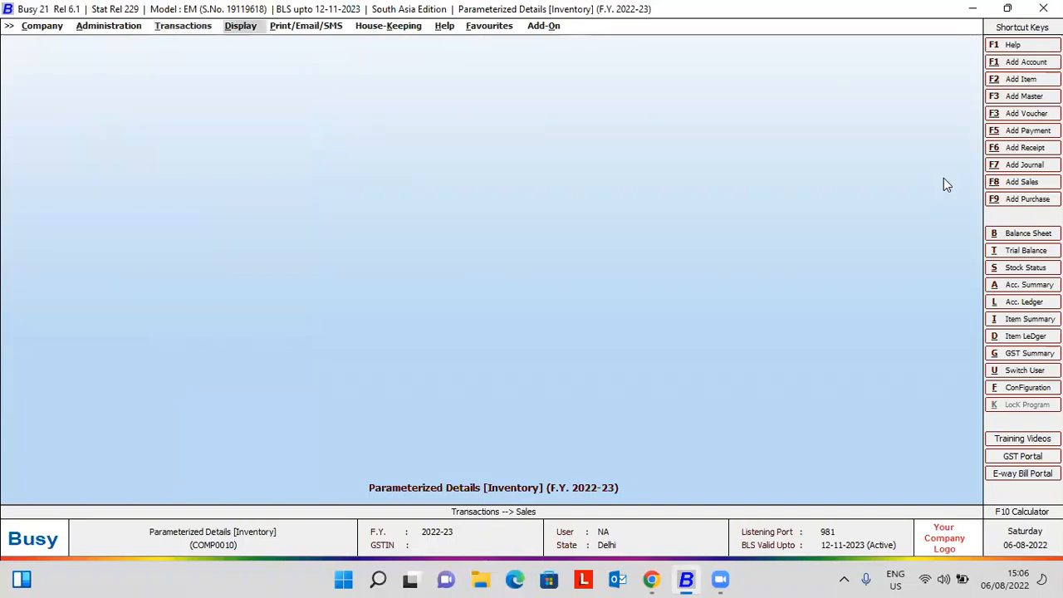
pyautogui.press('Return')
pyautogui.press('Down')
pyautogui.press('Down')
pyautogui.press('Down')
pyautogui.press('Down')
pyautogui.press('Down')
pyautogui.press('Down')
pyautogui.press('Down')
pyautogui.press('Down')
pyautogui.press('Down')
pyautogui.press('Down')
pyautogui.press('Down')
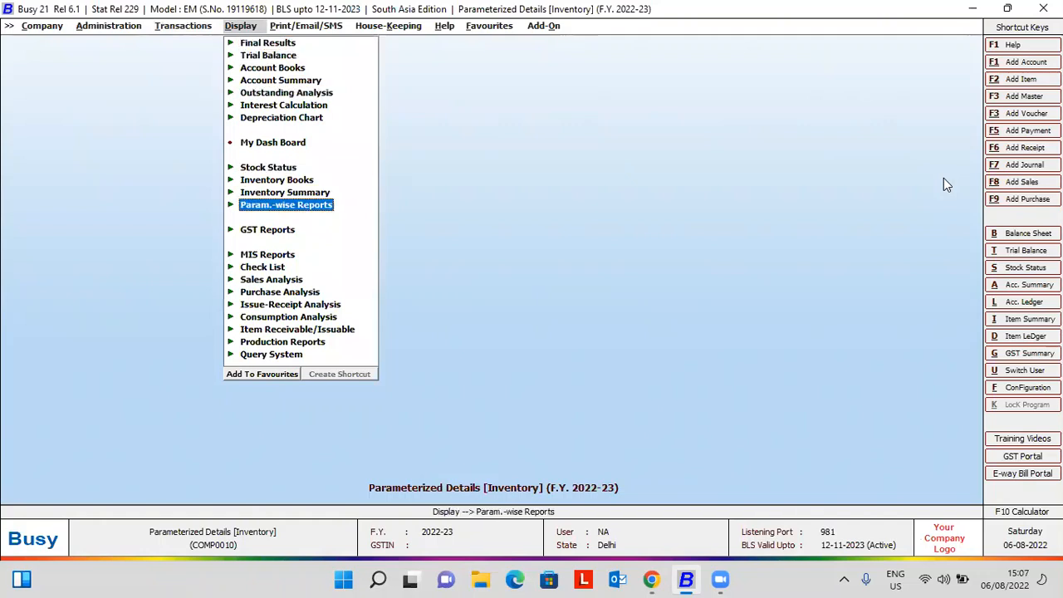
pyautogui.press('Return')
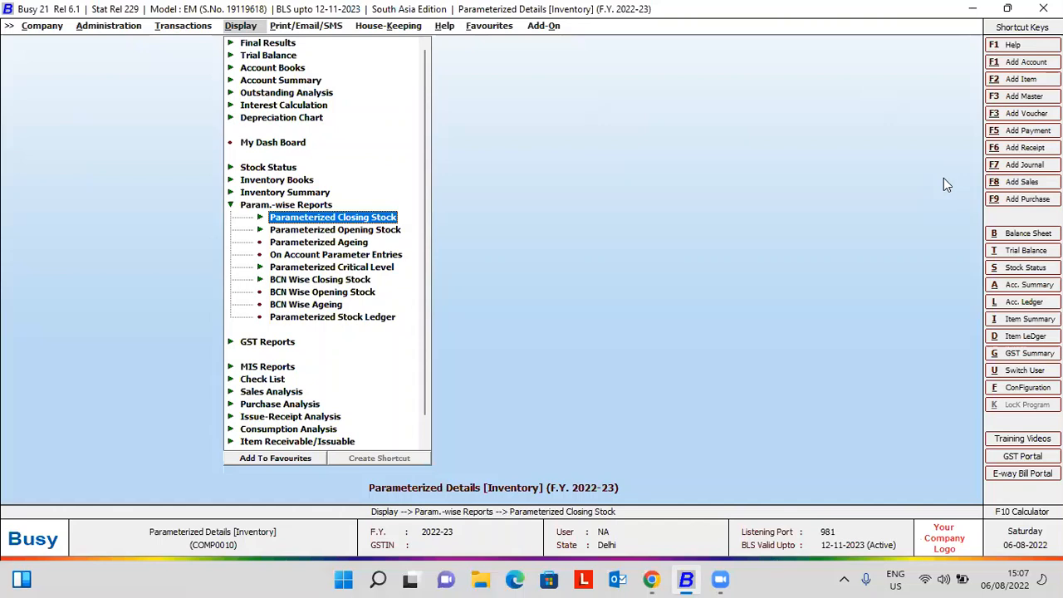
pyautogui.press('Up')
pyautogui.press('Up')
pyautogui.press('Up')
pyautogui.press('Up')
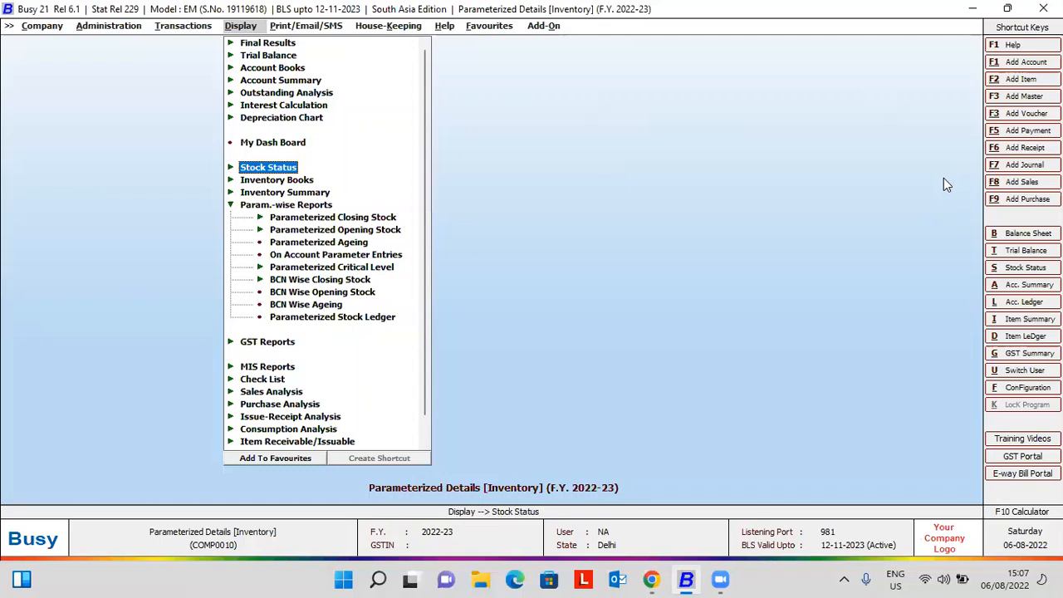
pyautogui.press('Down')
pyautogui.press('Down')
pyautogui.press('Down')
pyautogui.press('Down')
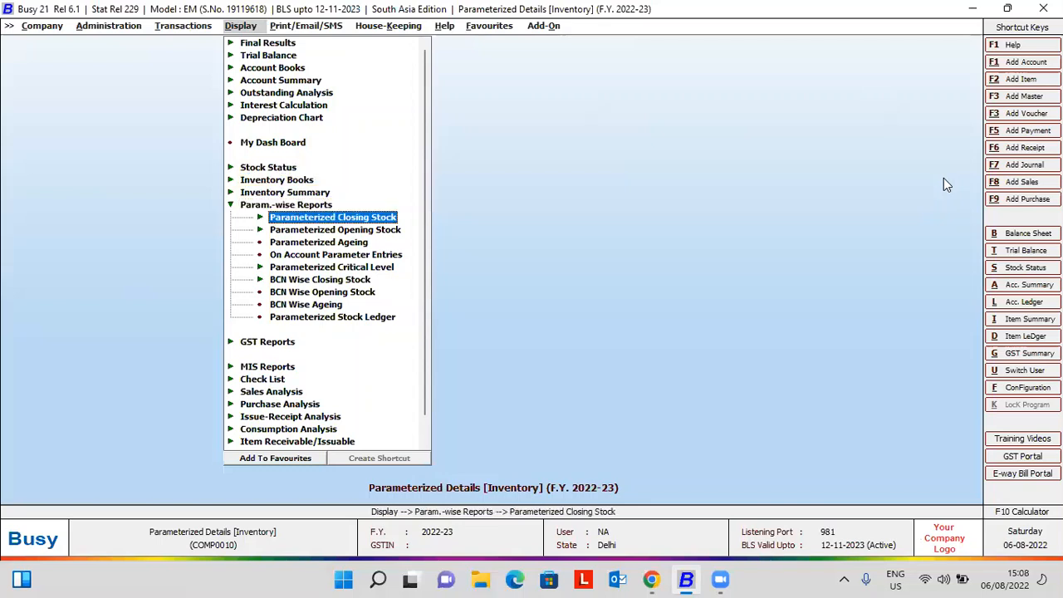
# Open the Balances Only version of the Parameterized Closing Stock report.
pyautogui.press('Return')
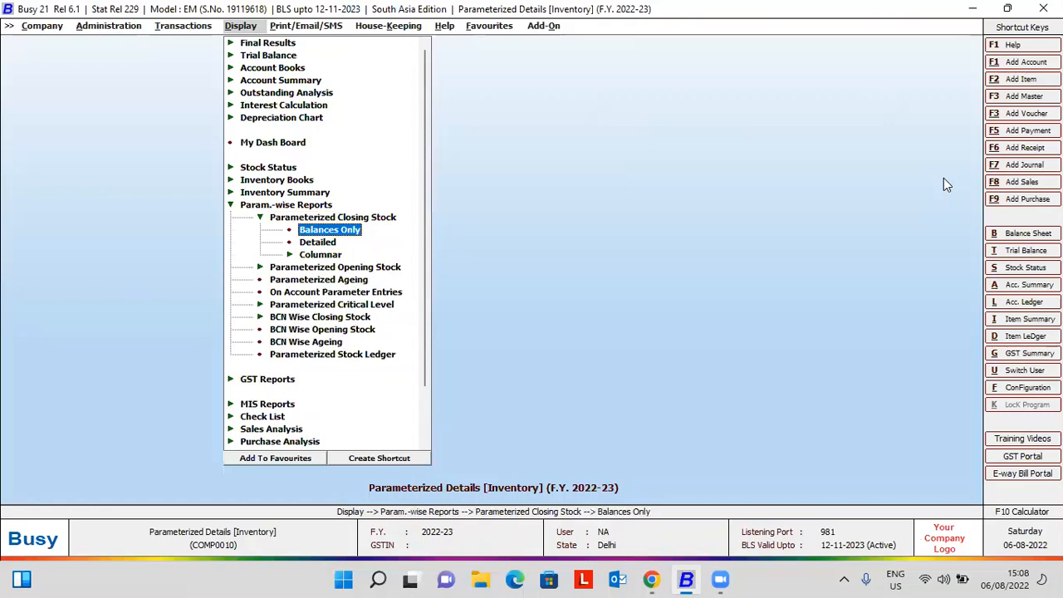
pyautogui.press('Return')
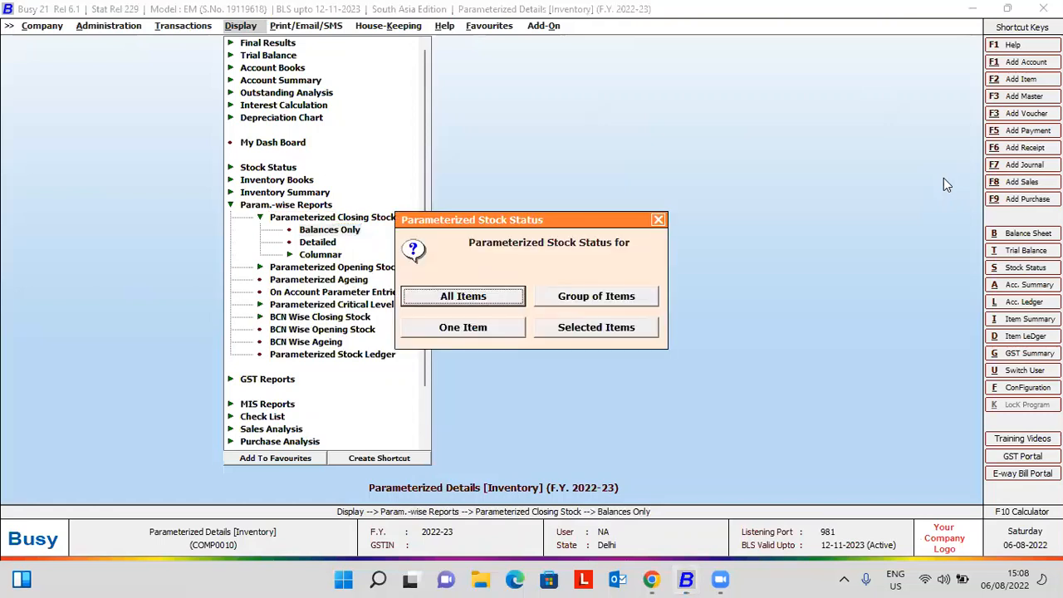
pyautogui.press('Right')
pyautogui.press('Return')
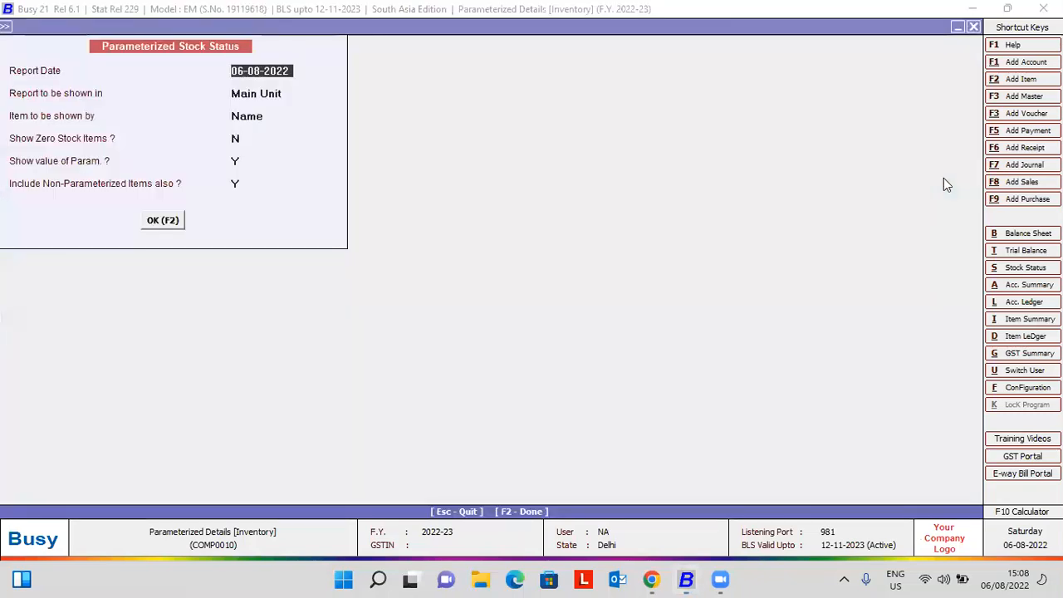
pyautogui.press('Escape')
# Display the parameterized stock status for the Footwear item group as on 06-08-2022, in Main Unit, with parameter values.
pyautogui.press('Right')
pyautogui.press('Return')
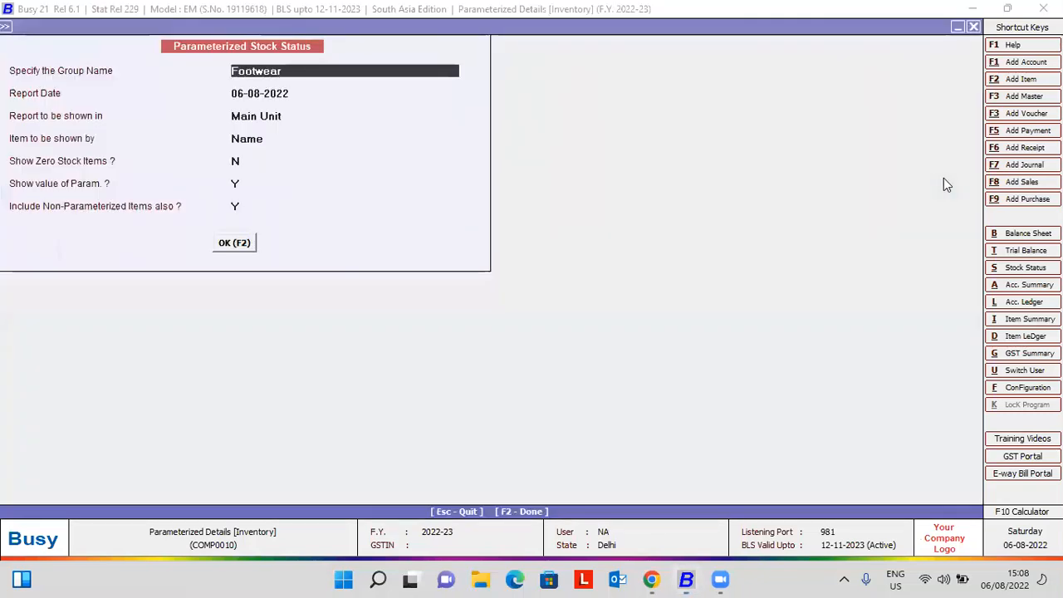
pyautogui.press('Return')
pyautogui.press('Return')
pyautogui.press('Return')
pyautogui.press('Return')
pyautogui.press('Return')
pyautogui.press('Return')
pyautogui.press('Return')
pyautogui.press('F2')
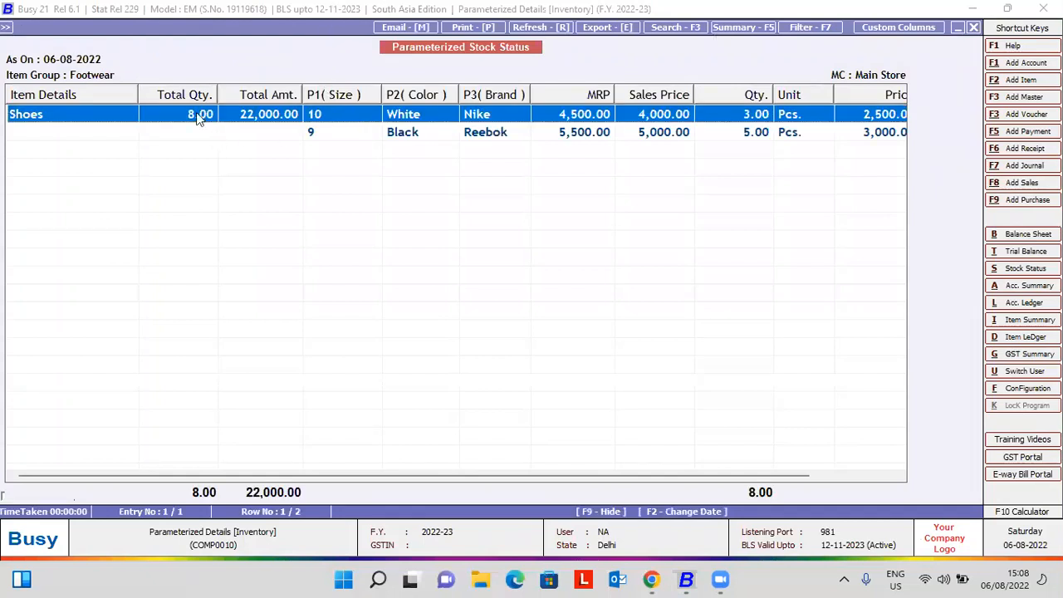
# Narrow the Item Details and Size columns of the Footwear stock report and check the Price and Amount columns.
pyautogui.moveTo(137, 95); pyautogui.dragTo(85, 95)
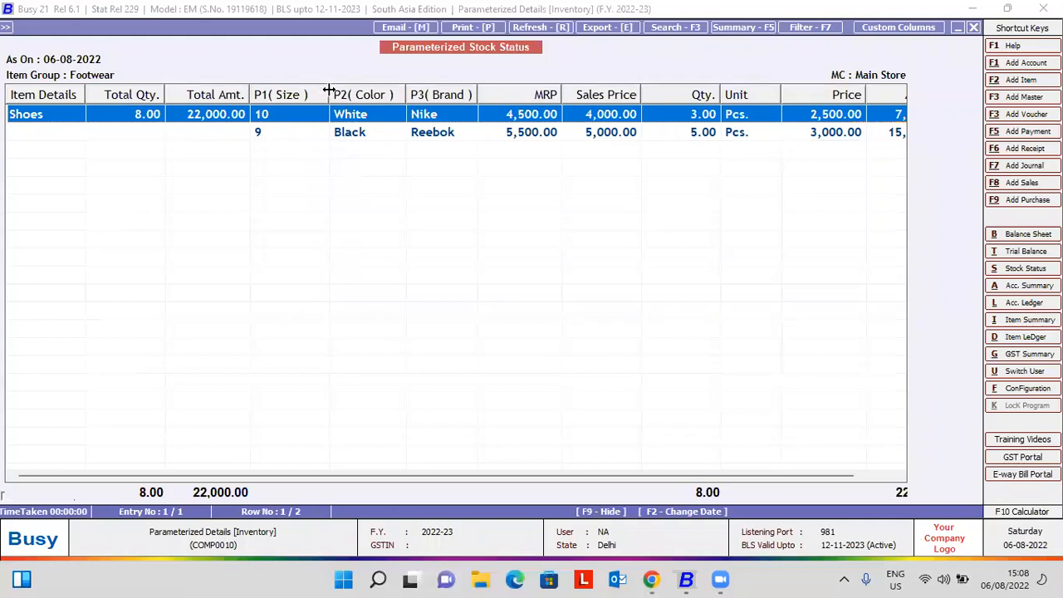
pyautogui.moveTo(322, 90); pyautogui.dragTo(306, 93)
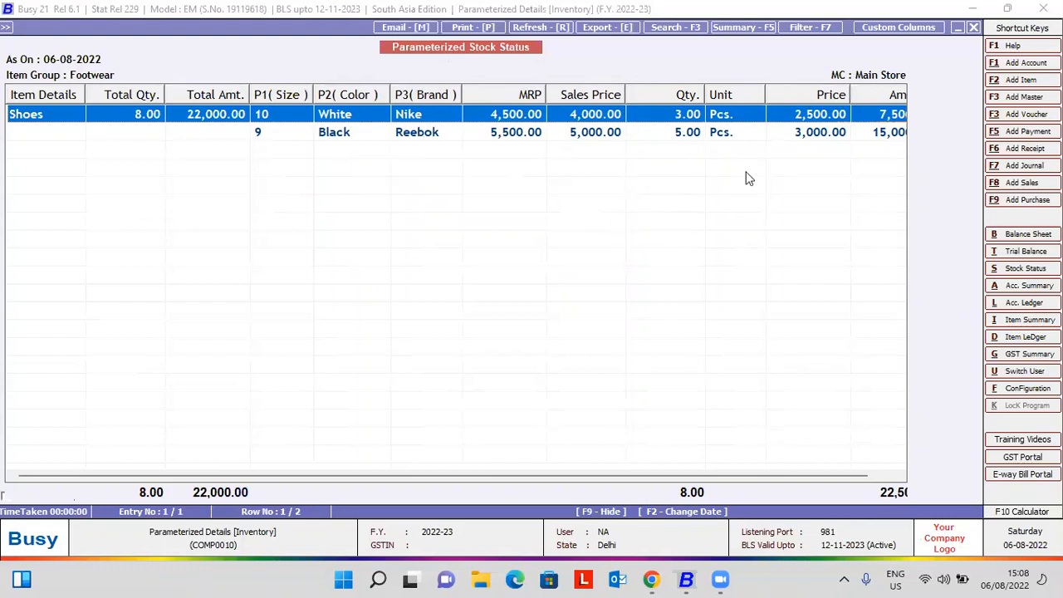
pyautogui.click(901, 475)
pyautogui.click(901, 475)
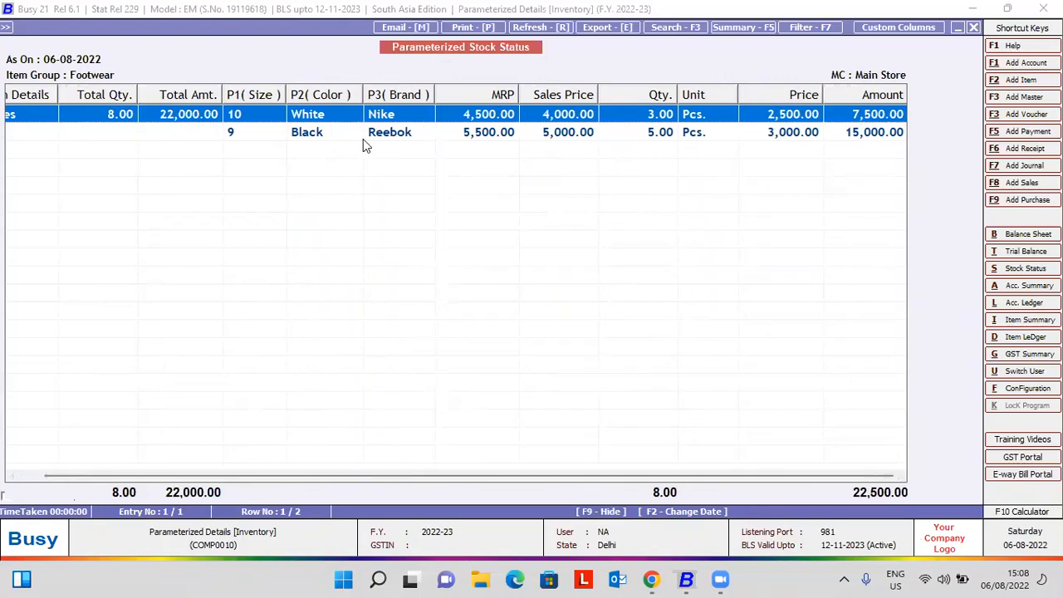
# Display the parameterized stock status for the Garments item group.
pyautogui.press('Escape')
pyautogui.write('gar')
pyautogui.press('Return')
pyautogui.press('F2')
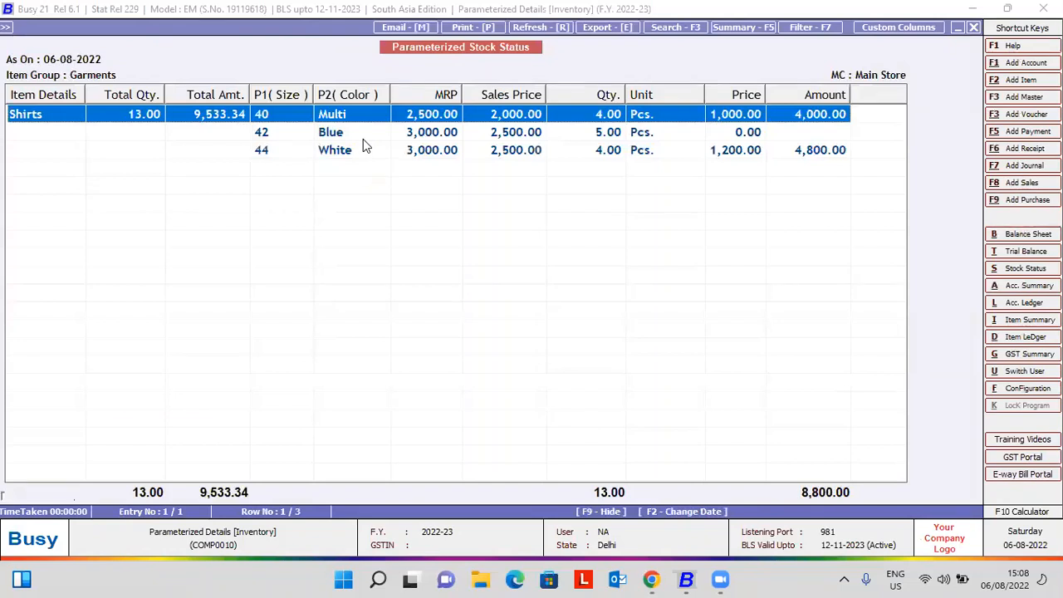
# Go through the Shirts stock rows by size and color, and leave the stock status report.
pyautogui.press('Down')
pyautogui.press('Down')
pyautogui.press('Up')
pyautogui.press('Up')
pyautogui.press('Escape')
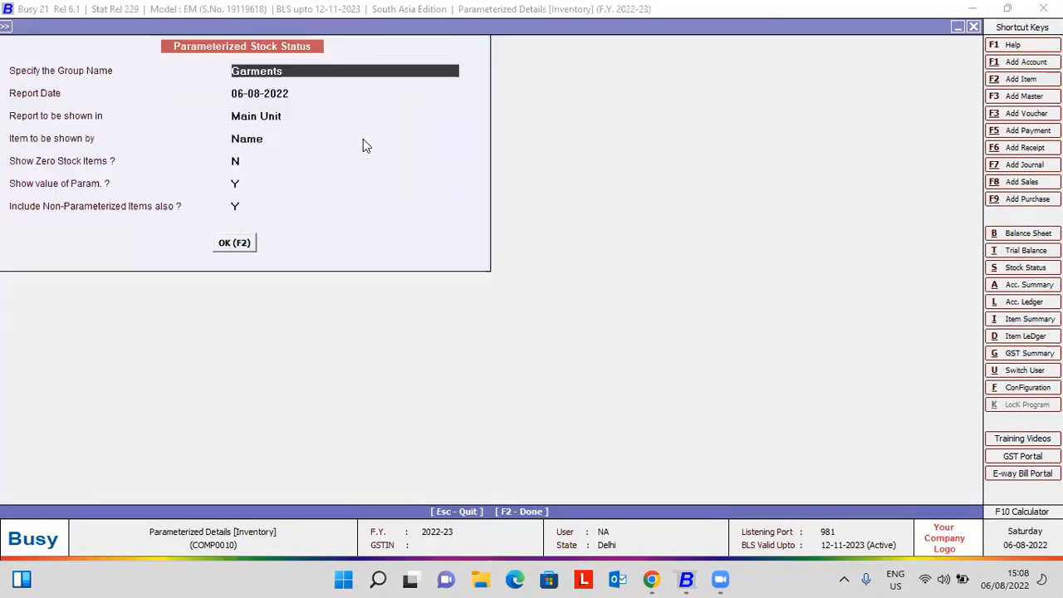
pyautogui.press('Escape')
pyautogui.press('Escape')
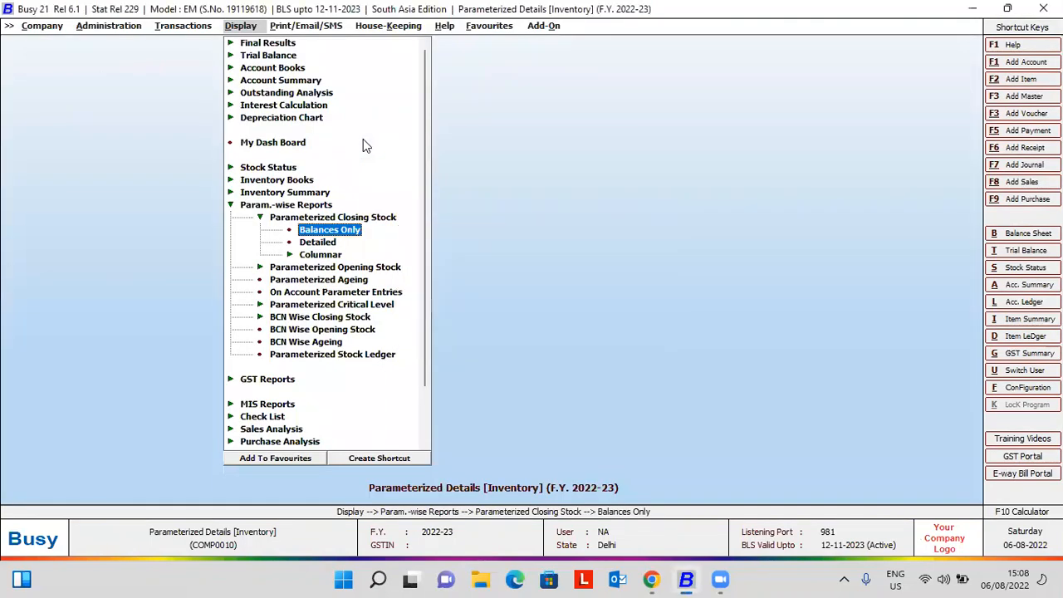
# Display the detailed parameterized stock report for all items from 01-04-2022 to 06-08-2022, in Main Unit without parameter values, and close it.
pyautogui.press('Down')
pyautogui.press('Return')
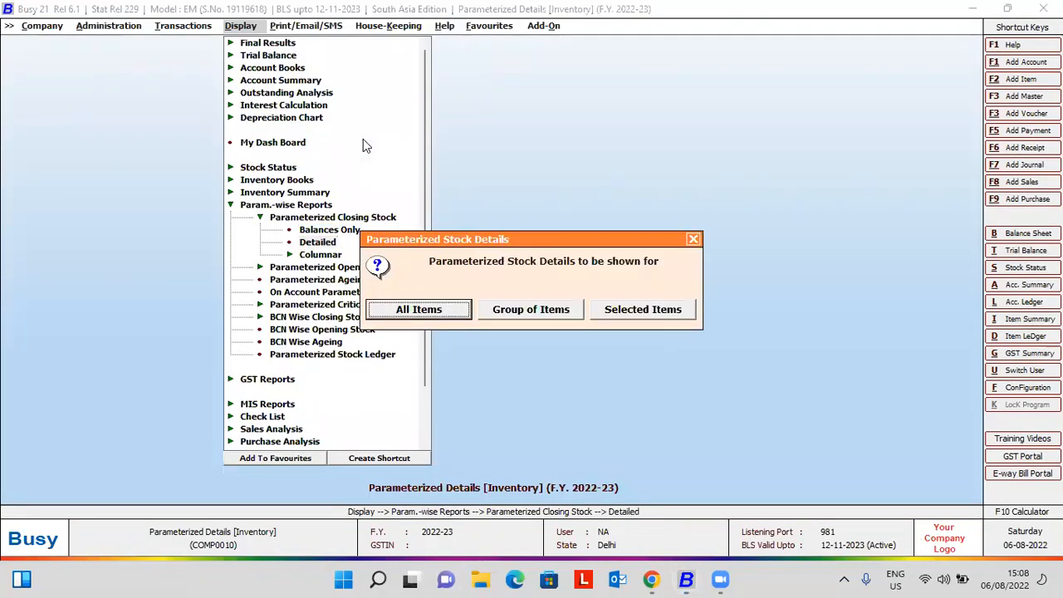
pyautogui.press('Return')
pyautogui.press('Return')
pyautogui.press('Return')
pyautogui.press('Return')
pyautogui.press('Return')
pyautogui.press('Return')
pyautogui.press('Return')
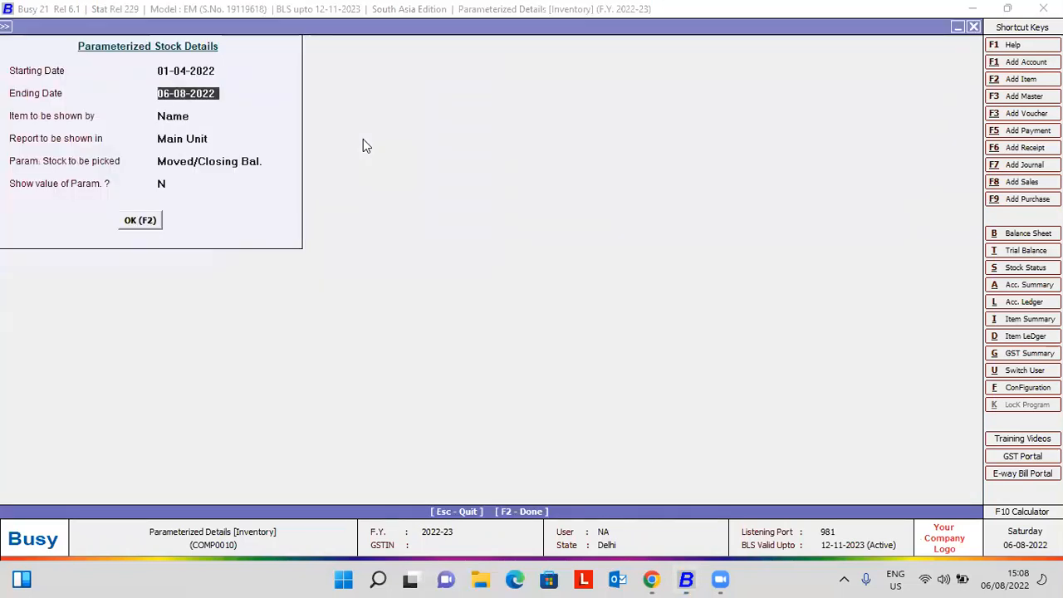
pyautogui.press('Return')
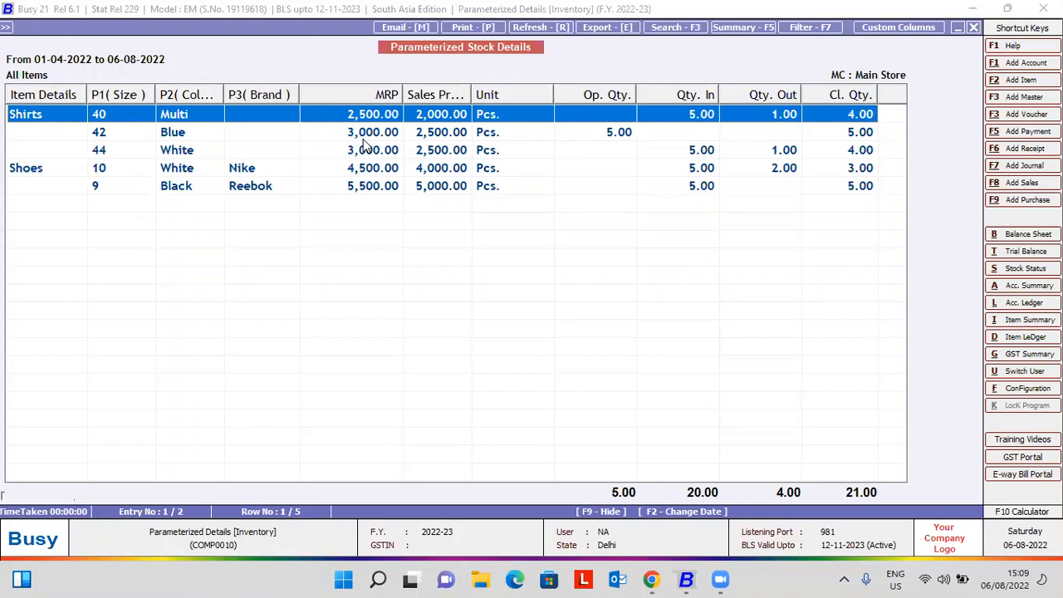
pyautogui.press('Escape')
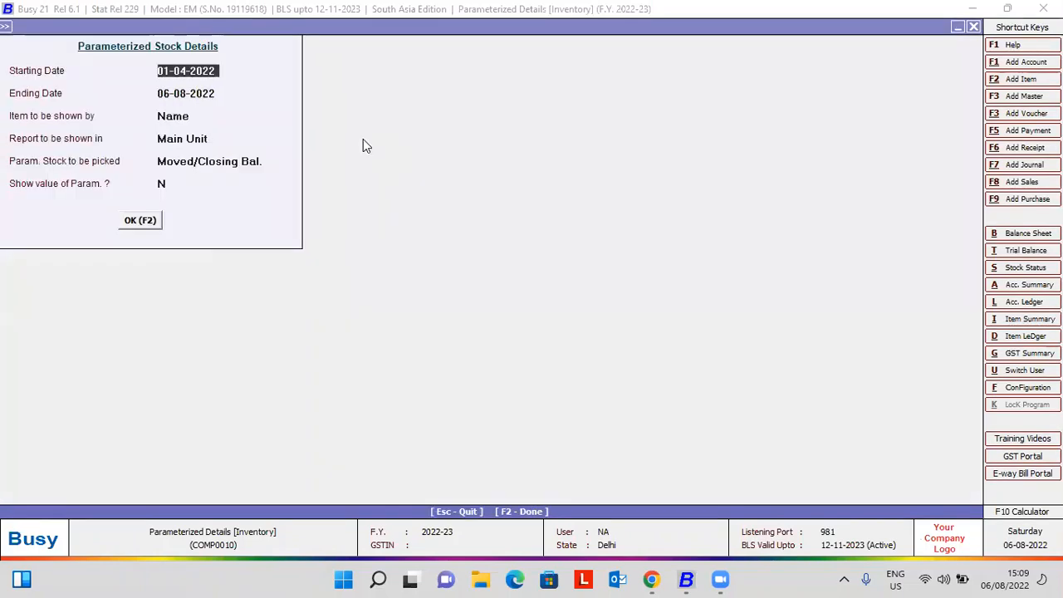
pyautogui.press('Escape')
pyautogui.press('Escape')
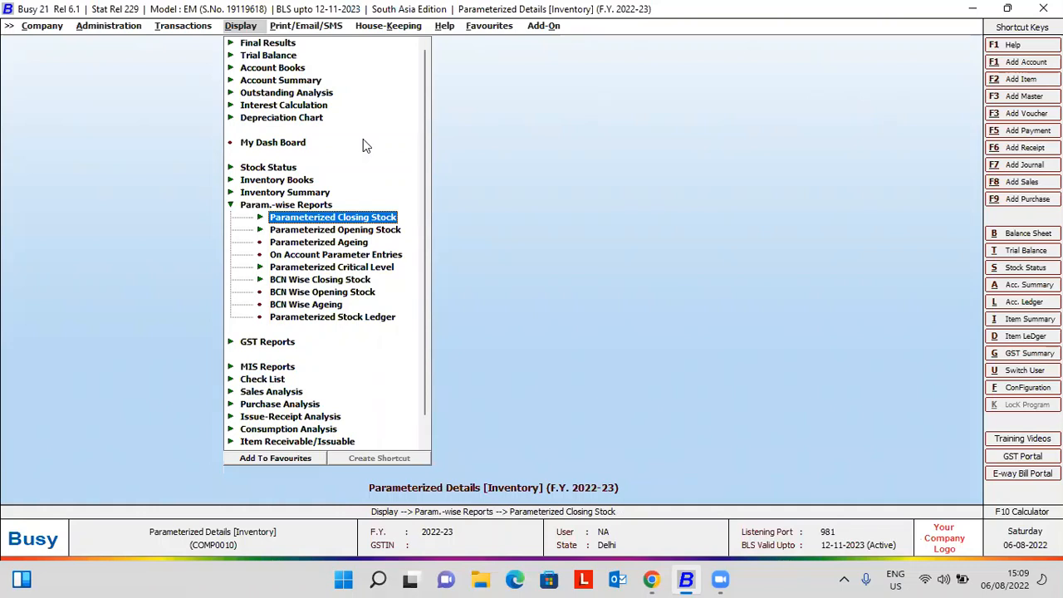
# Display the parameterized stock ageing analysis for the Garments group from 01-04-2022 to 06-08-2022, in Main Unit, and close it.
pyautogui.press('Down')
pyautogui.press('Down')
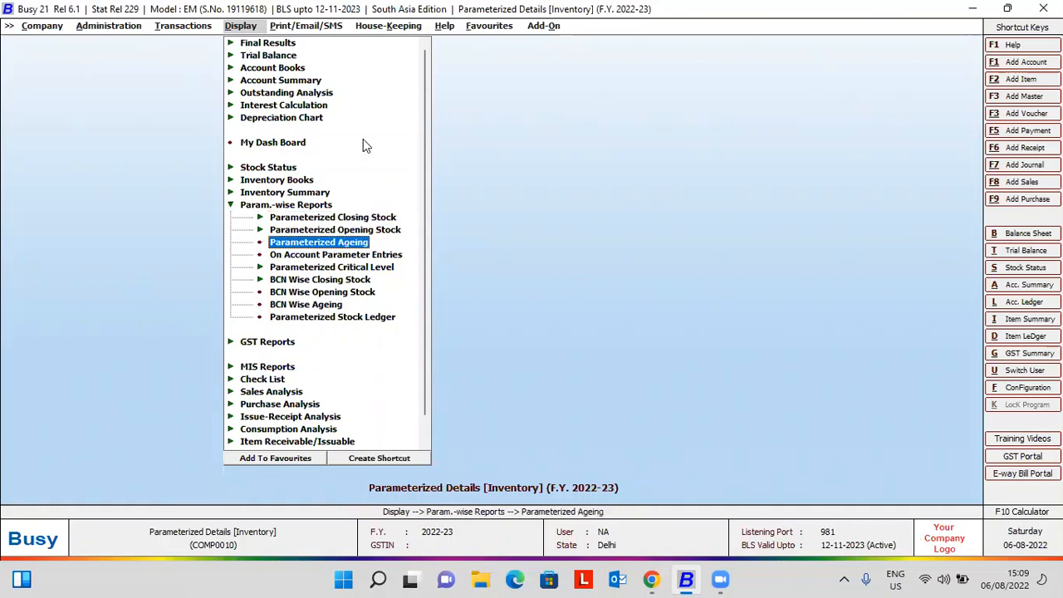
pyautogui.press('Return')
pyautogui.press('Right')
pyautogui.press('Return')
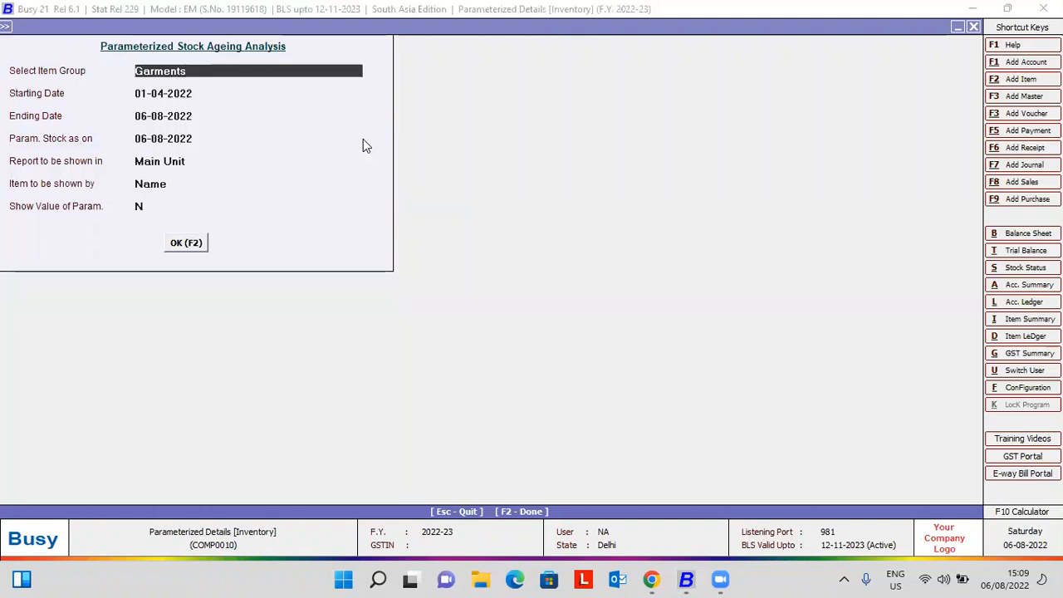
pyautogui.press('Return')
pyautogui.press('Return')
pyautogui.press('Return')
pyautogui.press('Return')
pyautogui.press('Return')
pyautogui.press('Return')
pyautogui.press('Return')
pyautogui.press('Return')
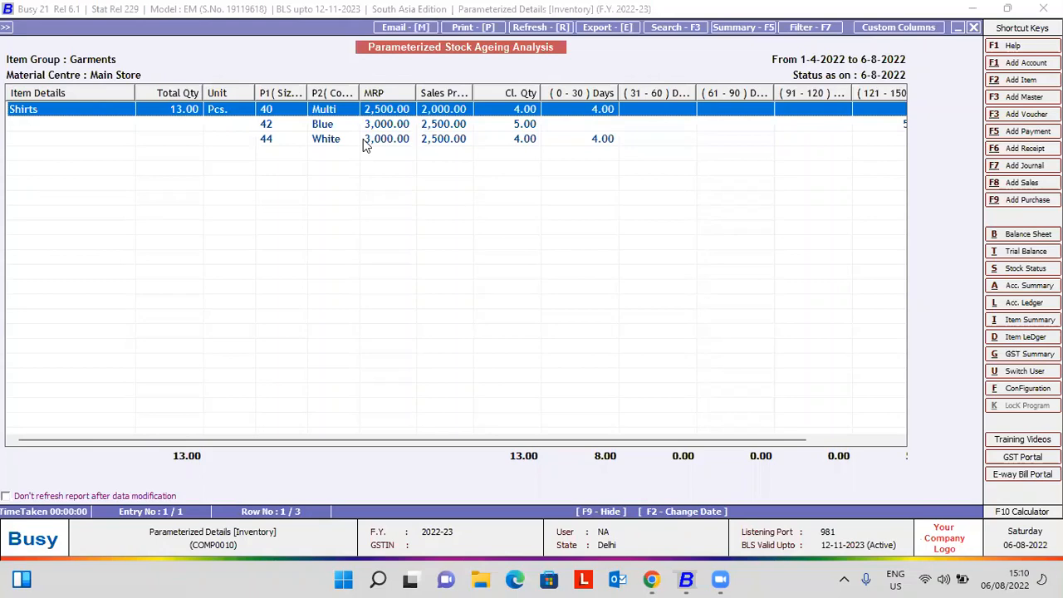
pyautogui.press('Escape')
pyautogui.press('Escape')
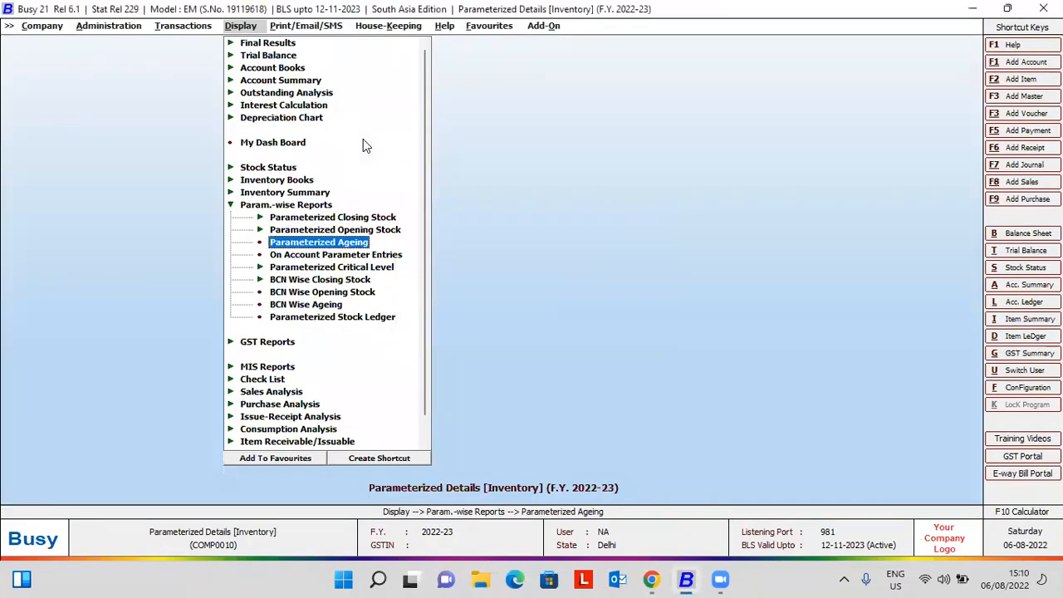
pyautogui.press('Down')
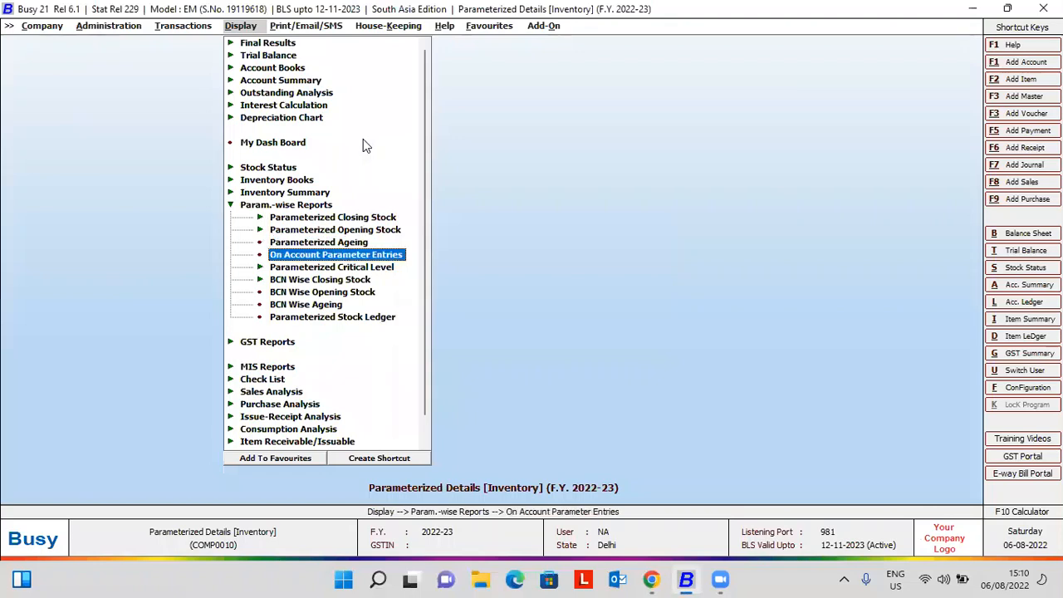
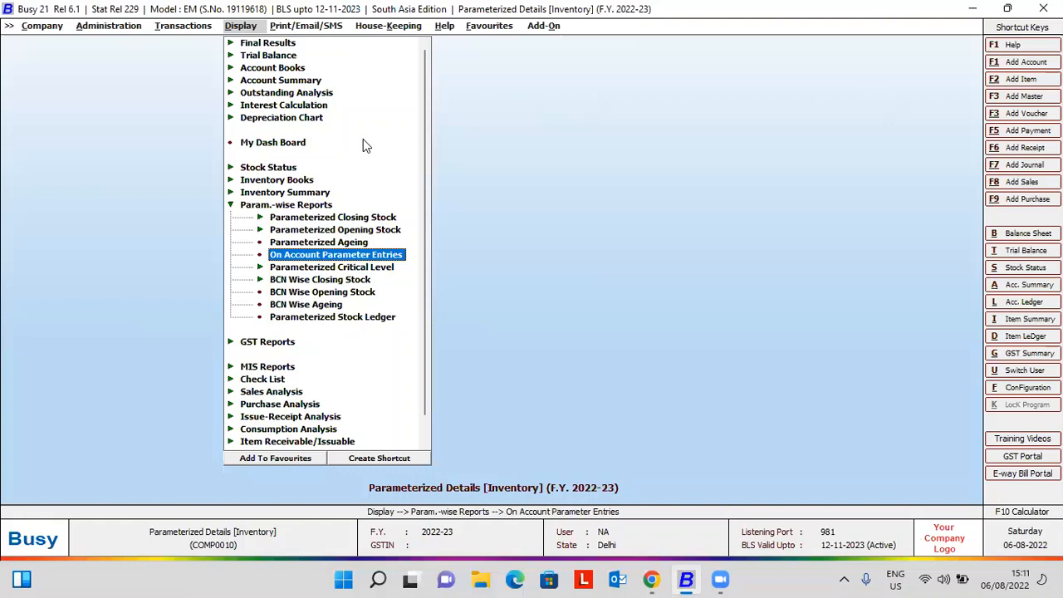
pyautogui.press('Down')
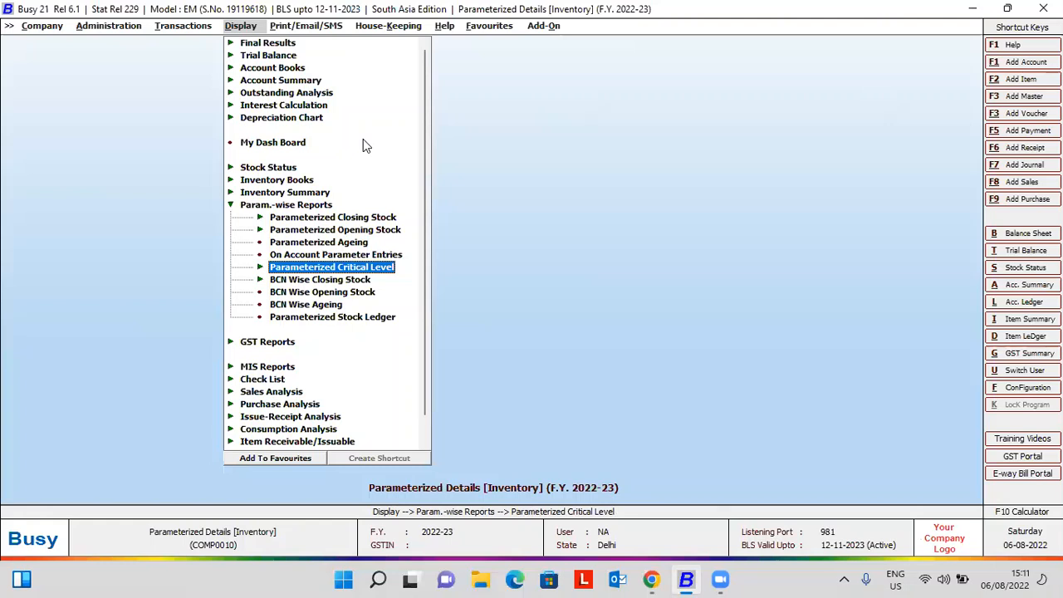
pyautogui.press('Escape')
pyautogui.press('Escape')
pyautogui.press('Escape')
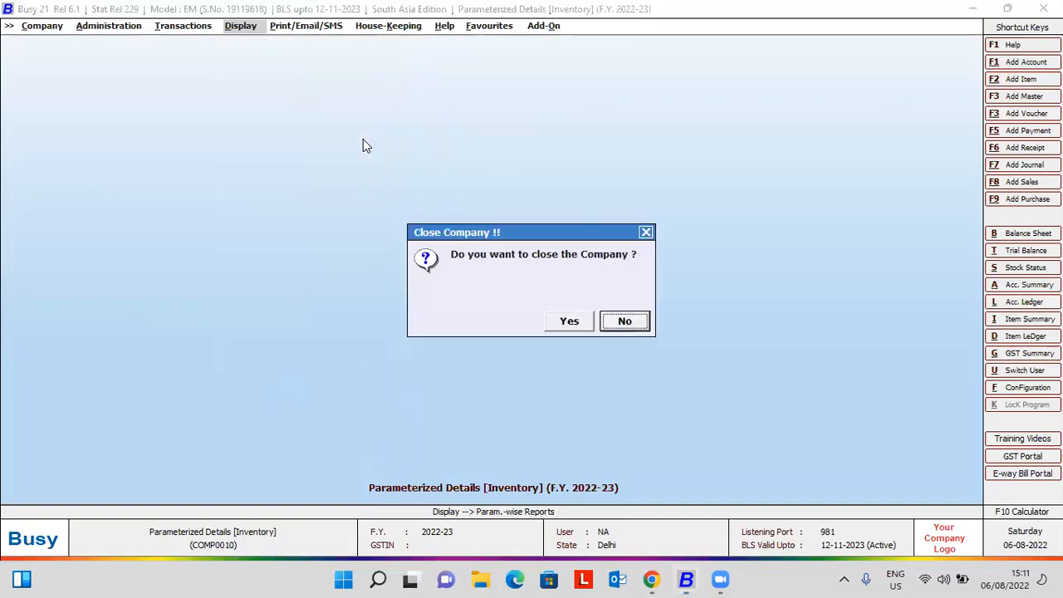
pyautogui.press('Left')
pyautogui.press('Escape')
# Open the Item Parameter-wise Critical Level configuration.
pyautogui.press('Left')
pyautogui.press('Left')
pyautogui.press('Return')
pyautogui.press('Down')
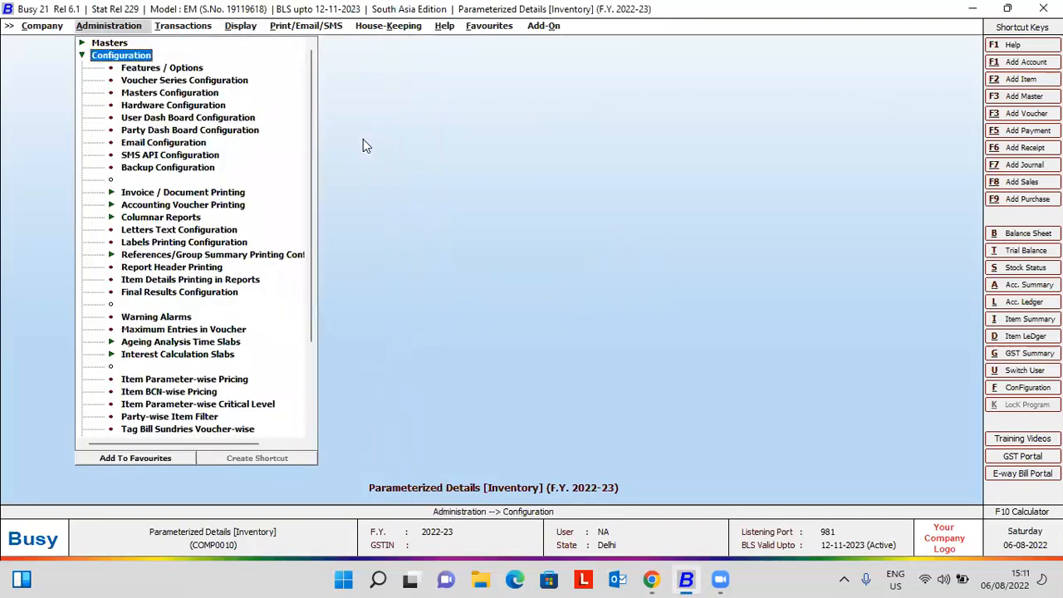
pyautogui.press('Down')
pyautogui.press('Down')
pyautogui.press('Down')
pyautogui.press('Down')
pyautogui.press('Down')
pyautogui.press('Down')
pyautogui.press('Down')
pyautogui.press('Down')
pyautogui.press('Down')
pyautogui.press('Down')
pyautogui.press('Down')
pyautogui.press('Down')
pyautogui.press('Down')
pyautogui.press('Down')
pyautogui.press('Down')
pyautogui.press('Down')
pyautogui.press('Down')
pyautogui.press('Down')
pyautogui.press('Down')
pyautogui.press('Down')
pyautogui.press('Down')
pyautogui.press('Down')
pyautogui.press('Down')
pyautogui.press('Down')
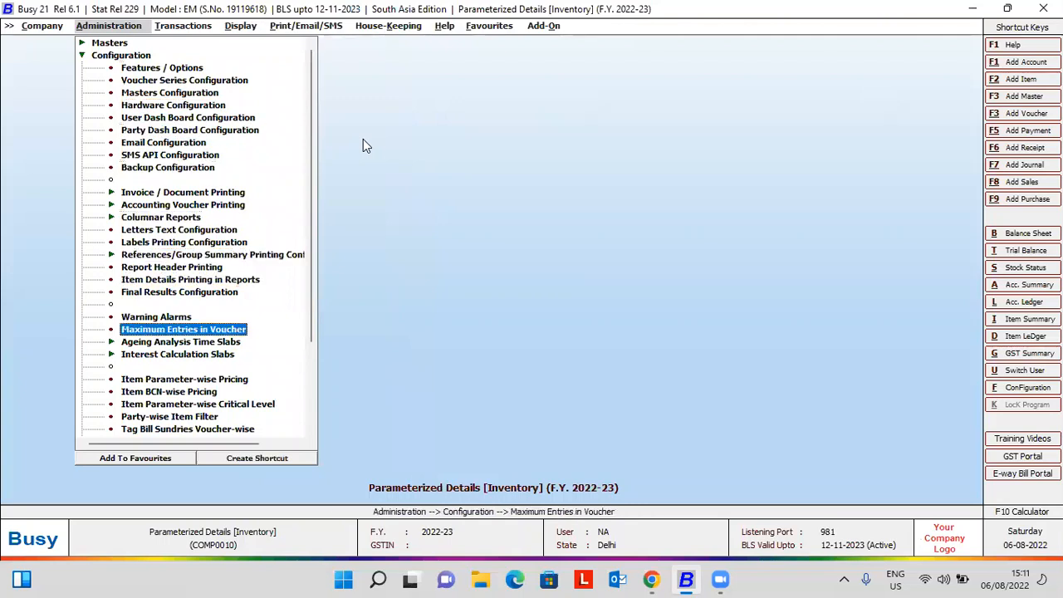
pyautogui.press('Up')
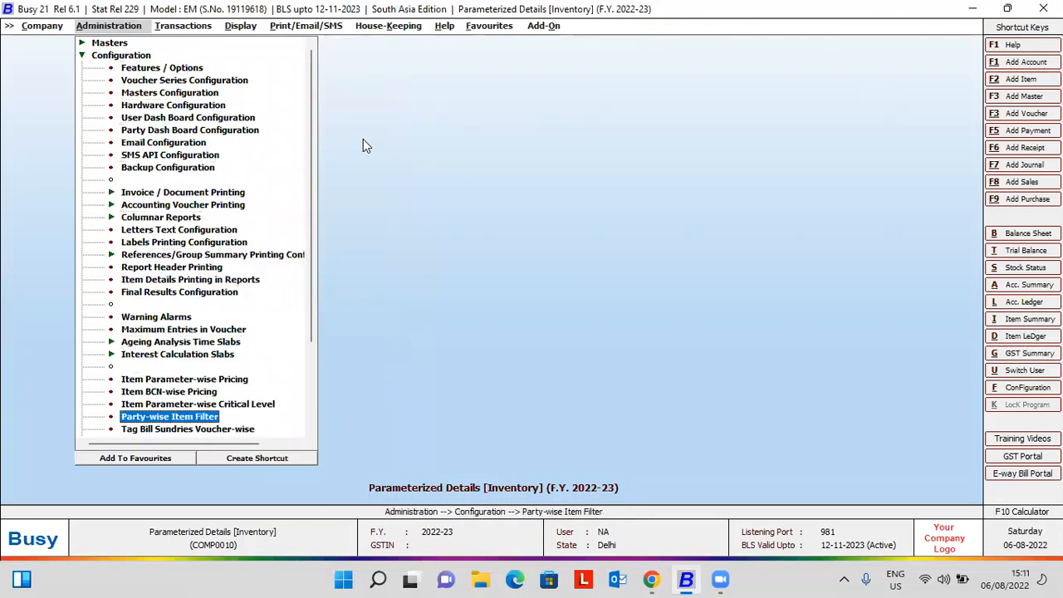
pyautogui.press('Up')
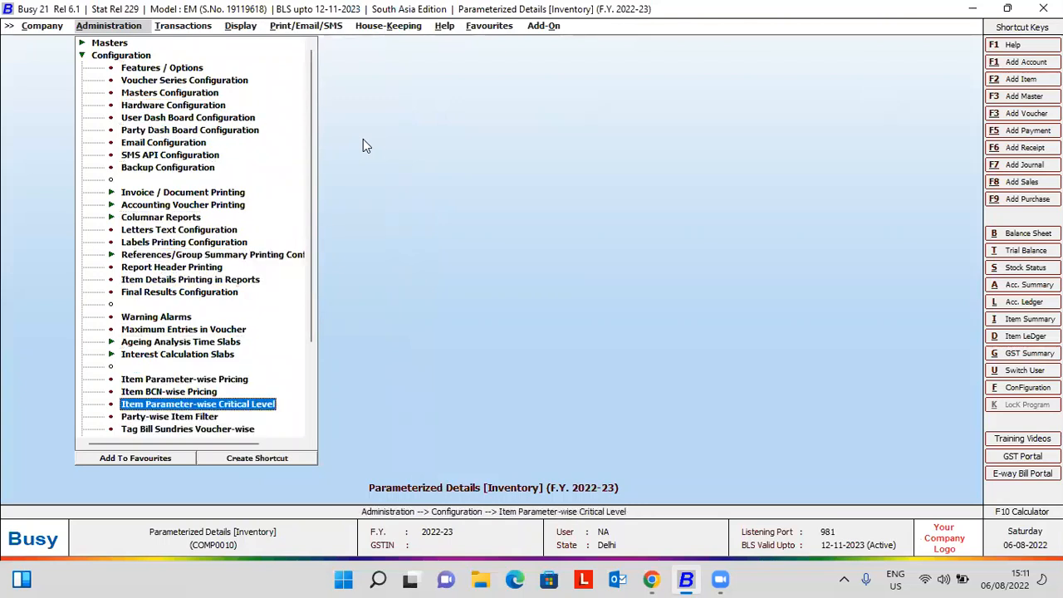
pyautogui.press('Return')
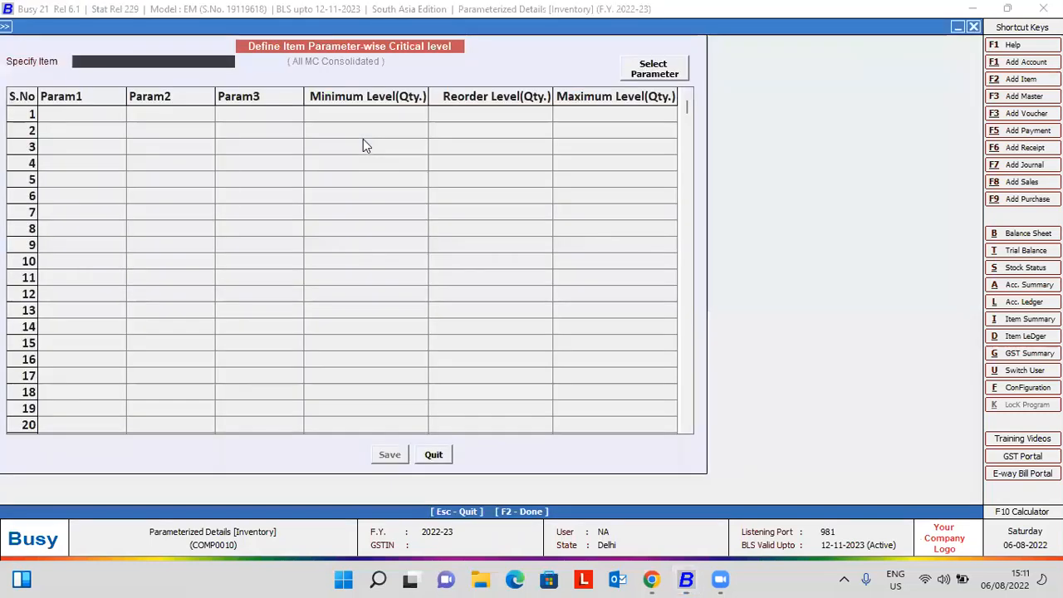
# Load Shirts and check the minimum, reorder and maximum level fields per size and color, leaving without entering any levels.
pyautogui.press('Return')
pyautogui.press('Return')
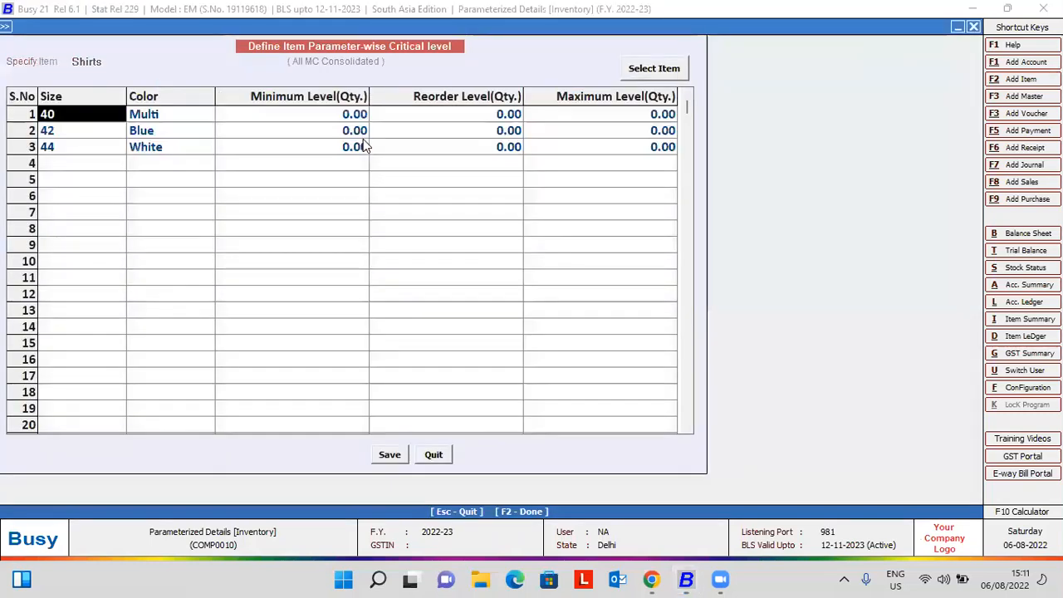
pyautogui.press('Return')
pyautogui.press('Return')
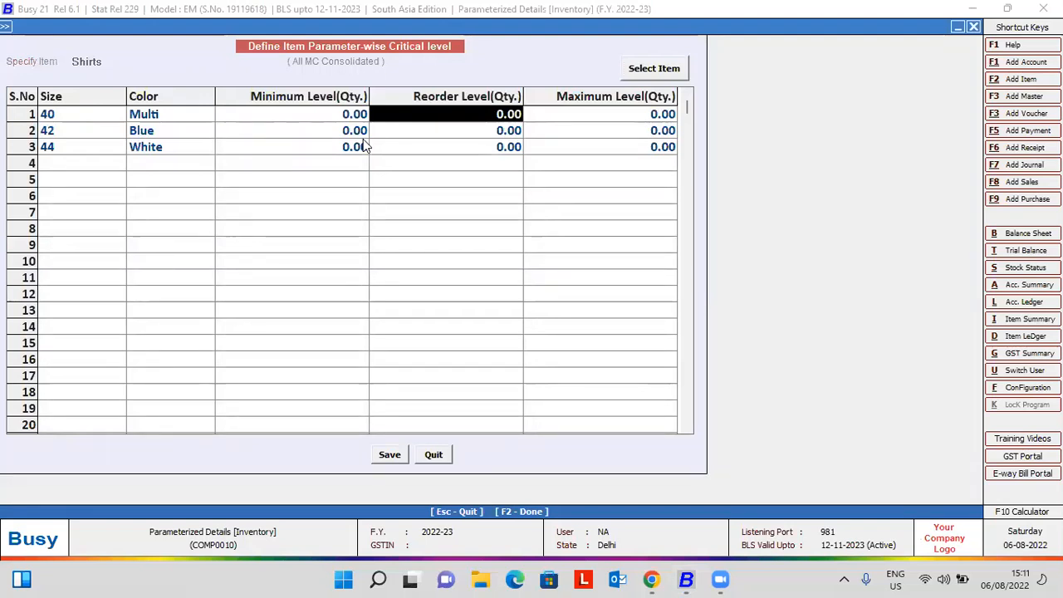
pyautogui.press('Escape')
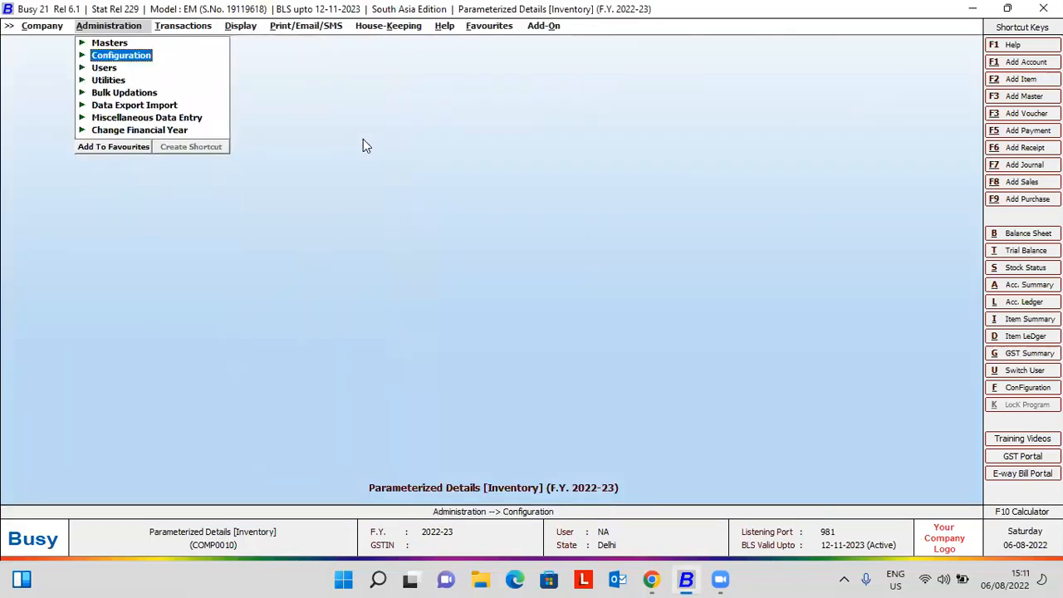
# Display the balances-only BCN-wise closing stock for the Footwear group as on 06-08-2022, in Main Unit without BCN values, and close it.
pyautogui.press('Escape')
pyautogui.press('Down')
pyautogui.press('Right')
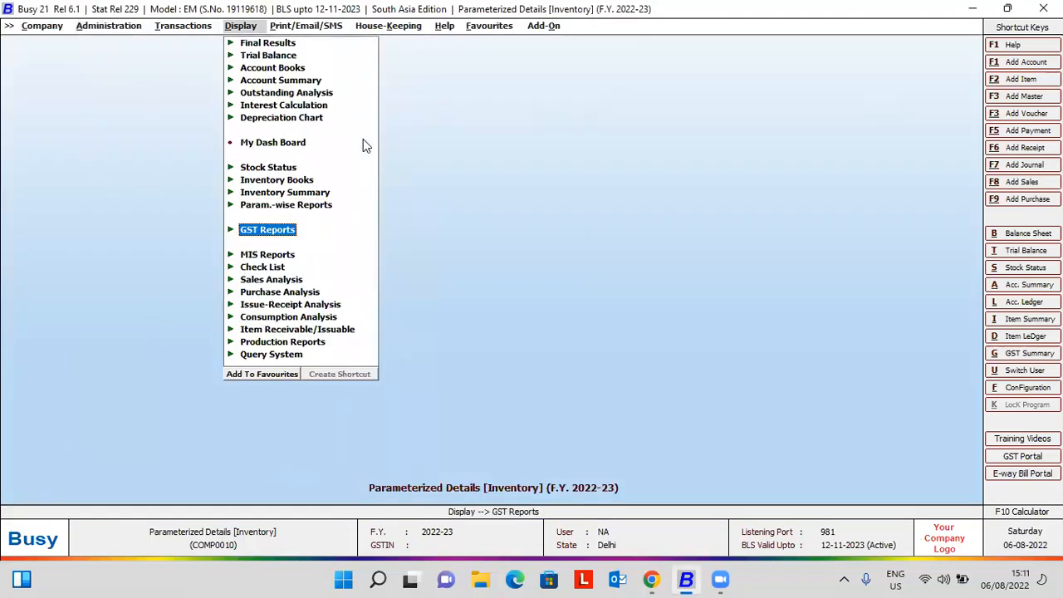
pyautogui.press('Up')
pyautogui.press('Right')
pyautogui.press('Down')
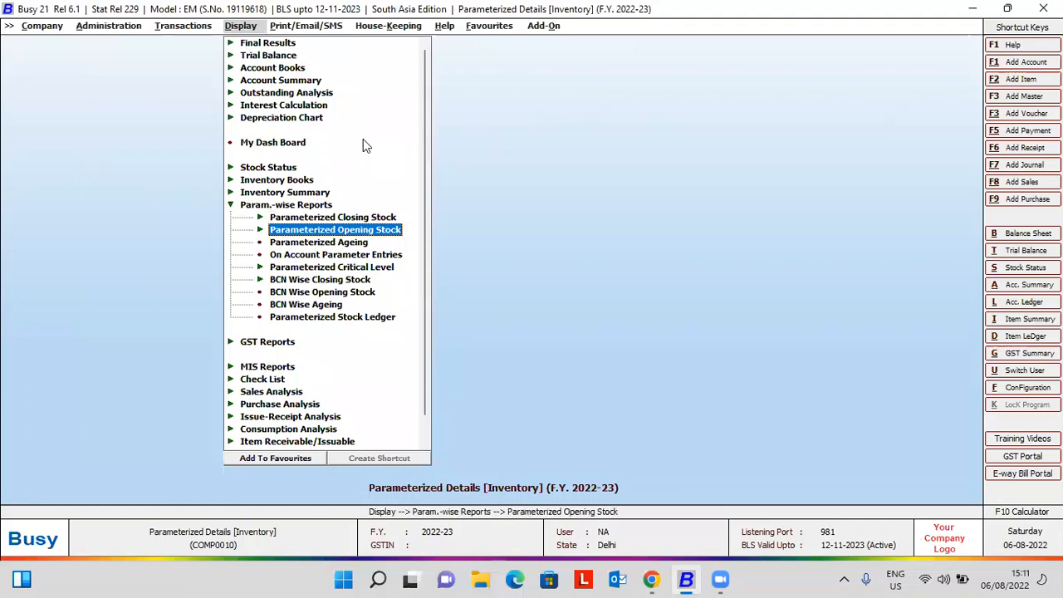
pyautogui.press('Down')
pyautogui.press('Down')
pyautogui.press('Down')
pyautogui.press('Down')
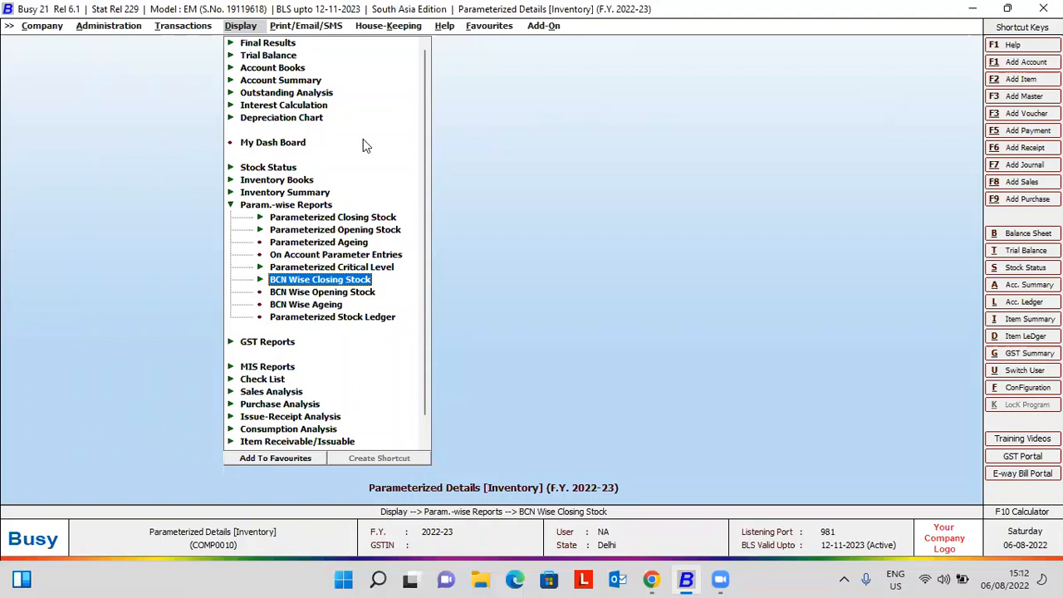
pyautogui.press('Return')
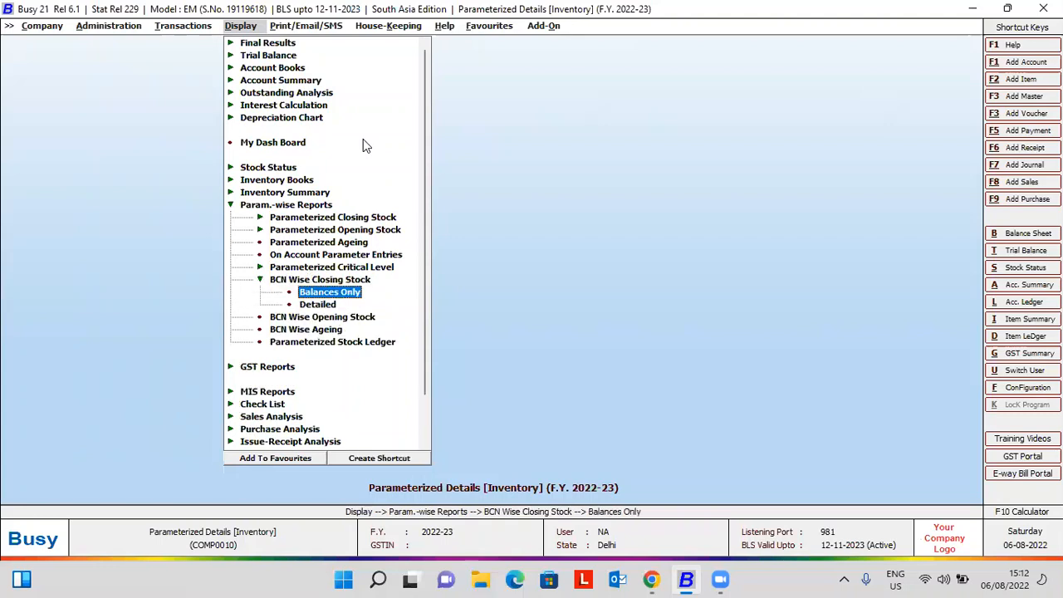
pyautogui.press('Return')
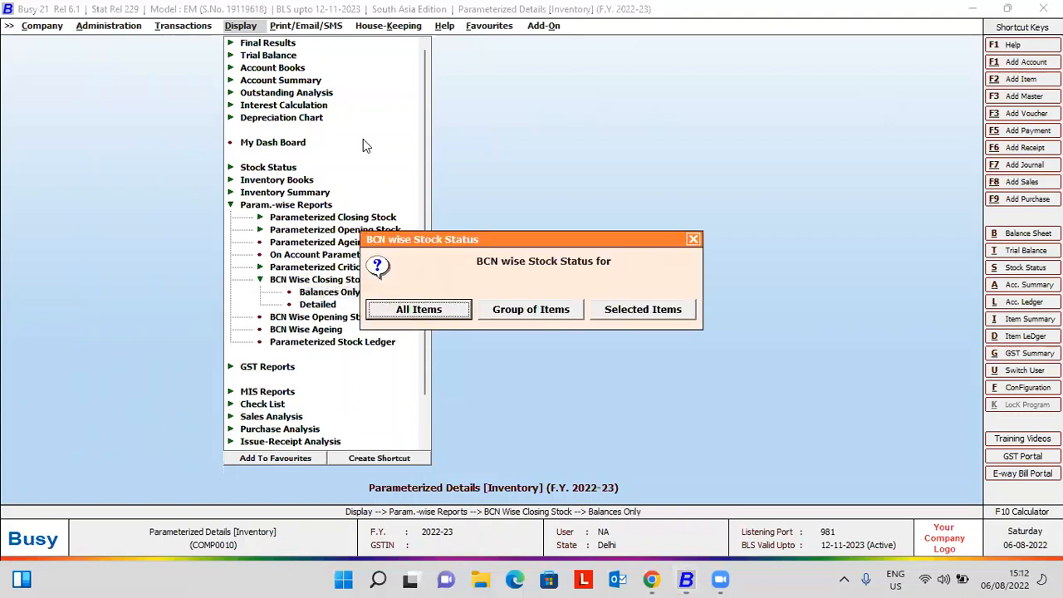
pyautogui.press('Right')
pyautogui.press('Return')
pyautogui.press('Return')
pyautogui.press('Return')
pyautogui.press('Return')
pyautogui.press('Return')
pyautogui.press('Return')
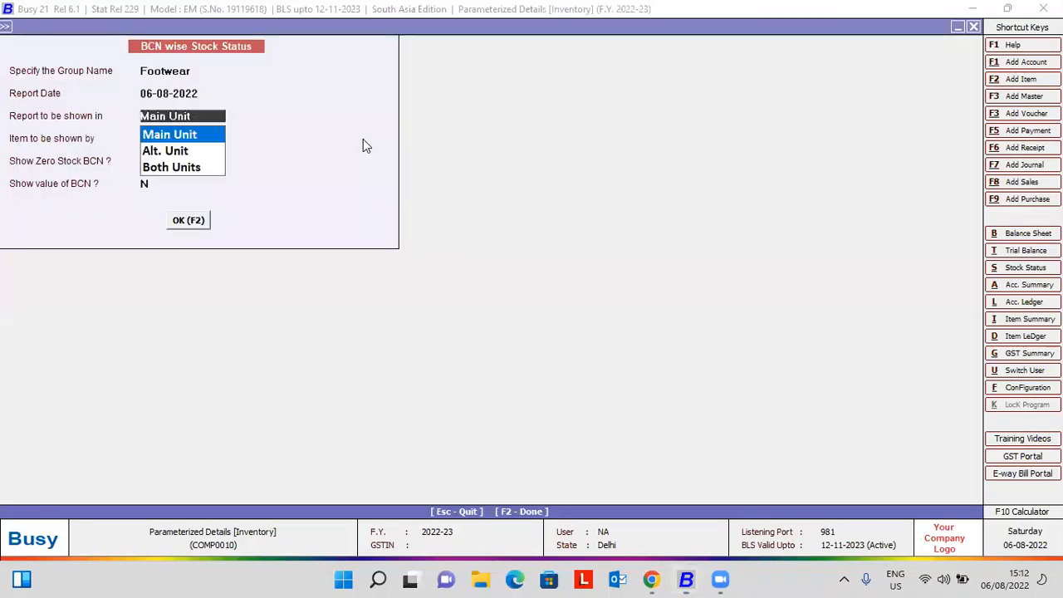
pyautogui.press('Return')
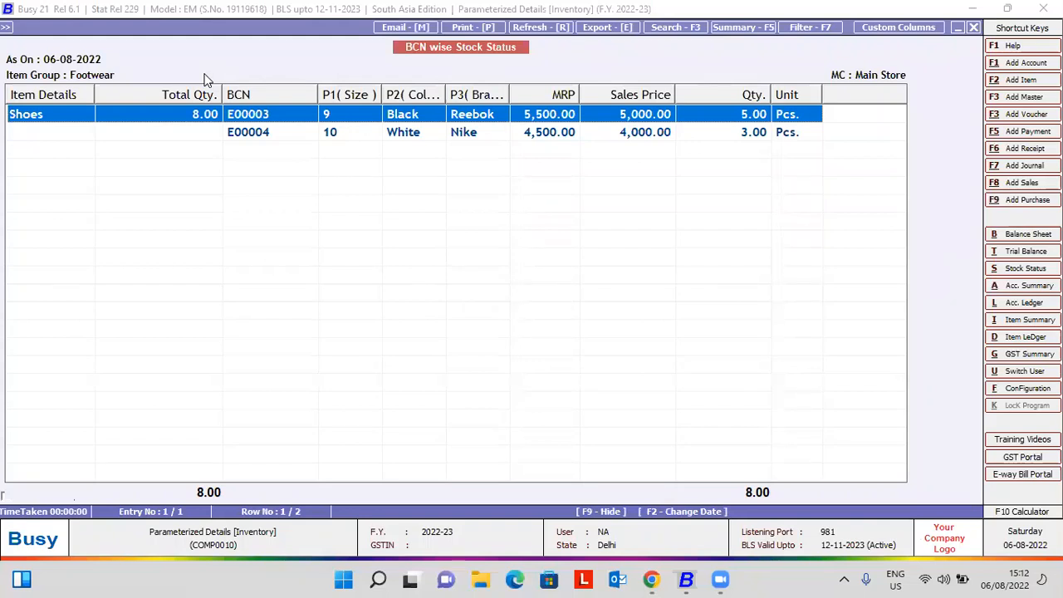
pyautogui.press('Escape')
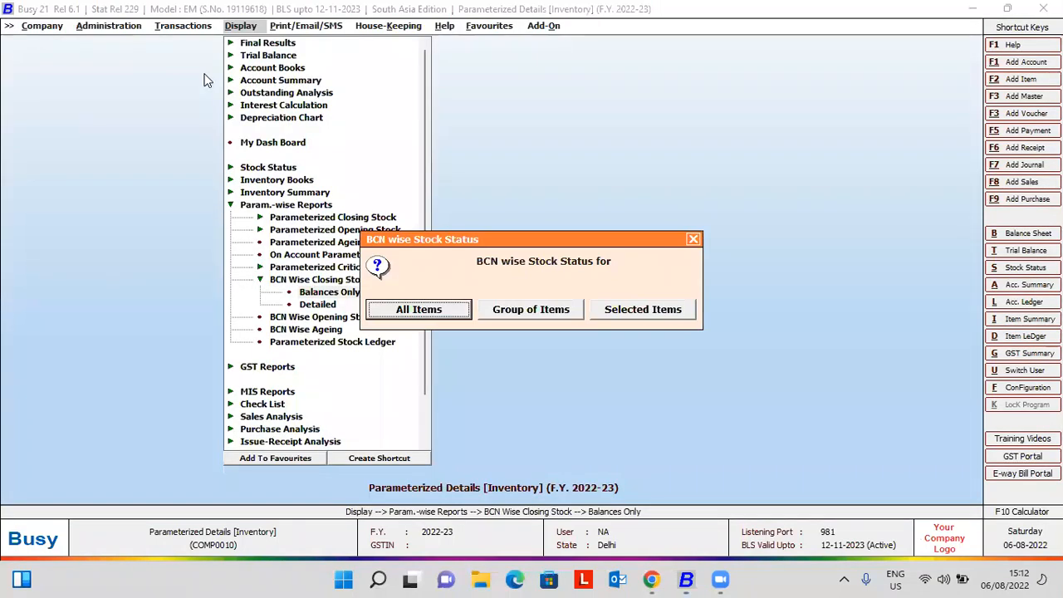
pyautogui.press('Escape')
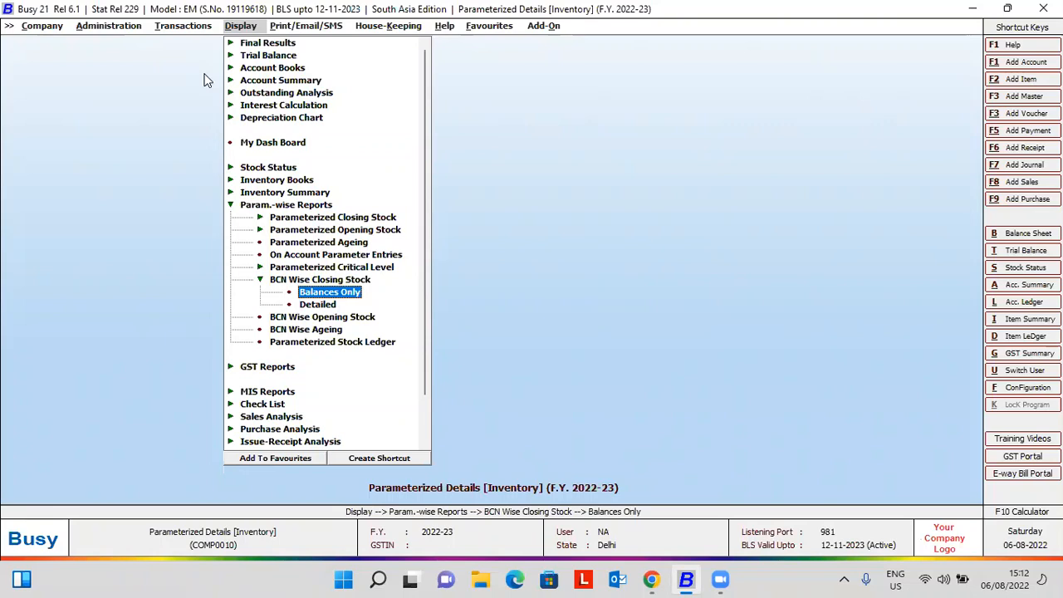
pyautogui.press('Down')
pyautogui.press('Down')
pyautogui.press('Down')
pyautogui.press('Down')
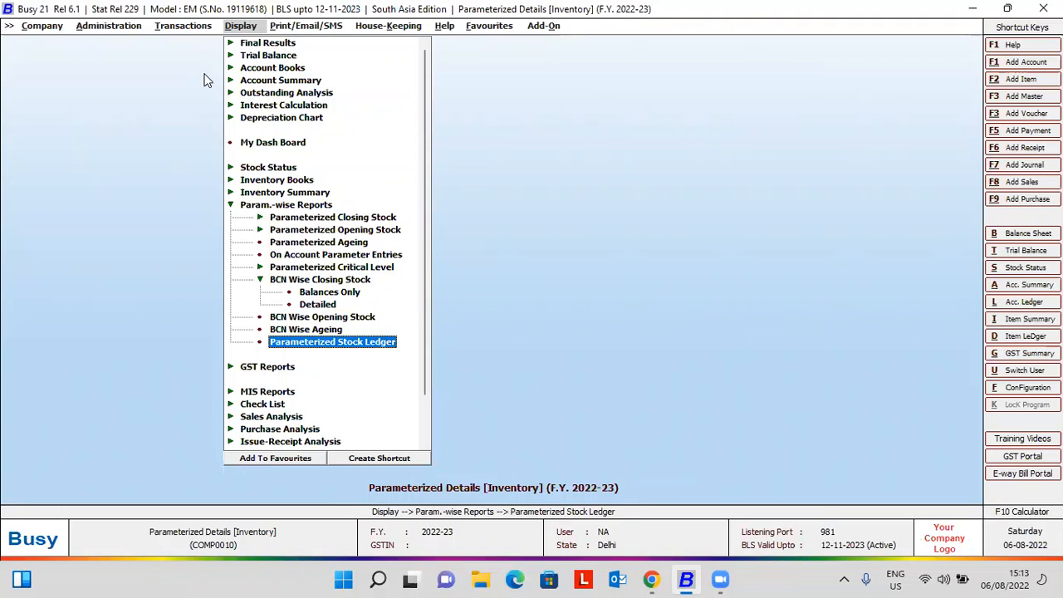
pyautogui.press('Escape')
pyautogui.press('Escape')
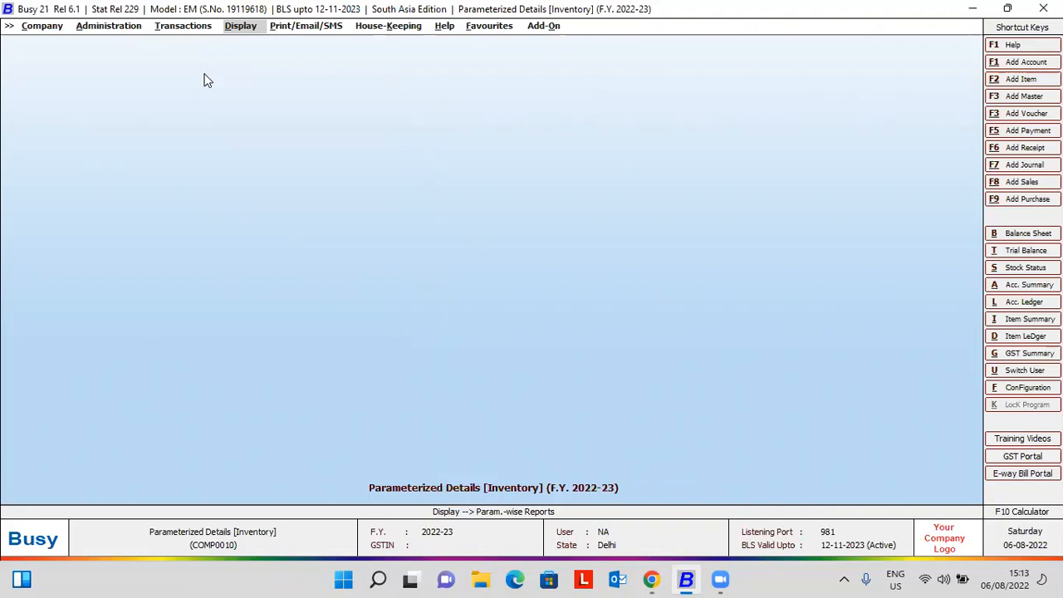
# Open the Inventory section of the Features / Options configuration to review the Parameterized Details option.
pyautogui.press('Left')
pyautogui.press('Left')
pyautogui.press('Down')
pyautogui.press('Down')
pyautogui.press('Down')
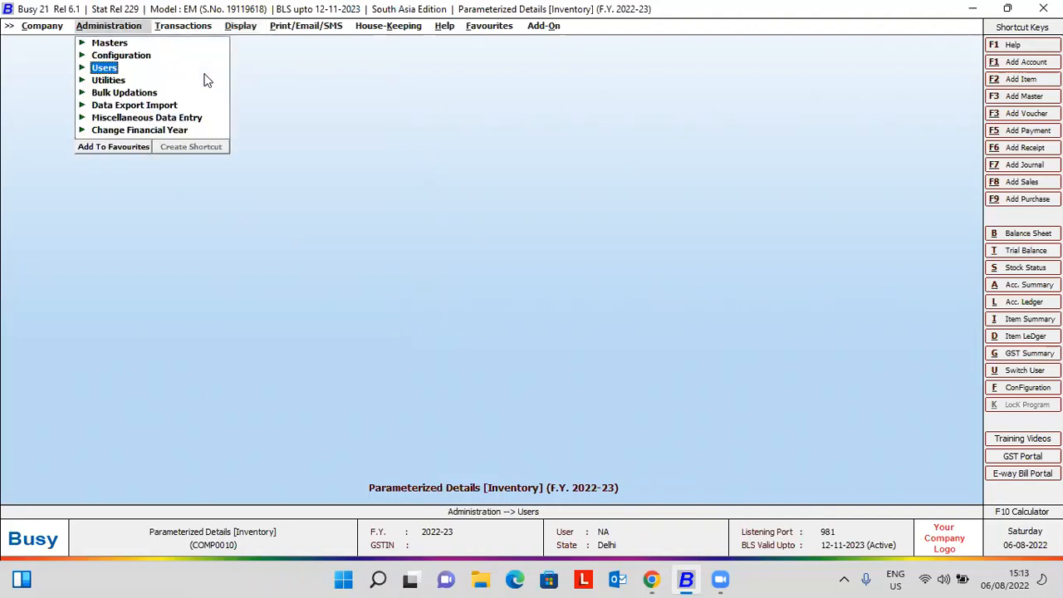
pyautogui.press('Up')
pyautogui.press('Return')
pyautogui.press('Return')
pyautogui.press('Down')
pyautogui.press('Down')
pyautogui.press('Down')
pyautogui.press('Down')
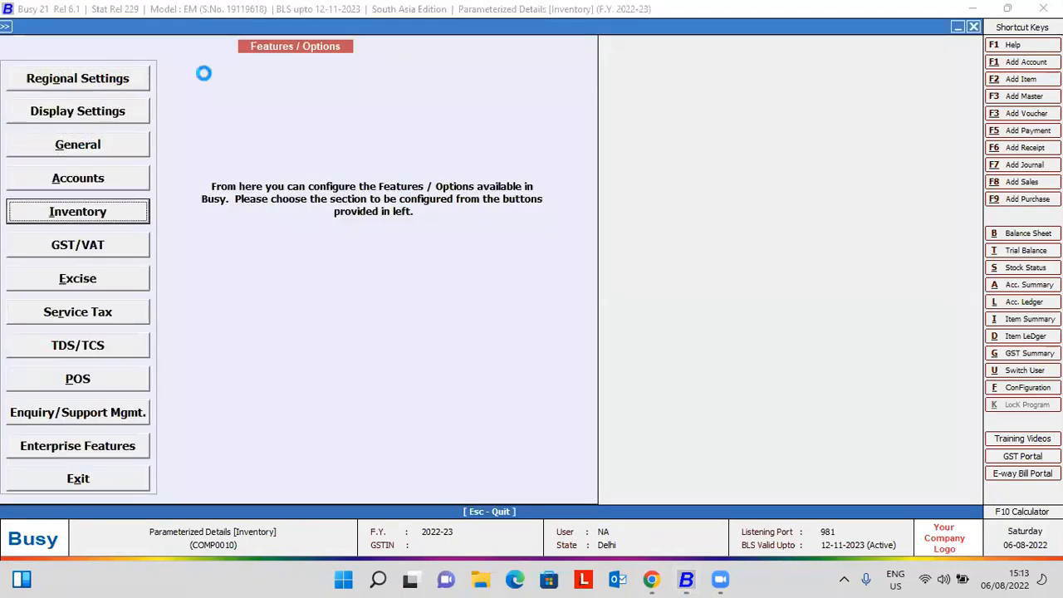
pyautogui.press('Return')
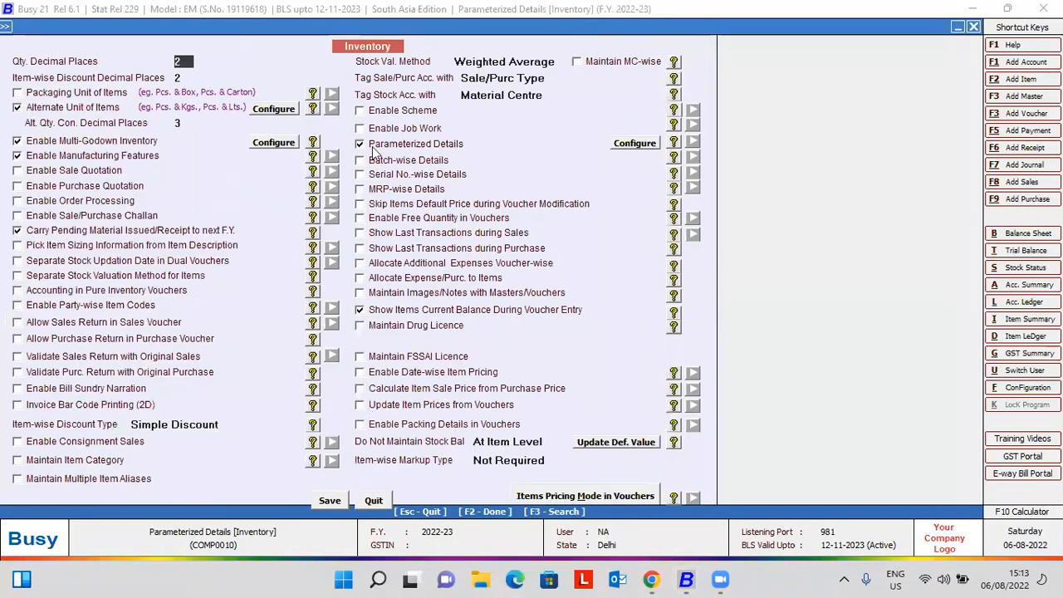
# Review the Parameterized Stock Detail Options, including Allow Multiple MRP for same BCN, and save the inventory configuration.
pyautogui.click(631, 141)
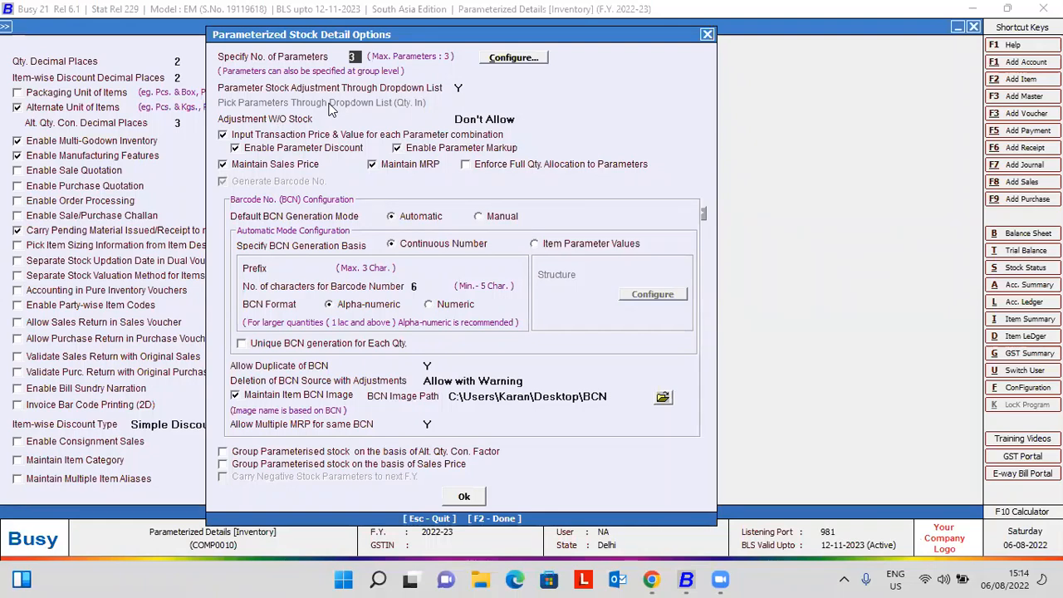
pyautogui.press('F2')
pyautogui.press('F2')
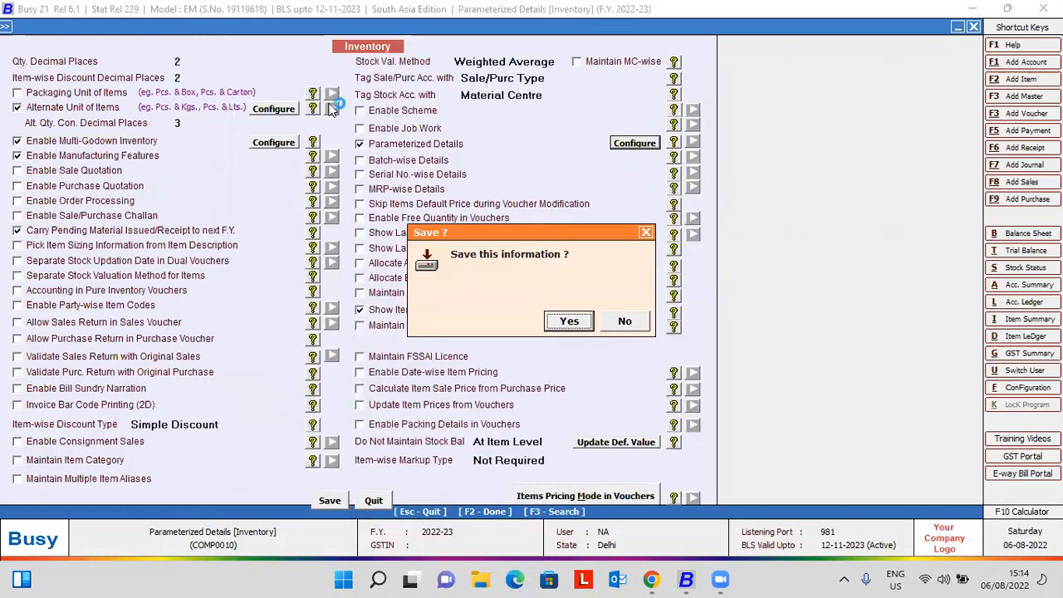
pyautogui.press('Return')
pyautogui.press('Escape')
pyautogui.press('Escape')
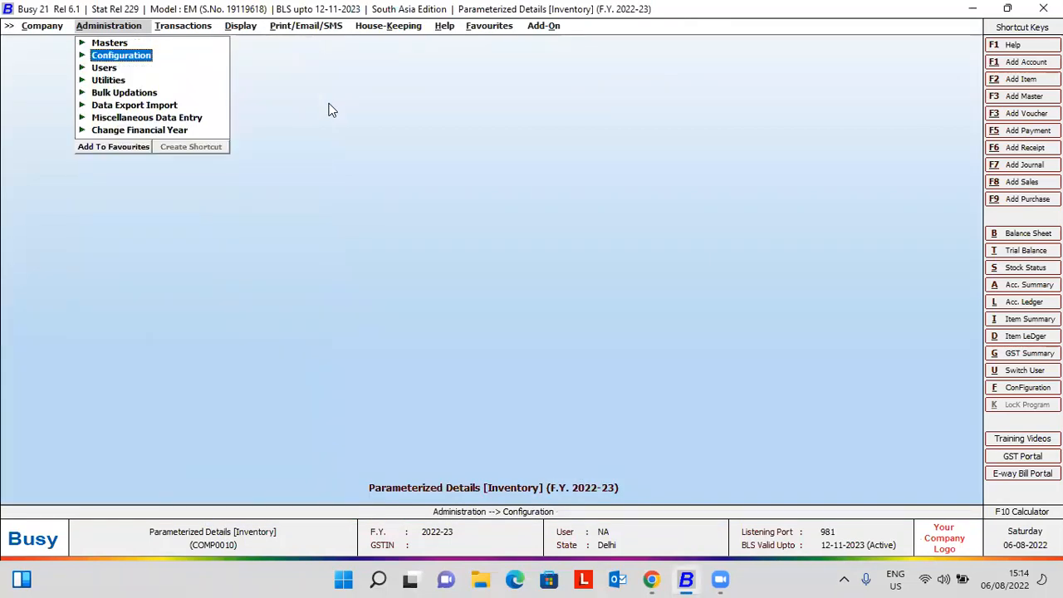
# Start a new Main-series purchase voucher dated 04-08-2022 with voucher number 1002.
pyautogui.press('Right')
pyautogui.press('Down')
pyautogui.press('Return')
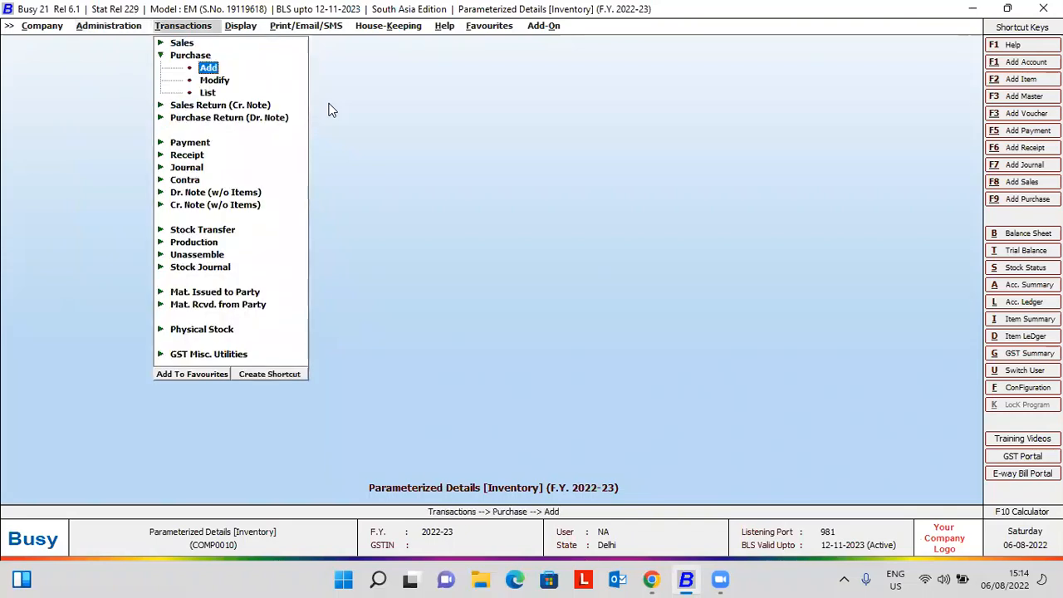
pyautogui.press('Return')
pyautogui.press('Return')
pyautogui.press('Return')
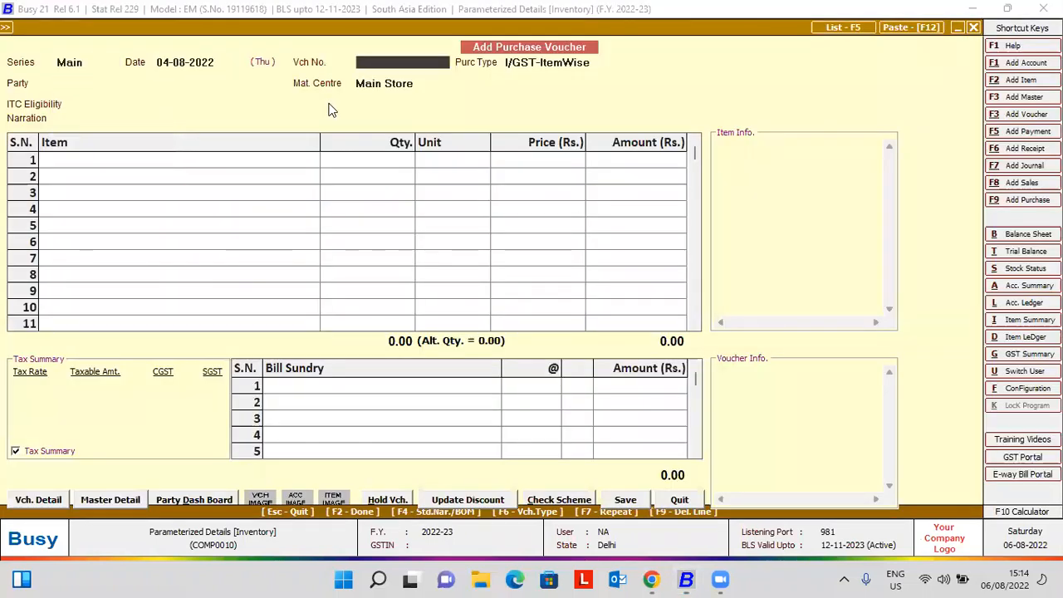
pyautogui.press('Return')
pyautogui.press('Return')
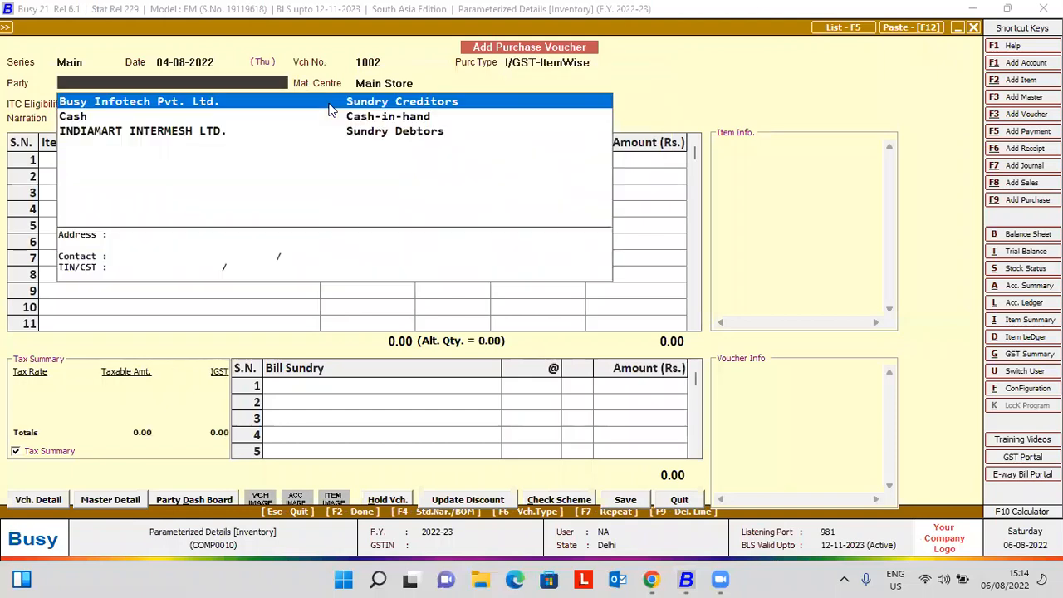
# Set the purchase party to INDIAMART INTERMESH LTD. with ITC eligibility Input Goods/Services and no narration.
pyautogui.press('Down')
pyautogui.press('Down')
pyautogui.press('Return')
pyautogui.press('Return')
pyautogui.press('Return')
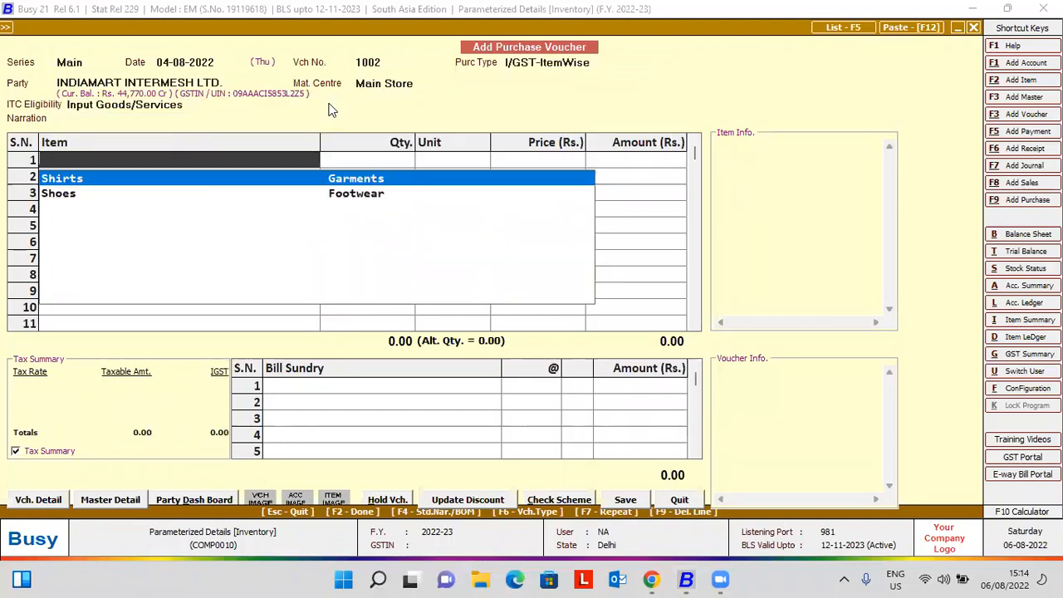
# Enter Shirts as the first purchase item with a quantity of 1 Pcs.
pyautogui.press('Down')
pyautogui.press('Return')
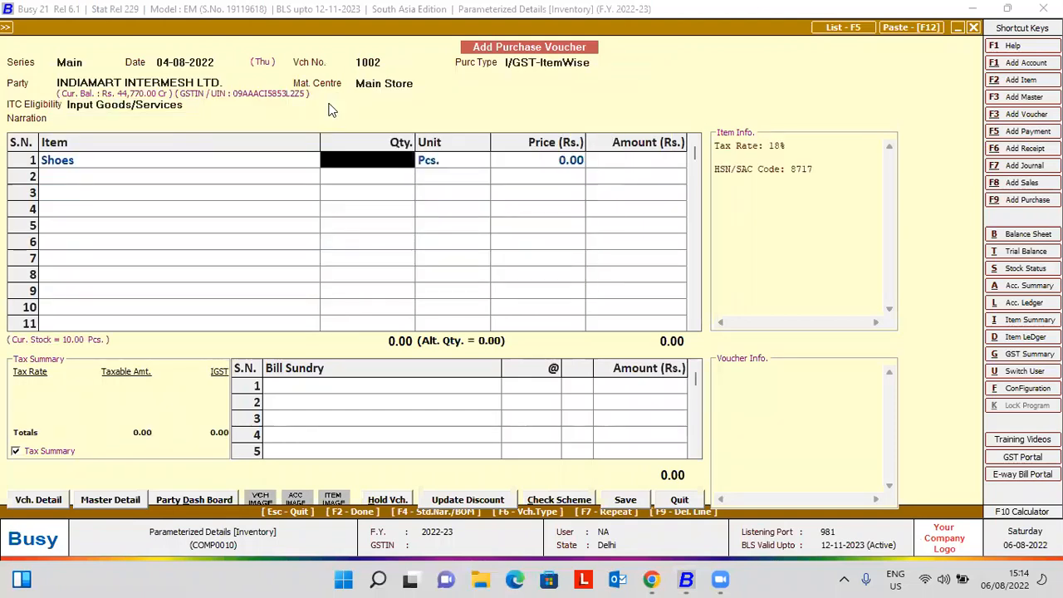
pyautogui.press('Up')
pyautogui.write('Shirt')
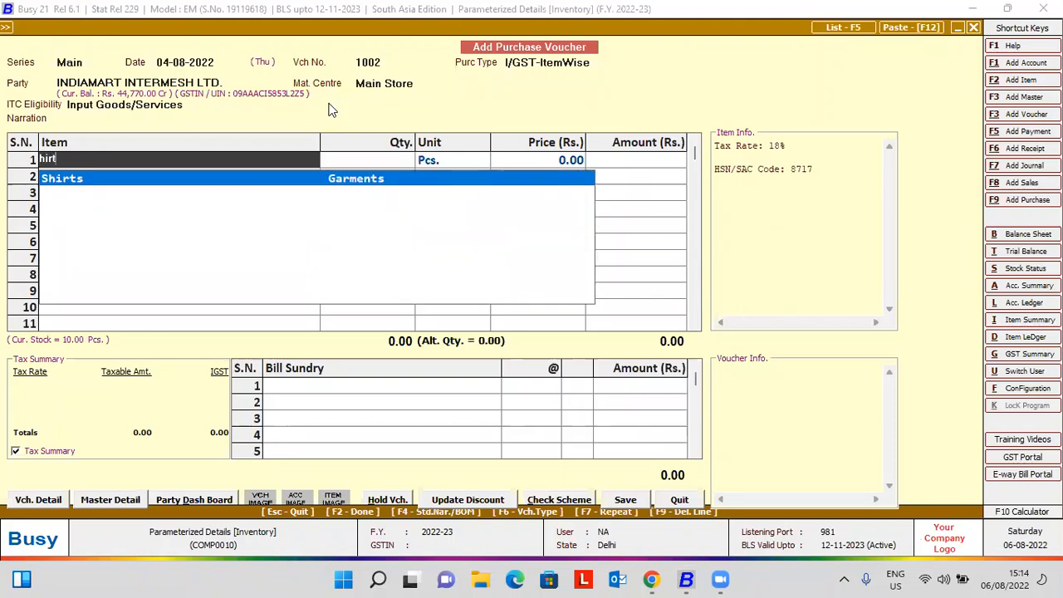
pyautogui.press('Return')
pyautogui.write('1')
pyautogui.press('Return')
pyautogui.press('Return')
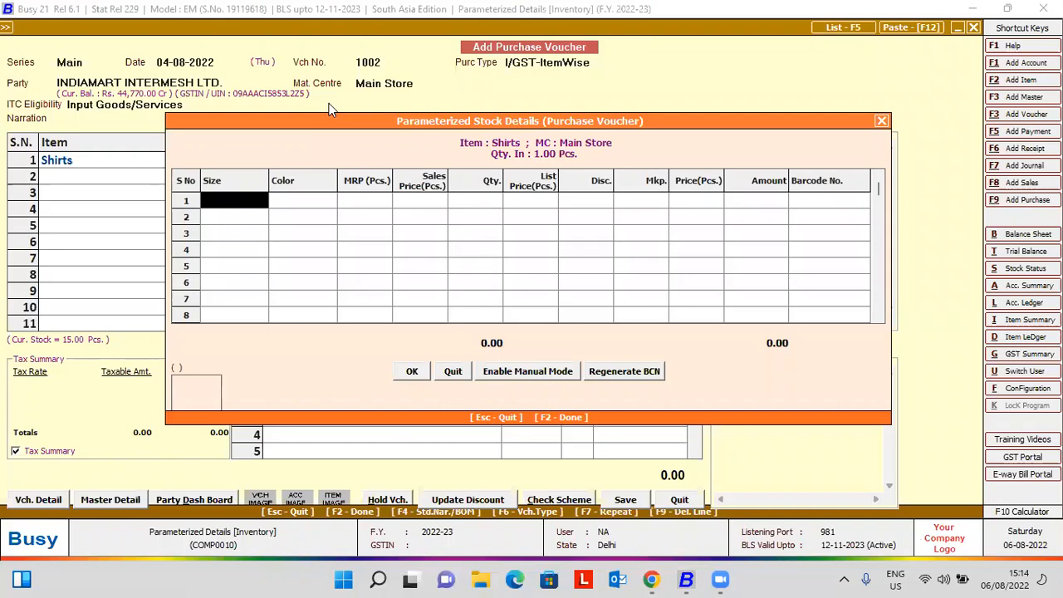
# Enable manual barcode mode and enter barcode E00001 in the first row, keeping size 40 and color Multi.
pyautogui.click(516, 376)
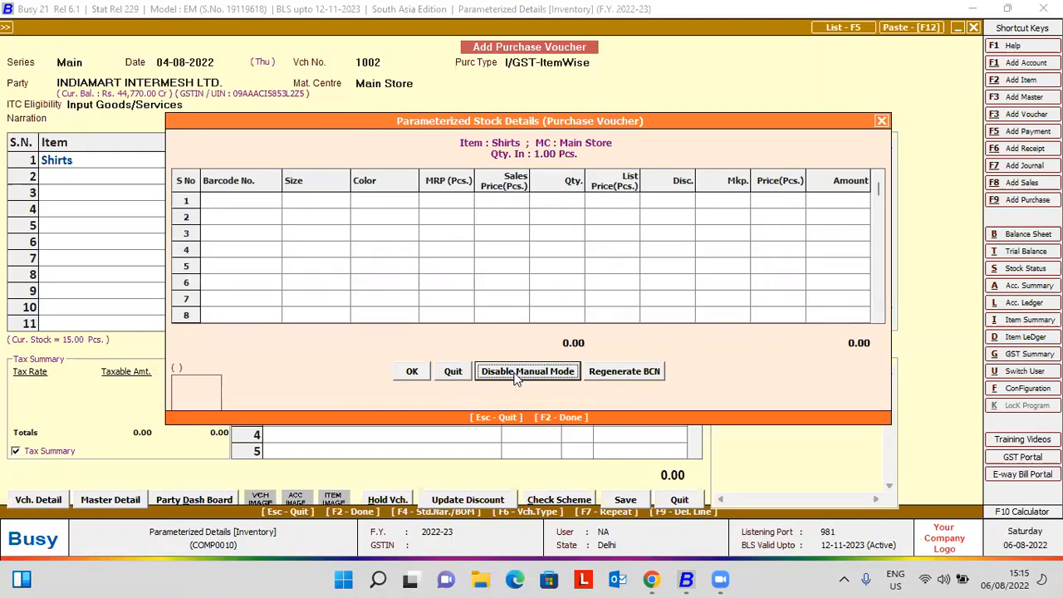
pyautogui.click(250, 209)
pyautogui.write('E00001')
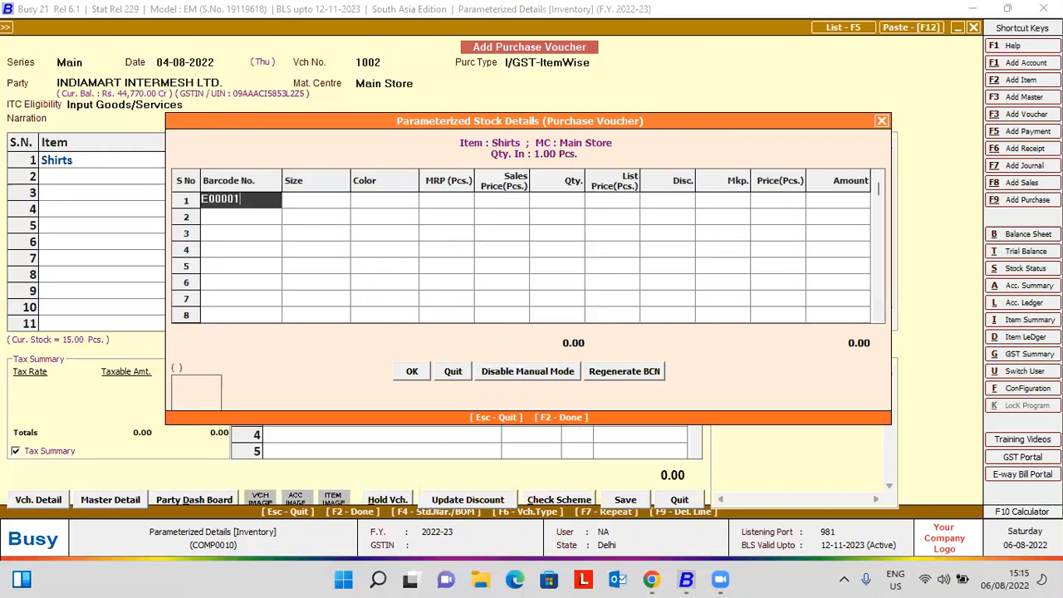
pyautogui.press('Return')
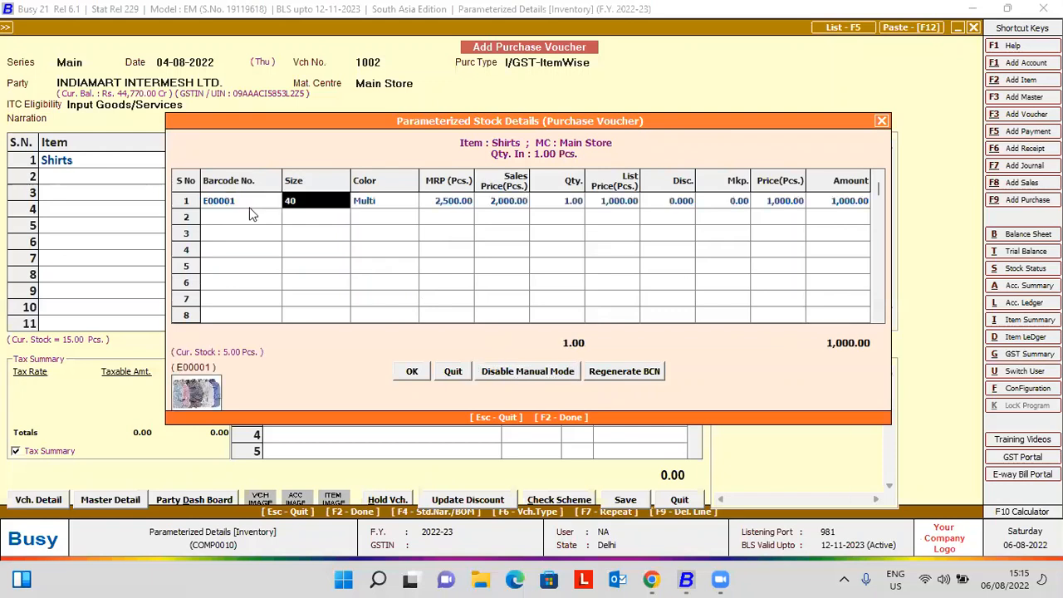
pyautogui.press('Return')
pyautogui.press('Return')
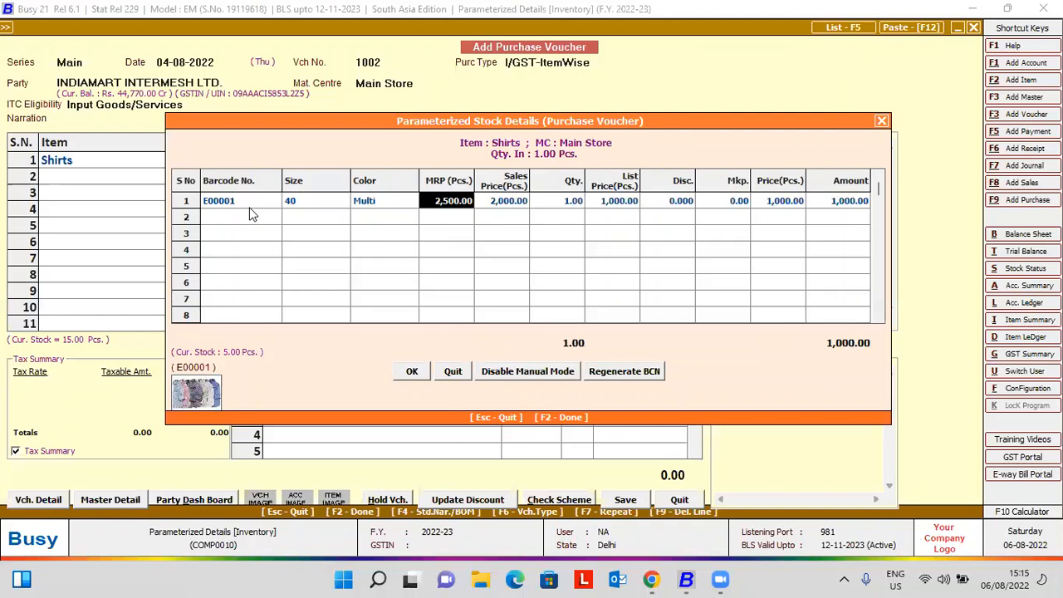
# Set the E00001 row's MRP to 35,000 and sales price to 3,000, keeping quantity 1 and list price 1,000.
pyautogui.write('35000')
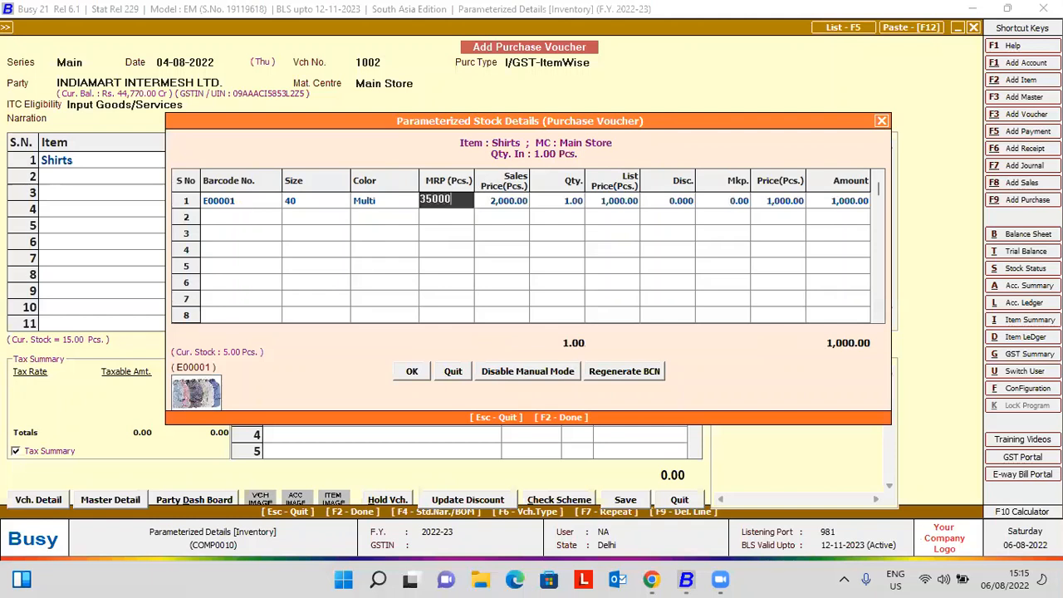
pyautogui.press('Return')
pyautogui.write('3000')
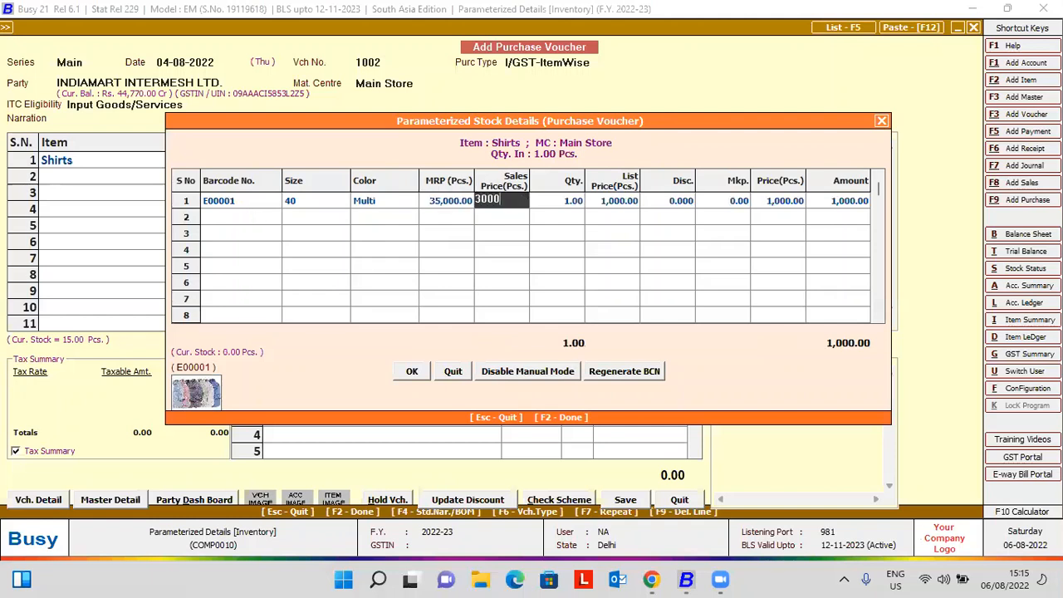
pyautogui.press('Return')
pyautogui.press('Return')
pyautogui.press('Return')
pyautogui.press('Return')
pyautogui.press('Return')
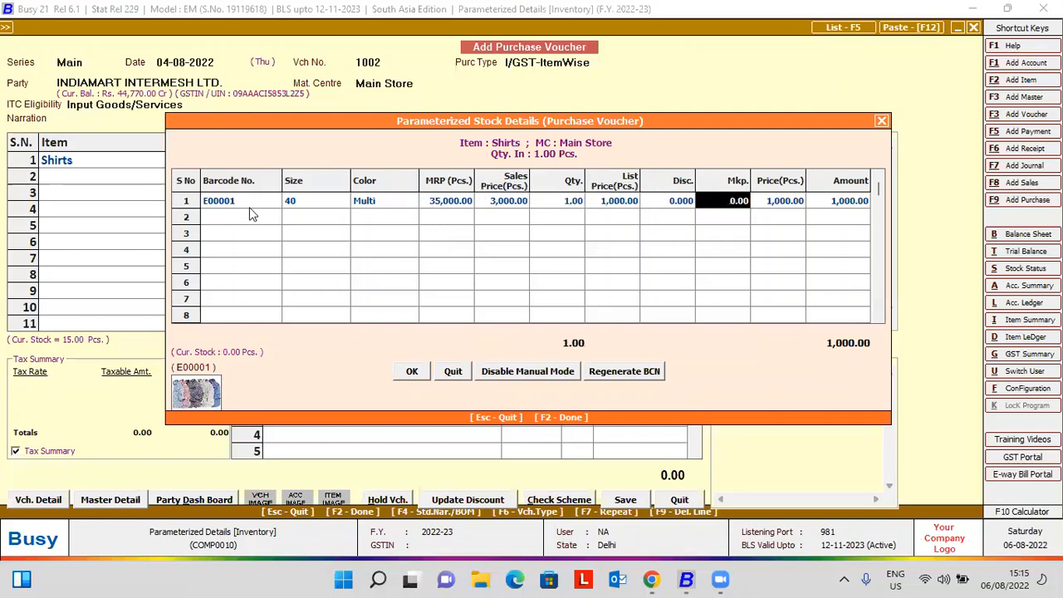
# Accept the parameterized stock details and the 1,000 price without discount for the Shirts line.
pyautogui.press('Return')
pyautogui.press('Return')
pyautogui.press('Return')
pyautogui.press('Return')
pyautogui.press('Return')
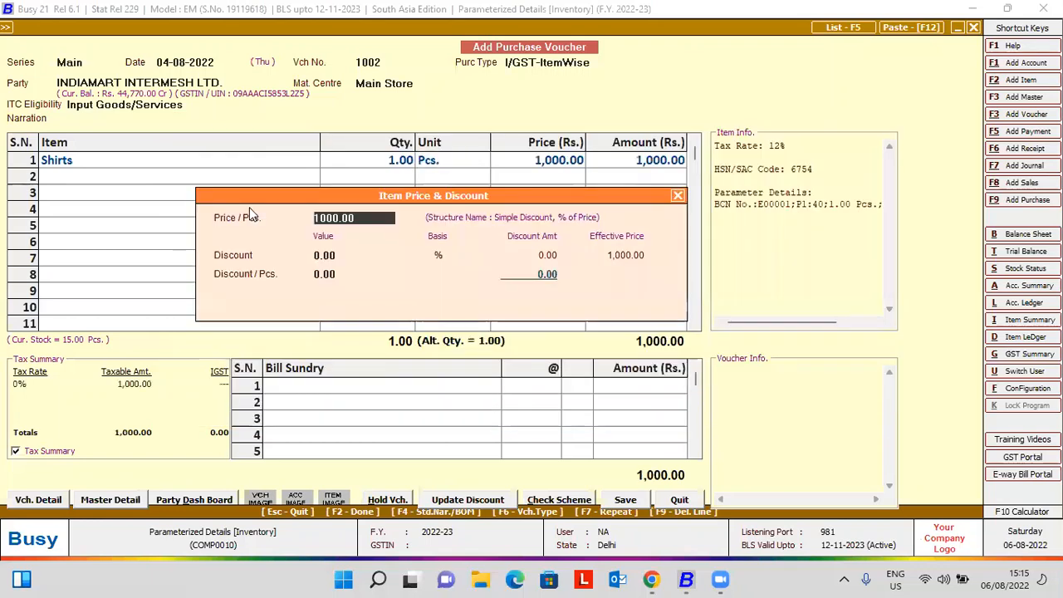
pyautogui.press('Return')
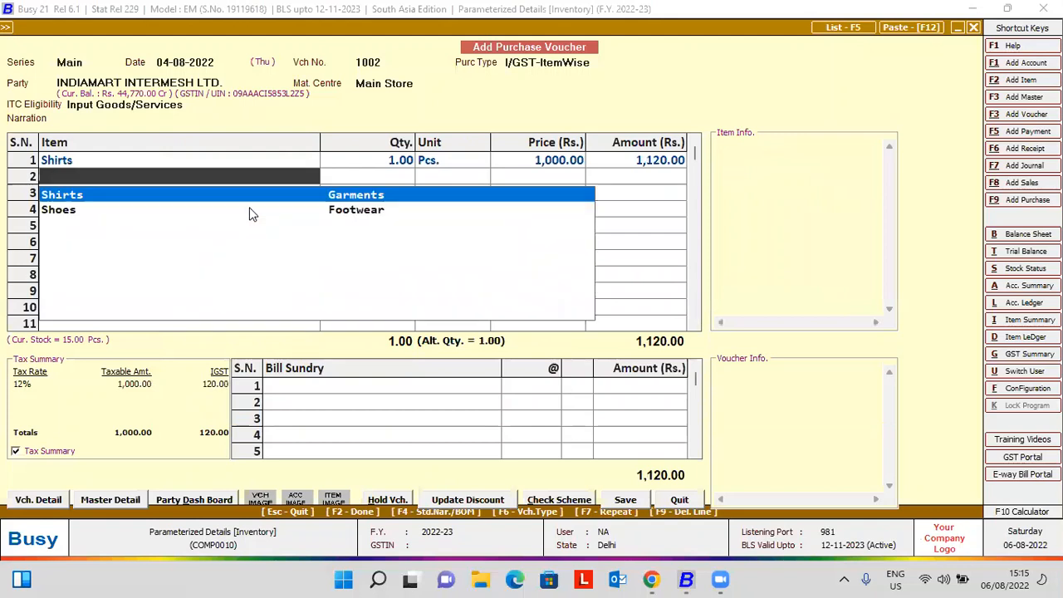
pyautogui.press('Return')
pyautogui.press('Down')
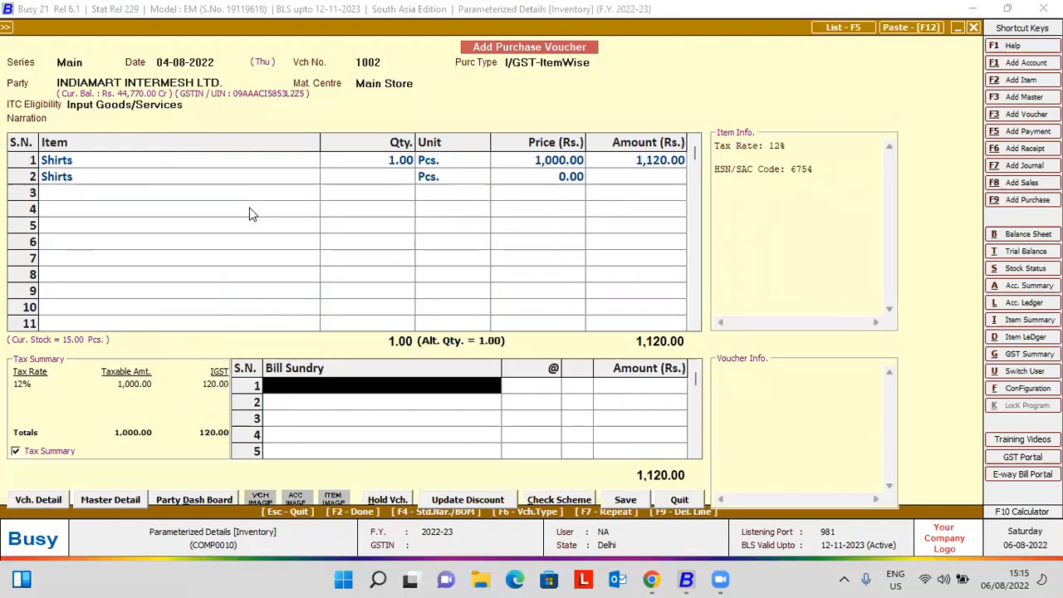
pyautogui.press('Up')
pyautogui.press('Left')
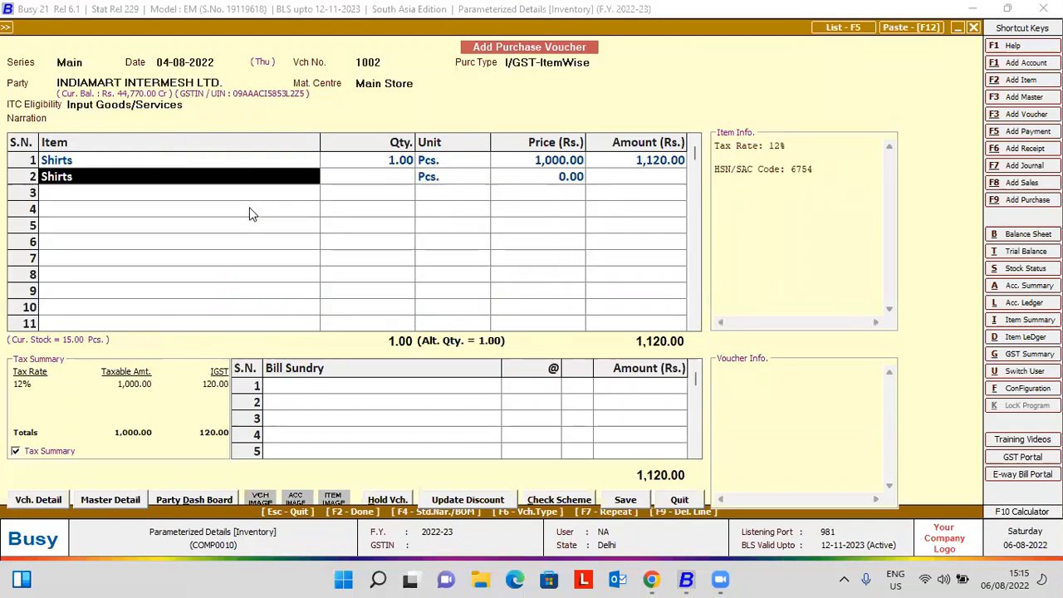
pyautogui.press('BackSpace')
# Adjust the bill amount against new reference 1002, save the purchase voucher and leave purchase entry.
pyautogui.press('Return')
pyautogui.press('Return')
pyautogui.press('Return')
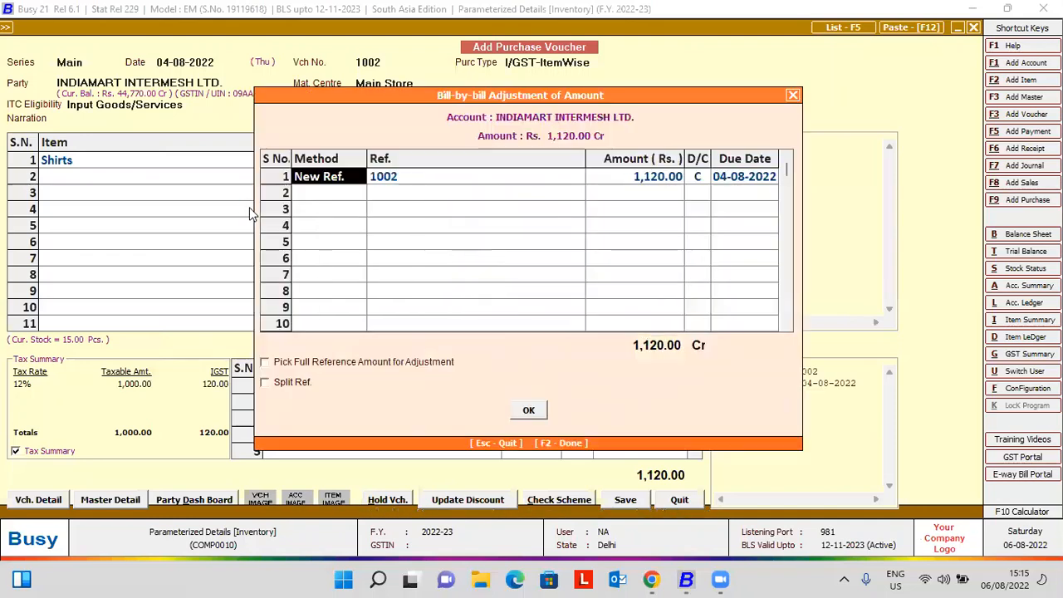
pyautogui.press('Return')
pyautogui.press('Return')
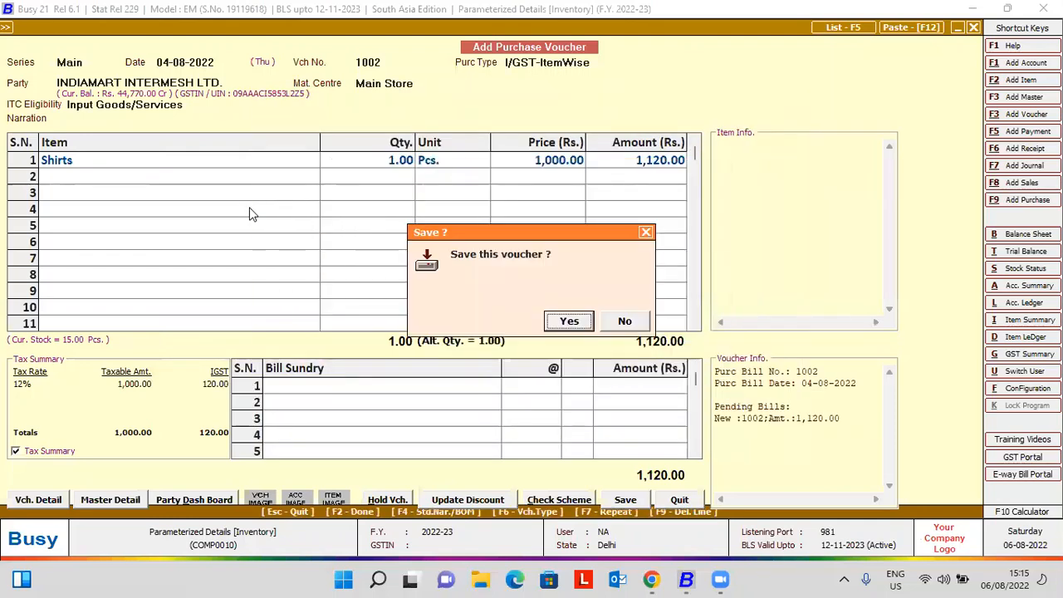
pyautogui.press('Return')
pyautogui.press('Escape')
pyautogui.press('Escape')
# Start a new POS-series sales voucher and enter barcode E00001 to check the MRP choices for Shirts.
pyautogui.press('Up')
pyautogui.press('Up')
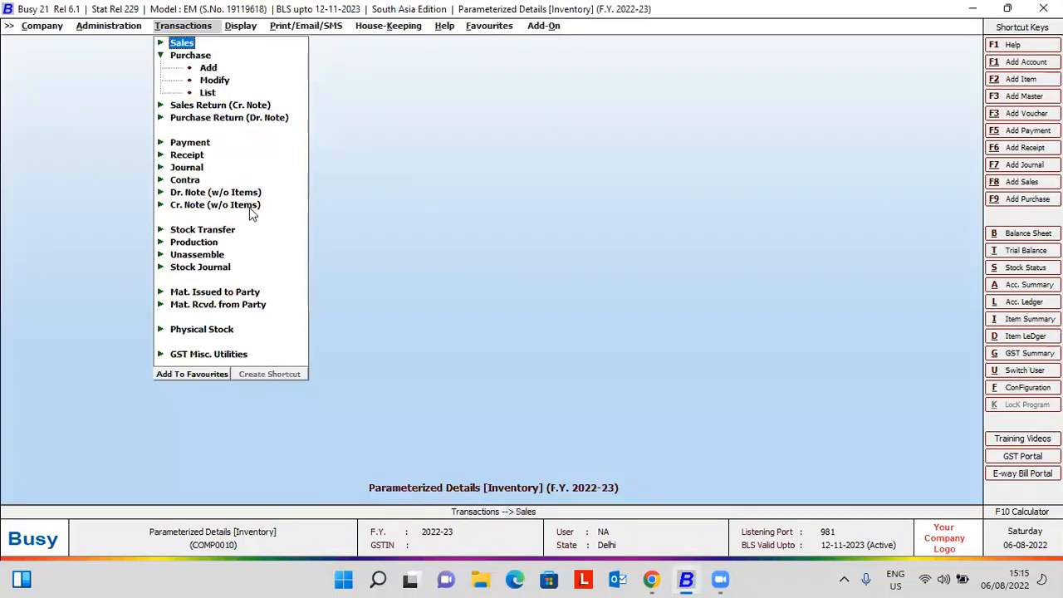
pyautogui.press('Right')
pyautogui.press('Return')
pyautogui.press('Right')
pyautogui.press('Return')
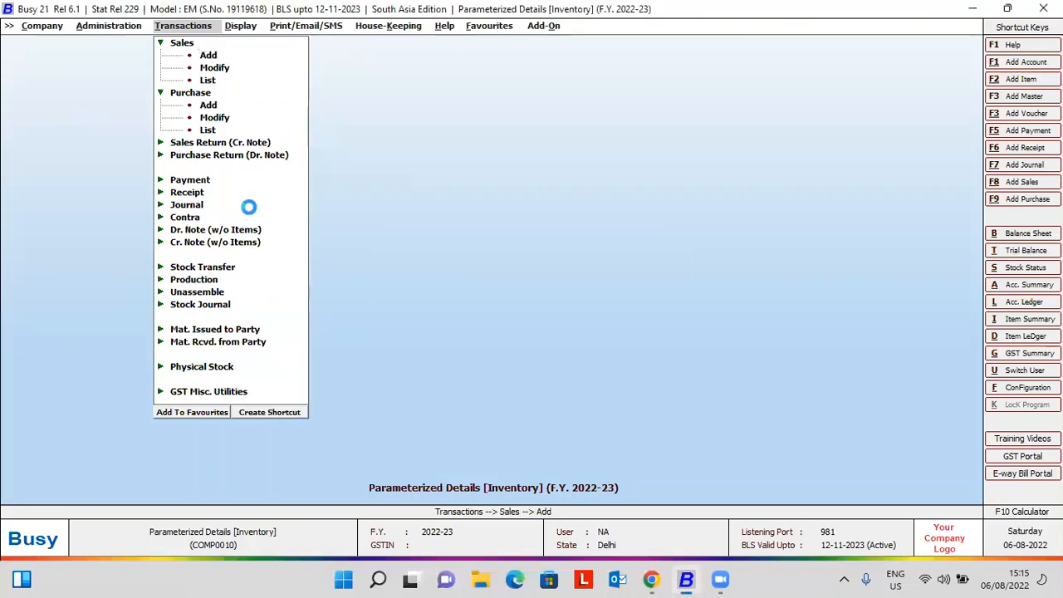
pyautogui.write('shirts')
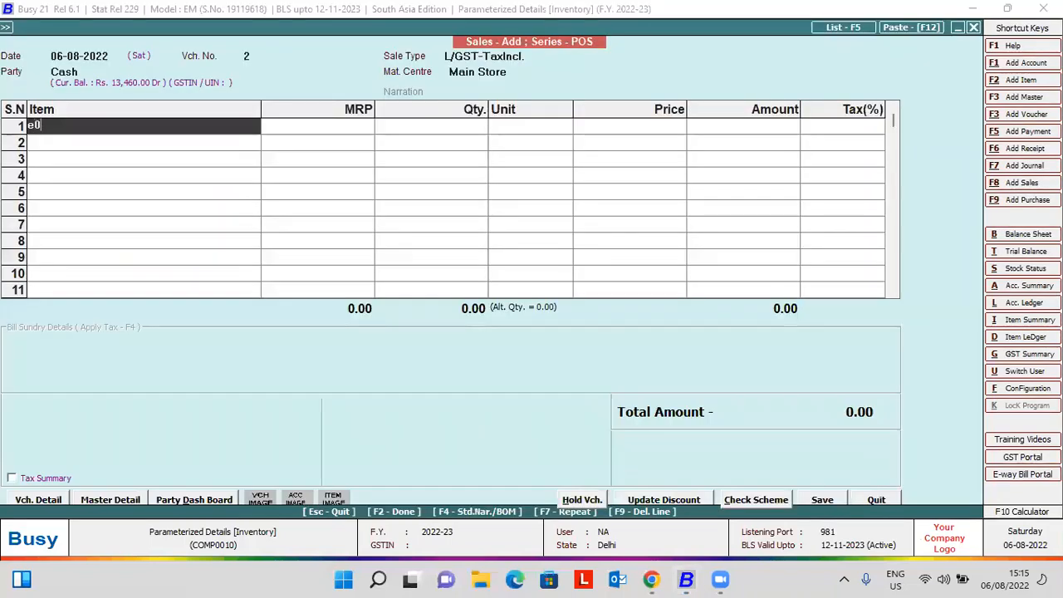
pyautogui.press('Return')
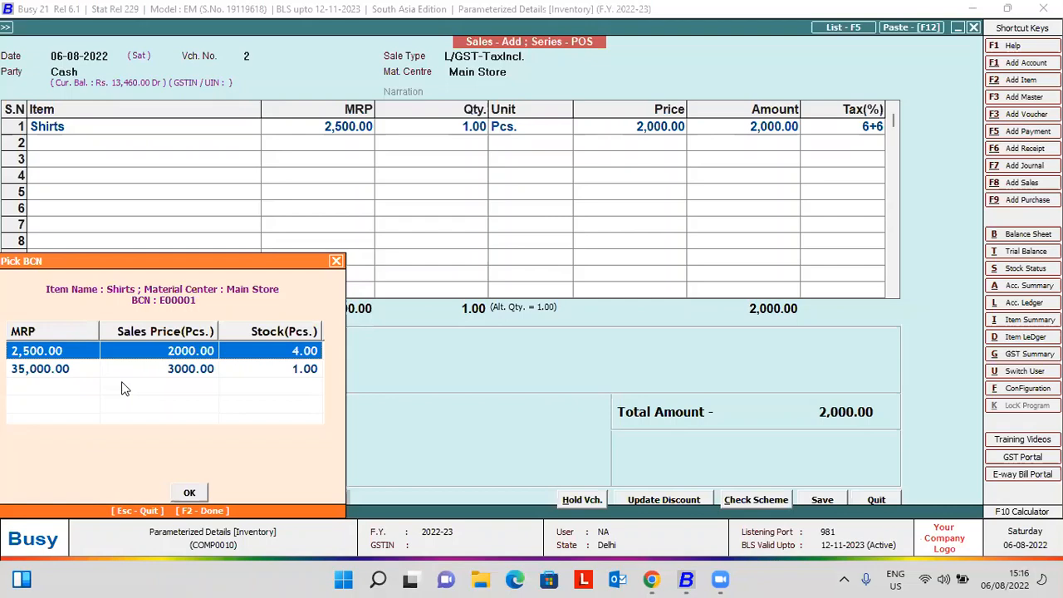
# Cancel the BCN selection and discard the unsaved POS sales voucher.
pyautogui.press('Escape')
pyautogui.press('Escape')
pyautogui.press('Escape')
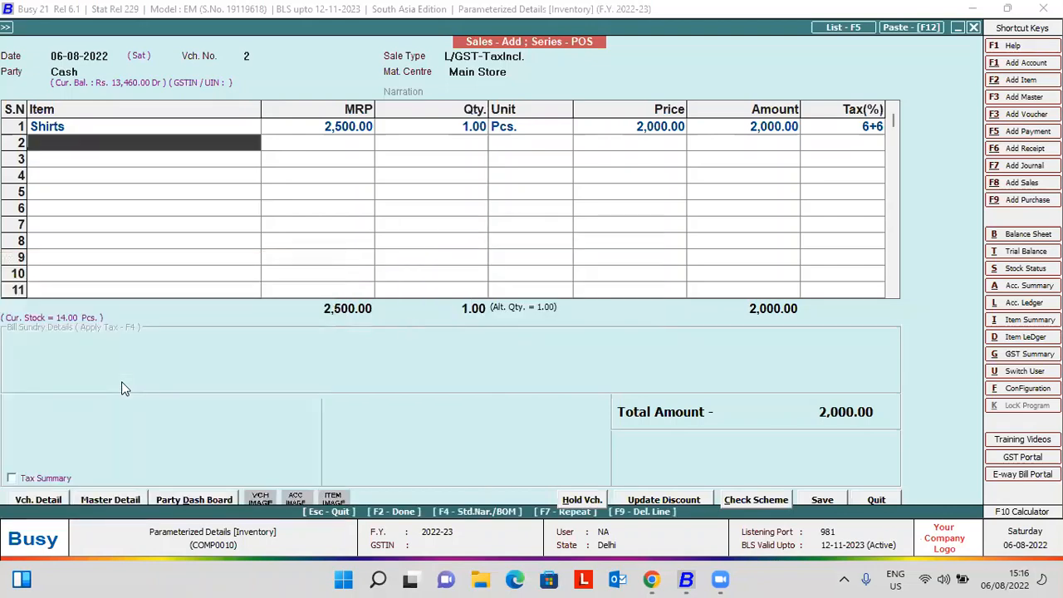
pyautogui.press('Escape')
pyautogui.press('Escape')
pyautogui.press('Escape')
pyautogui.press('y')
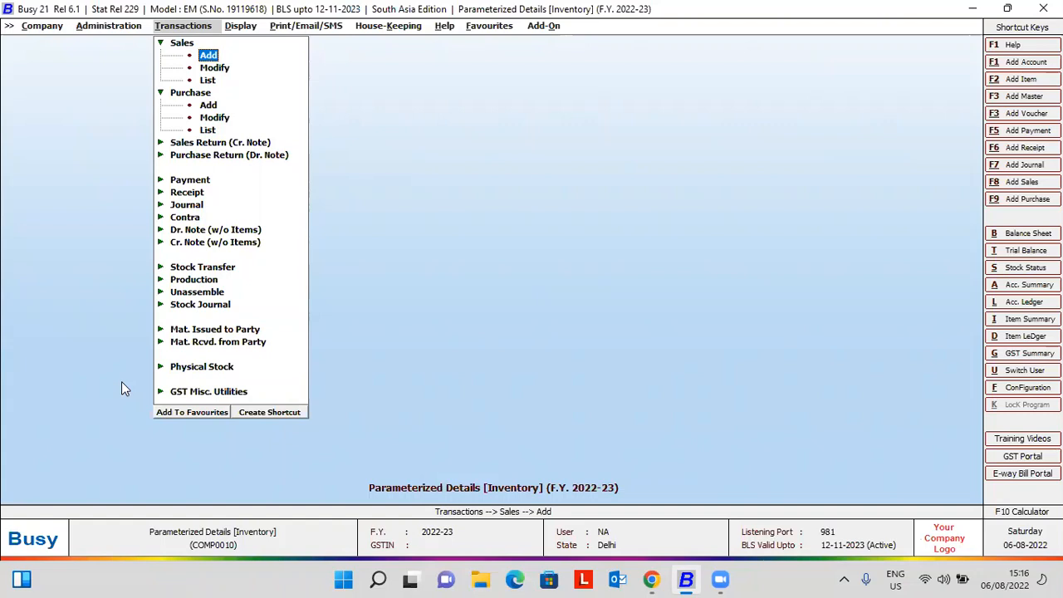
# Open the existing sales voucher 1/2022-23 dated 06-08-2022 for modification.
pyautogui.press('Down')
pyautogui.press('Return')
pyautogui.press('Return')
pyautogui.press('Return')
pyautogui.press('Return')
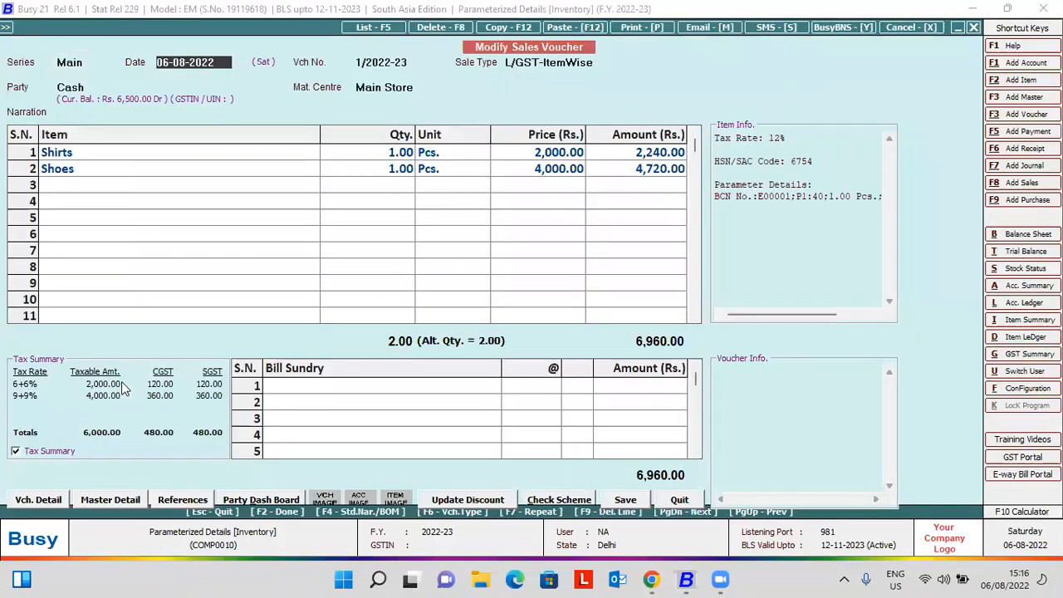
# Preview the sales invoice in the STANDARD printing format and close the preview.
pyautogui.hotkey('alt', 'p')
pyautogui.press('Return')
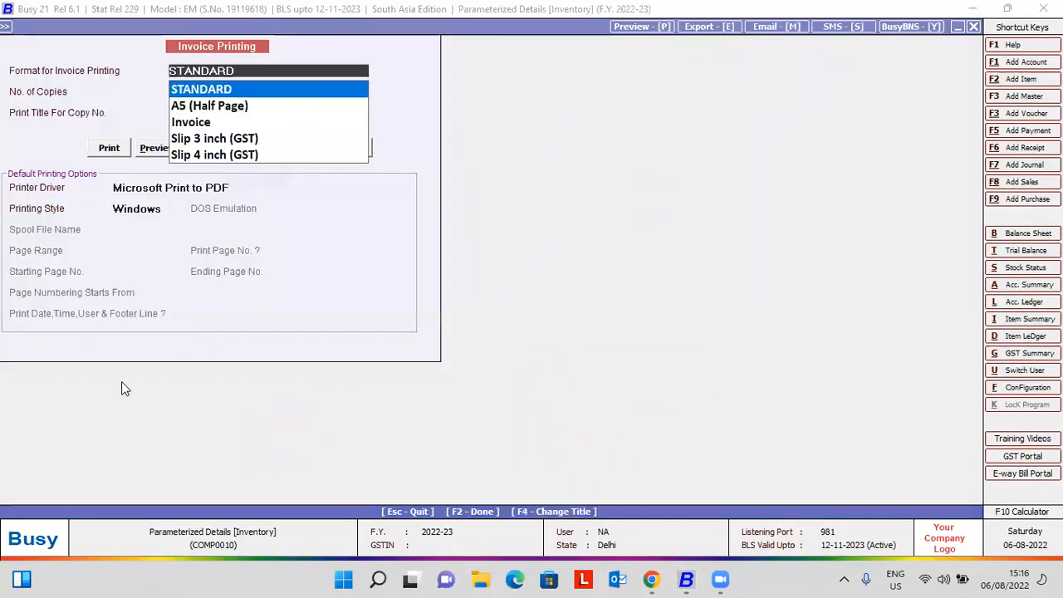
pyautogui.hotkey('alt', 'p')
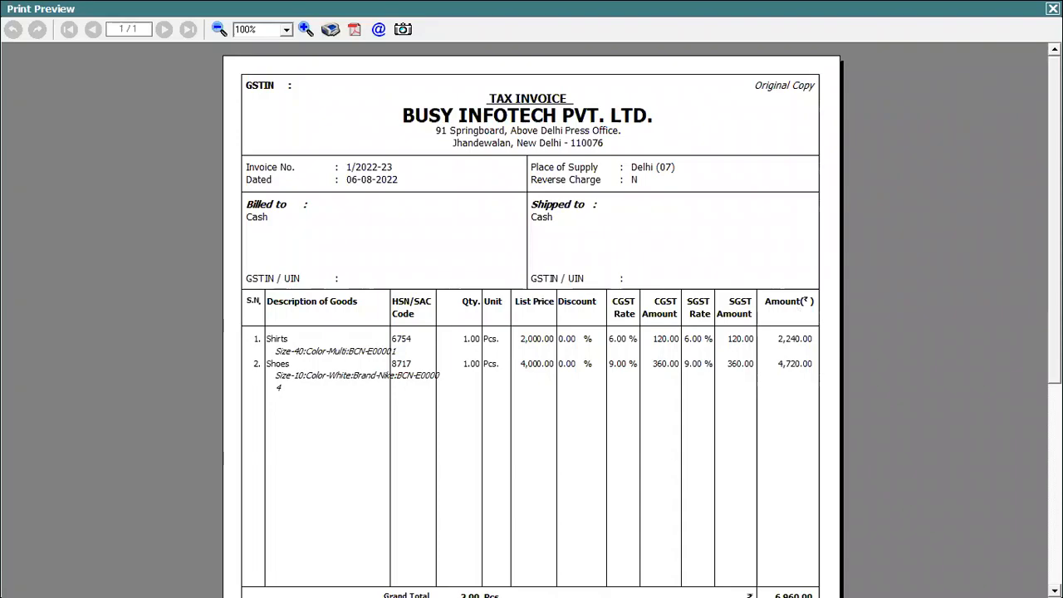
pyautogui.click(1052, 9)
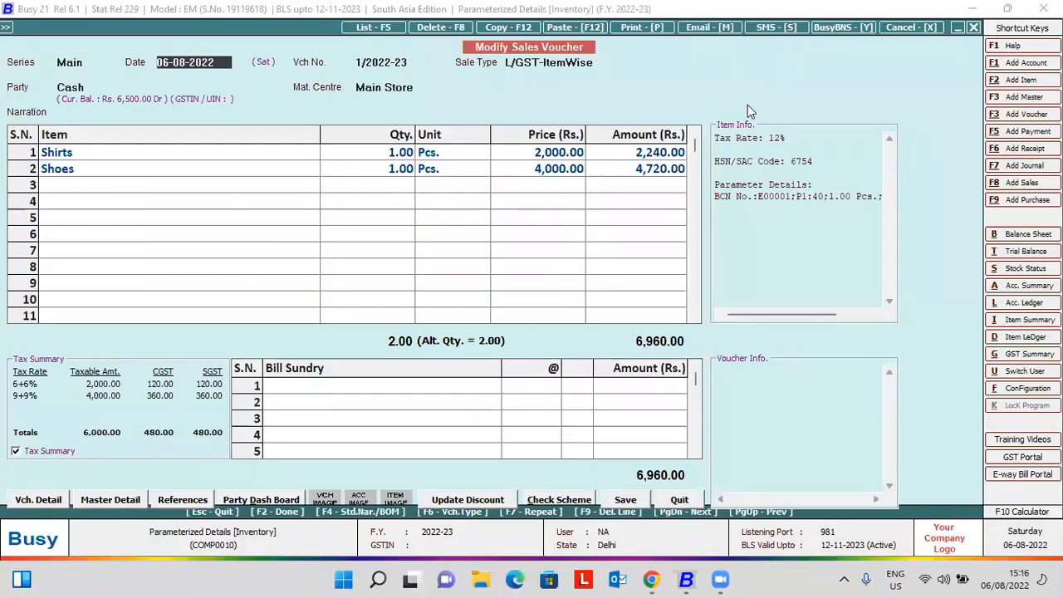
# Preview the same sales voucher in the Invoice printing format.
pyautogui.hotkey('alt', 'p')
pyautogui.press('Return')
pyautogui.press('Down')
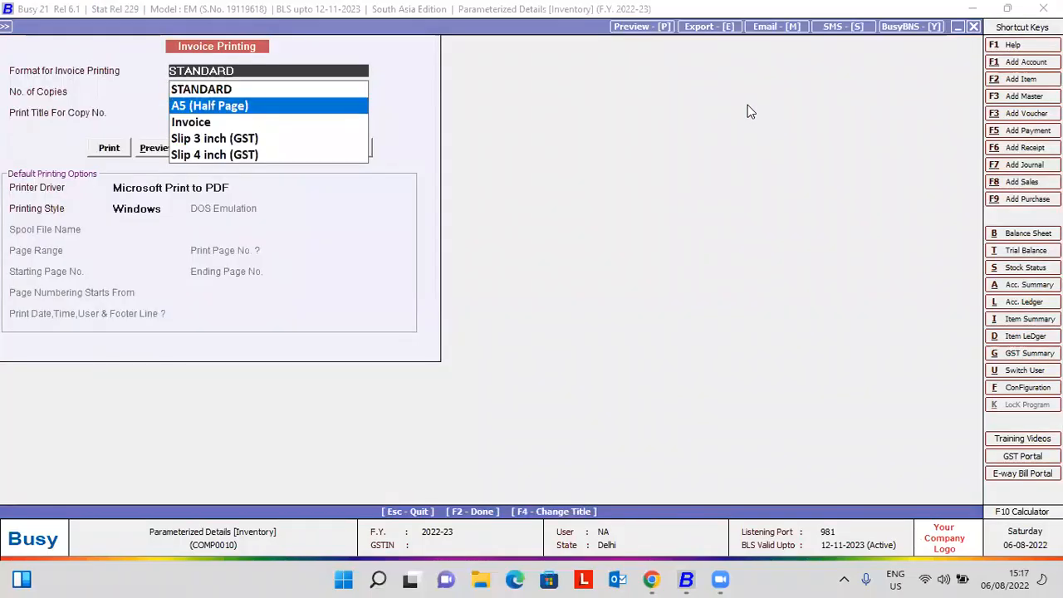
pyautogui.press('Down')
pyautogui.press('F2')
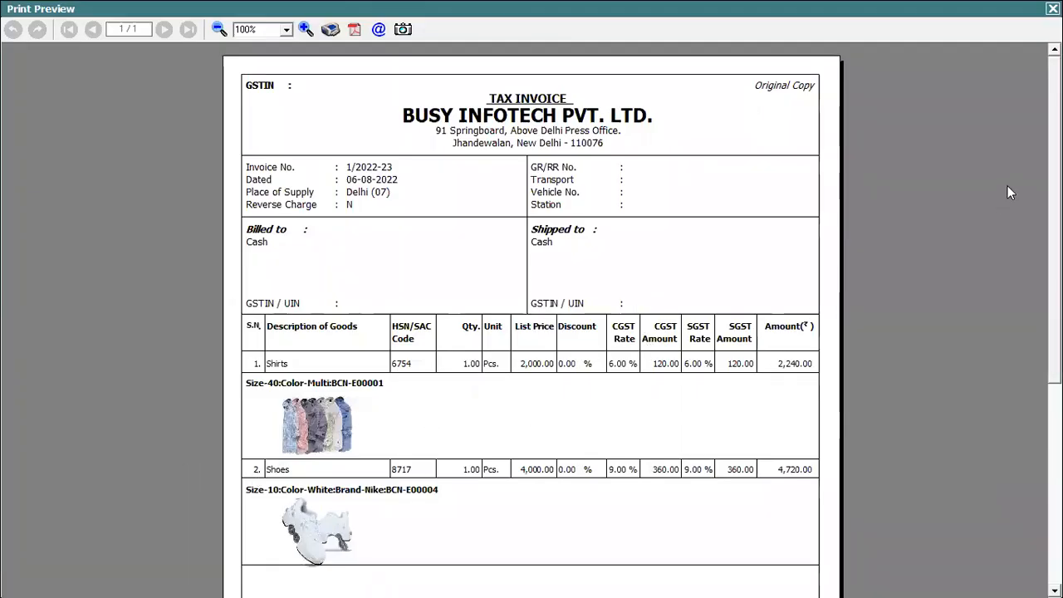
# Examine the lower part of the Invoice-format preview through the tax summary and terms, then close the preview and the sales voucher.
pyautogui.scroll(-5, 1008, 192)
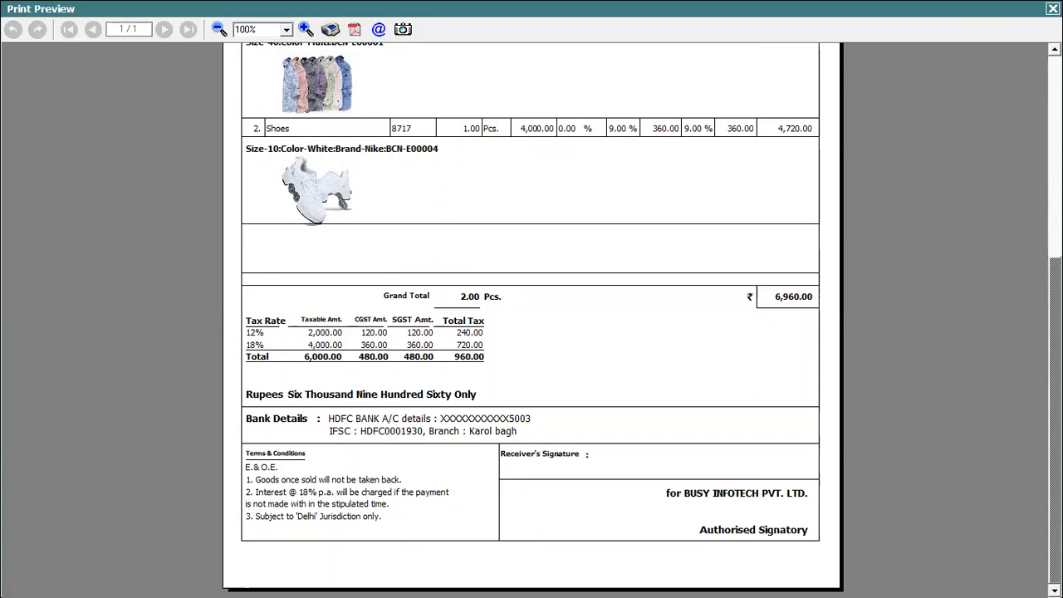
pyautogui.click(1052, 8)
pyautogui.press('Escape')
pyautogui.press('Return')
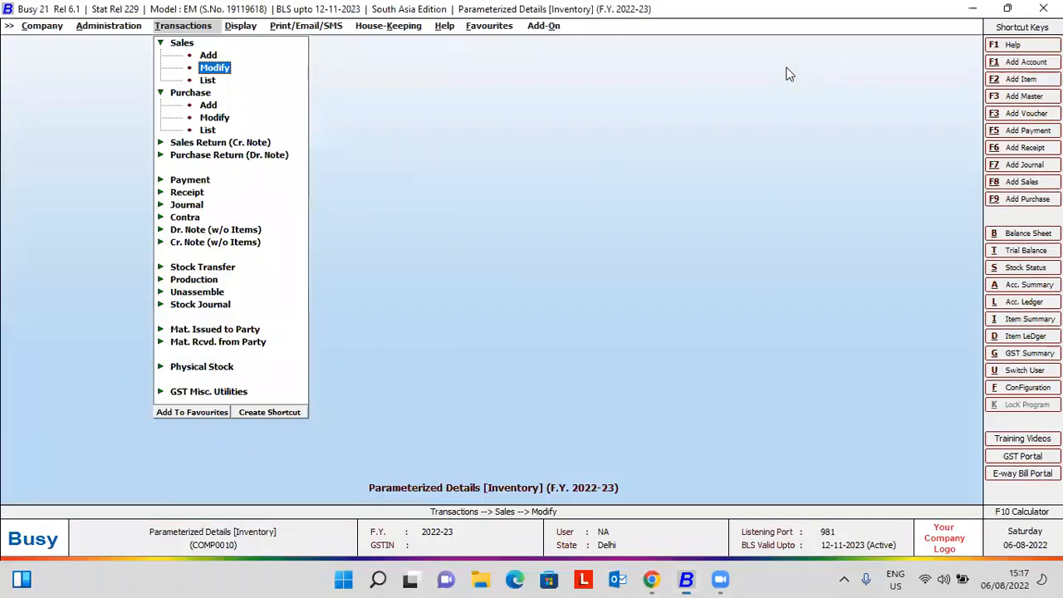
# Expand the Param.-wise Reports group among the display reports.
pyautogui.press('Escape')
pyautogui.press('Right')
pyautogui.press('Down')
pyautogui.press('Down')
pyautogui.press('Down')
pyautogui.press('Down')
pyautogui.press('Down')
pyautogui.press('Down')
pyautogui.press('Down')
pyautogui.press('Down')
pyautogui.press('Down')
pyautogui.press('Down')
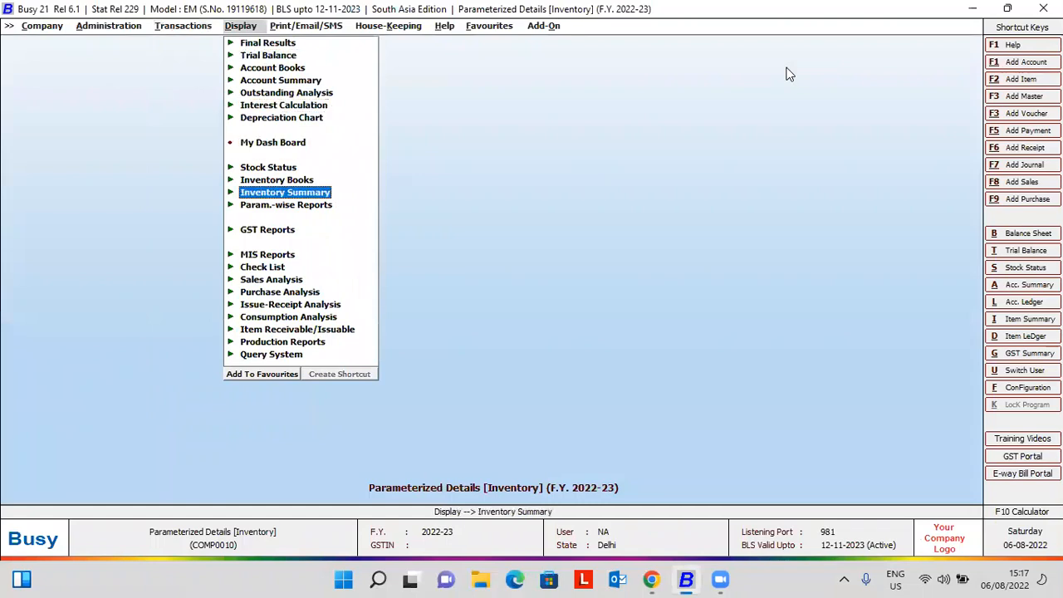
pyautogui.press('Down')
pyautogui.press('Down')
pyautogui.press('Up')
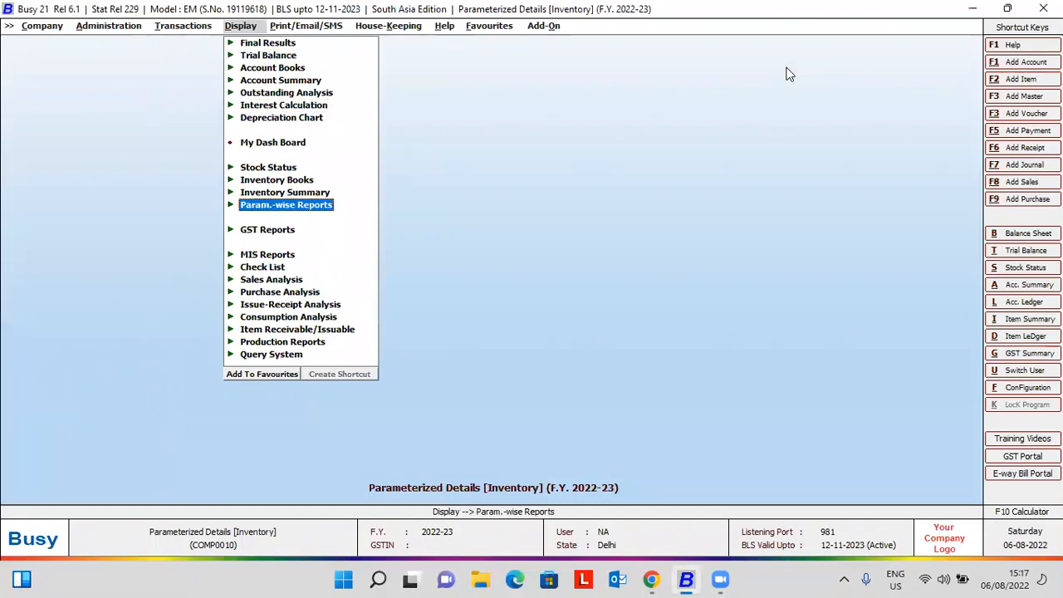
pyautogui.press('Return')
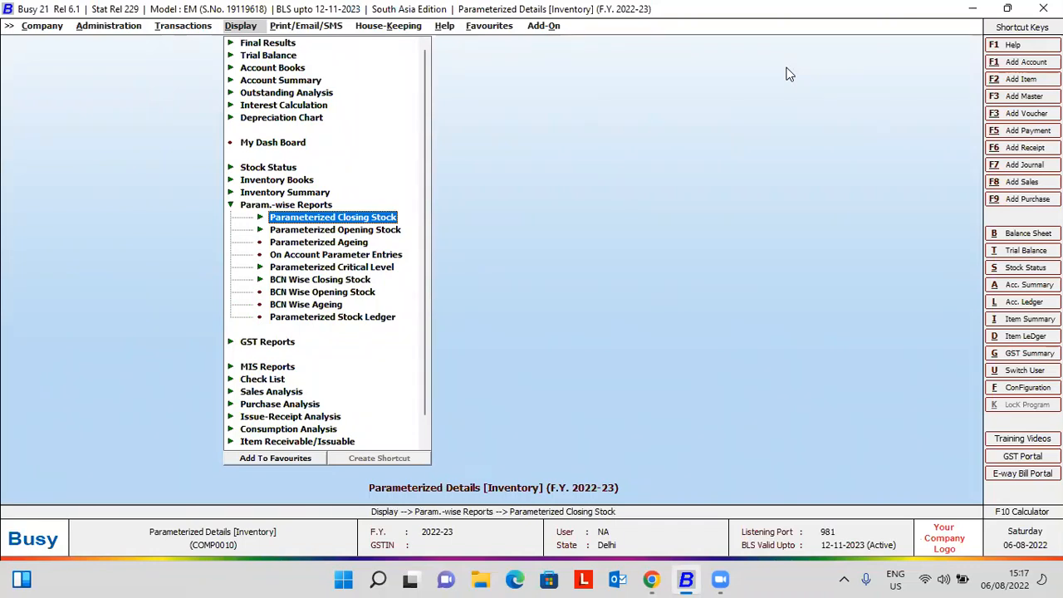
# Look through the available parameter-wise reports, from Parameterized Closing Stock to BCN Wise Opening Stock.
pyautogui.press('Down')
pyautogui.press('Down')
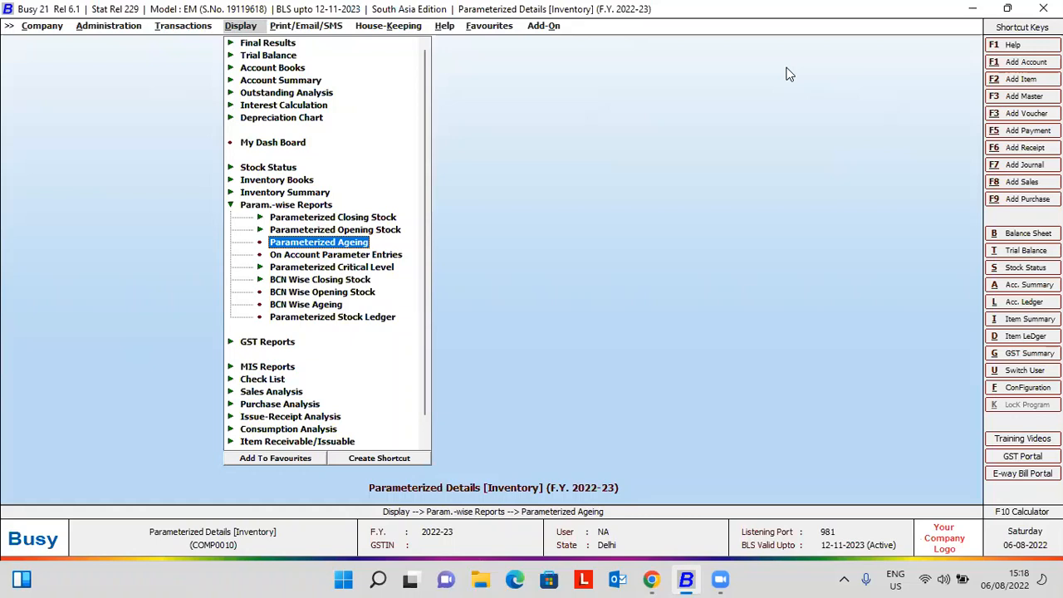
pyautogui.press('Down')
pyautogui.press('Down')
pyautogui.press('Down')
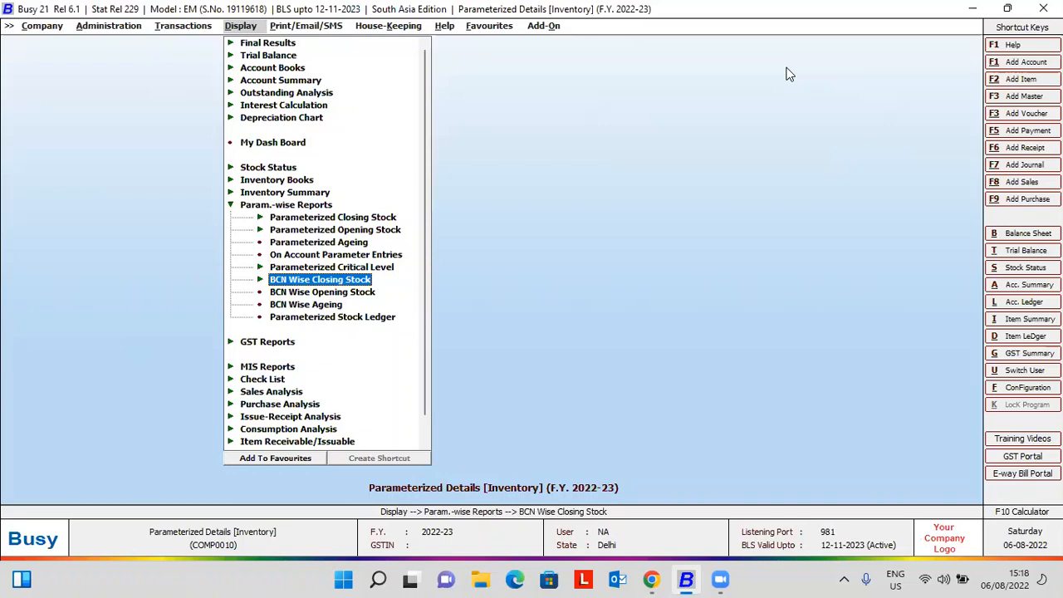
pyautogui.press('Down')
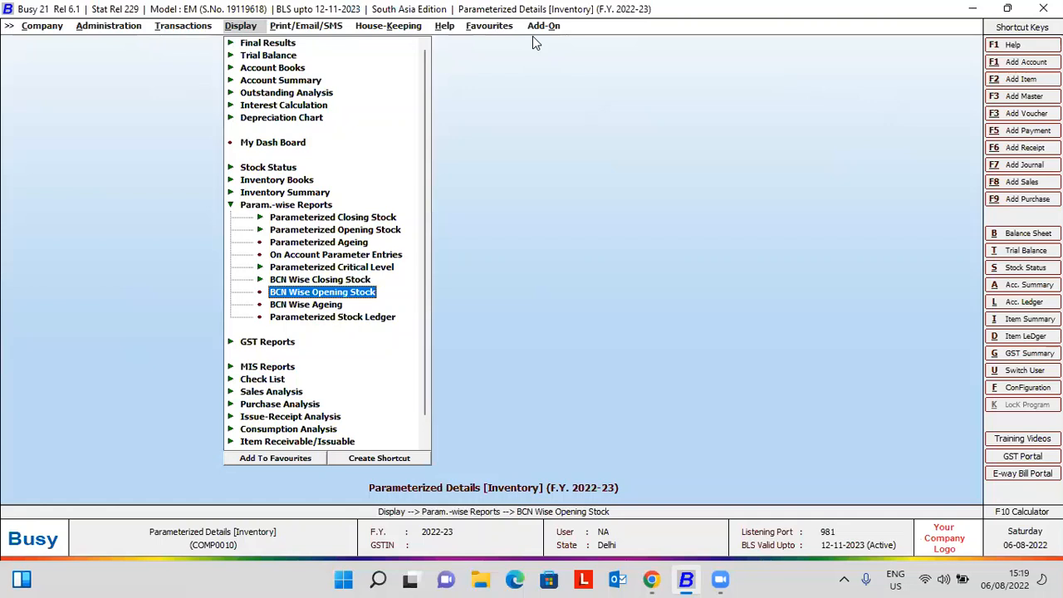
# Switch to the Google Slides presentation in Chrome and advance to the Q&A slide.
pyautogui.click(648, 579)
pyautogui.press('Right')
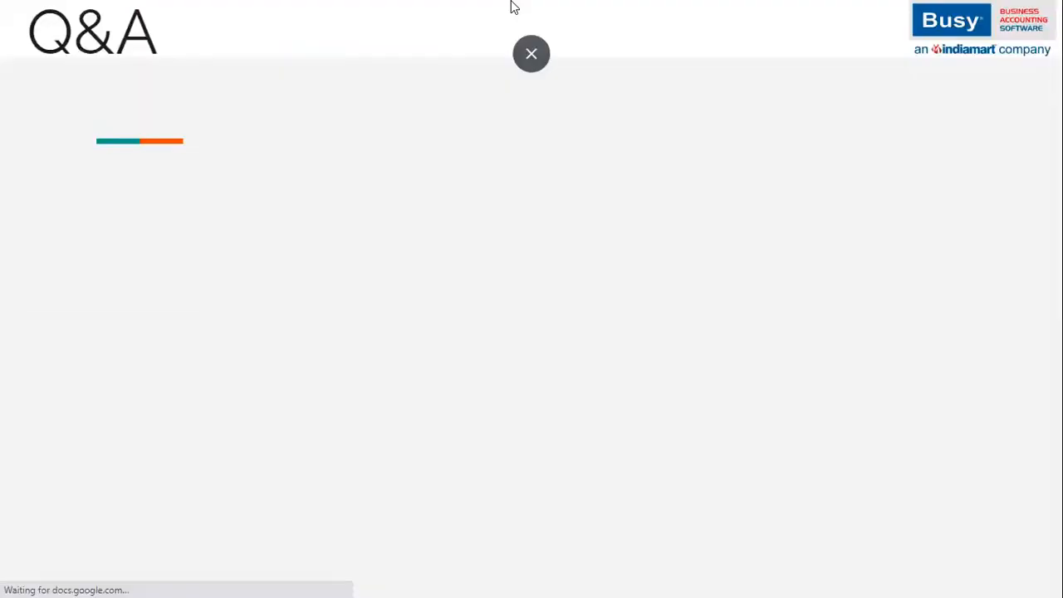